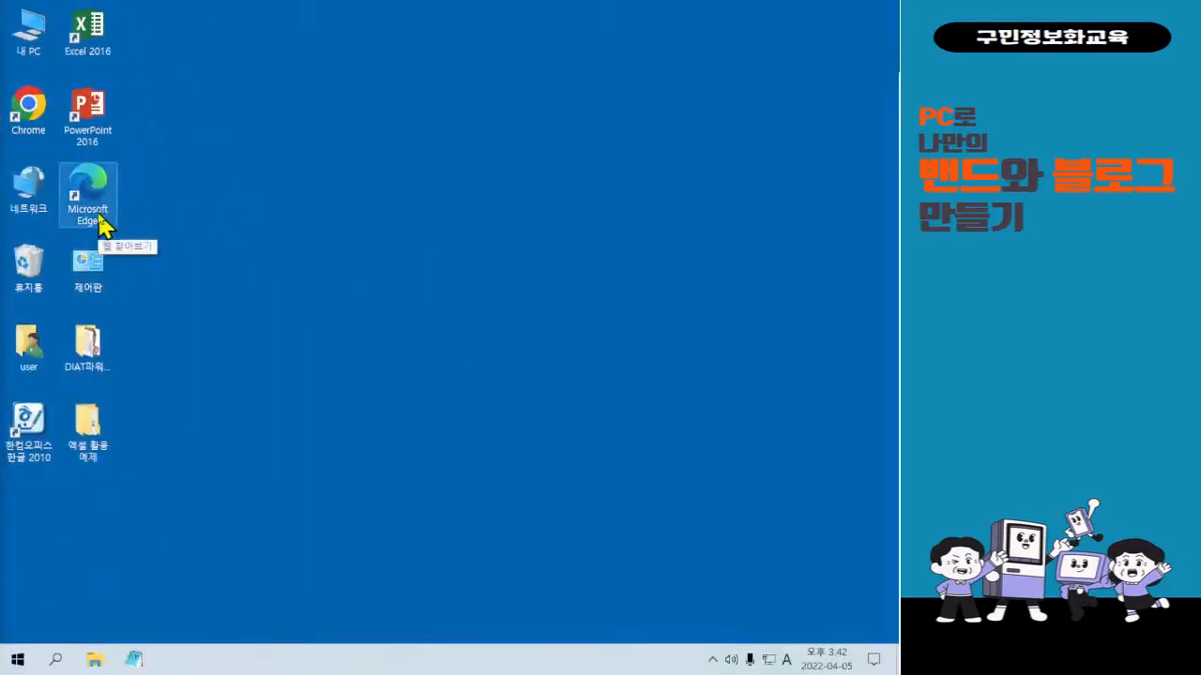
Launch Microsoft Edge from its desktop shortcut.
double_click(101, 223)
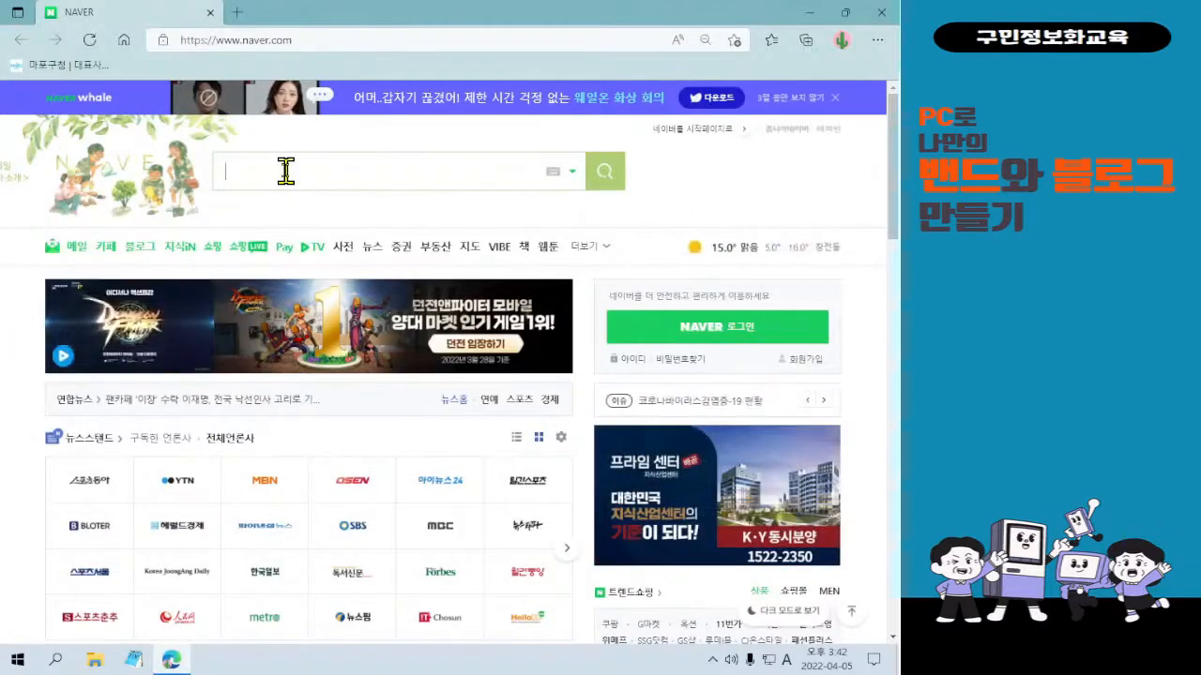
Switch input to Korean and search Naver for '네이버 밴드'.
text(spdlqj)
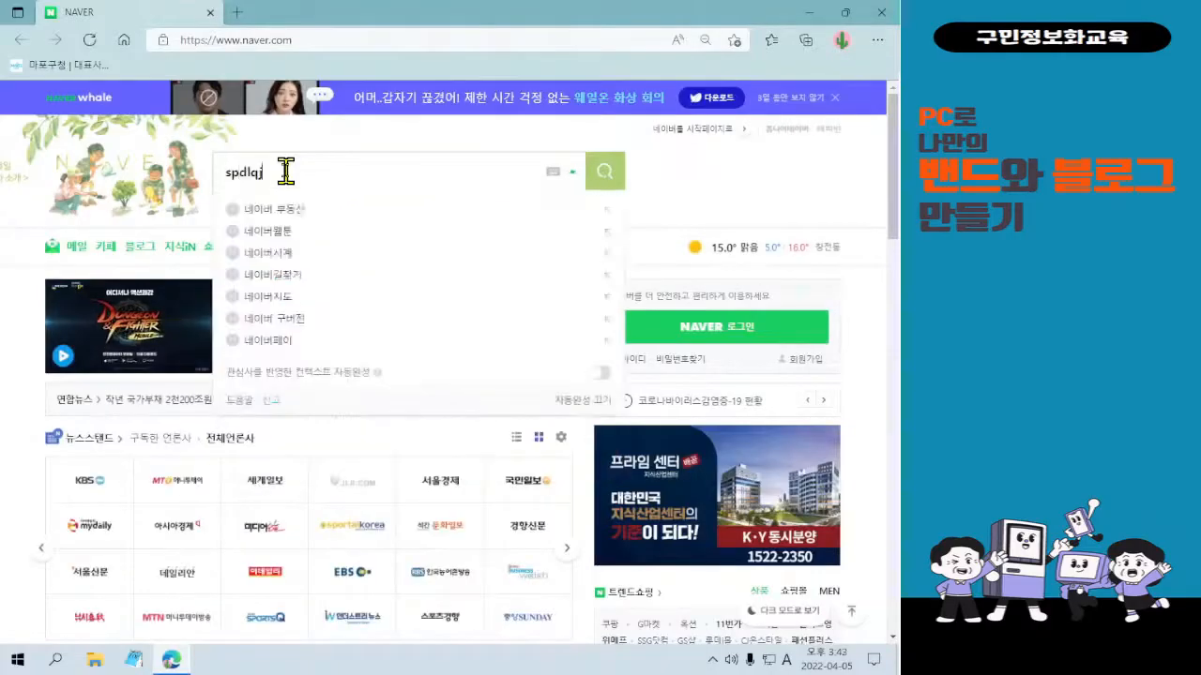
key(BackSpace)
key(BackSpace)
key(BackSpace)
key(BackSpace)
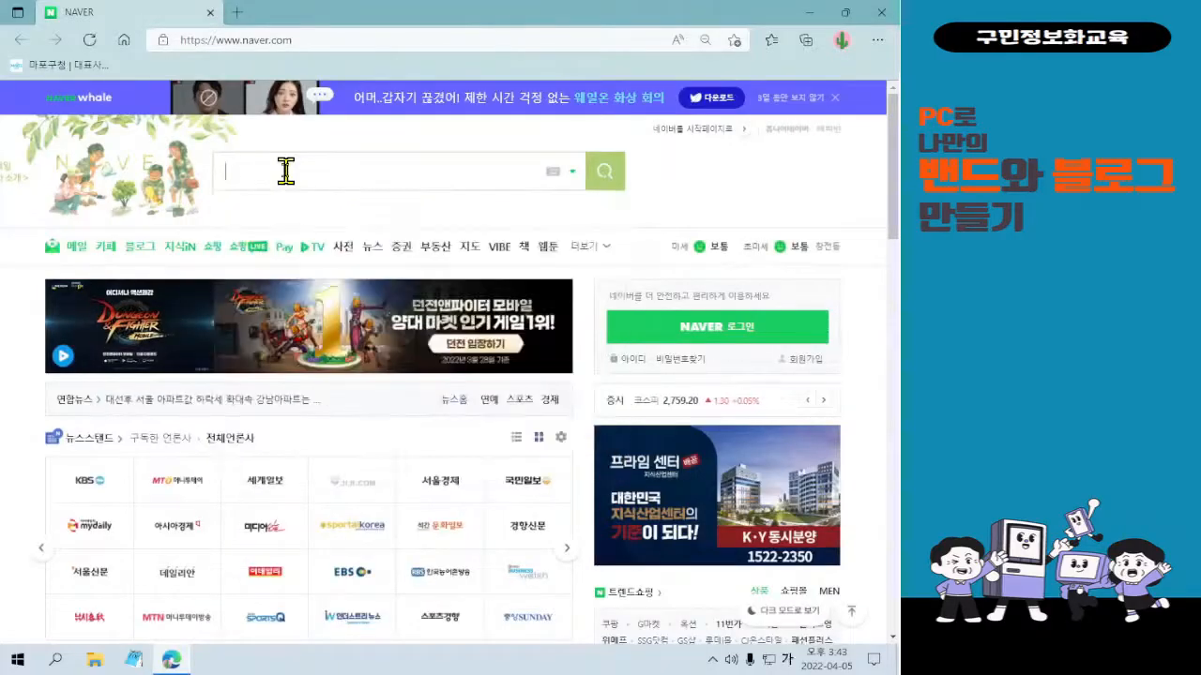
key(Hangul)
text(네이버 밴드)
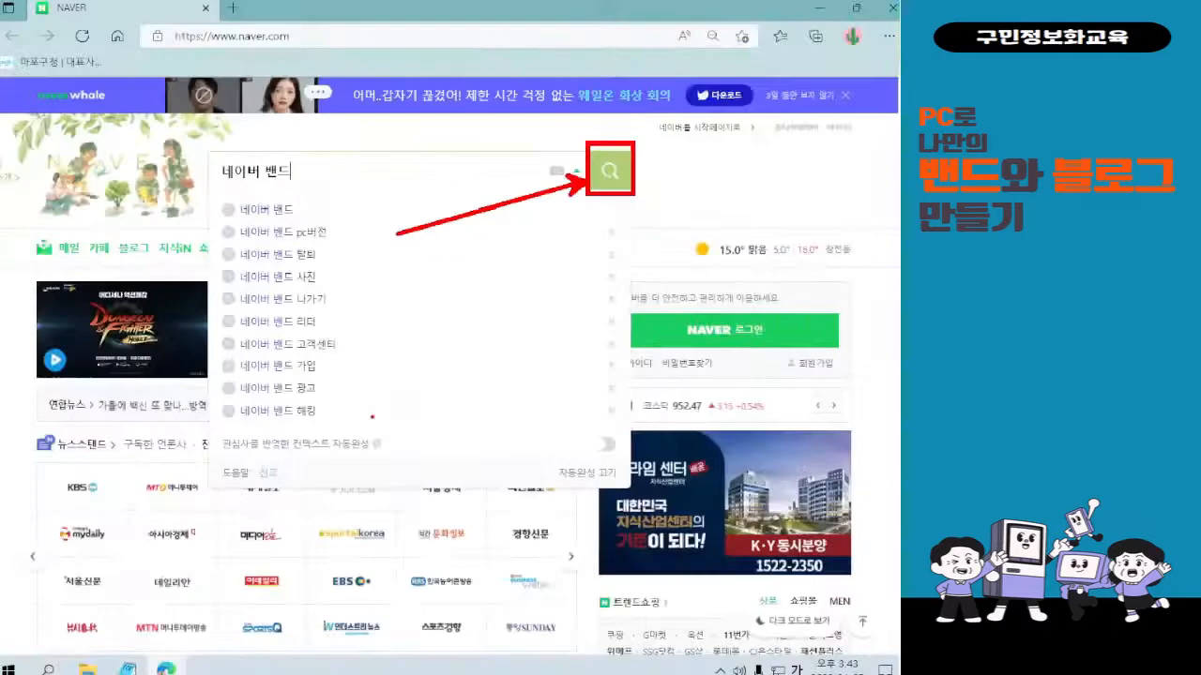
click(604, 173)
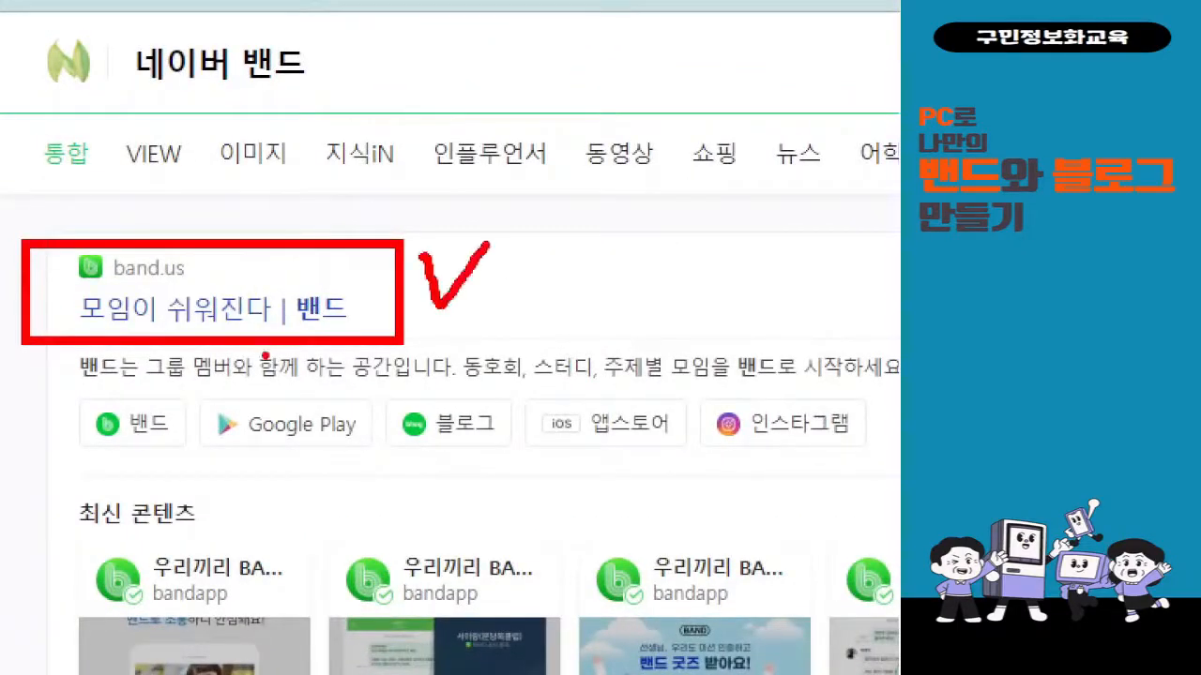
Review the results to find the band.us entry '모임이 쉬워진다 | 밴드'.
drag(87, 277, 214, 278)
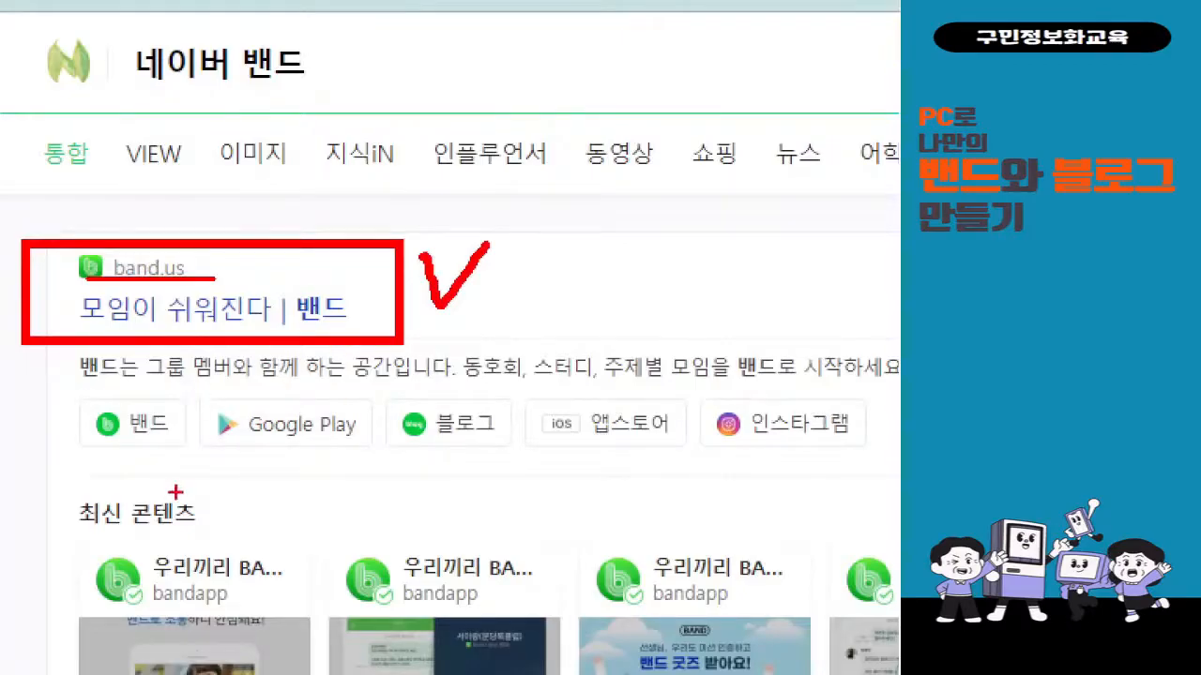
key(Escape)
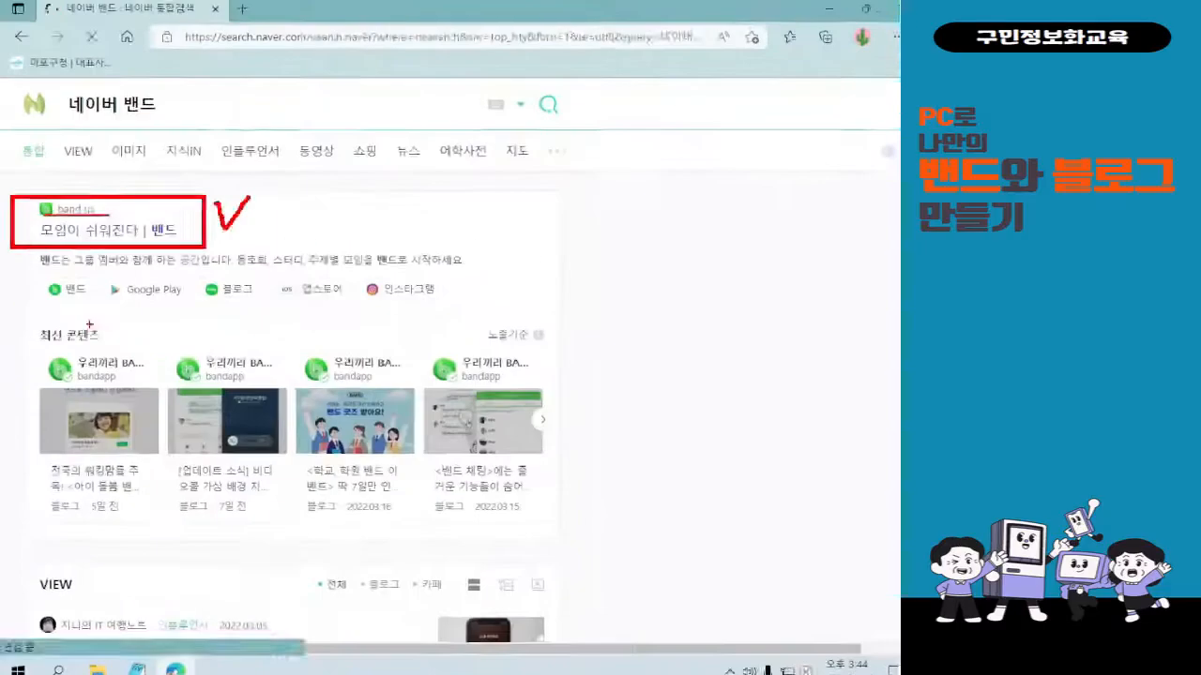
Open the band.us result in a new tab and accept cookies with 허용.
click(164, 310)
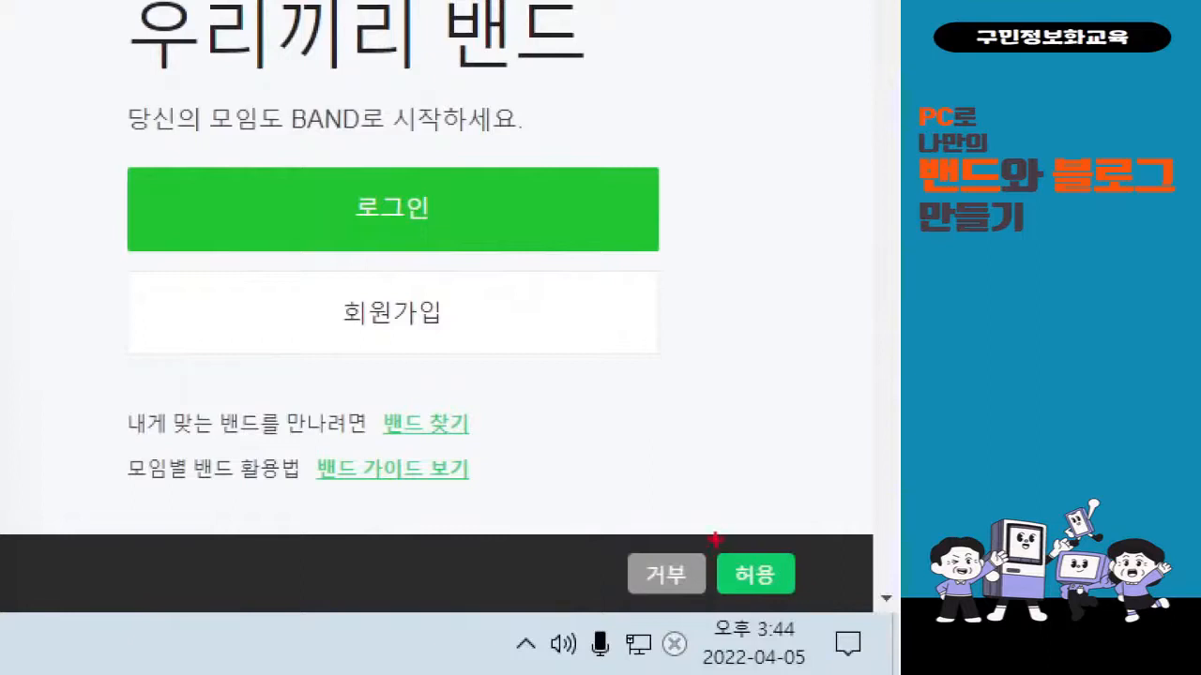
drag(710, 523, 803, 628)
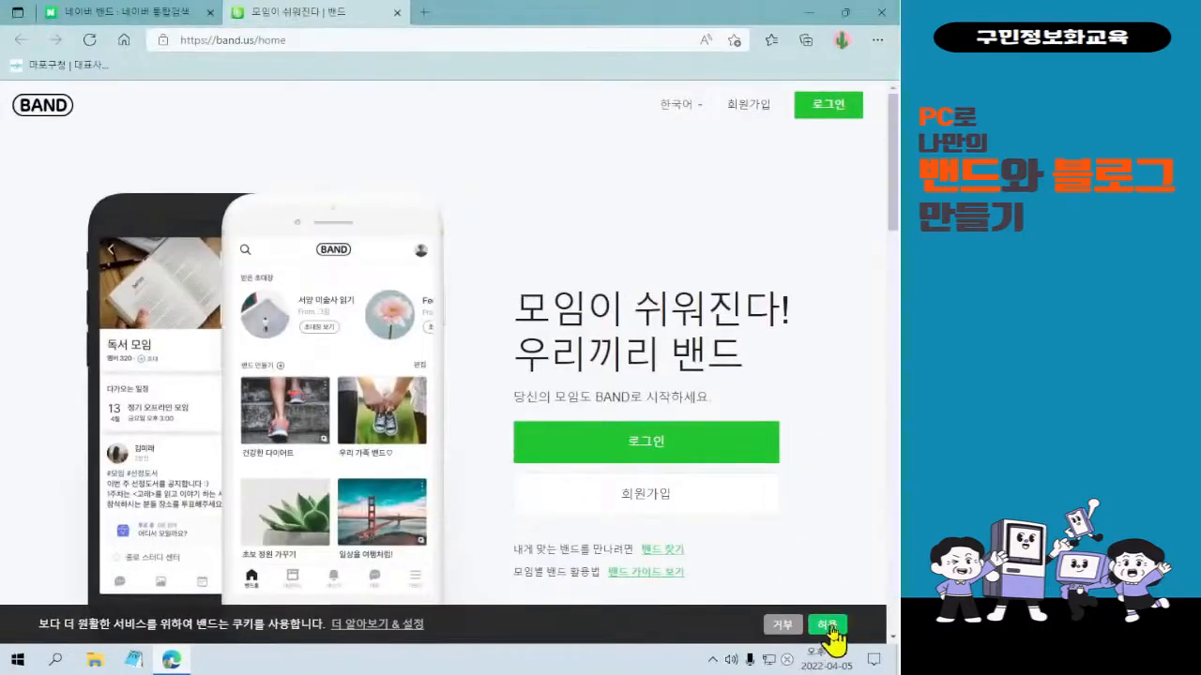
click(760, 575)
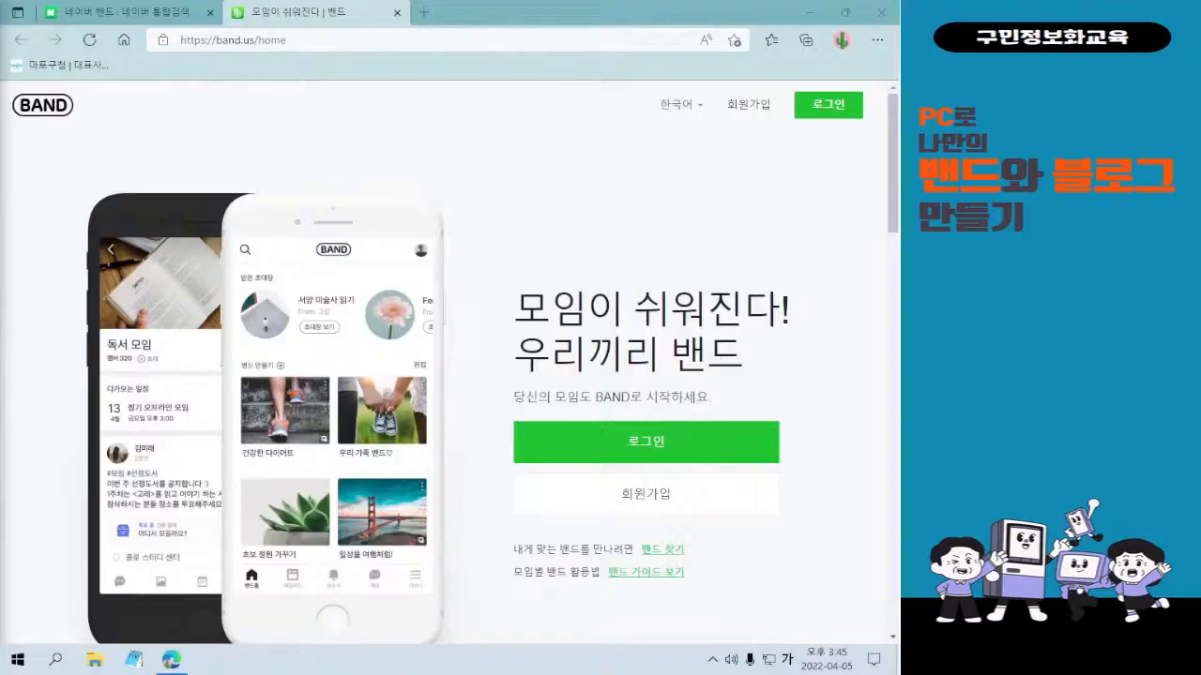
Choose 회원가입, pick 휴대폰 번호로 회원가입, and place the cursor in the password field.
click(662, 497)
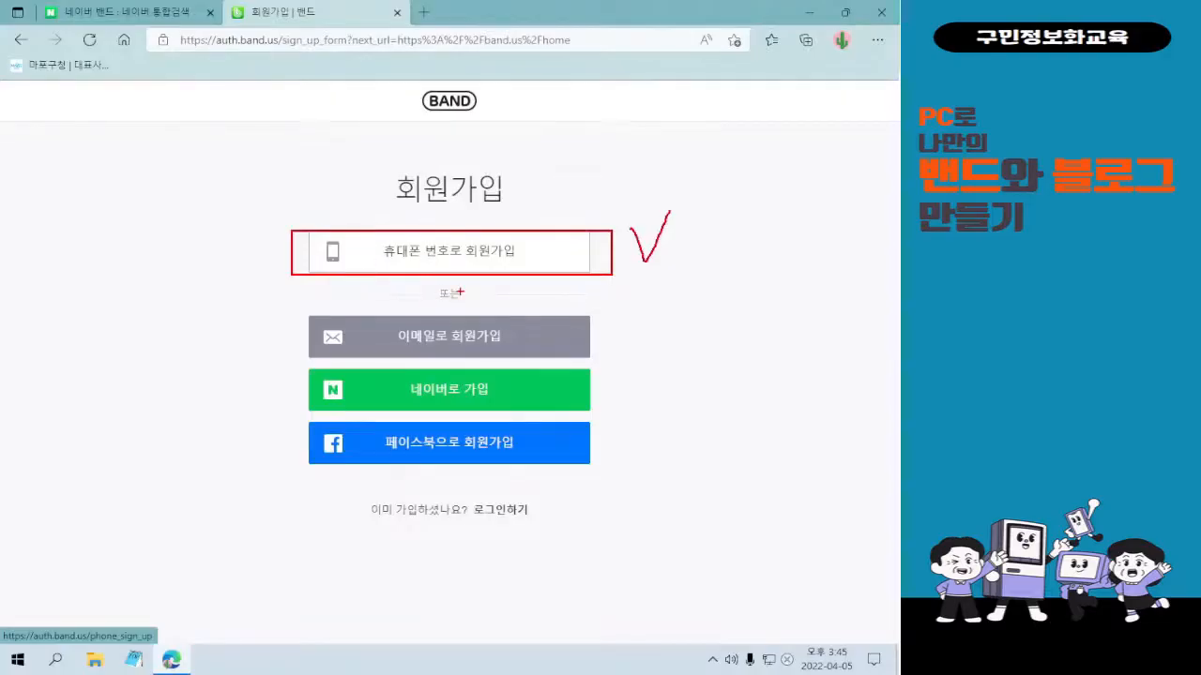
click(457, 262)
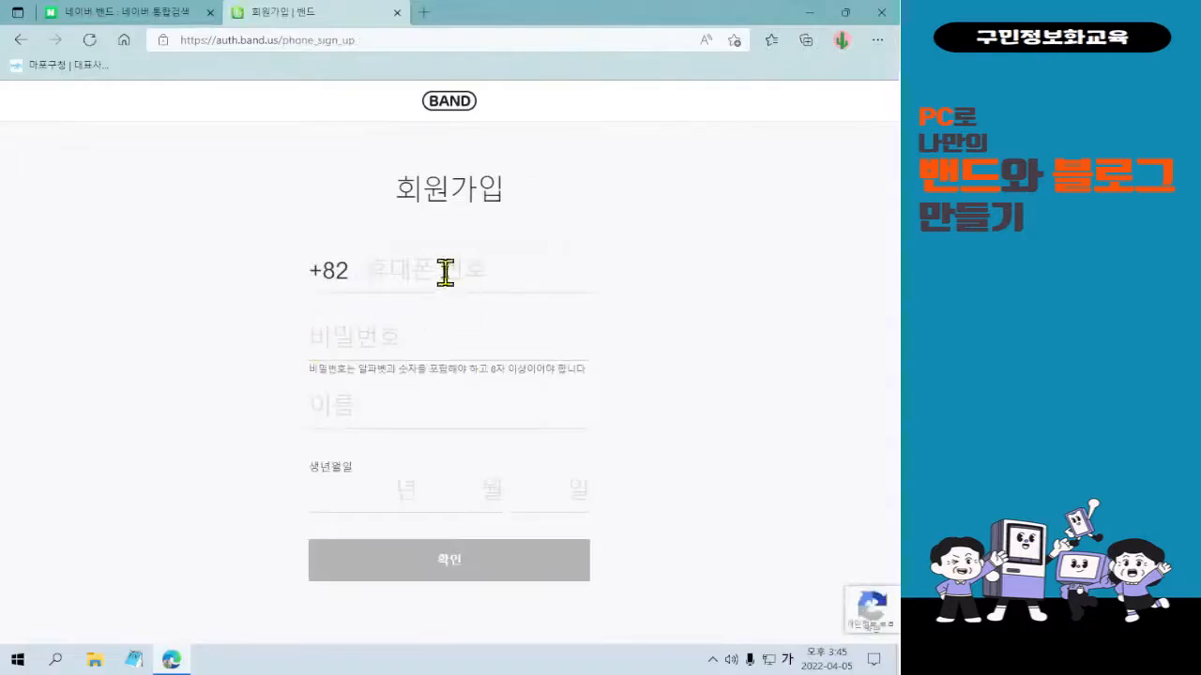
click(460, 330)
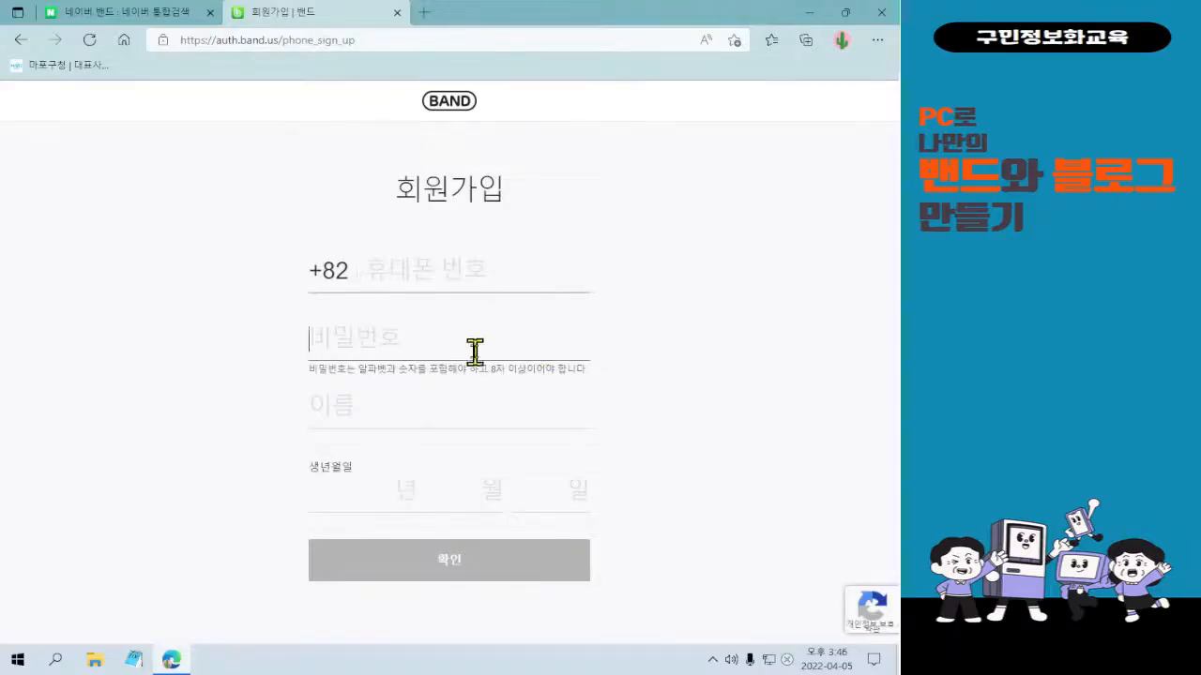
Move through the phone, password and name fields, then set birth year 1988 and month 5.
click(514, 260)
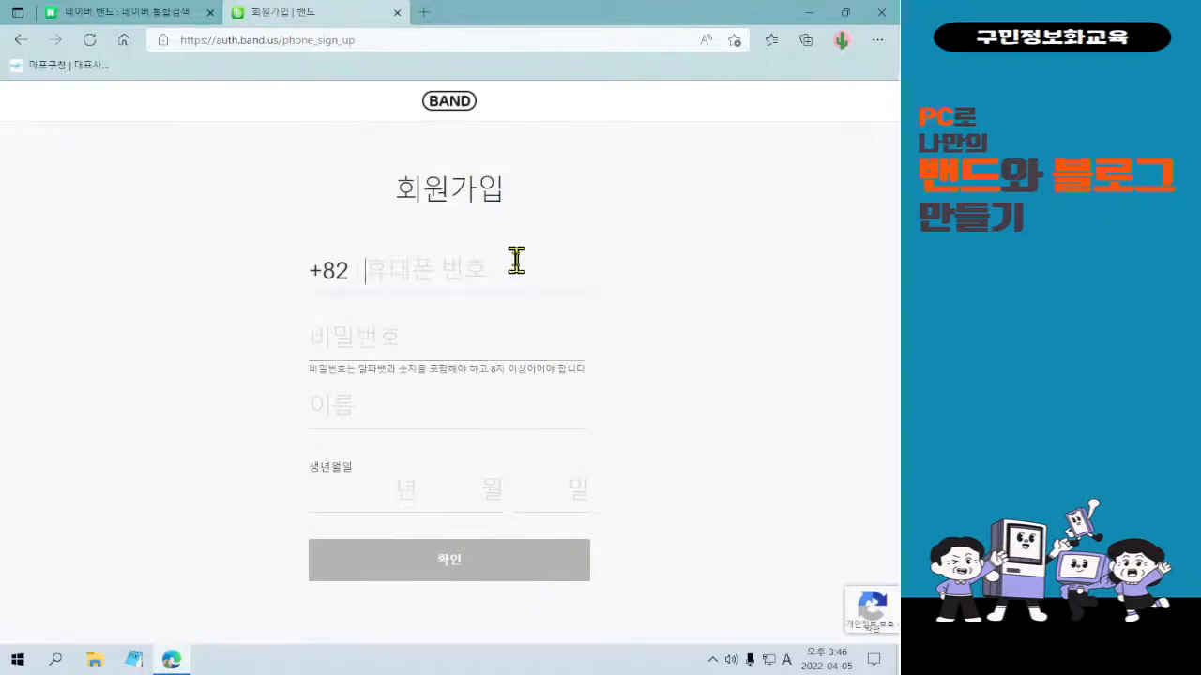
click(449, 326)
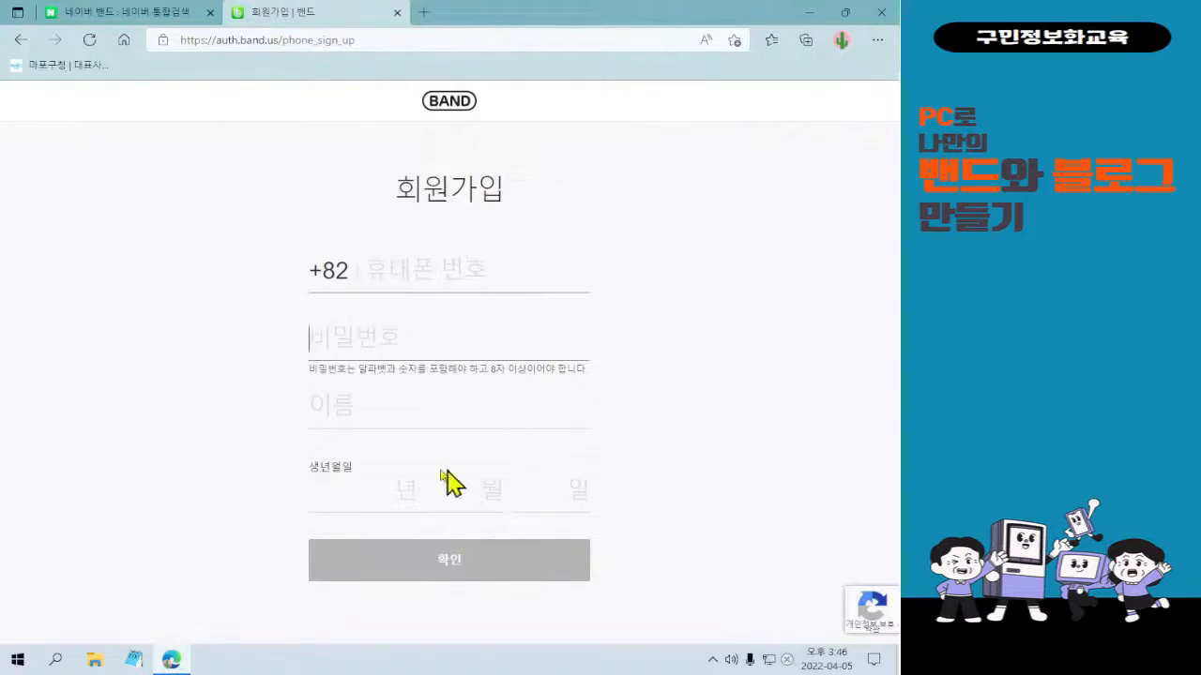
click(380, 418)
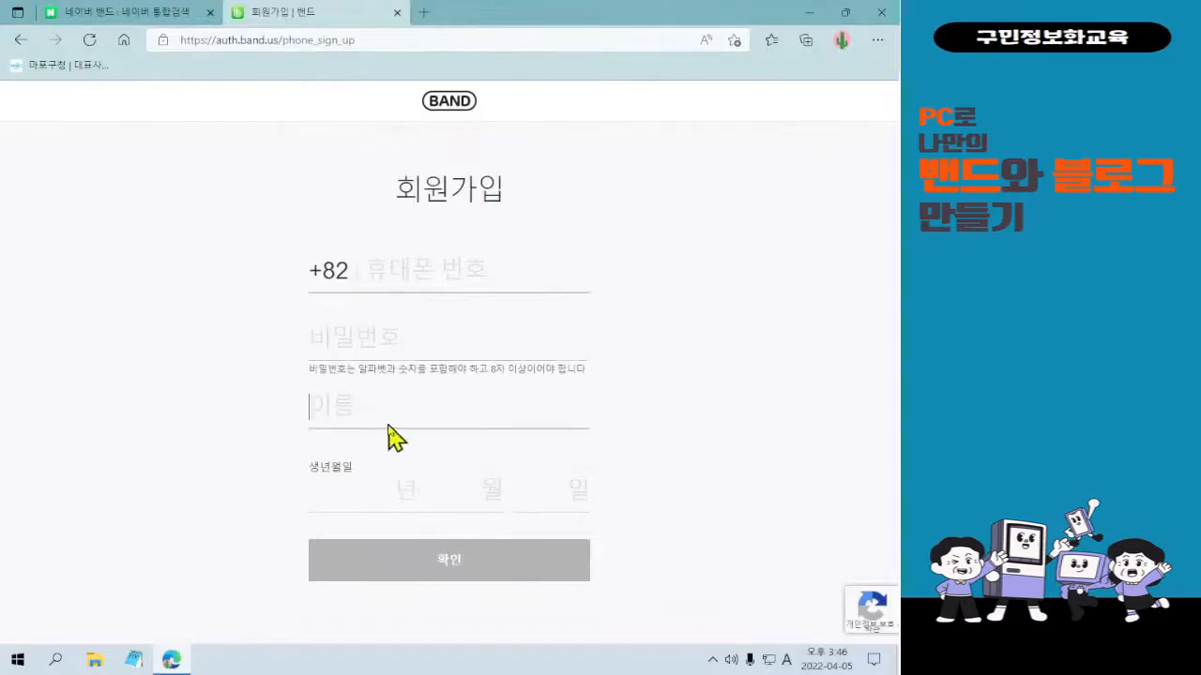
click(375, 507)
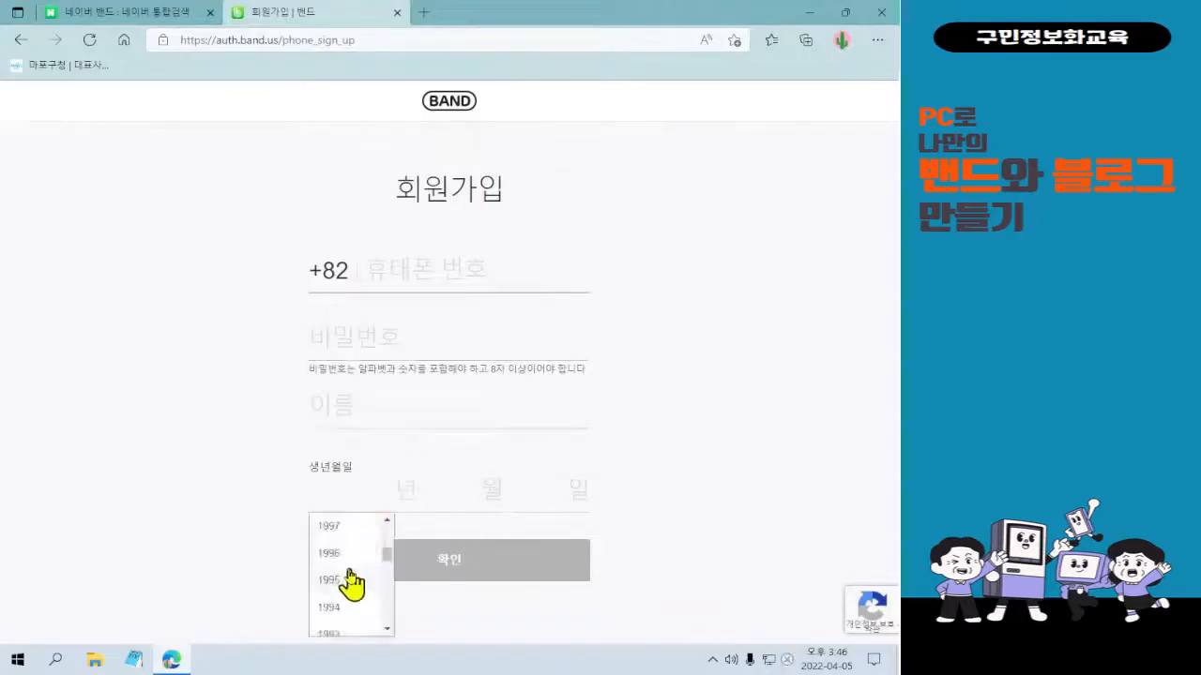
scroll(349, 578, up, 3)
scroll(352, 584, down, 6)
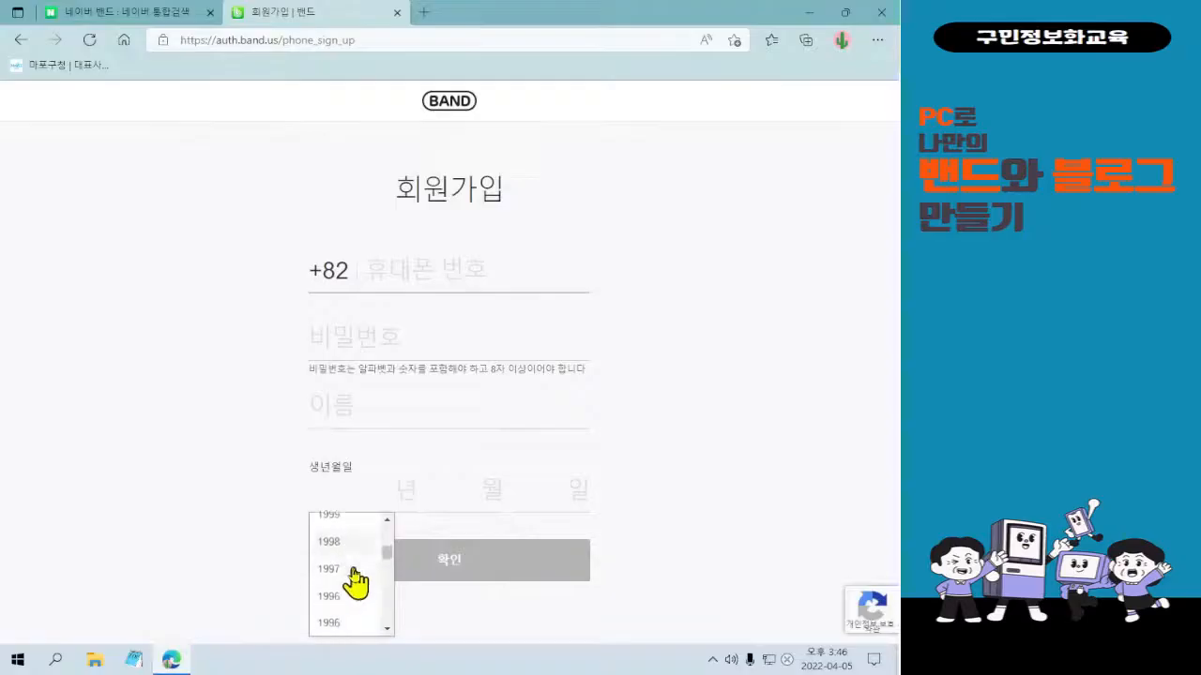
scroll(359, 584, down, 2)
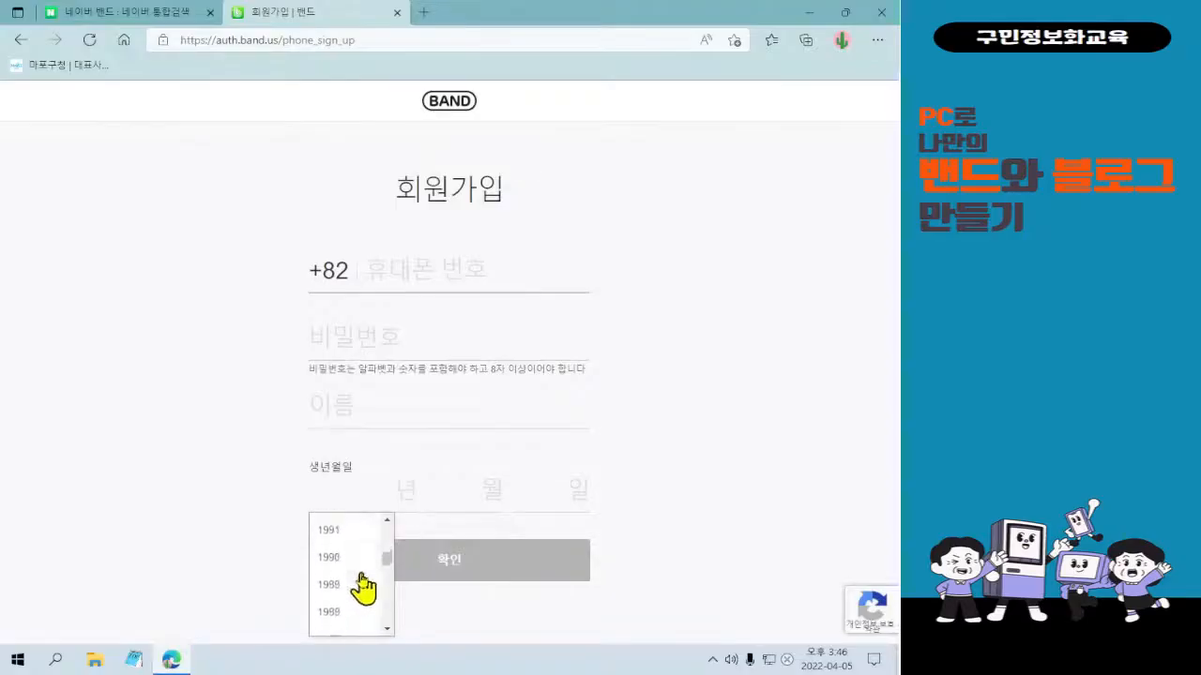
click(356, 623)
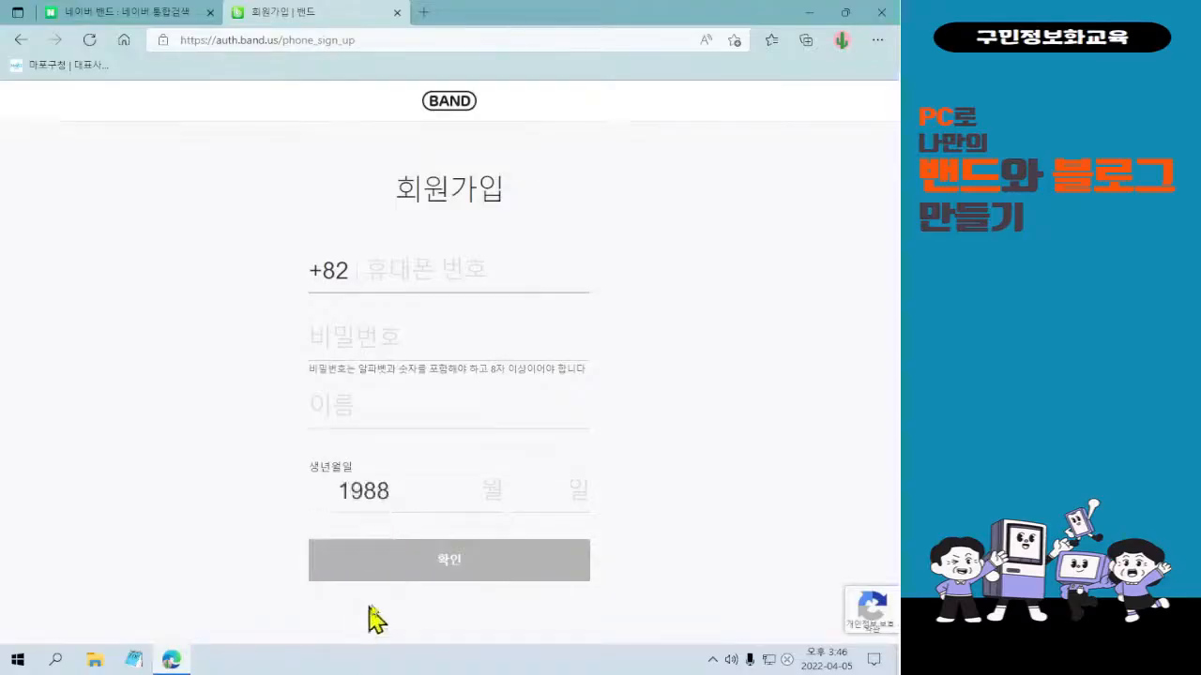
click(469, 515)
scroll(462, 577, down, 2)
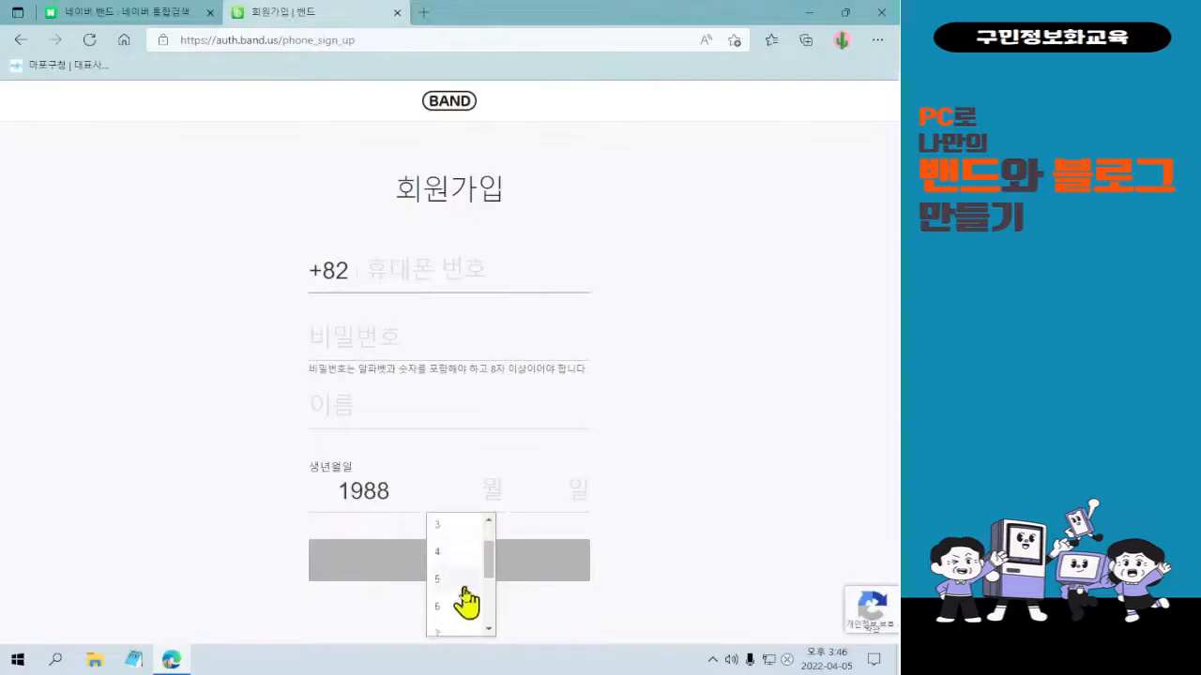
click(465, 588)
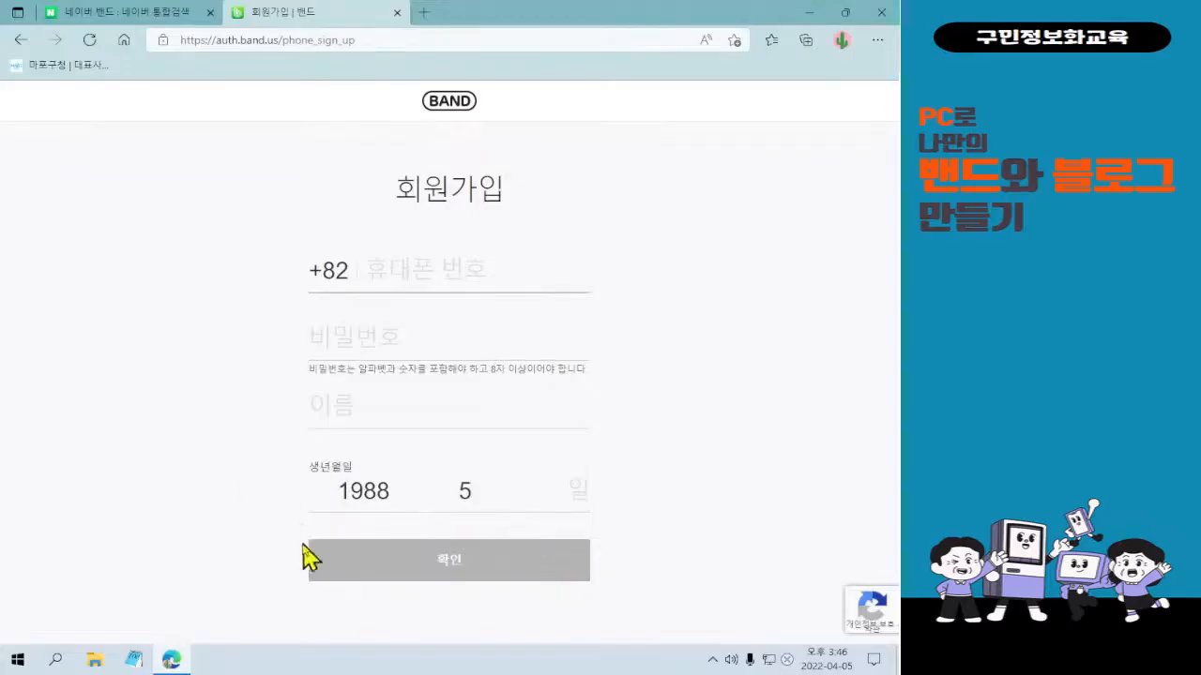
Duplicate the sign-up tab, drag the duplicate away, and switch input to Korean.
right_click(373, 15)
click(416, 108)
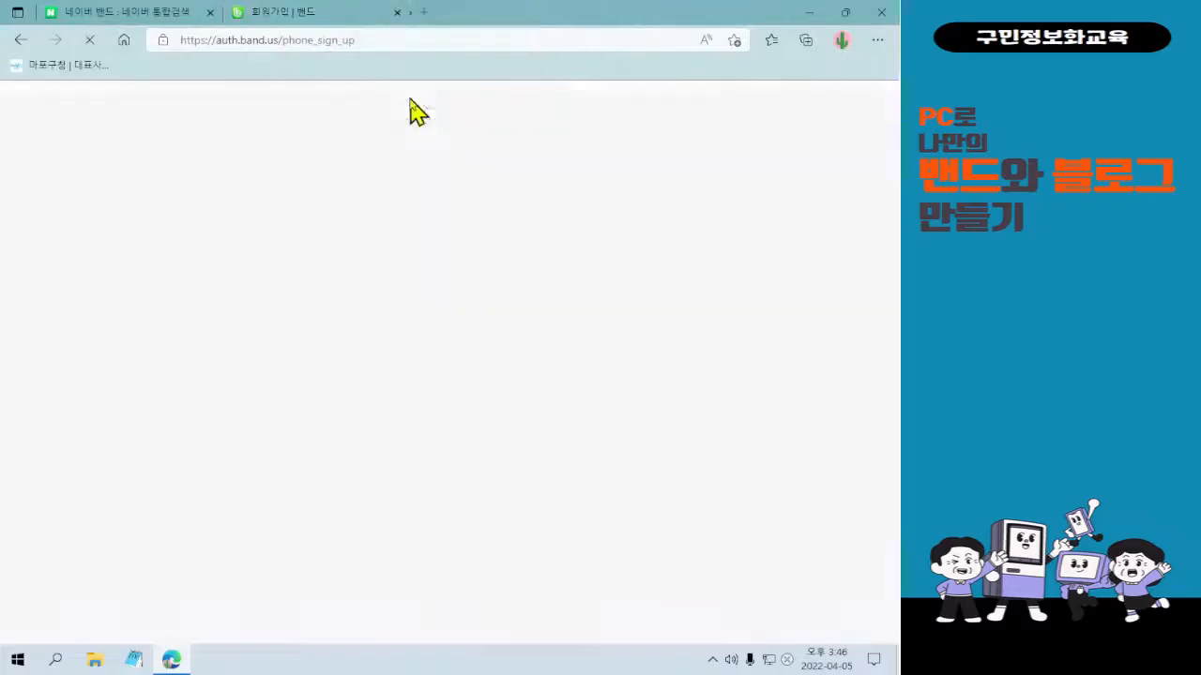
drag(492, 16, 497, 71)
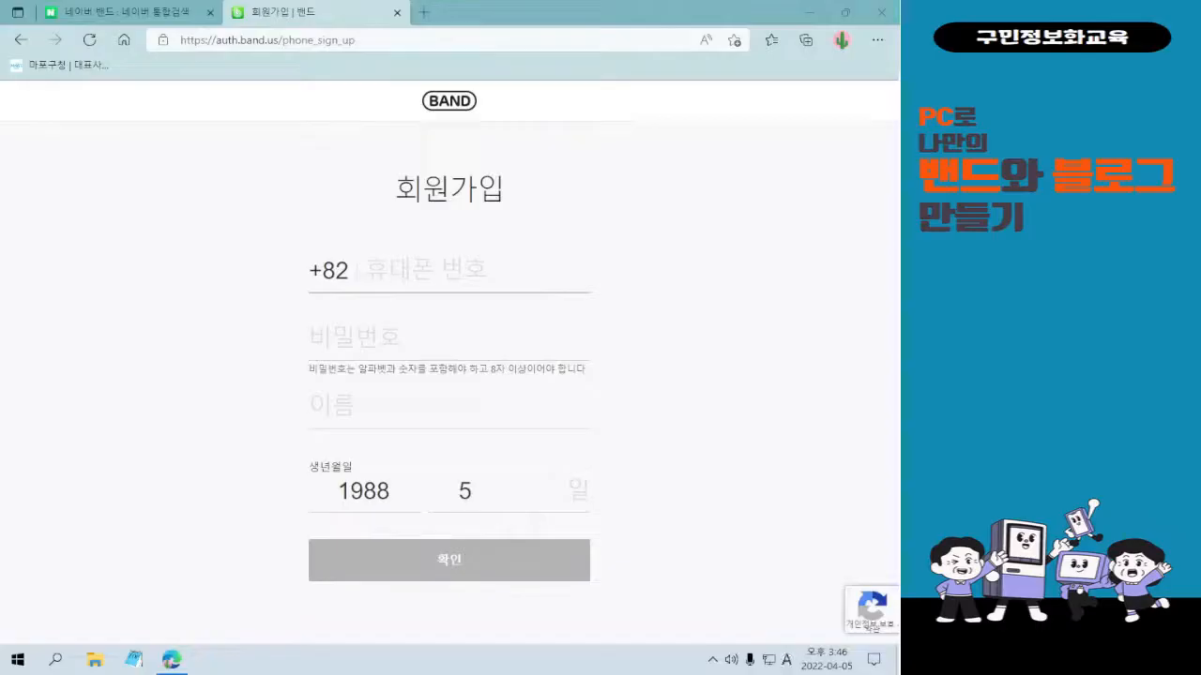
key(Hangul)
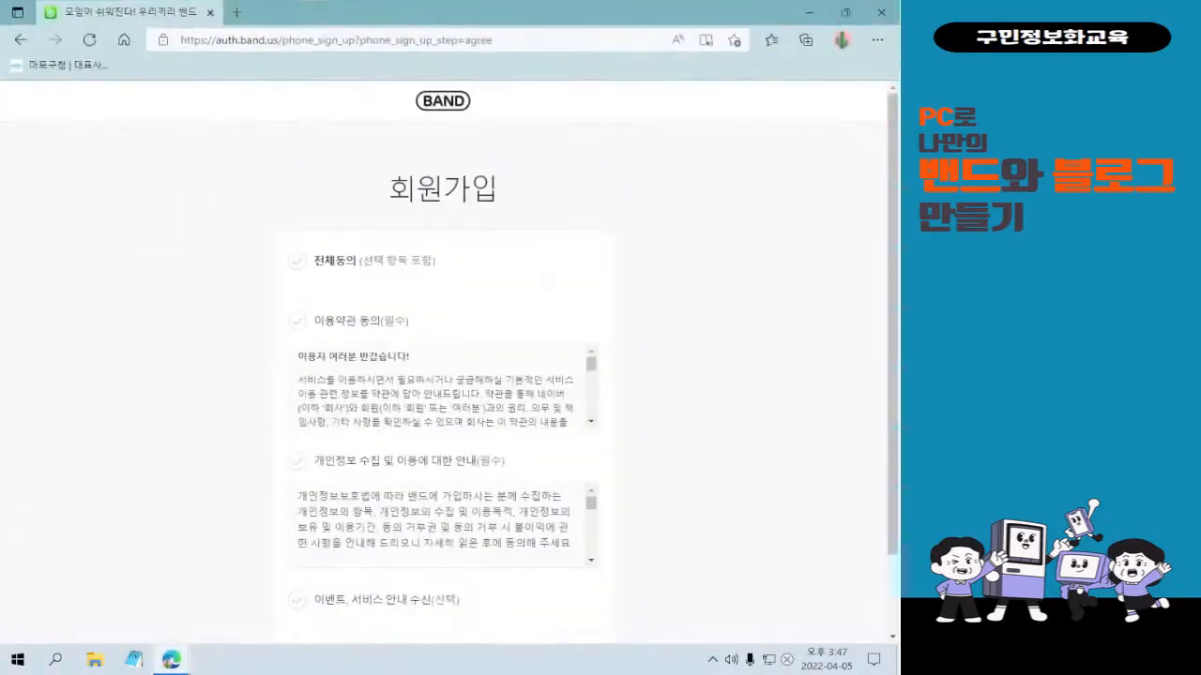
Tick 이용약관 동의(필수) and 개인정보 수집 및 이용(필수), then confirm with 확인.
scroll(621, 509, down, 2)
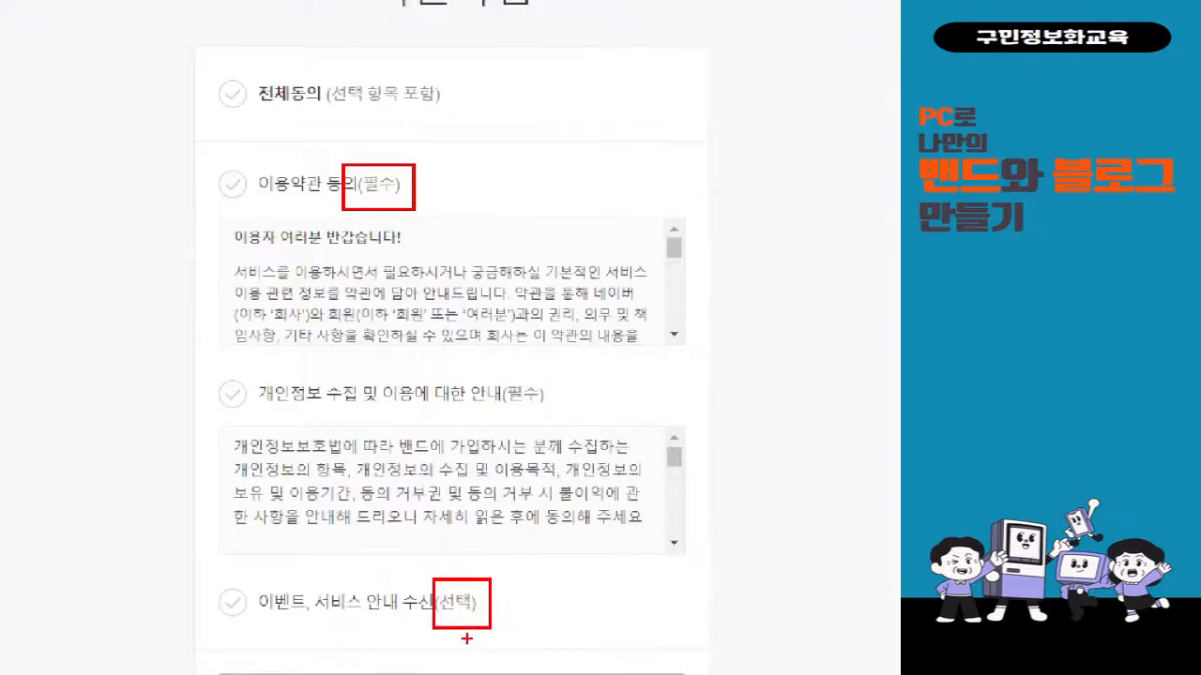
click(233, 184)
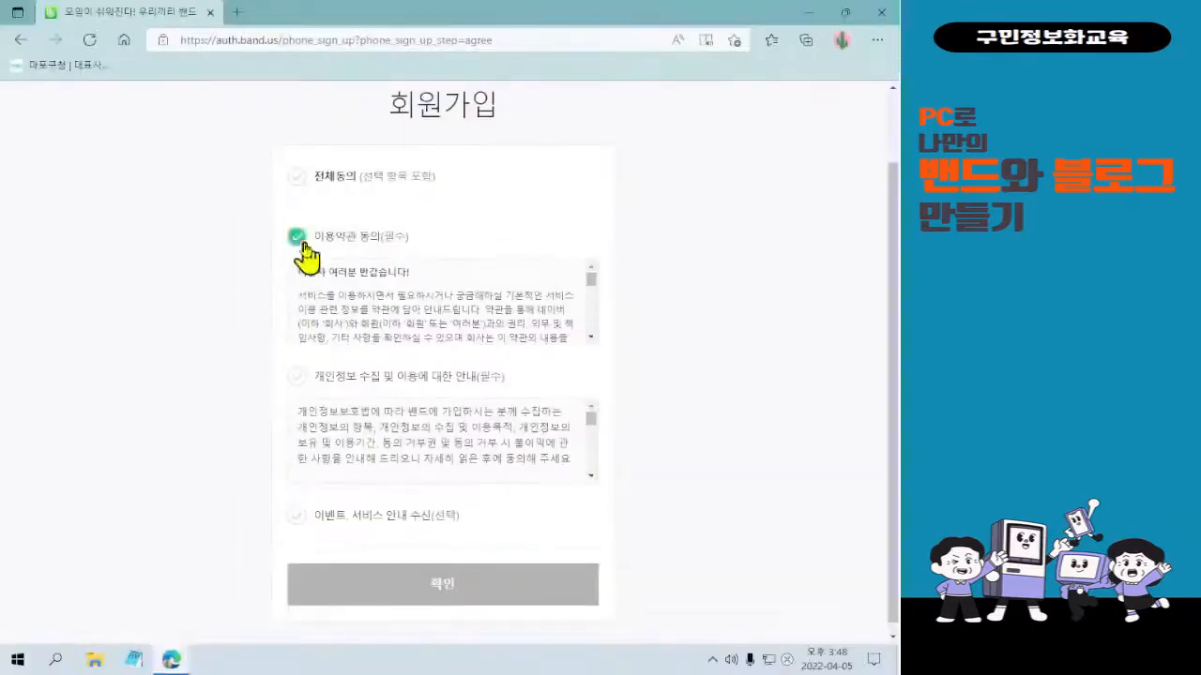
click(296, 377)
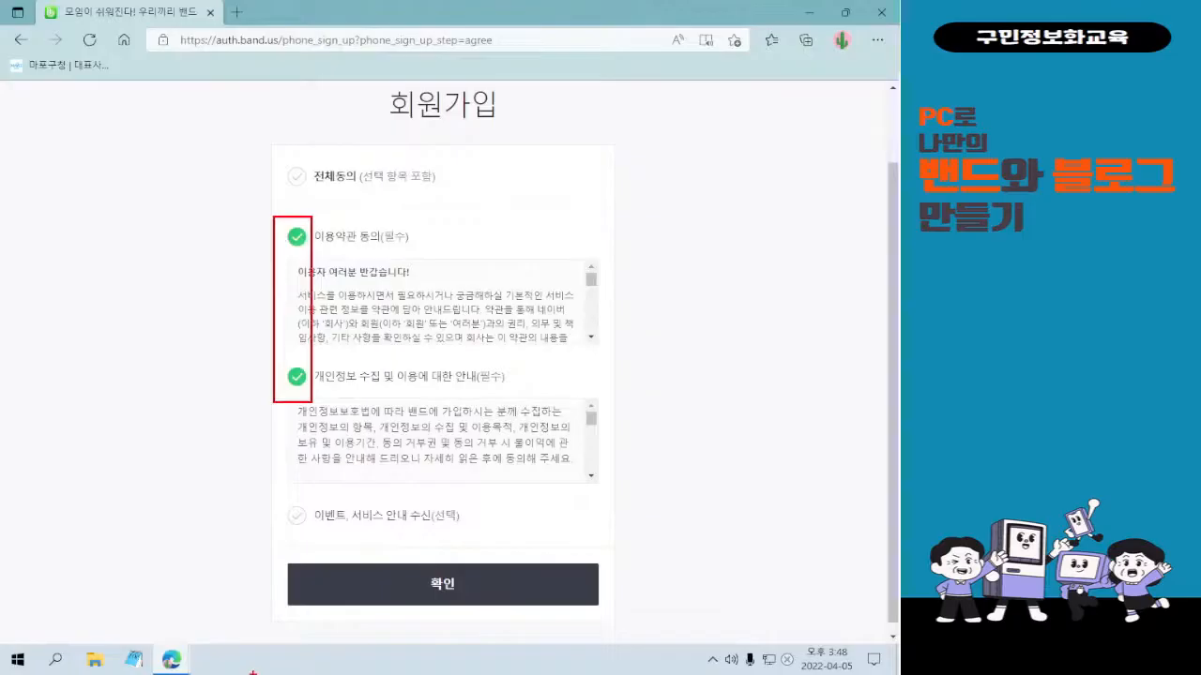
drag(397, 548, 470, 625)
mouse_move(445, 555)
mouse_down()
mouse_move(397, 442)
mouse_move(319, 324)
mouse_up()
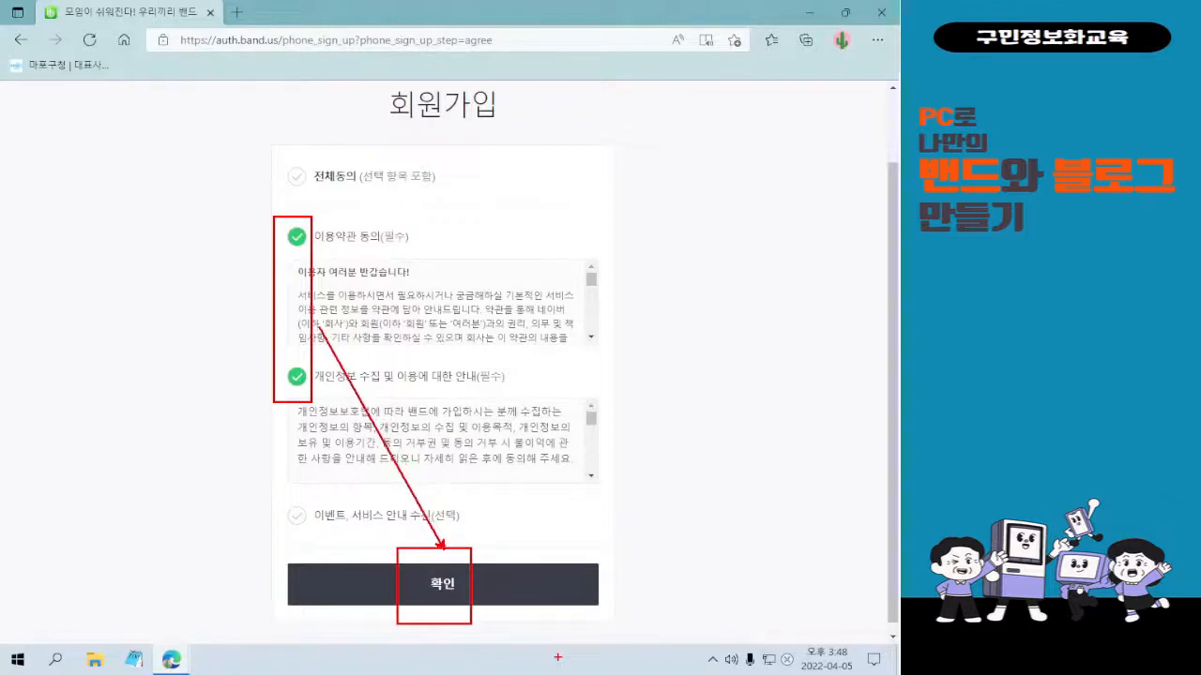
key(Escape)
click(491, 608)
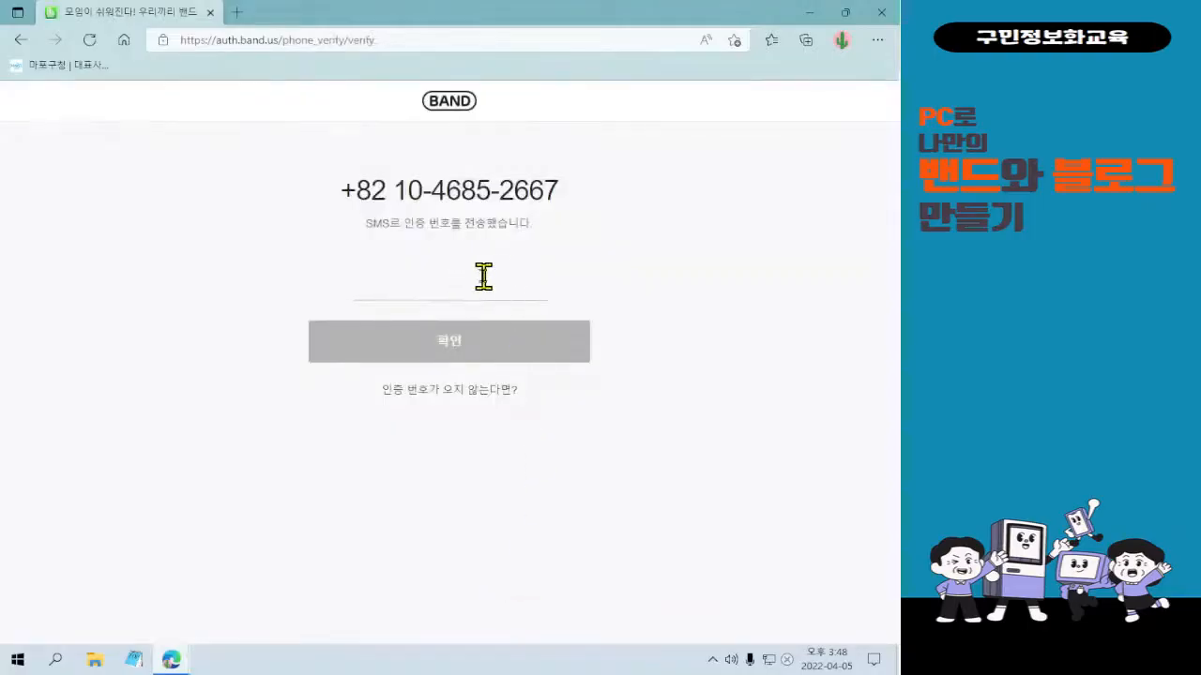
Enter the texted SMS verification code and confirm it.
click(483, 276)
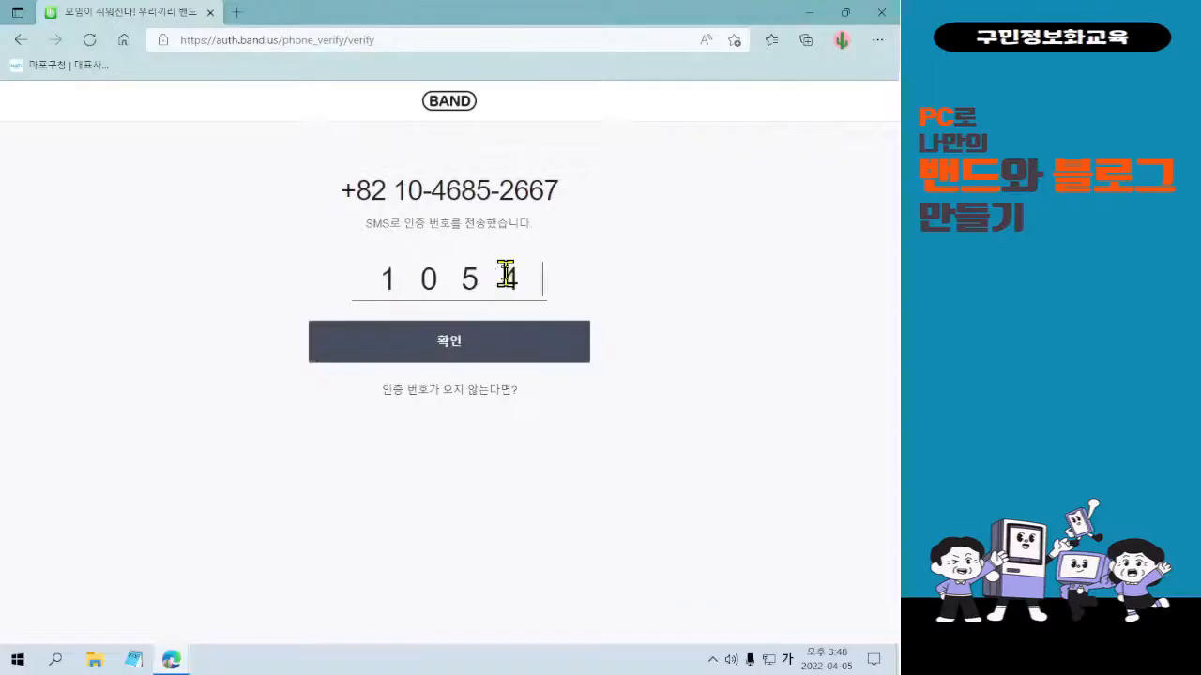
click(488, 343)
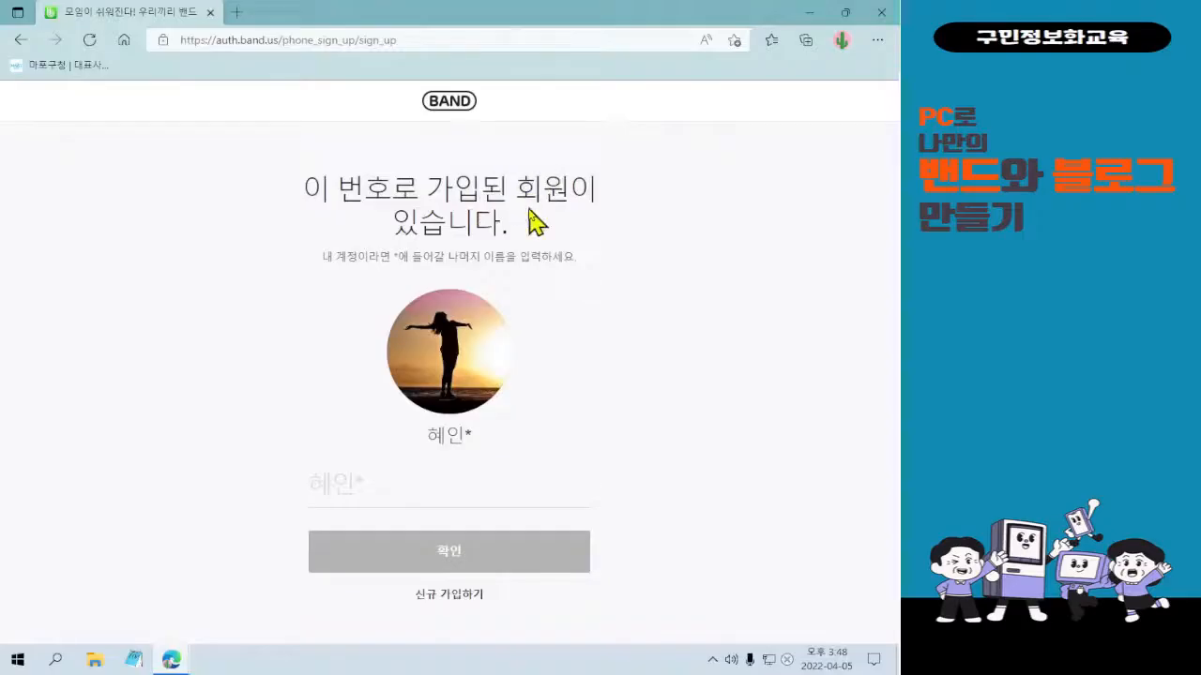
Type the account holder's given name into the field under the masked-name prompt.
click(375, 487)
text(혜인)
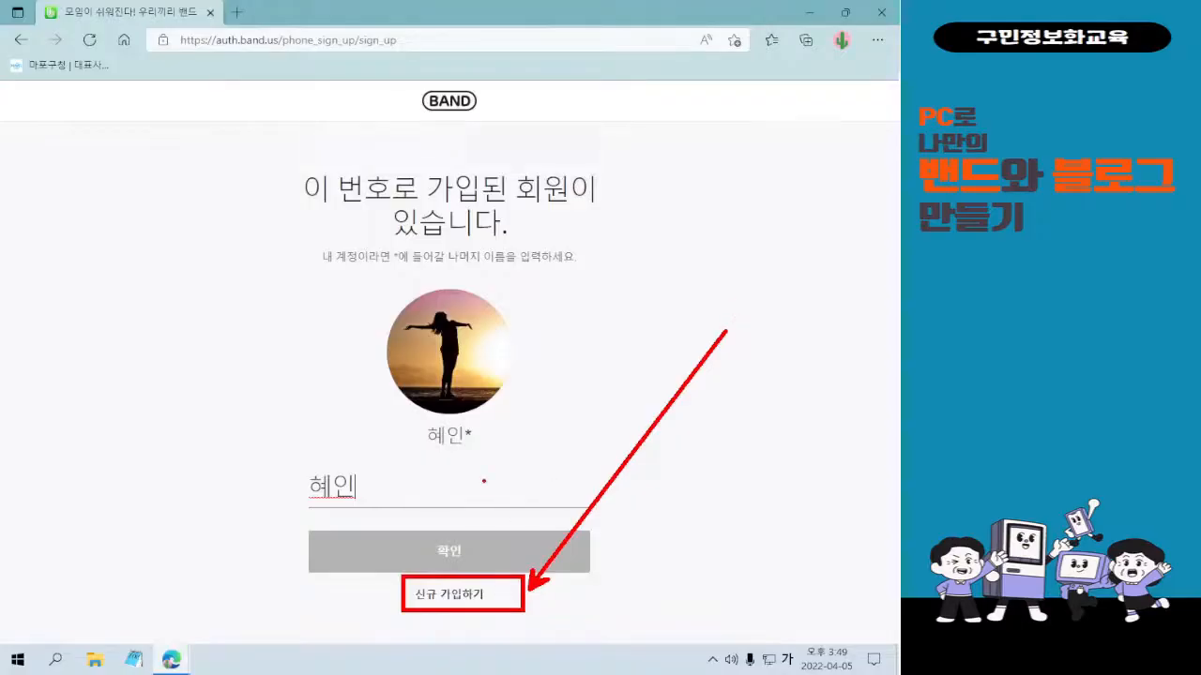
key(Escape)
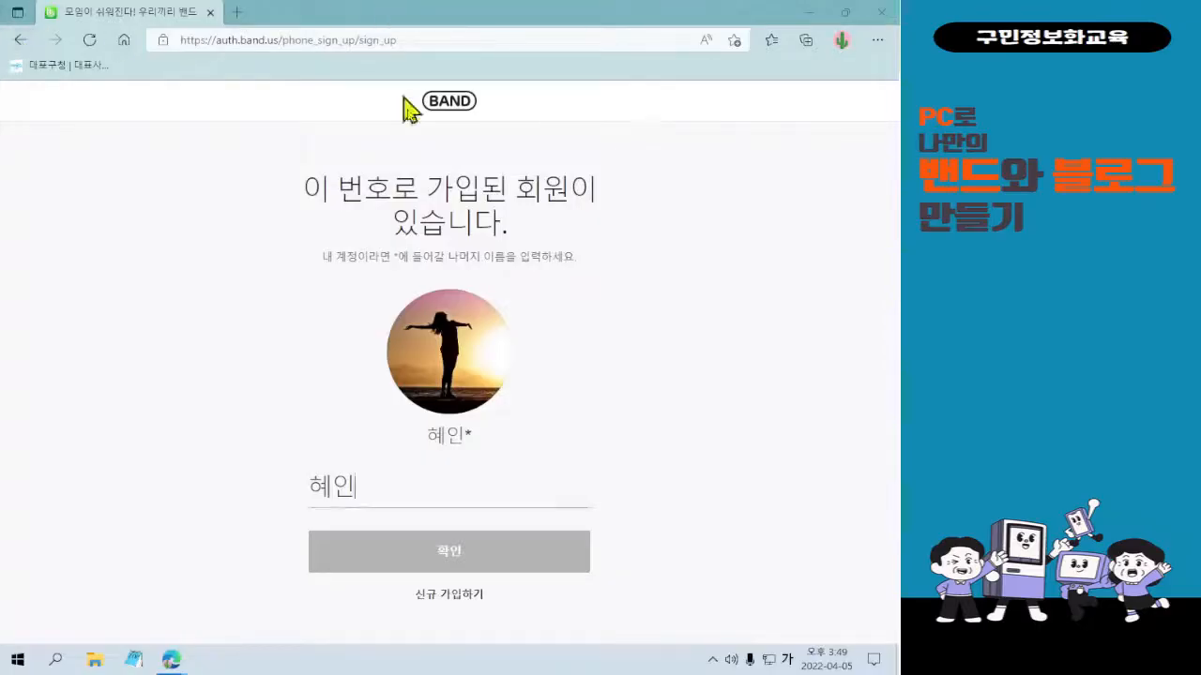
Shrink the Edge window, then maximize and close the second browser window.
drag(459, 13, 653, 98)
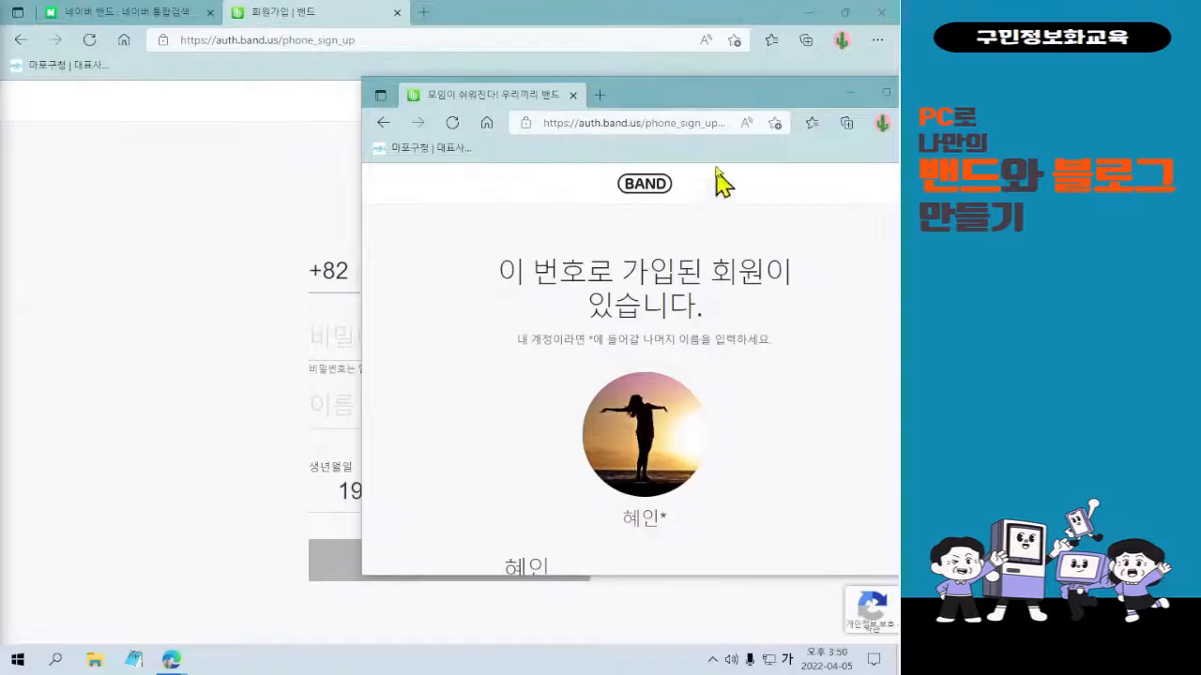
double_click(714, 108)
click(874, 16)
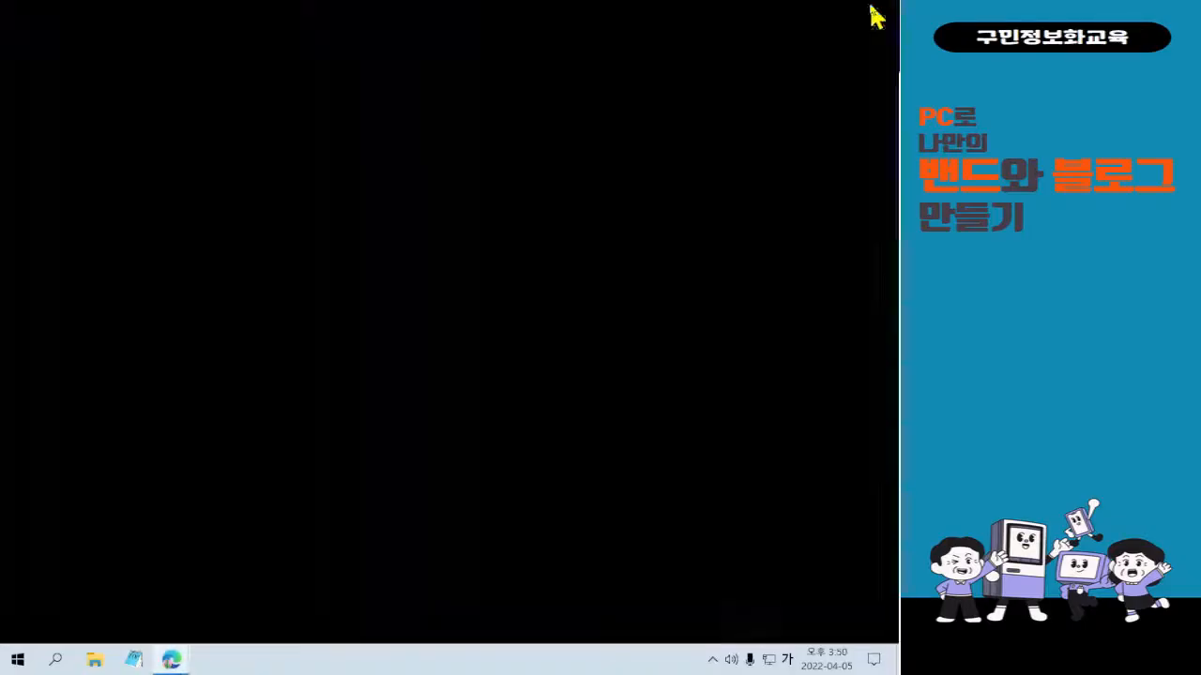
Go back twice to the BAND home, then choose 로그인 and 휴대폰 번호로 로그인.
click(23, 40)
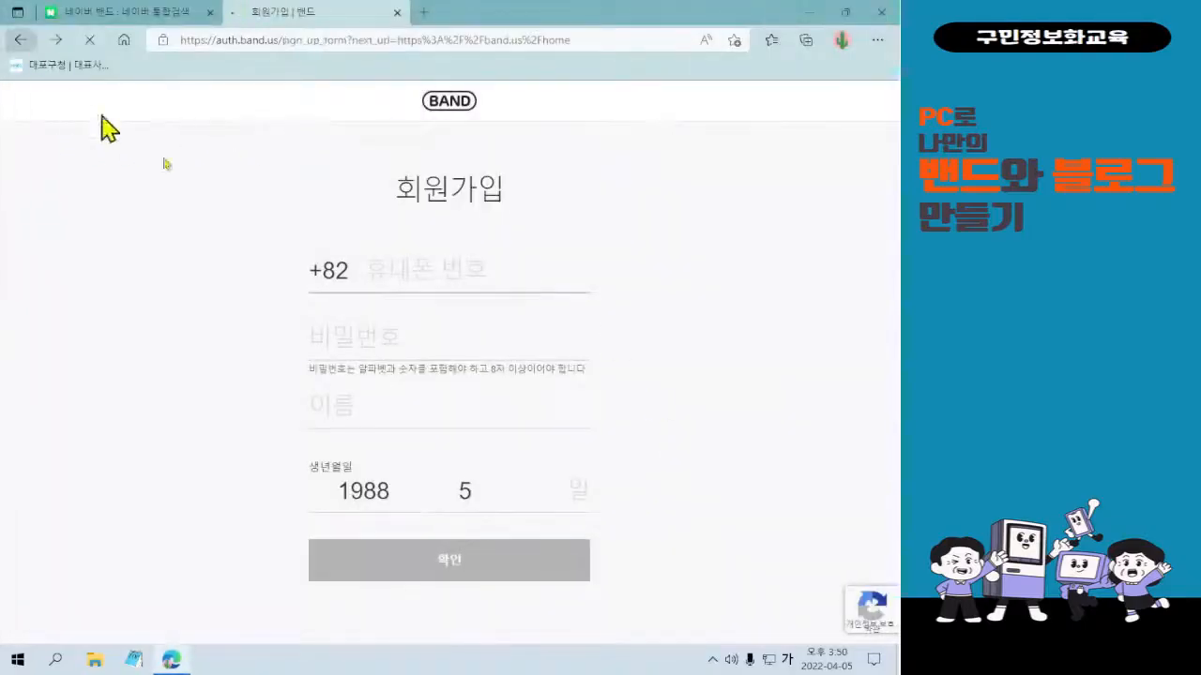
click(21, 39)
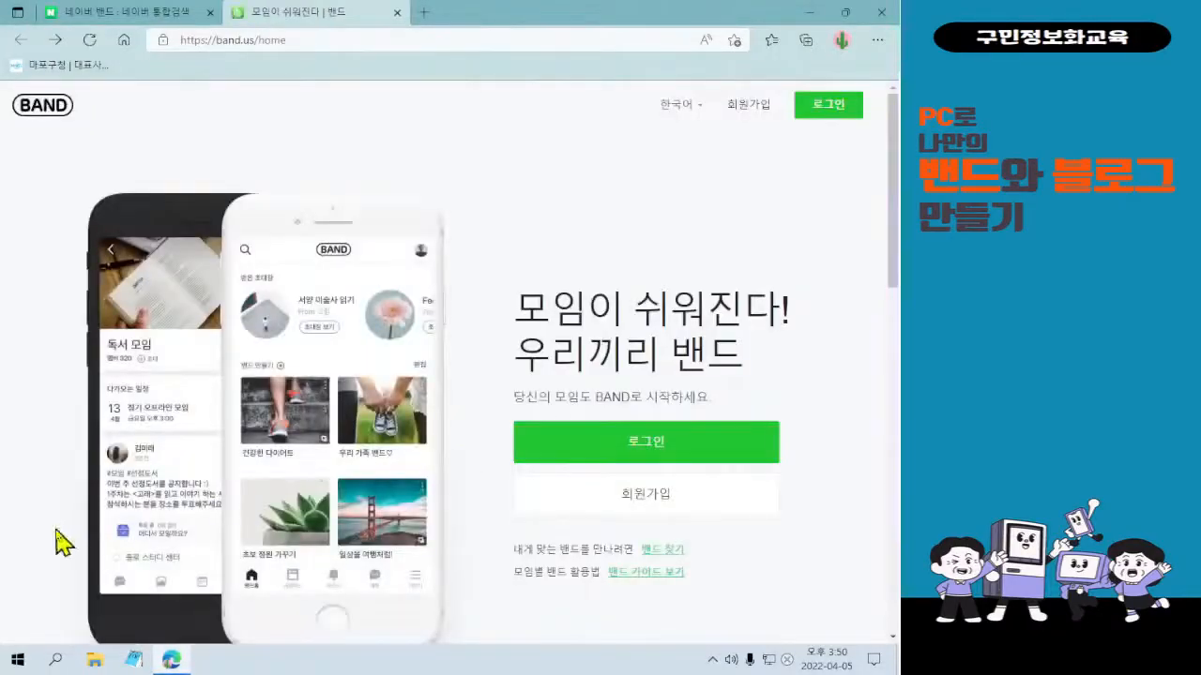
click(655, 458)
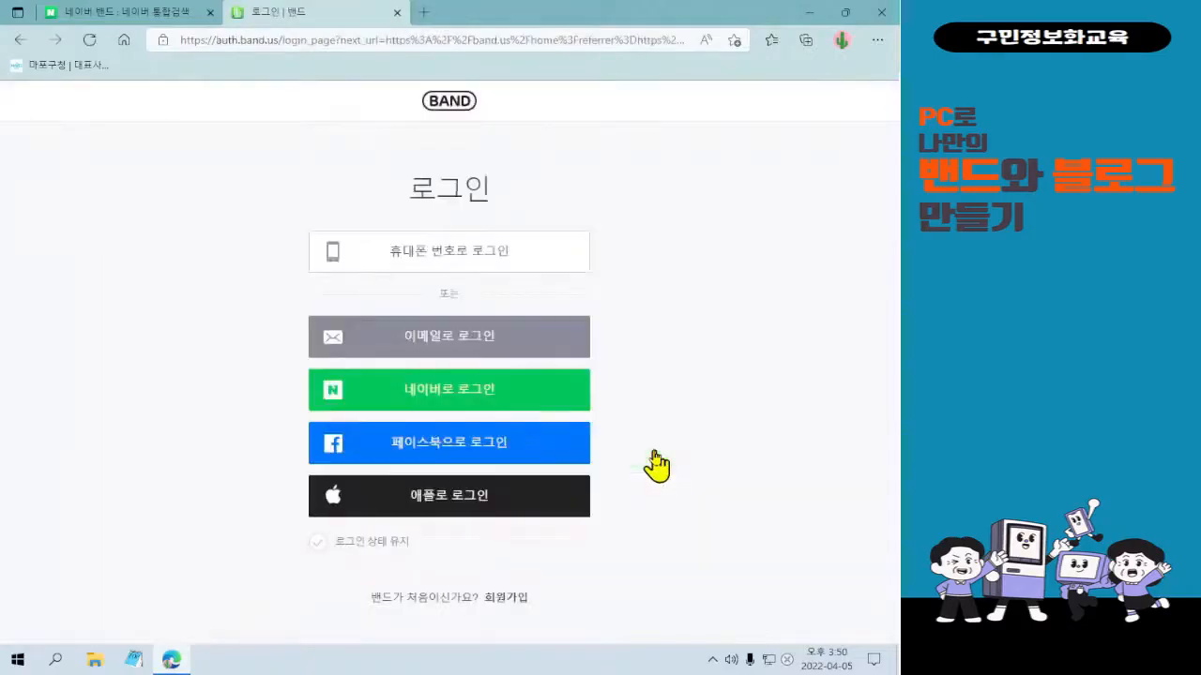
click(475, 272)
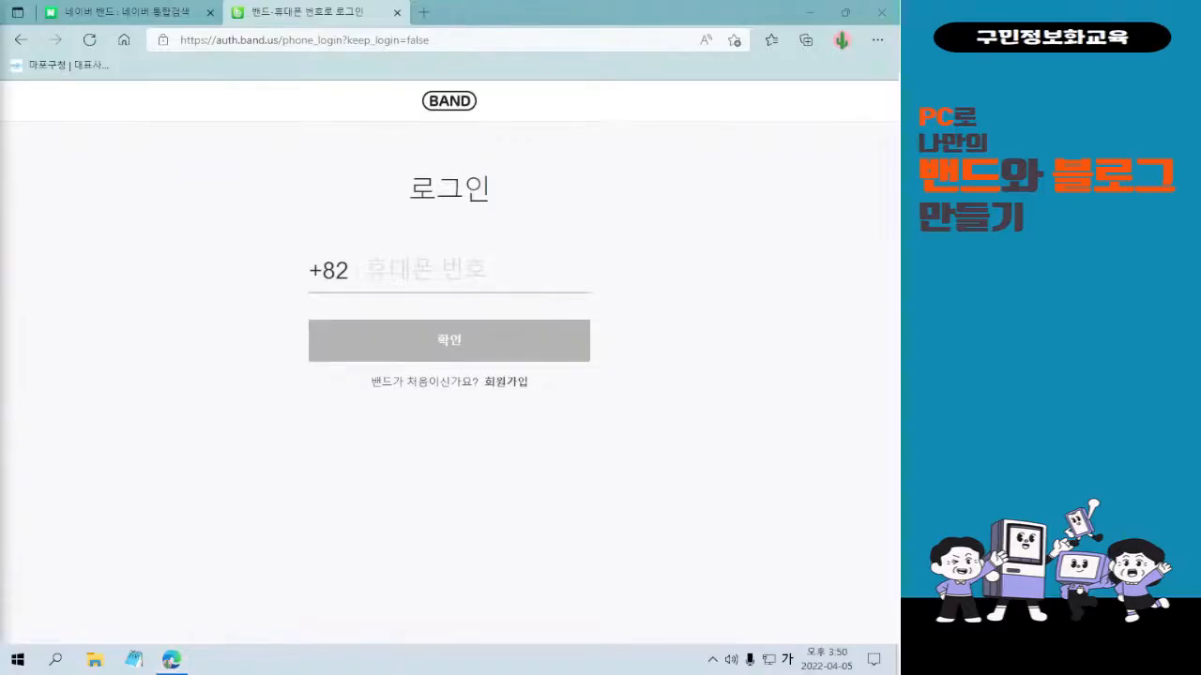
Enter the account's phone number on the BAND login page and submit it.
click(494, 259)
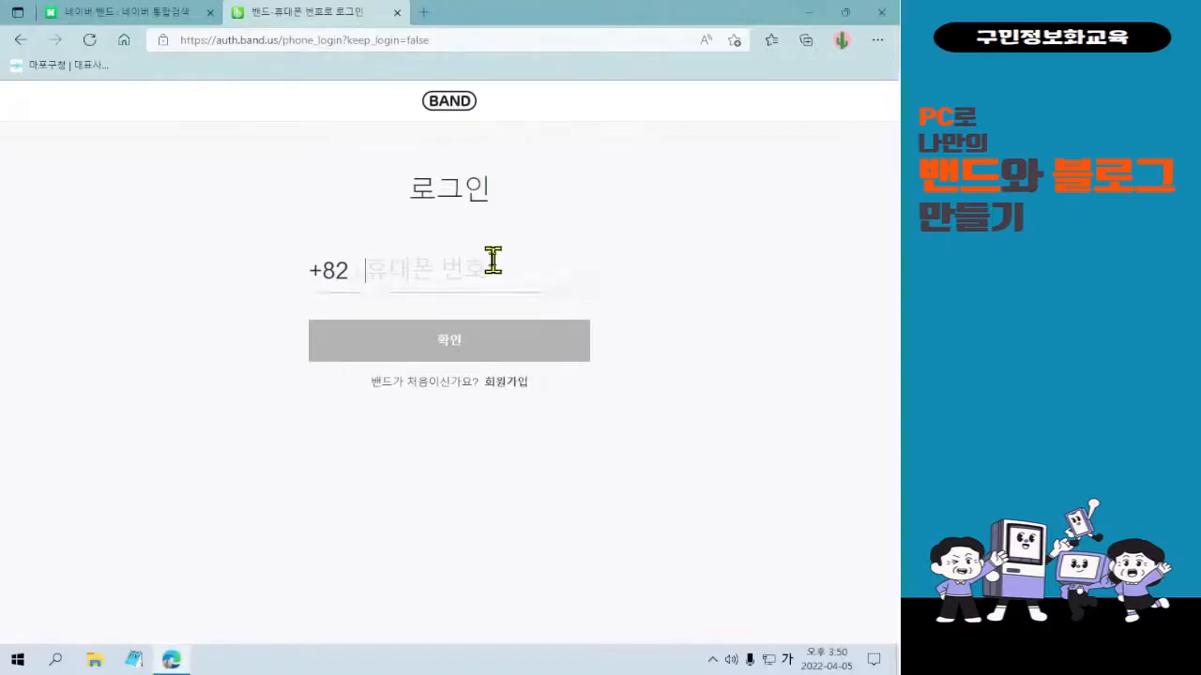
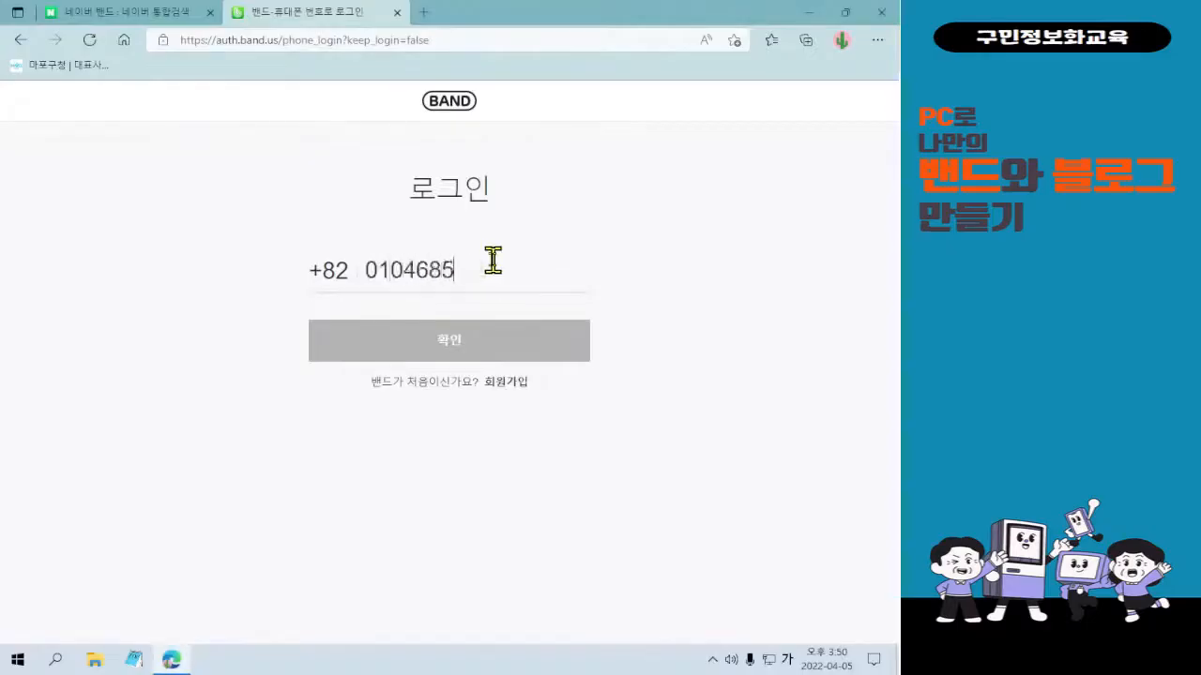
click(453, 342)
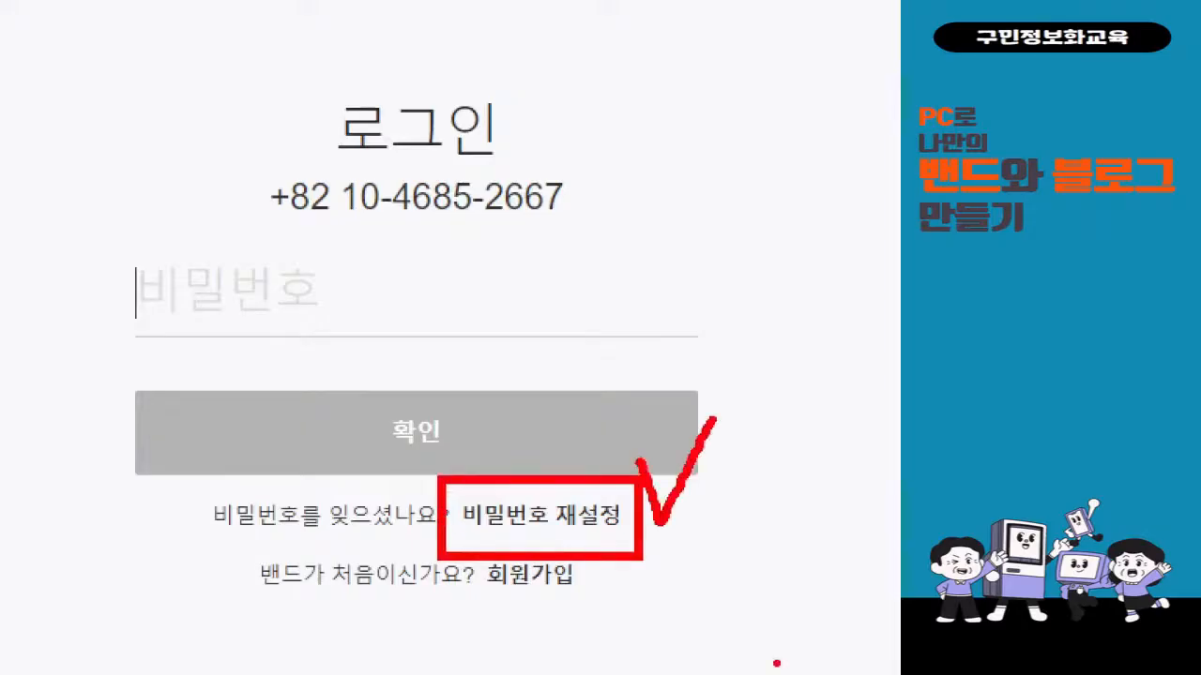
Open the 비밀번호 재설정 page, switch to Korean input, then return to password entry.
click(572, 516)
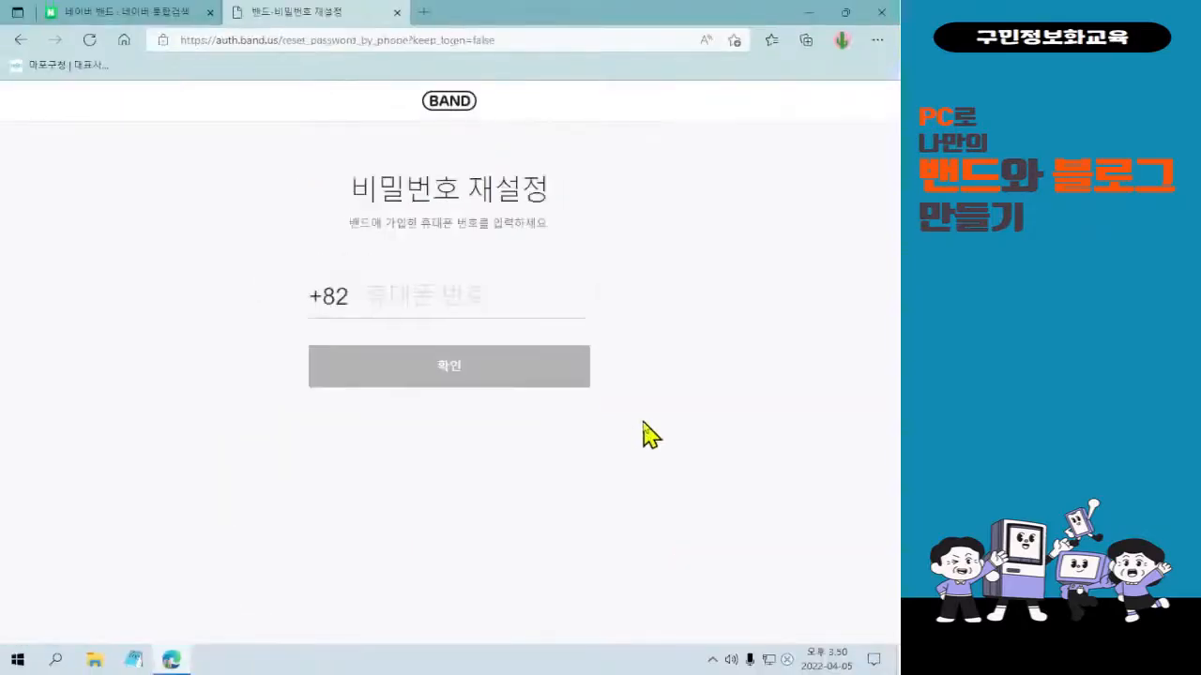
click(512, 300)
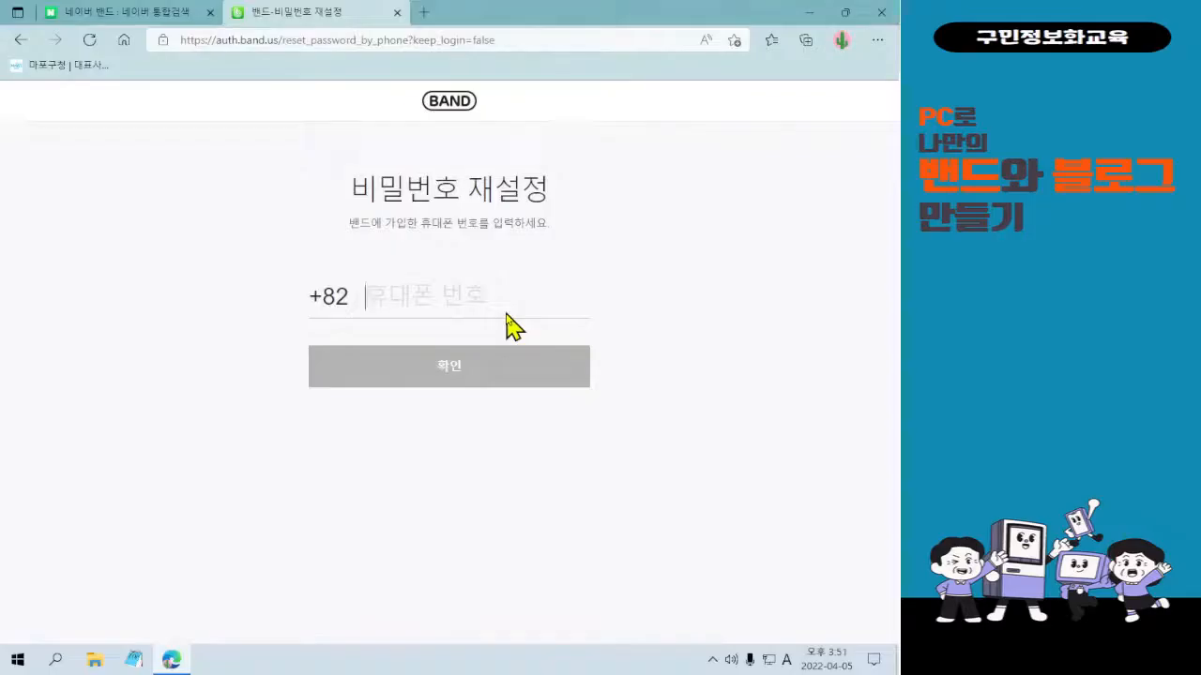
key(Hangul)
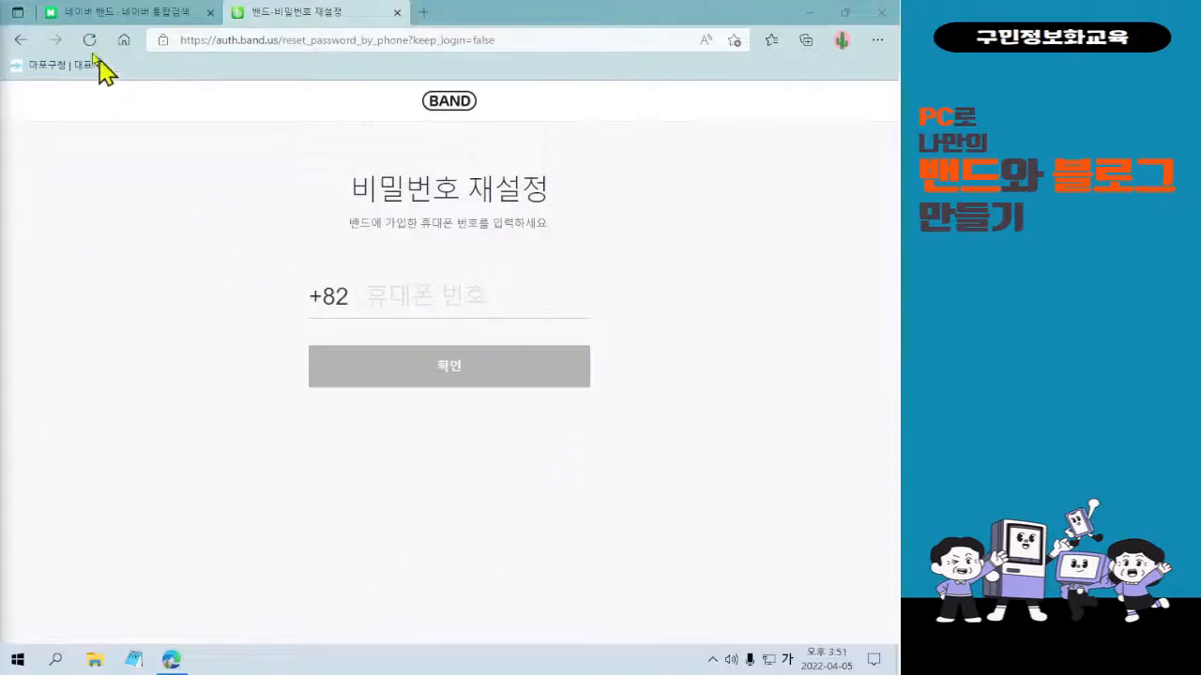
click(20, 41)
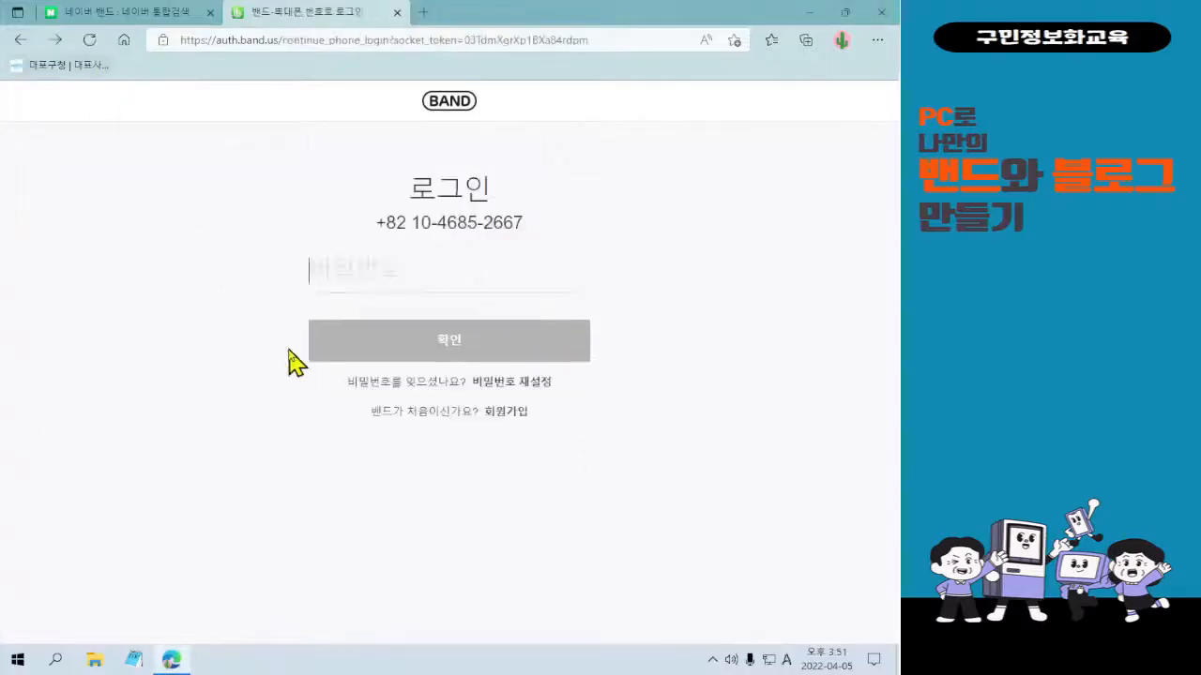
Enter the account password, then retype it after the mismatch error to reach verification.
click(370, 284)
text(••)
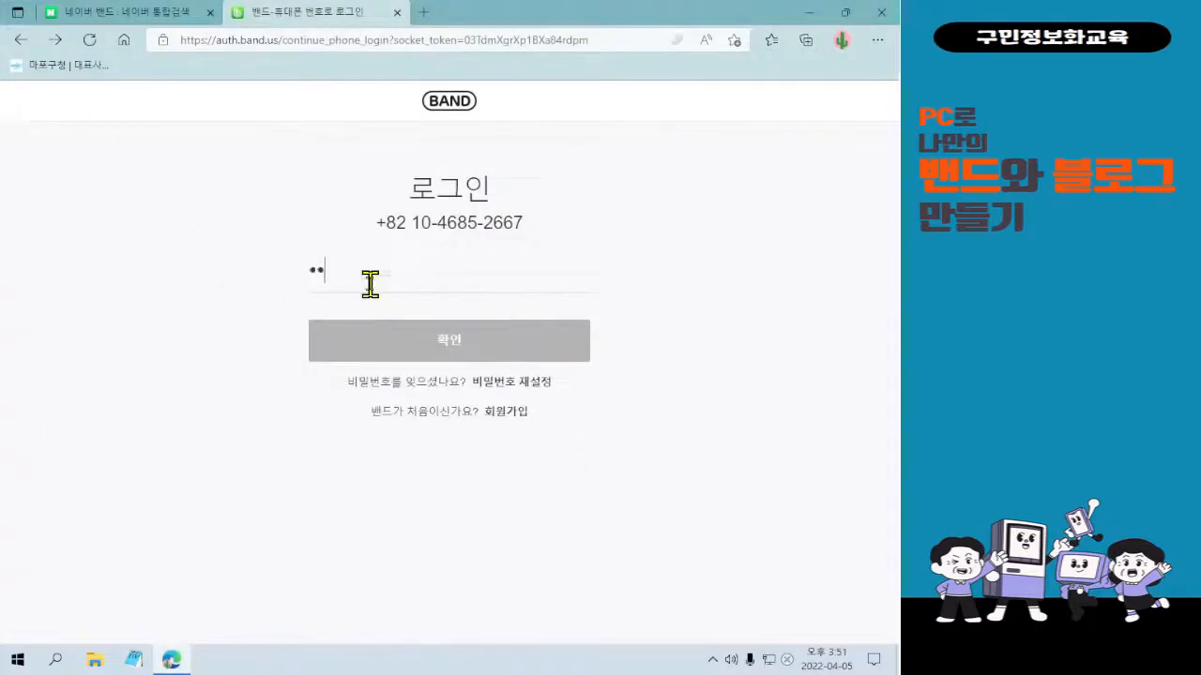
text(•••••••••)
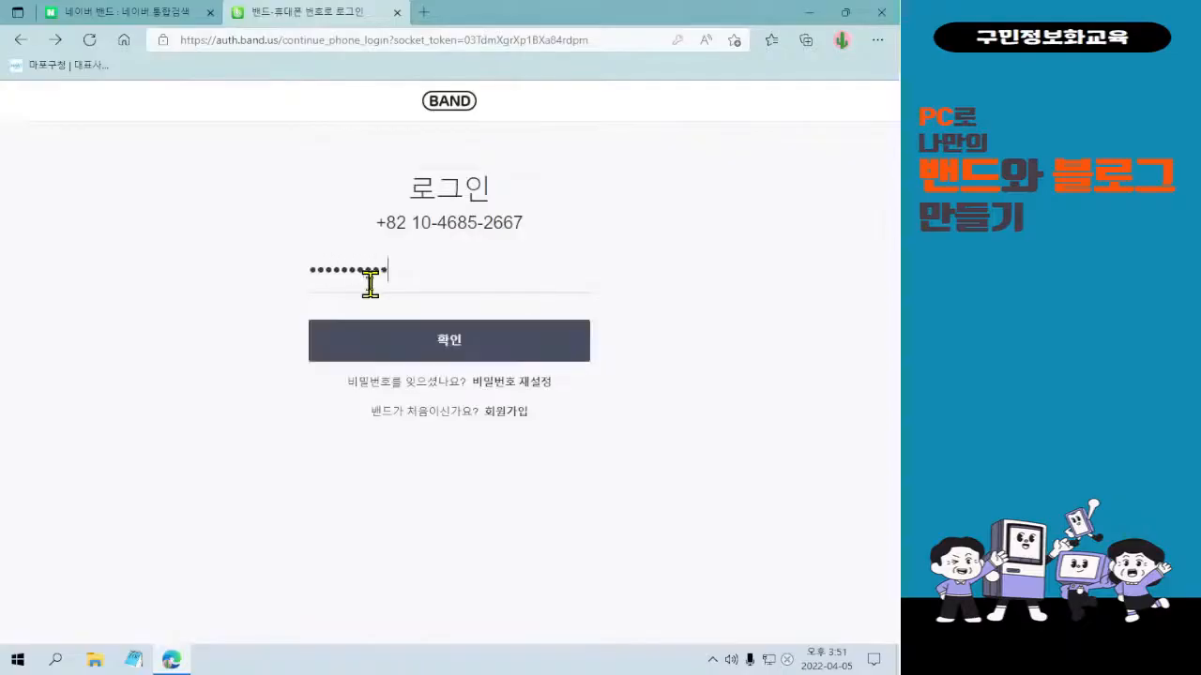
key(Return)
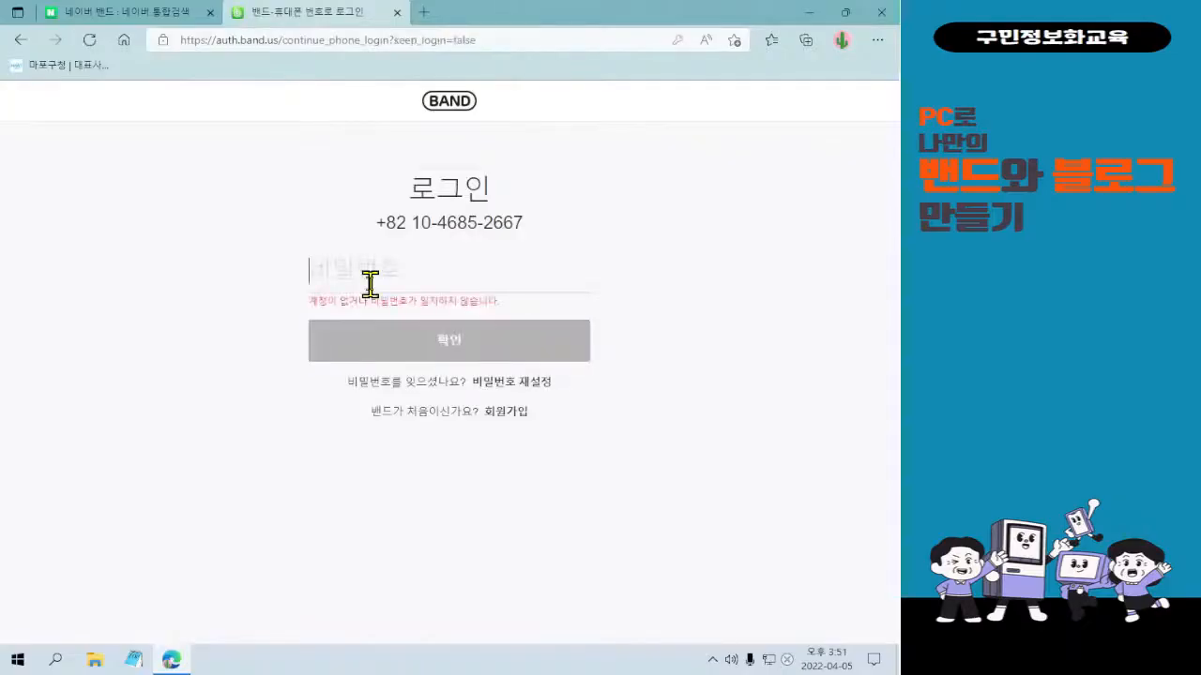
text(•••••••••••)
key(Return)
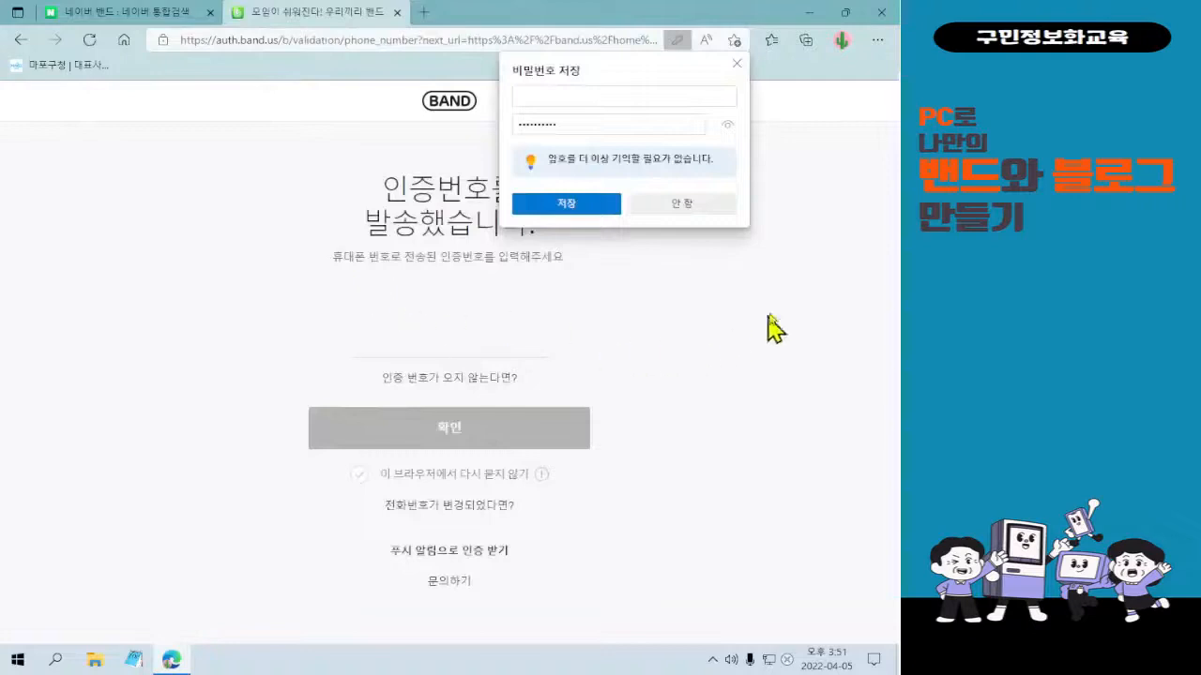
Enter the texted login verification code and confirm it with 확인.
click(510, 352)
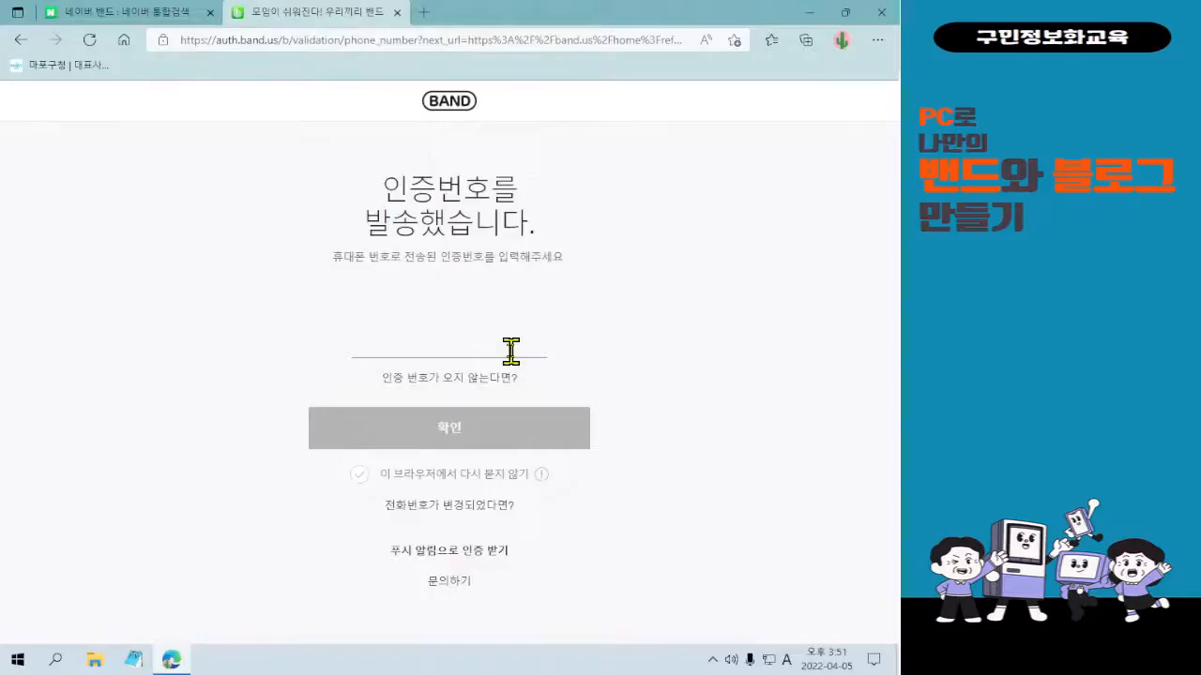
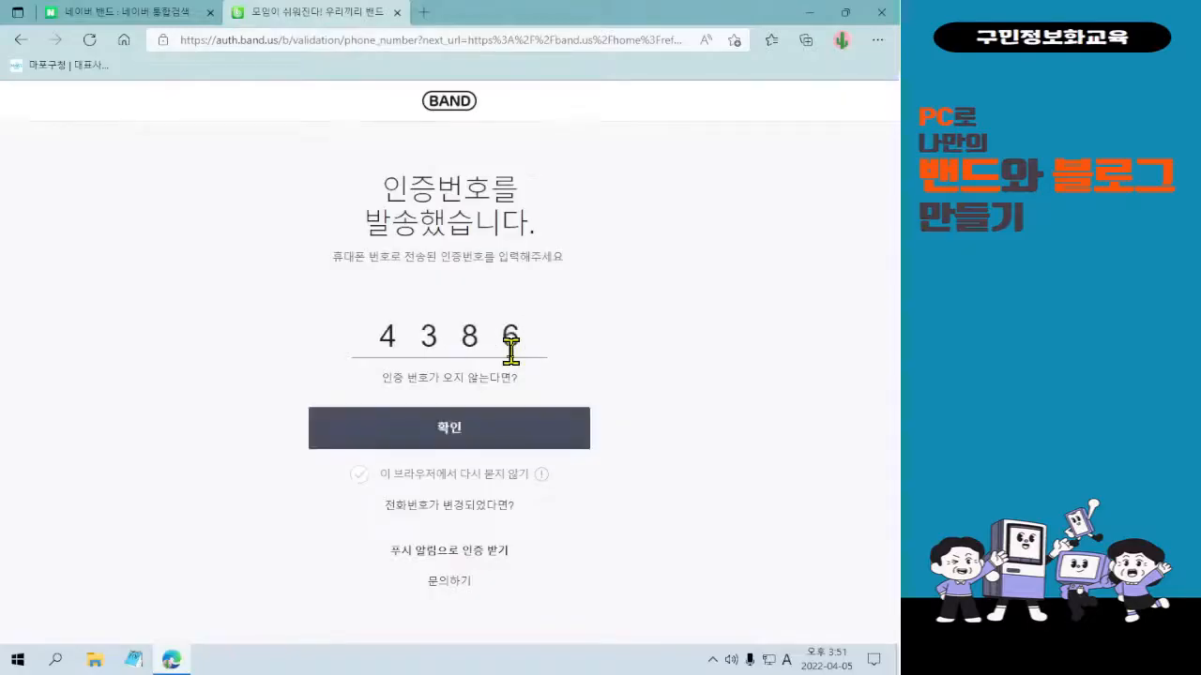
click(474, 447)
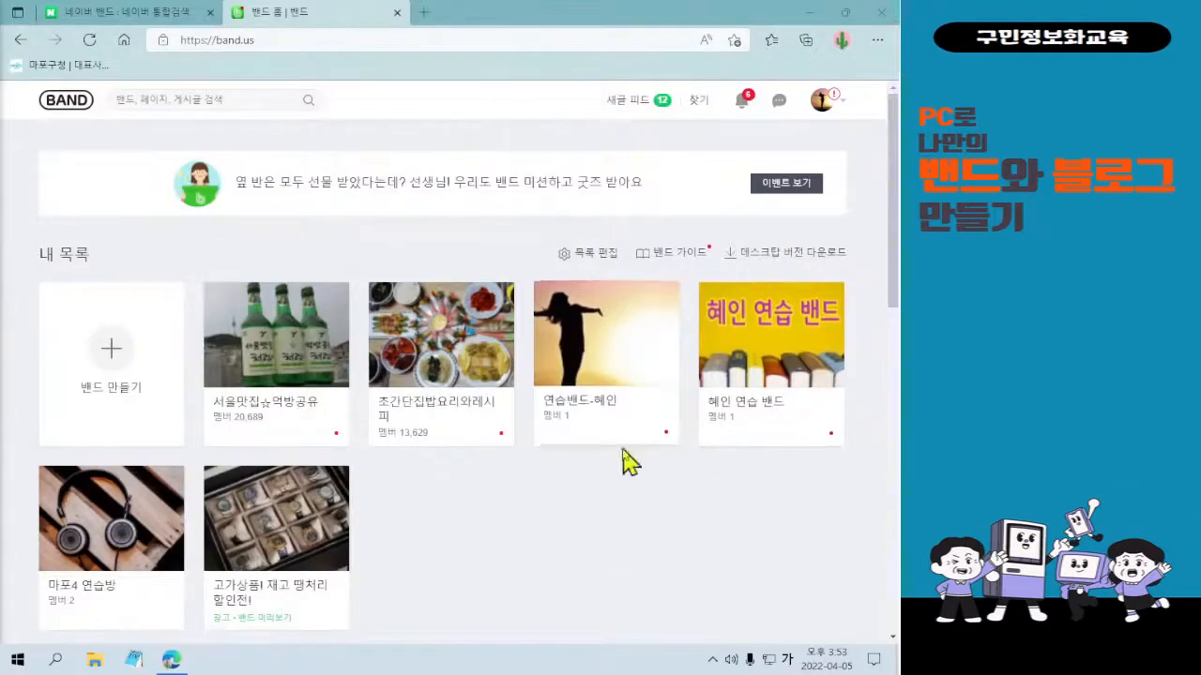
click(598, 524)
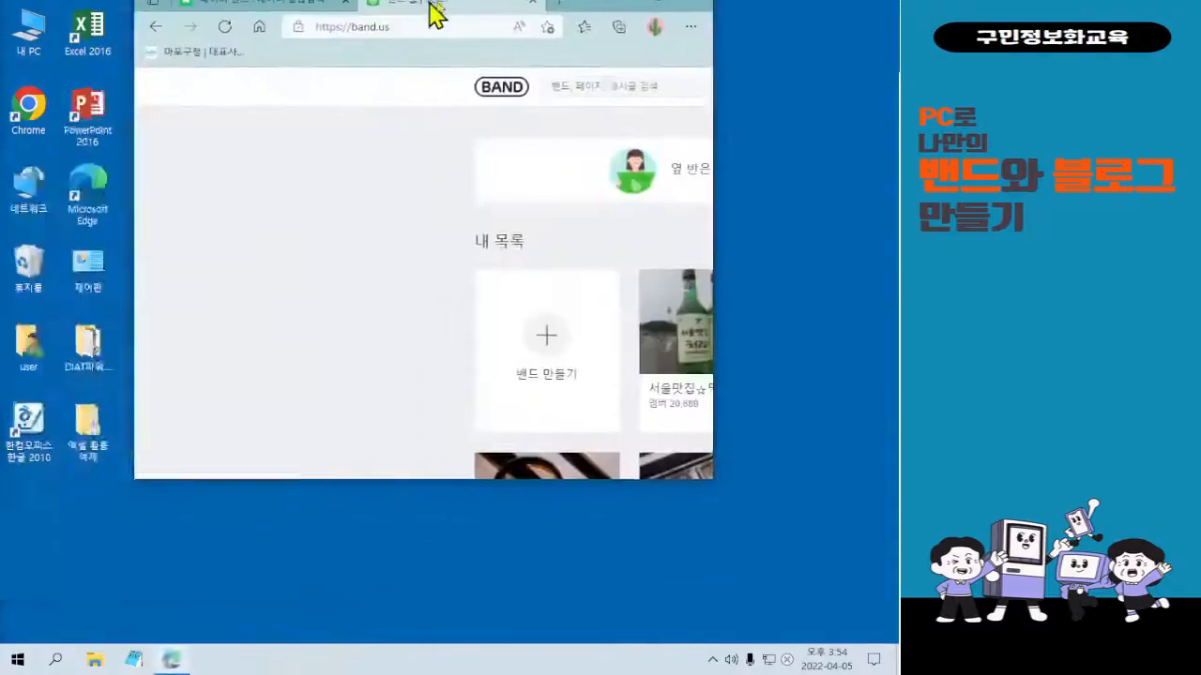
double_click(428, 12)
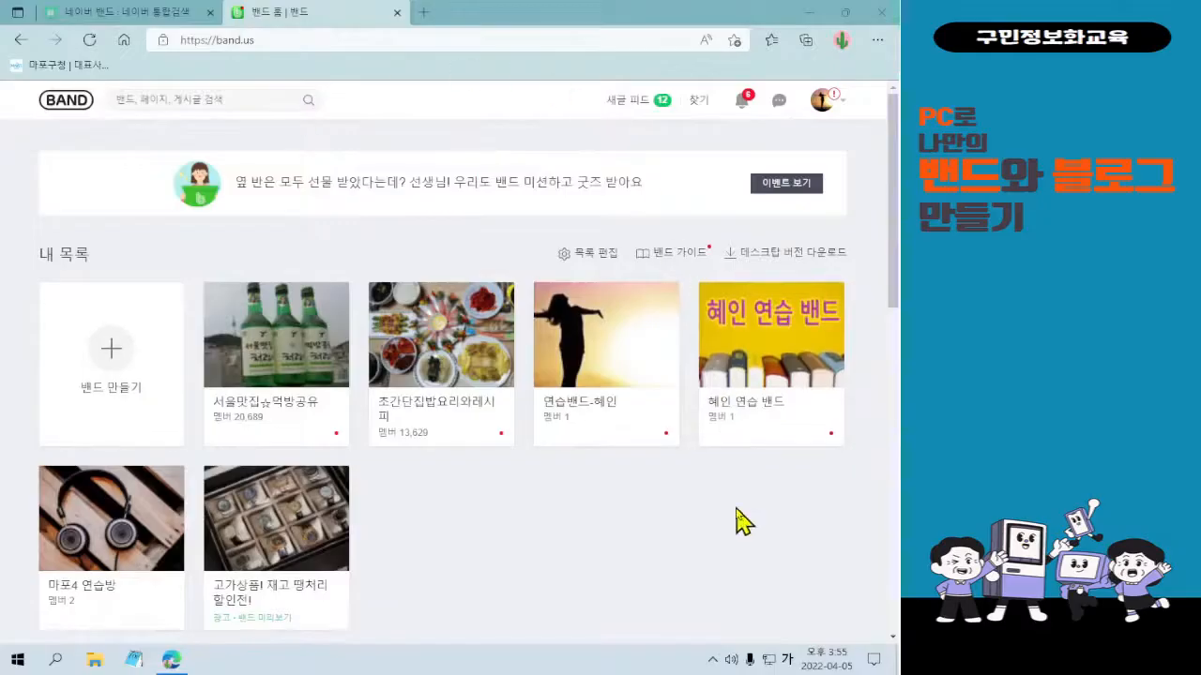
click(809, 12)
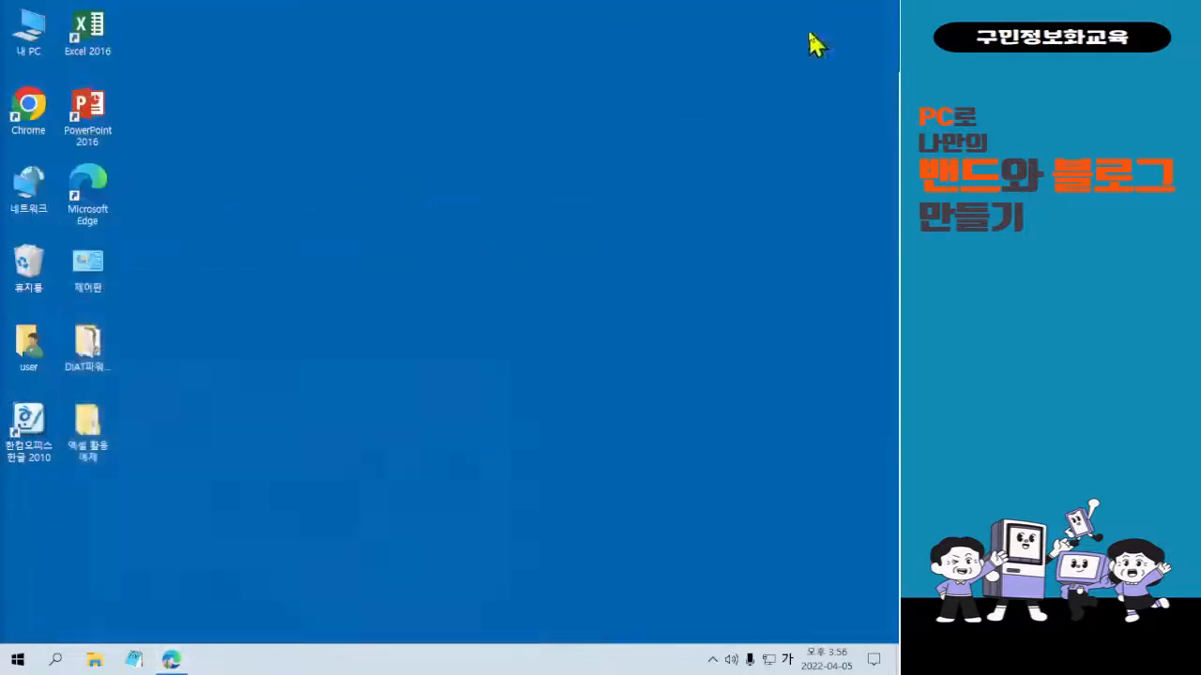
click(206, 356)
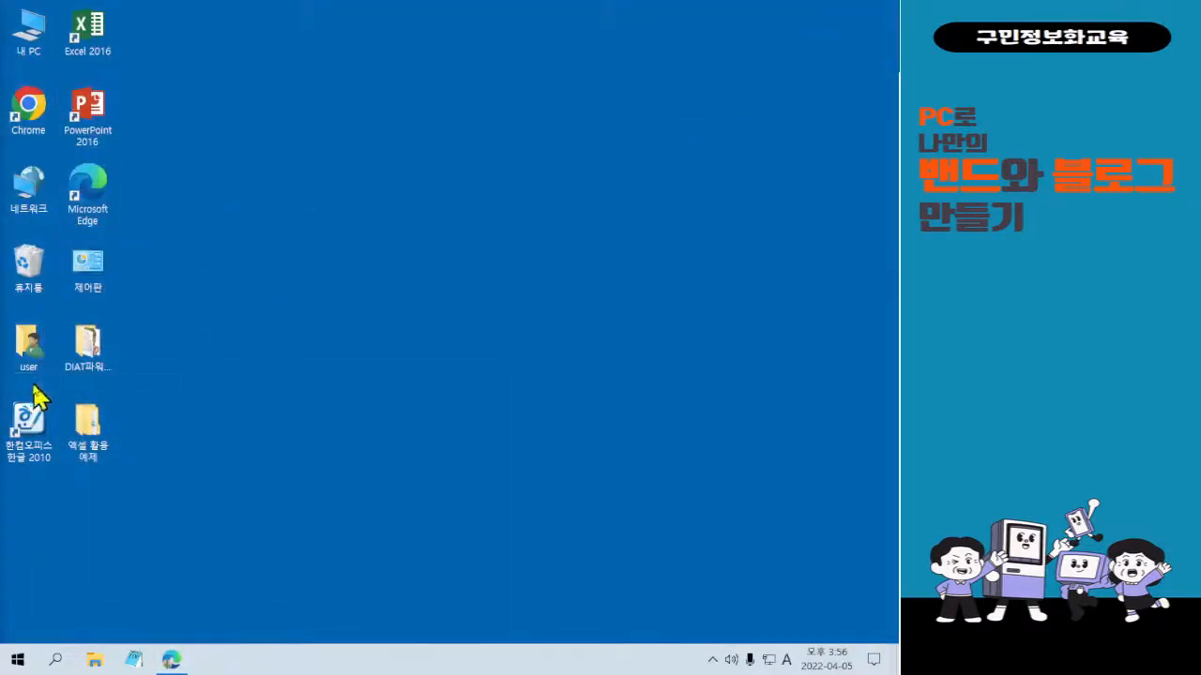
click(171, 659)
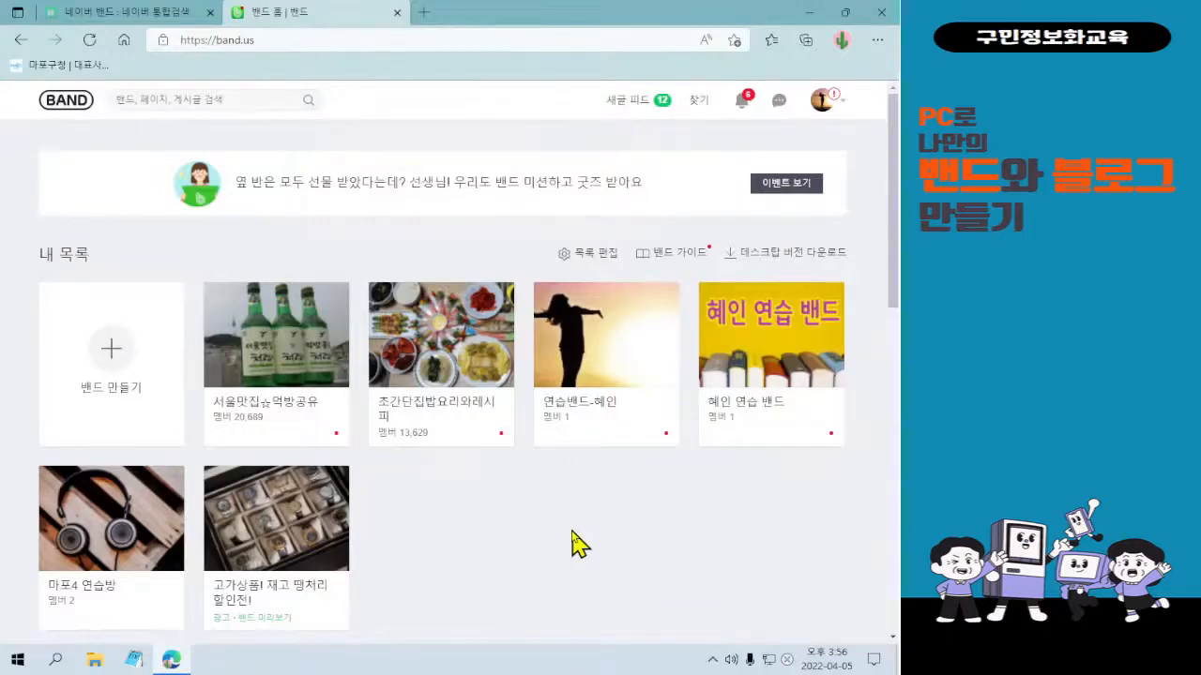
Open the profile avatar dropdown showing 내 정보, 내가 쓴 글, 설정 and 로그아웃.
click(0, 525)
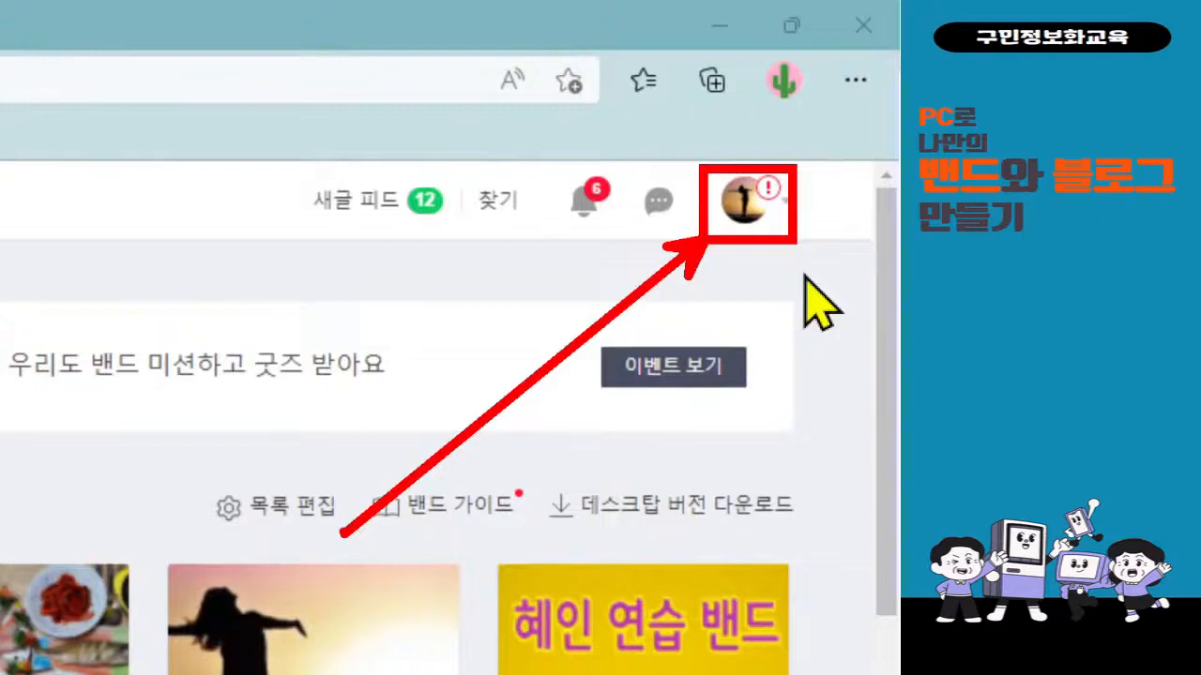
click(741, 218)
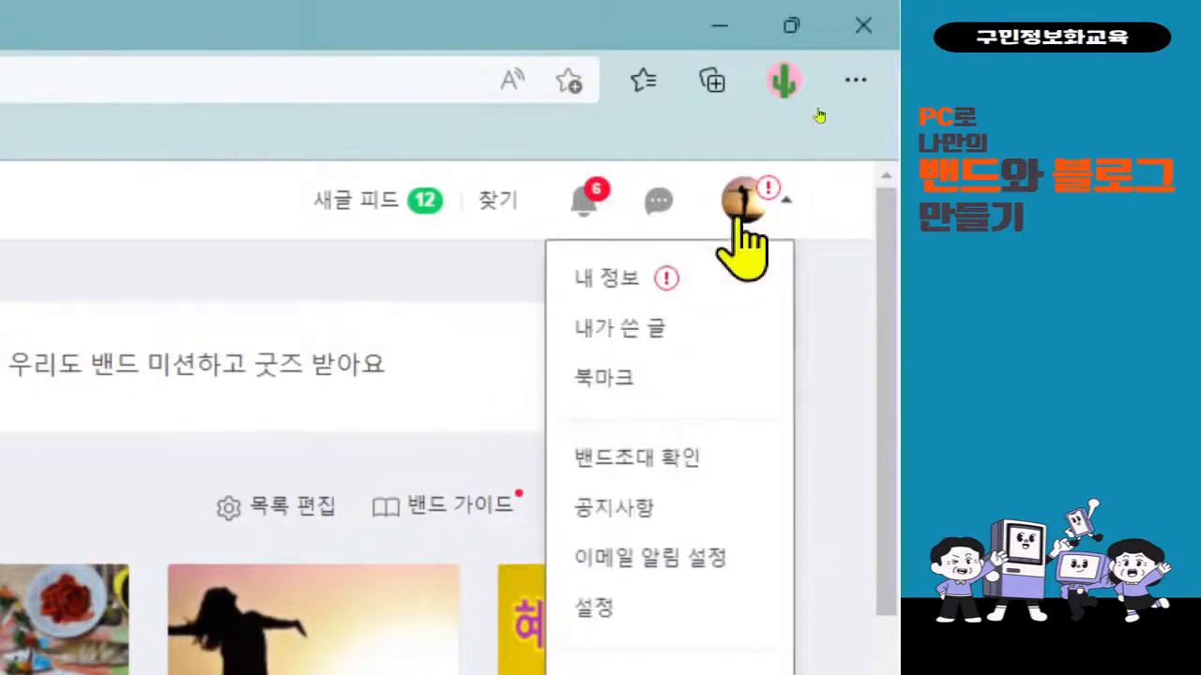
click(711, 274)
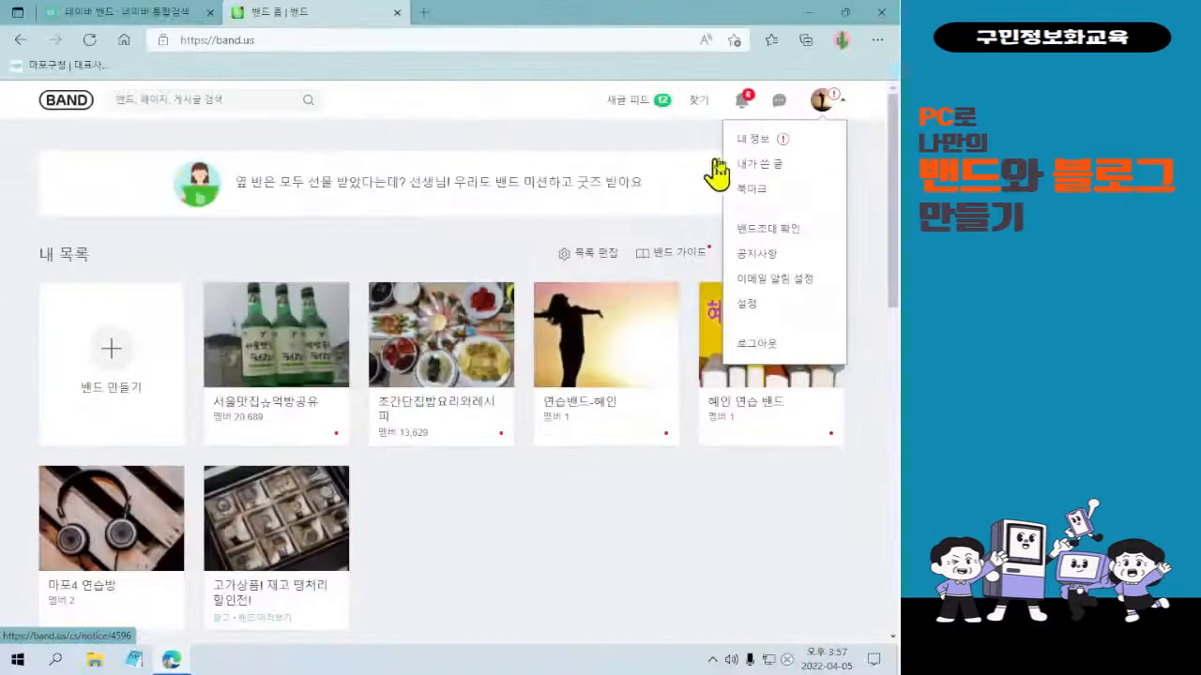
Open 내 정보 from the avatar menu and choose 연결하기 next to Naver.
click(610, 278)
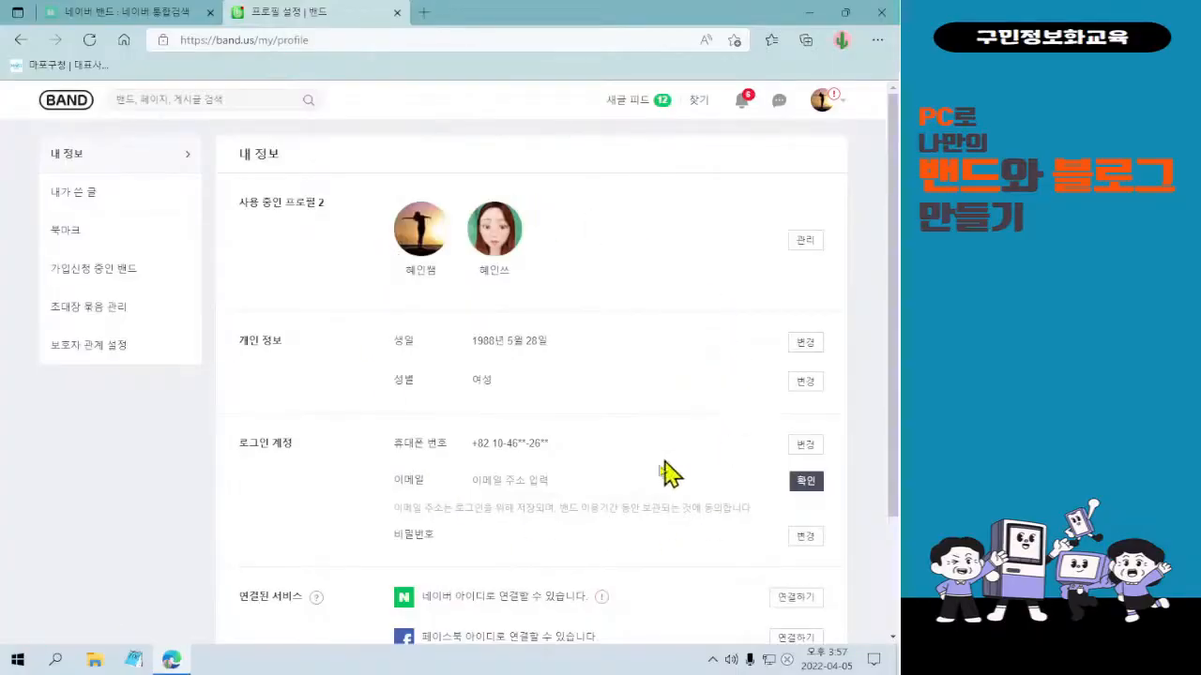
scroll(609, 490, down, 2)
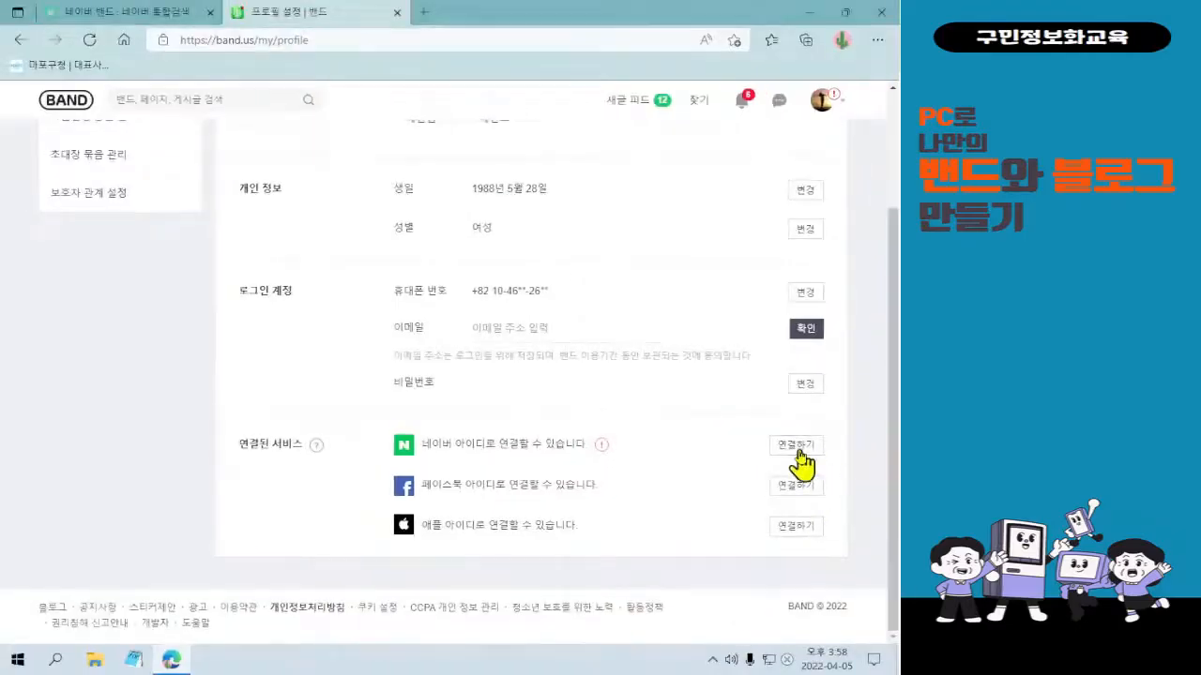
click(824, 248)
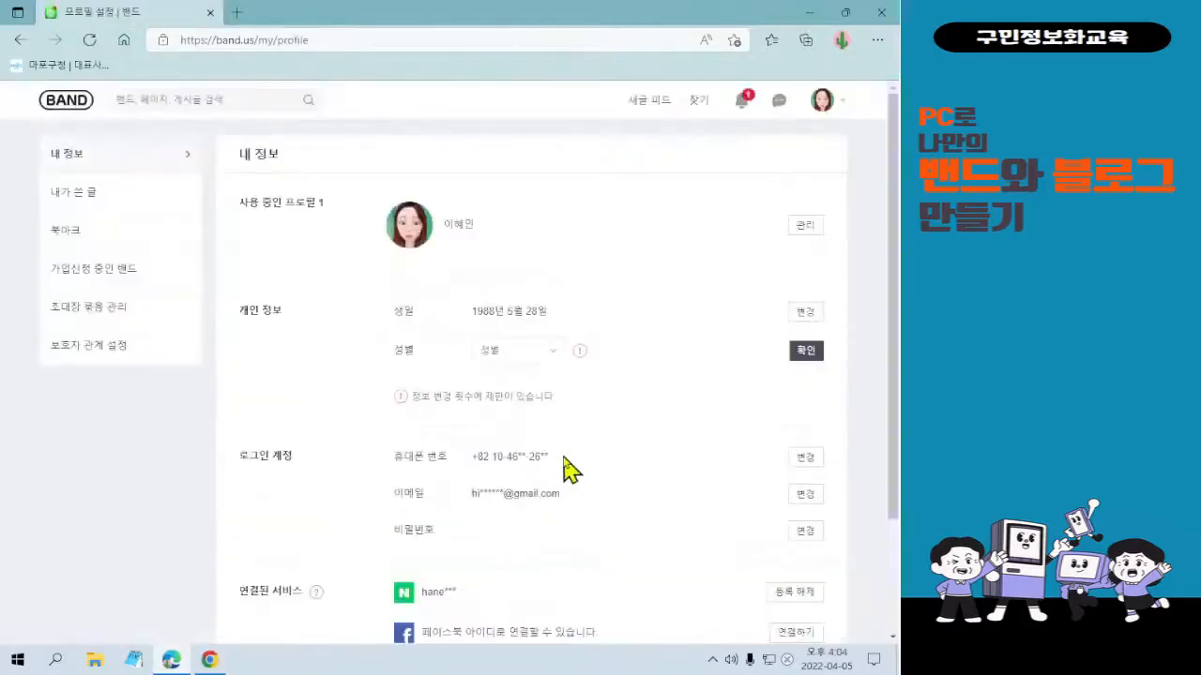
scroll(568, 469, down, 1)
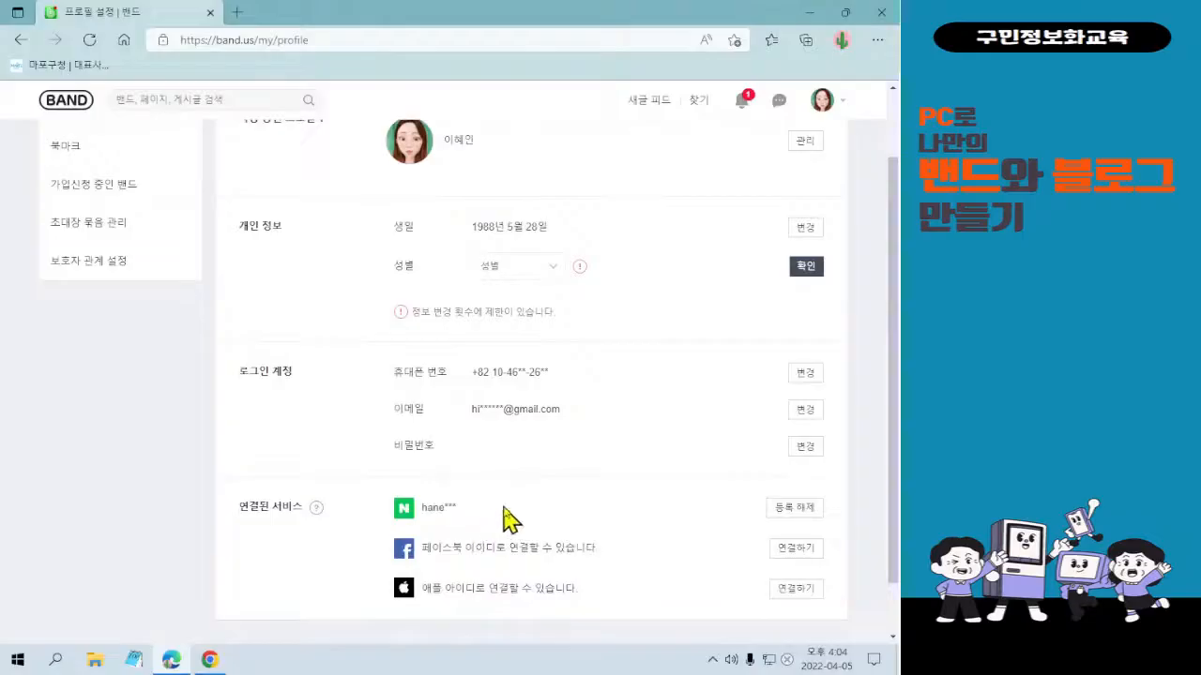
scroll(520, 499, up, 1)
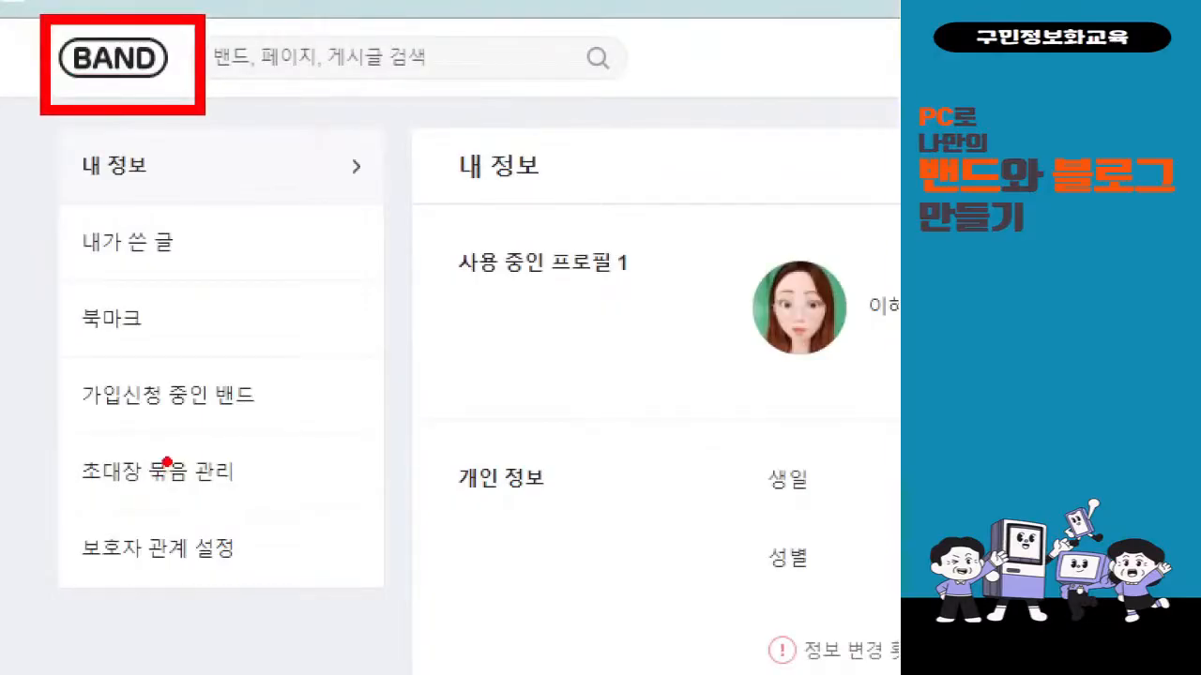
Return to the 내 목록 home page via the BAND logo and open the avatar menu.
click(80, 68)
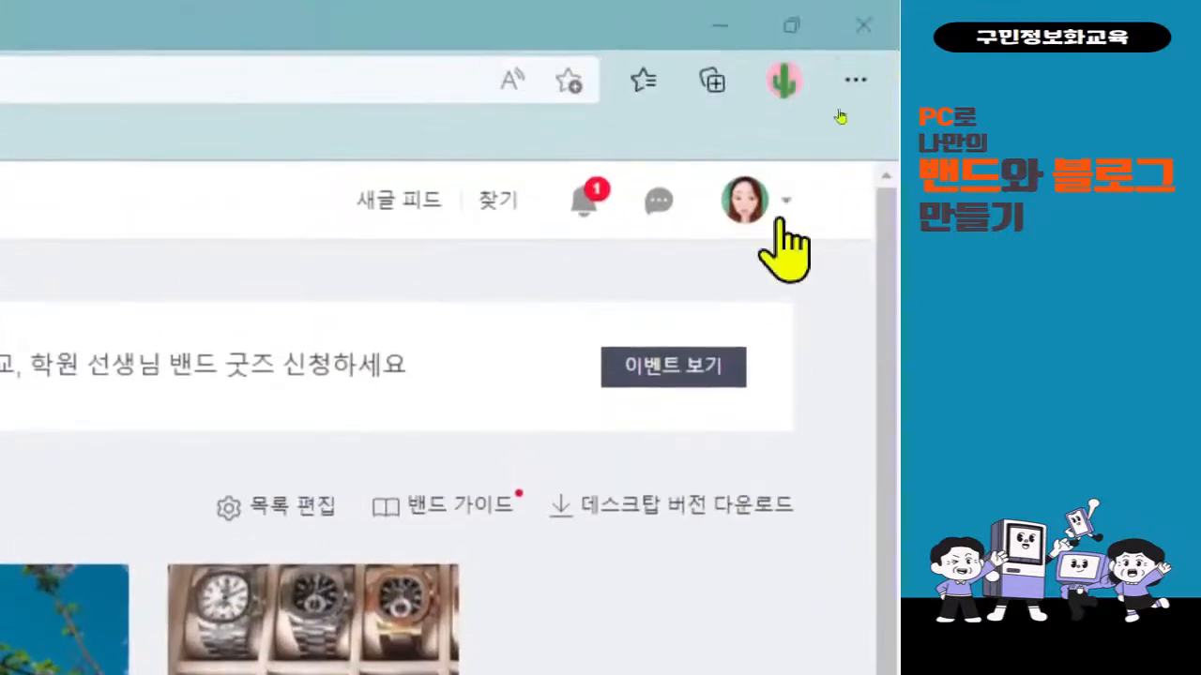
click(779, 221)
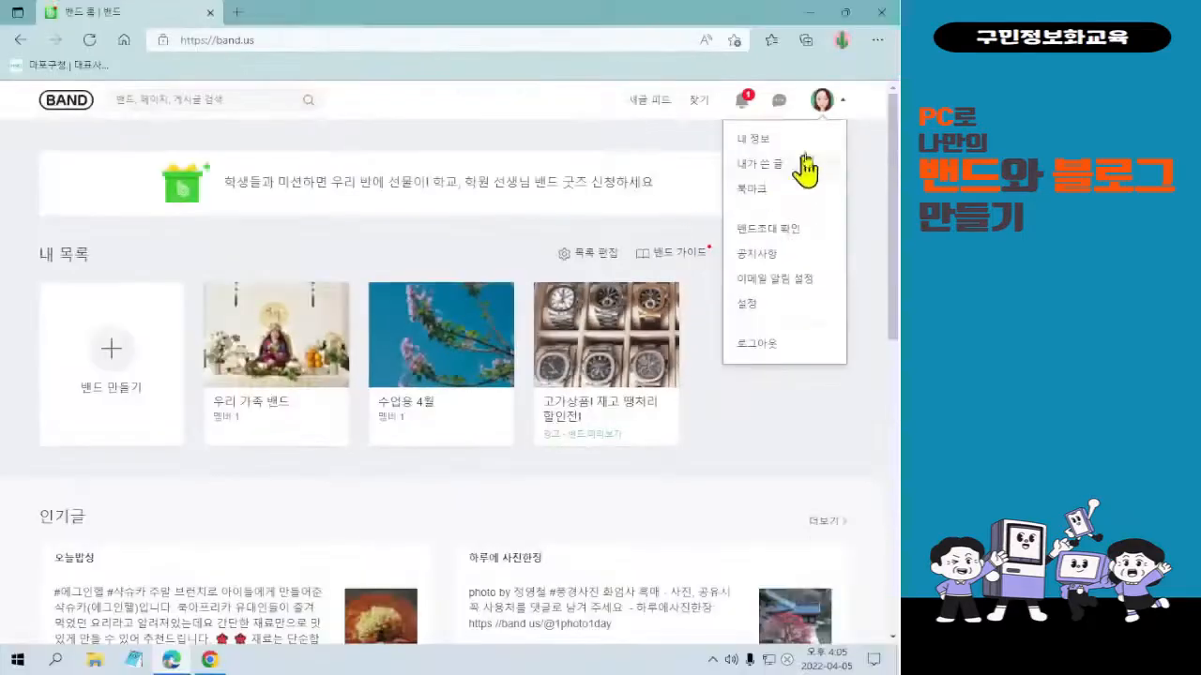
Choose 로그아웃 from the account menu and confirm it in the dialog.
click(744, 344)
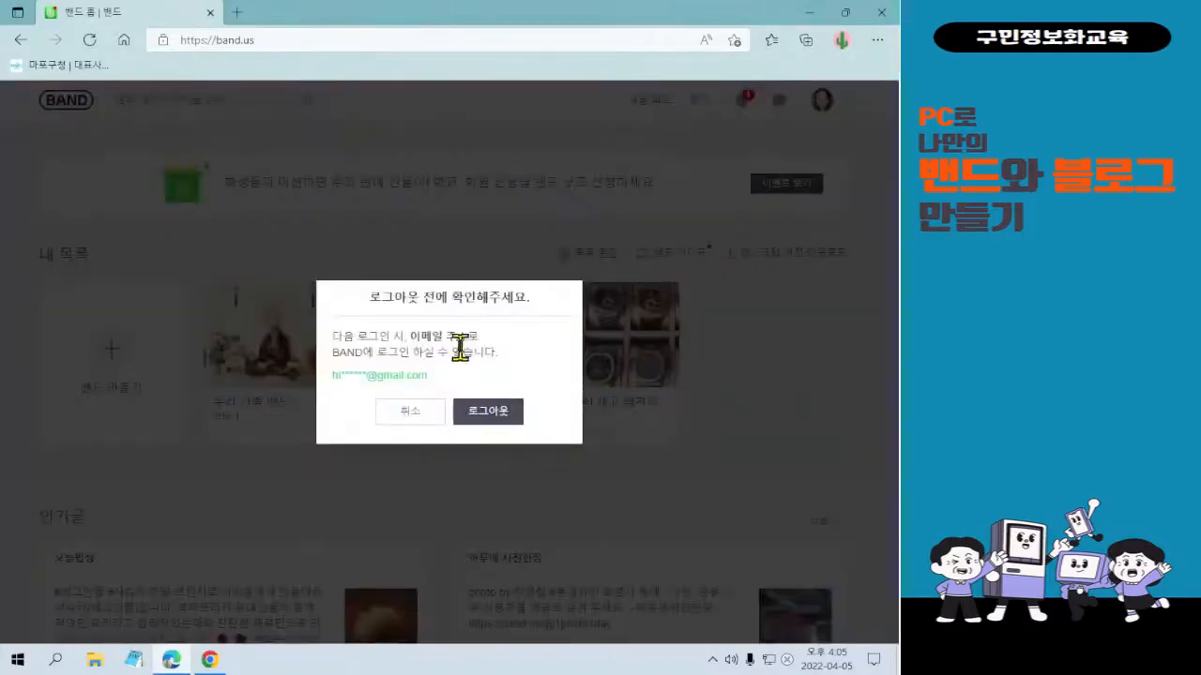
click(498, 422)
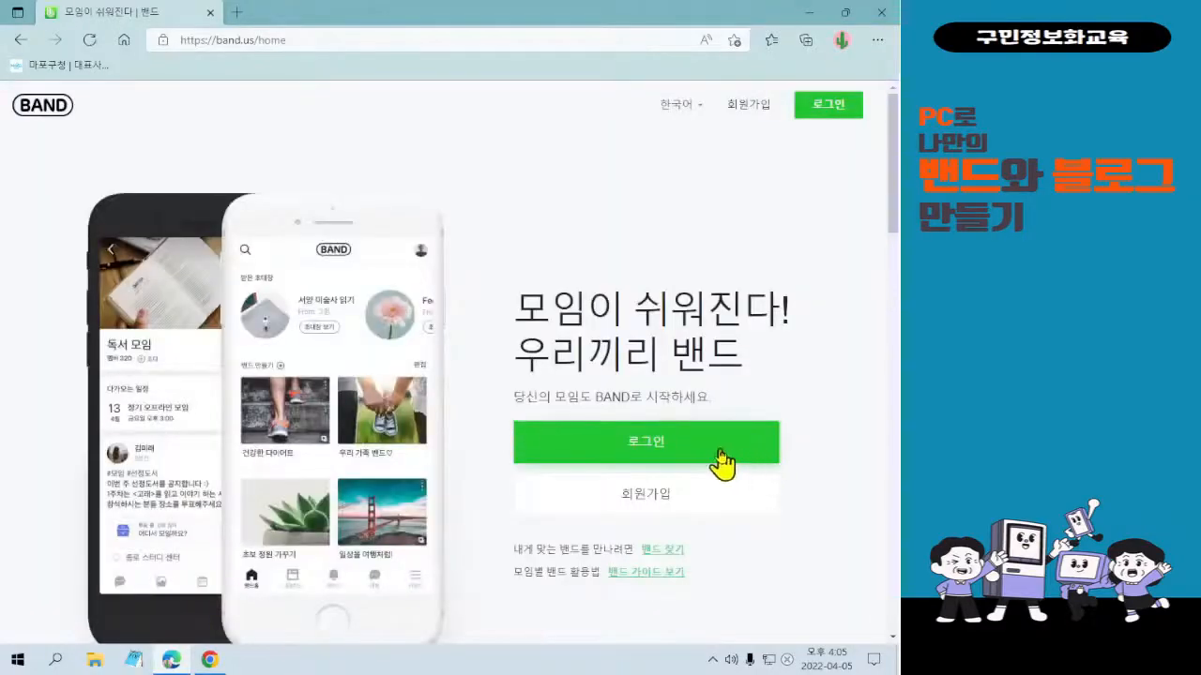
Go to the BAND login page and pick 네이버로 로그인.
click(657, 463)
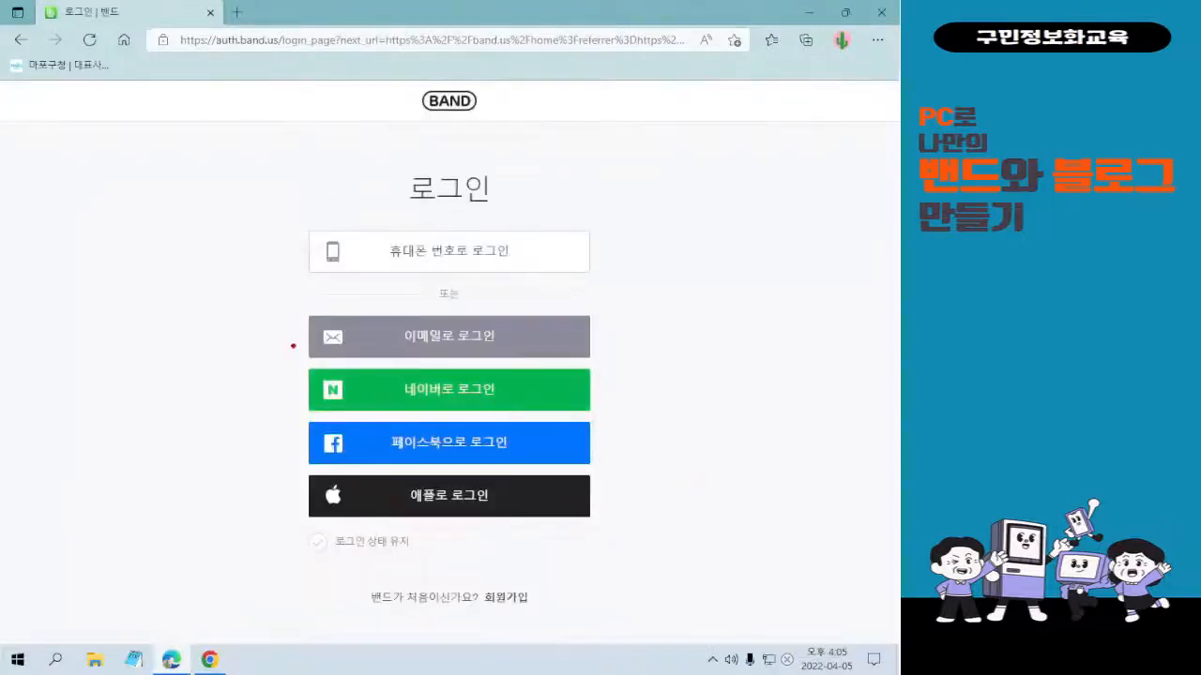
drag(293, 346, 612, 425)
drag(635, 376, 675, 350)
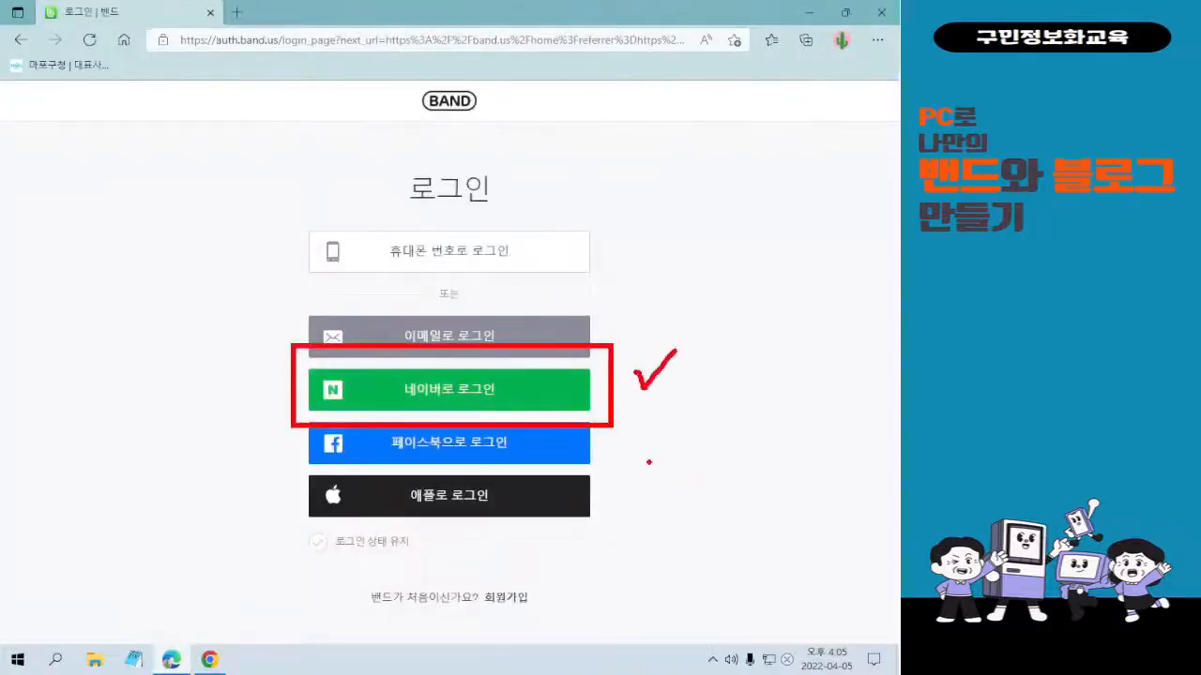
key(Escape)
click(548, 399)
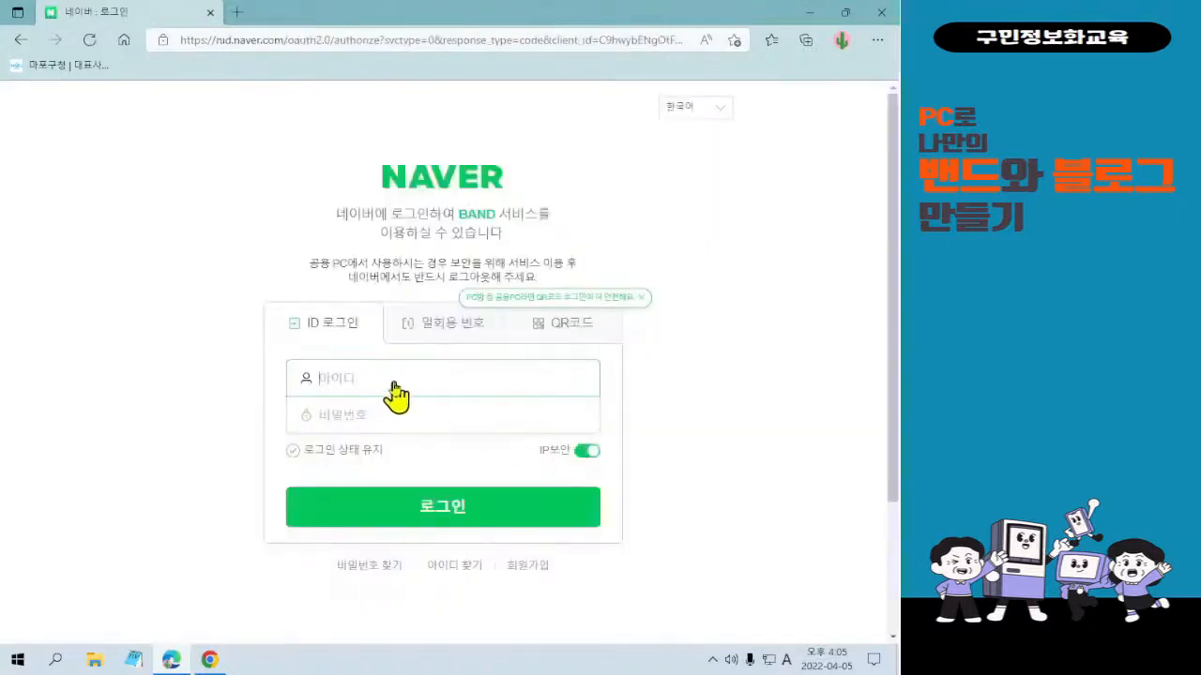
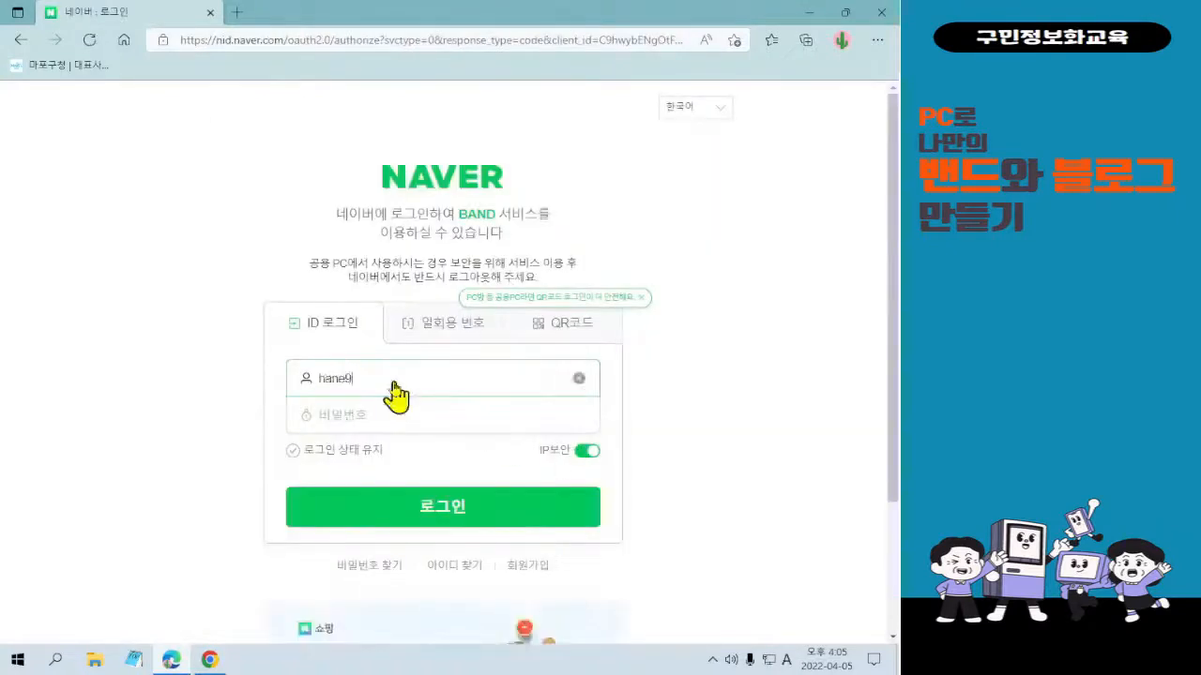
Enter the Naver account ID and password and submit the Naver login.
key(Tab)
text(******)
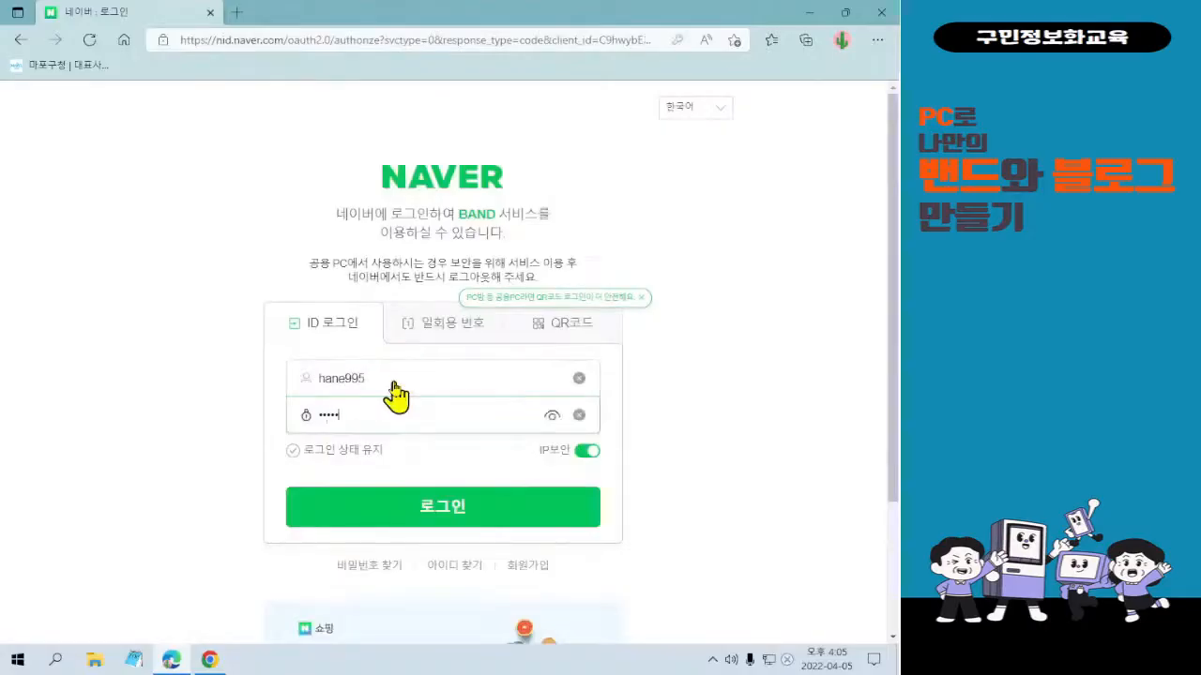
text(****)
drag(368, 464, 519, 556)
mouse_move(530, 501)
mouse_down()
mouse_move(542, 531)
mouse_move(569, 496)
mouse_up()
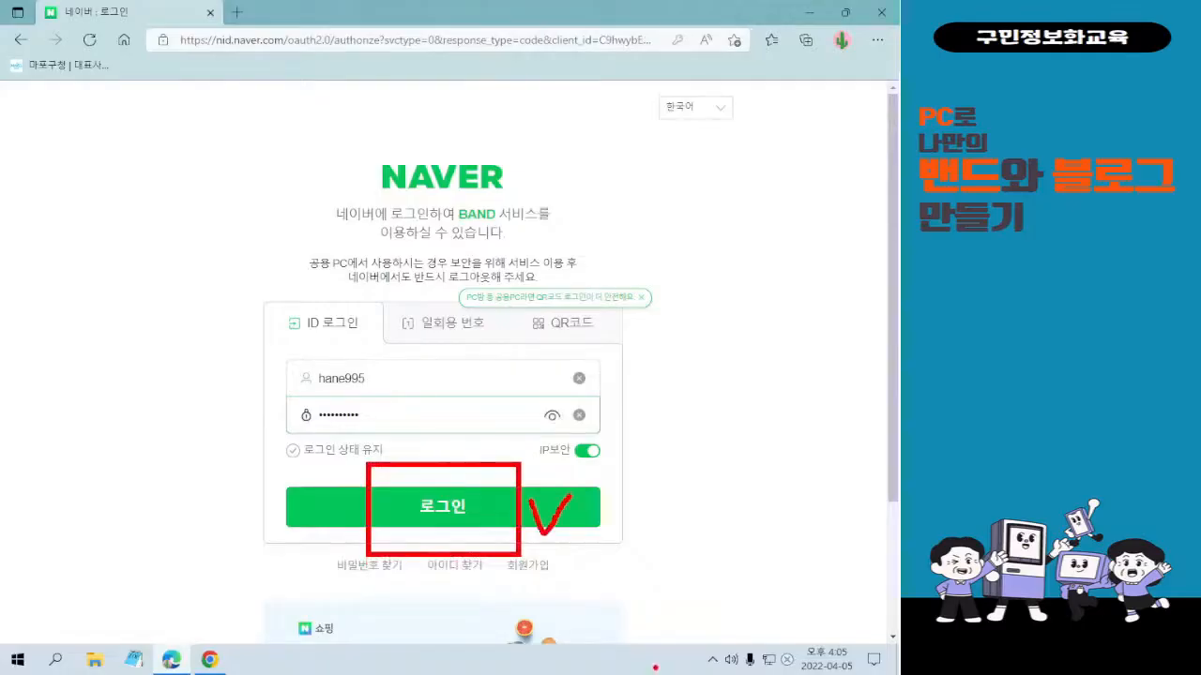
key(Escape)
click(531, 515)
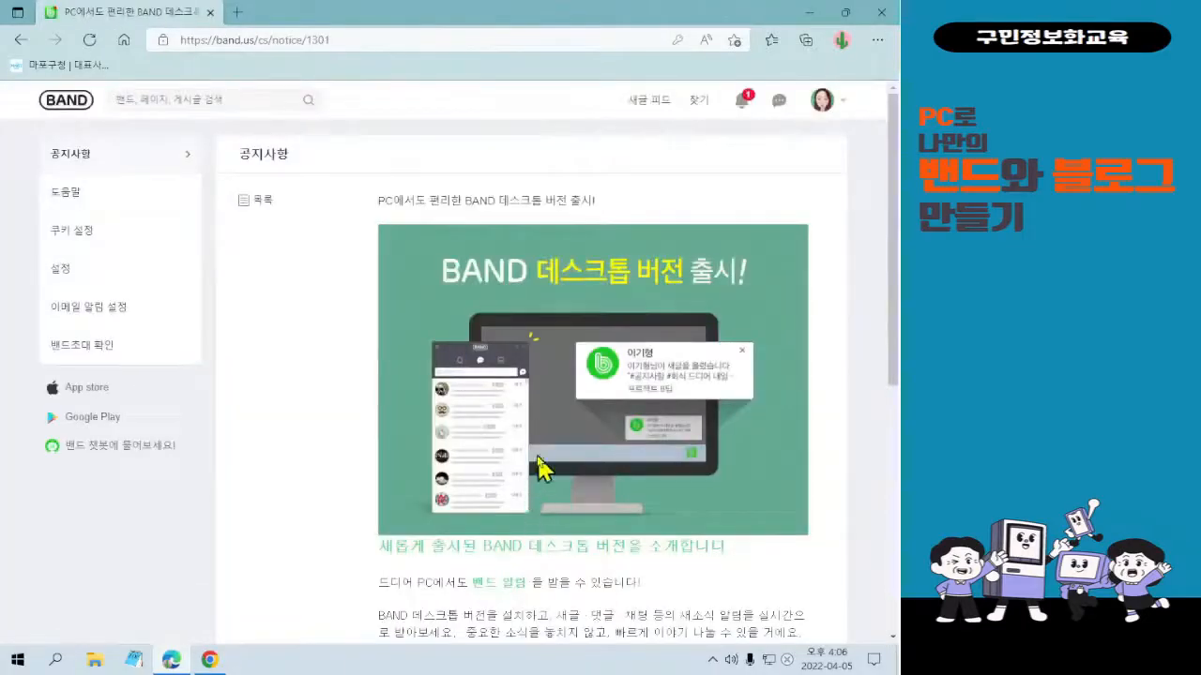
Leave the desktop-version 공지사항 notice via the BAND logo to reach the band list.
click(75, 122)
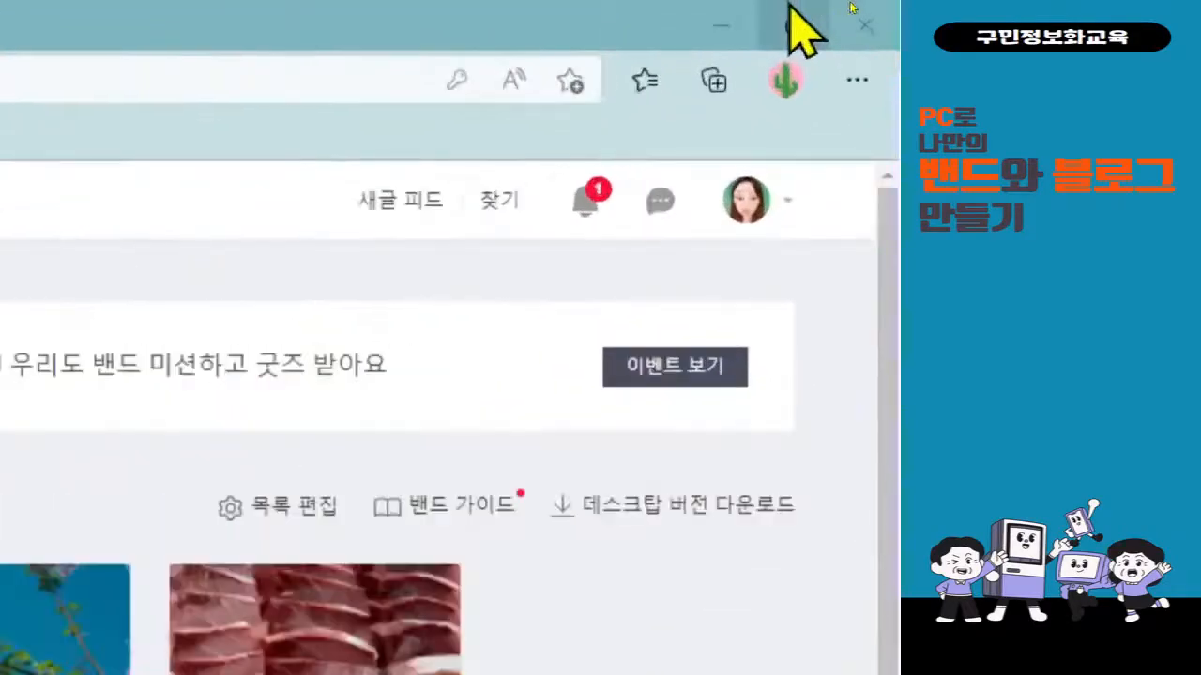
Add the BAND home page to Edge favorites as '밴드 홈 | 밴드' with 완료.
click(589, 81)
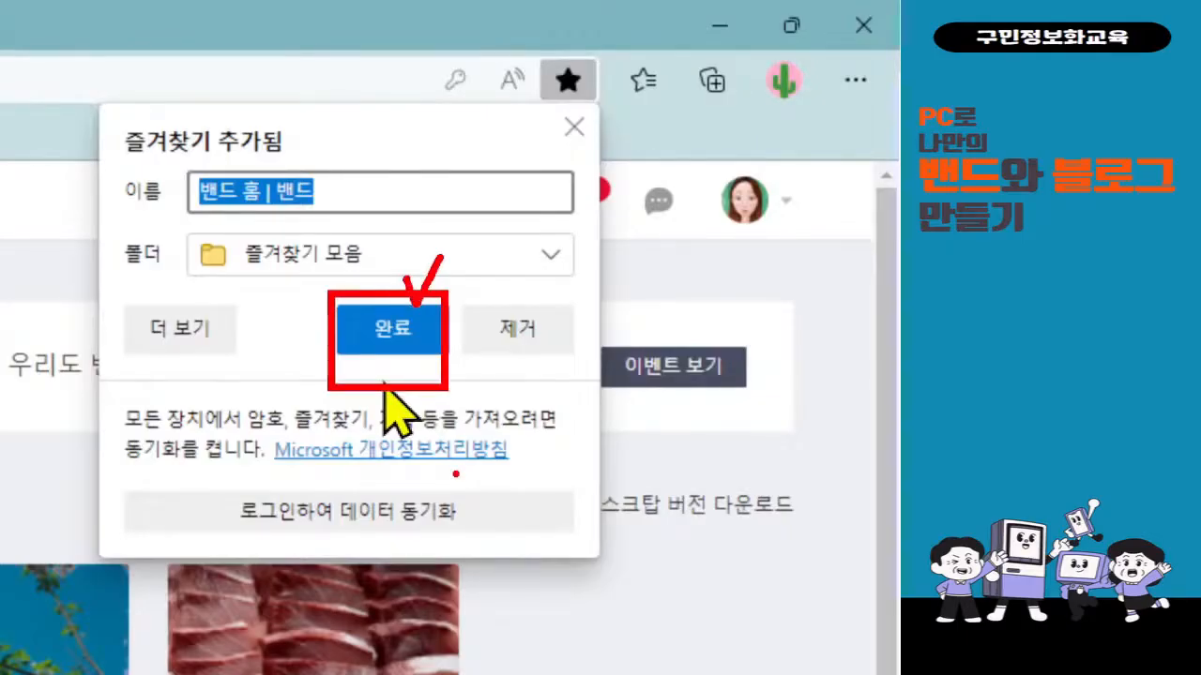
click(398, 333)
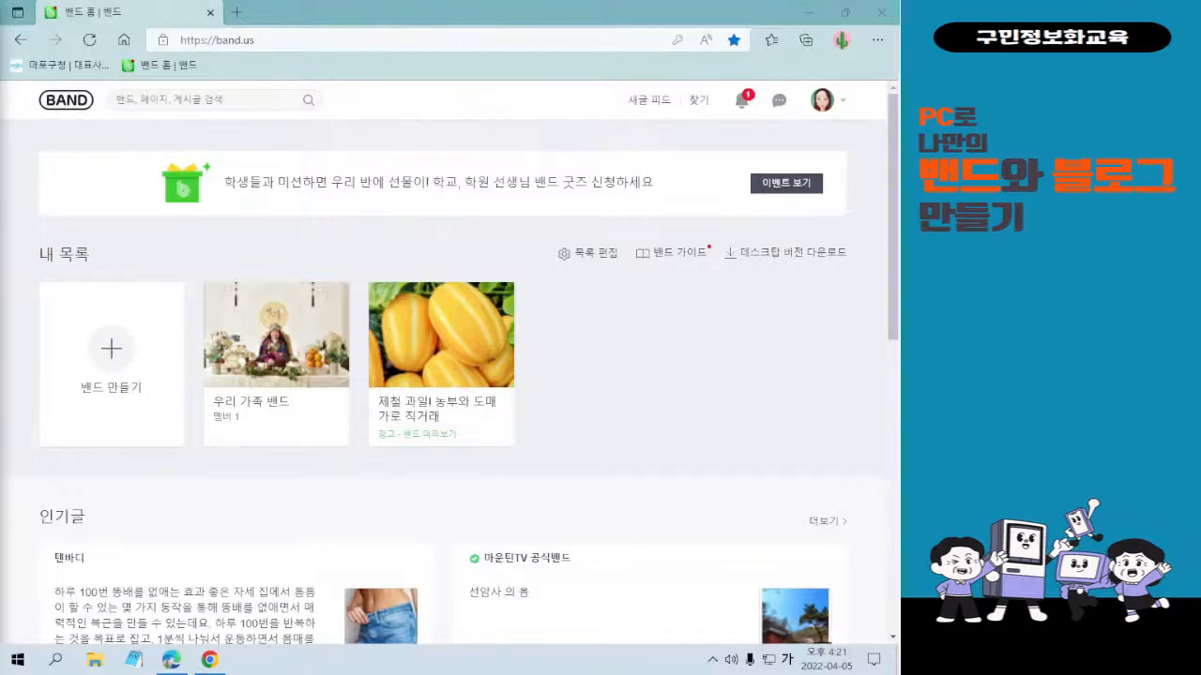
Switch typing to English and open a blank new Edge tab beside the BAND home page.
key(Hangul)
key(Hangul)
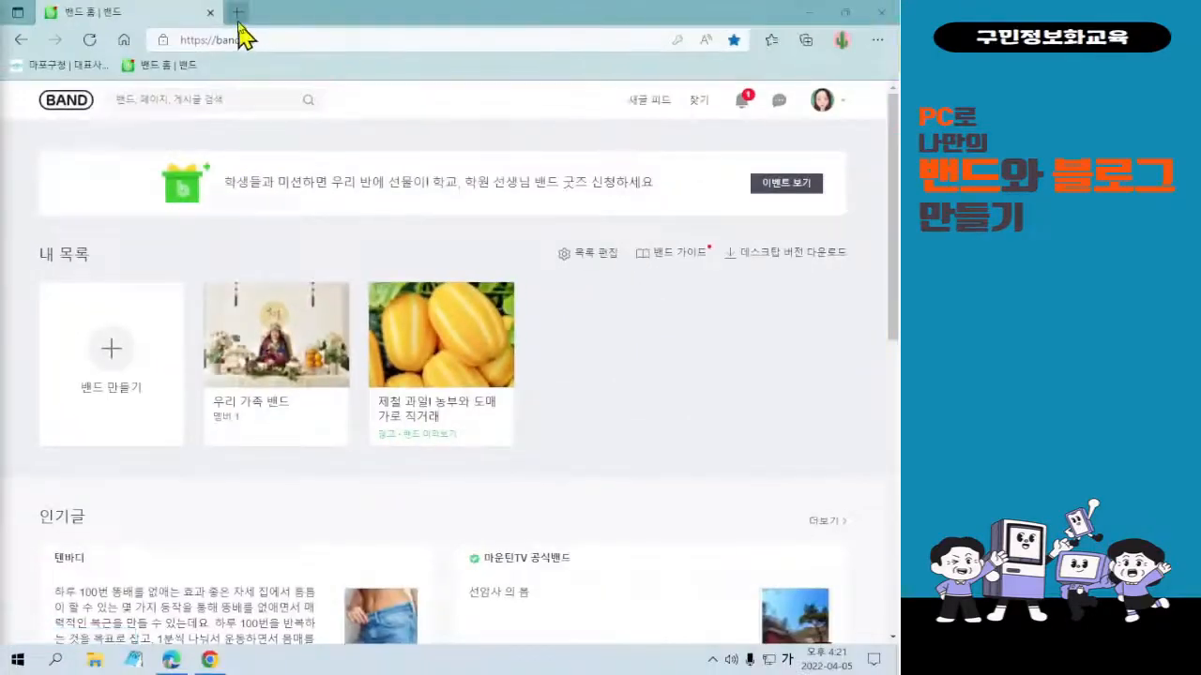
click(238, 13)
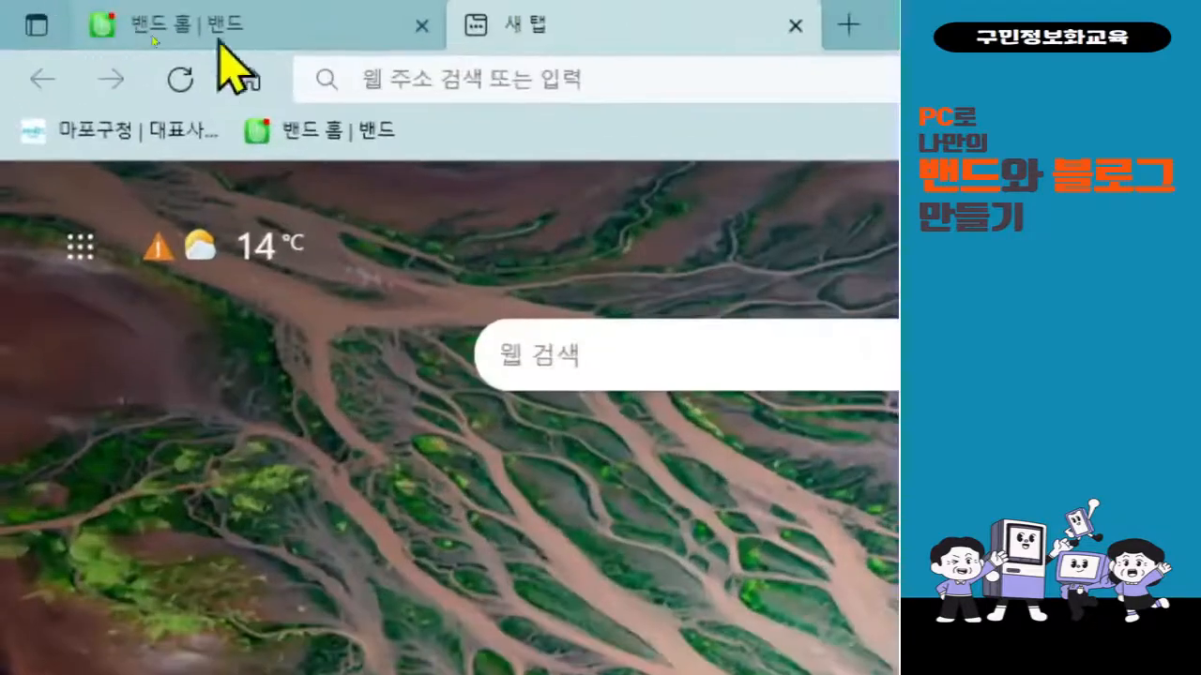
Search Bing for 'pexels' from the new tab's address bar.
click(490, 83)
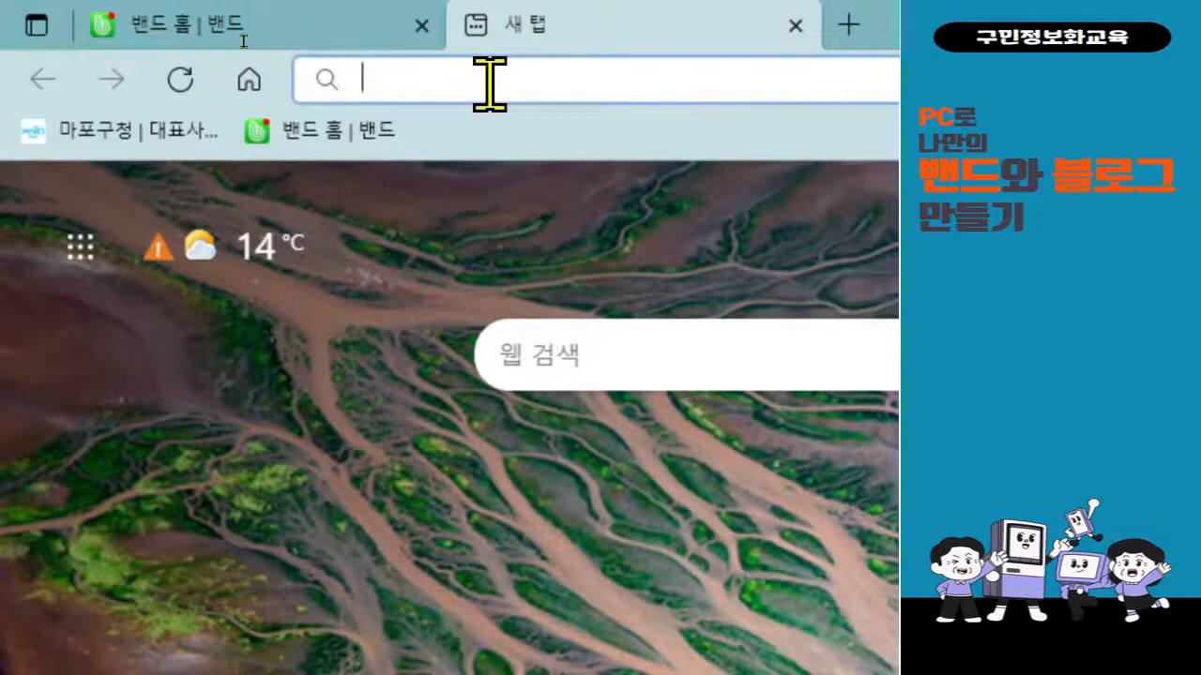
text(ㅔ)
key(BackSpace)
text(pexe)
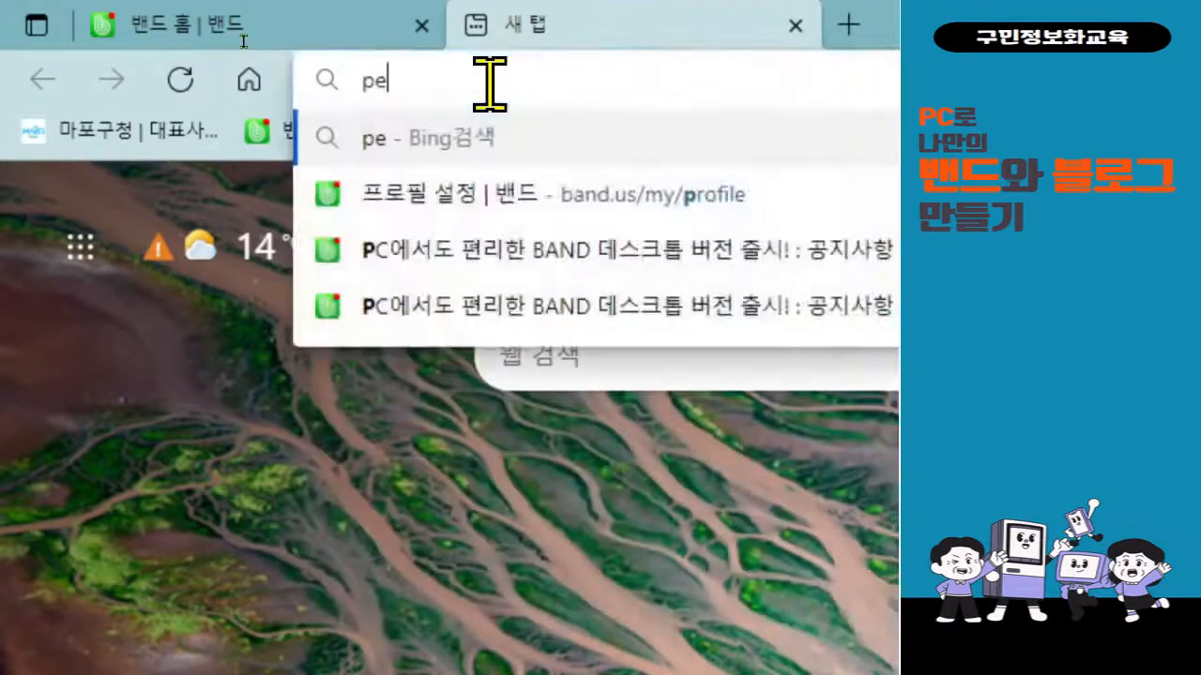
text(ls)
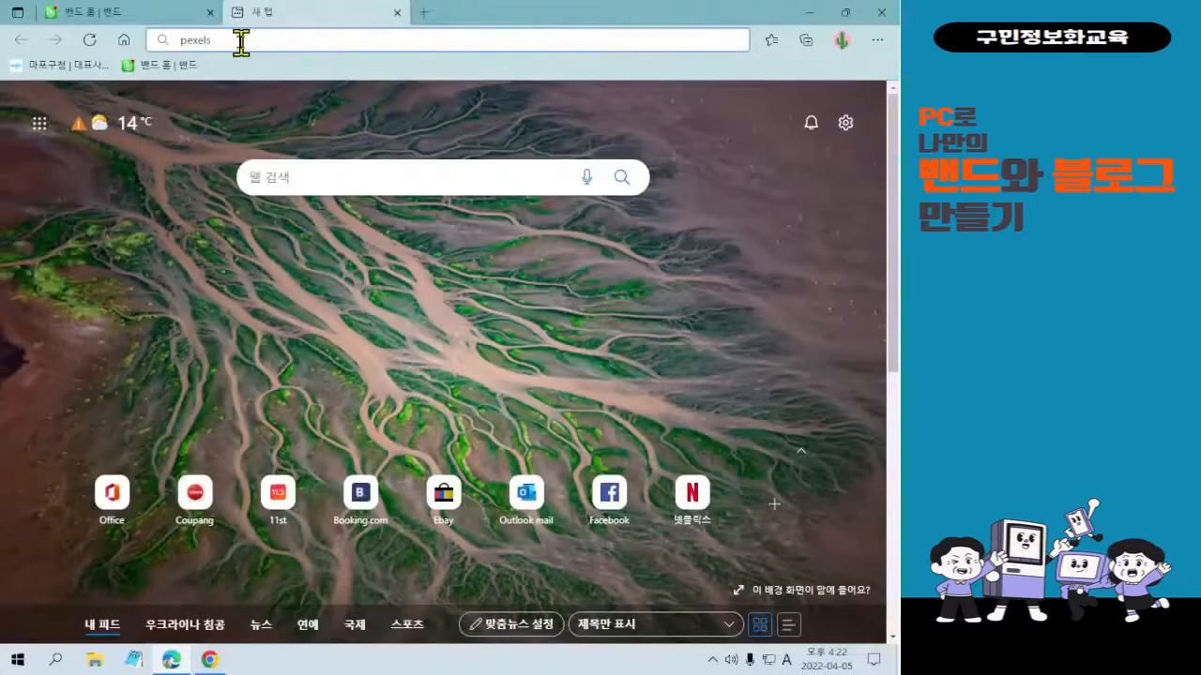
key(Return)
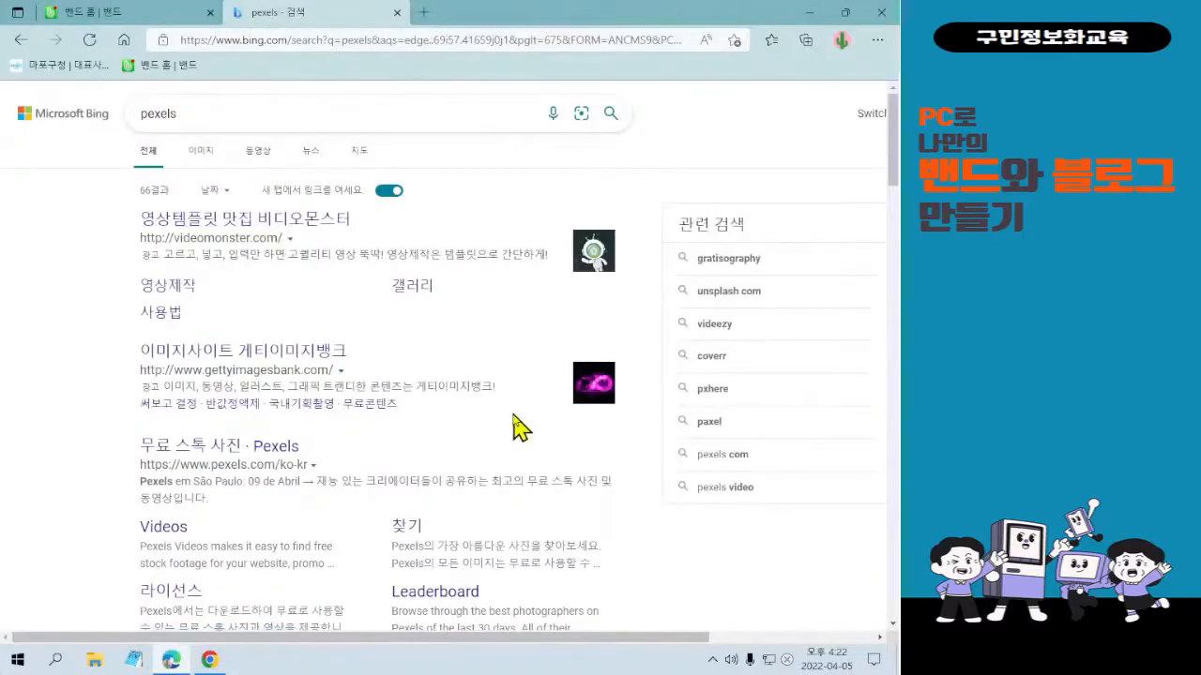
Open the pexels.com 'Free Stock Photos, Royalty Free Stock Images' result from the Bing results.
scroll(520, 426, down, 3)
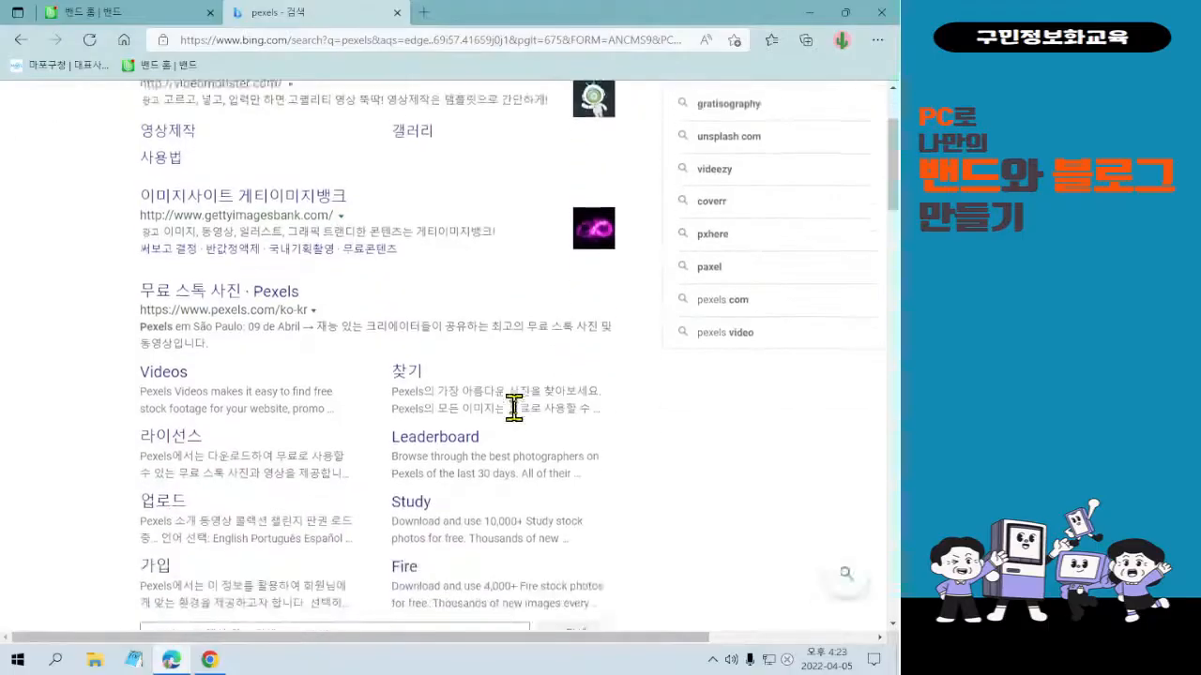
scroll(525, 422, down, 4)
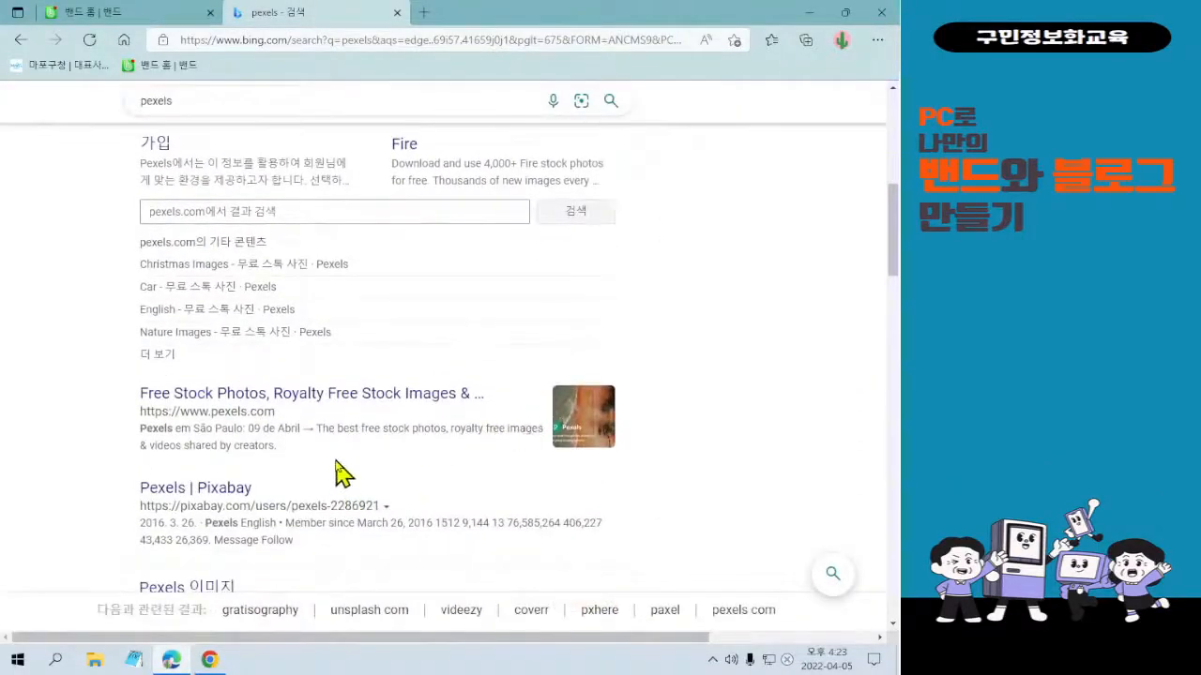
scroll(340, 468, down, 1)
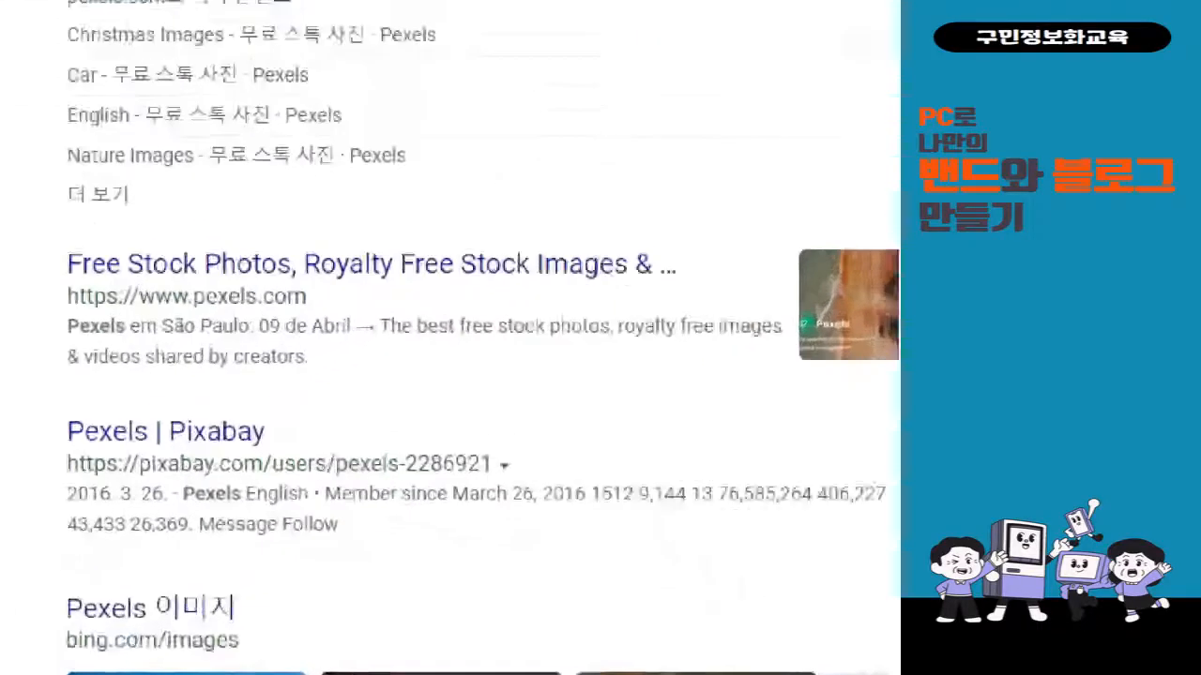
mouse_move(34, 219)
mouse_down()
mouse_move(498, 287)
mouse_move(781, 304)
mouse_move(755, 306)
mouse_up()
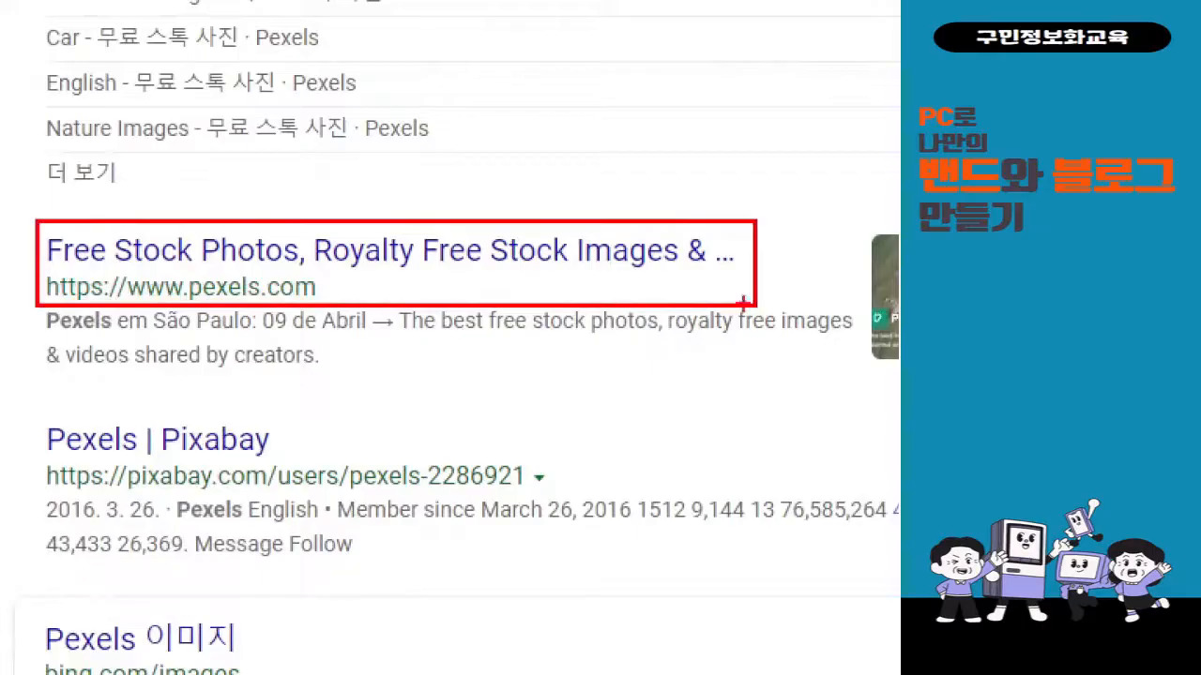
drag(578, 175, 629, 150)
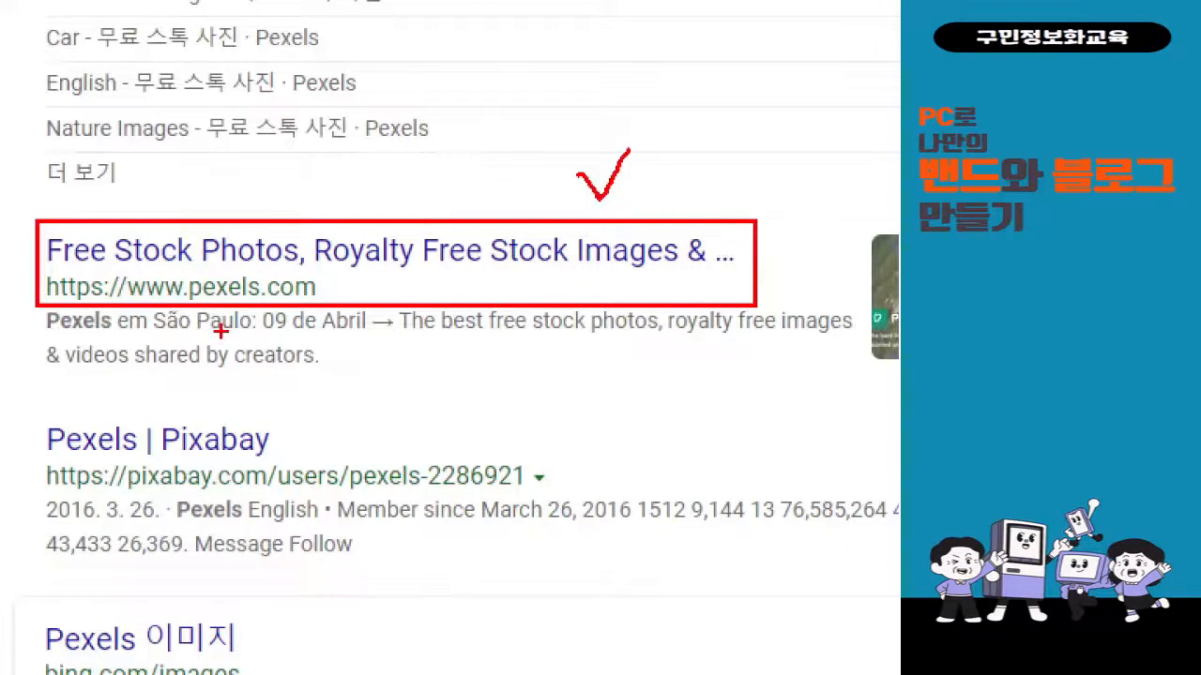
click(304, 253)
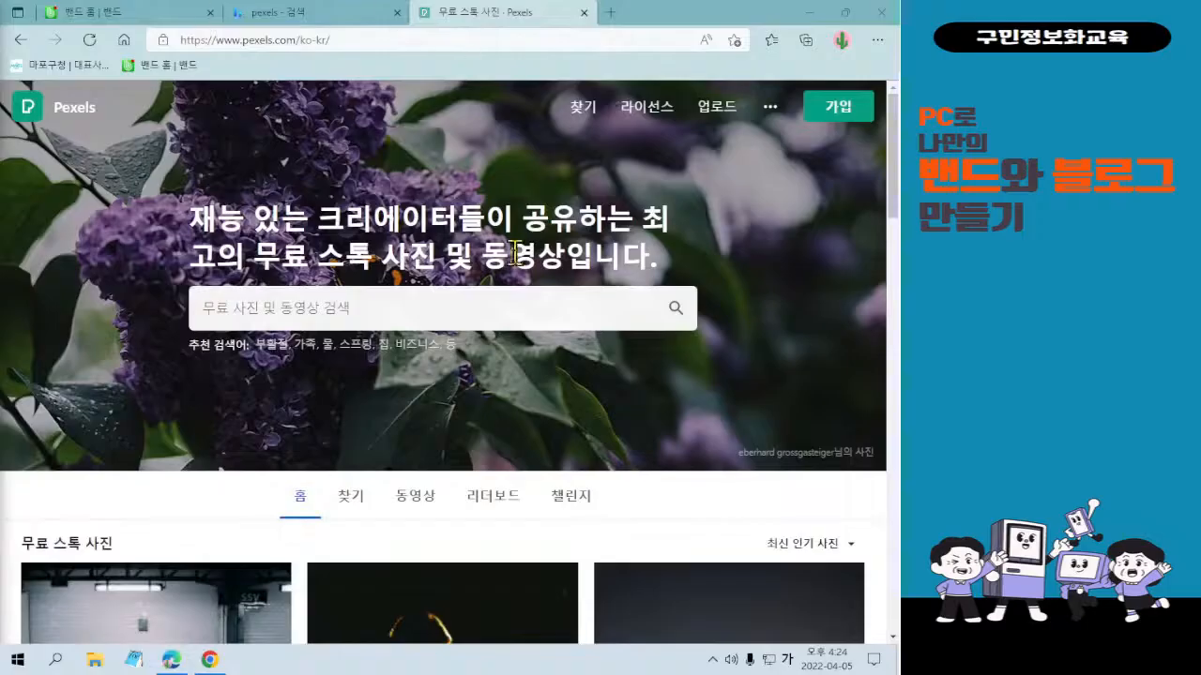
Search Pexels for '자연' using Korean input to list nature photos.
click(352, 308)
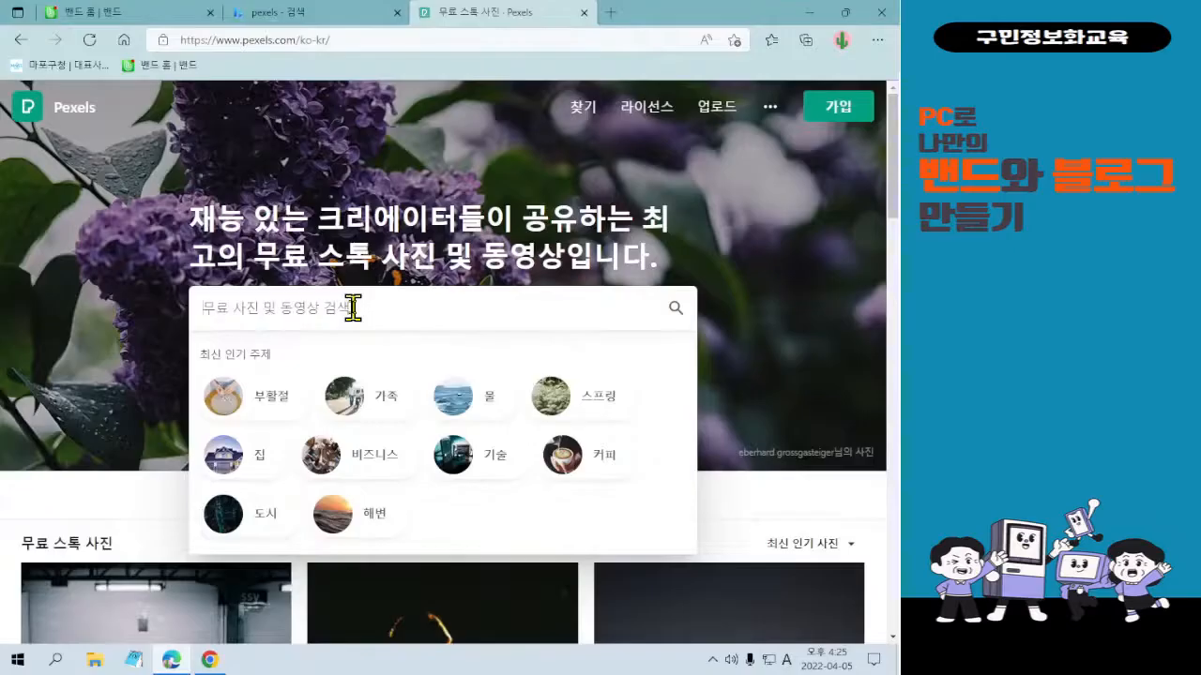
text(wk)
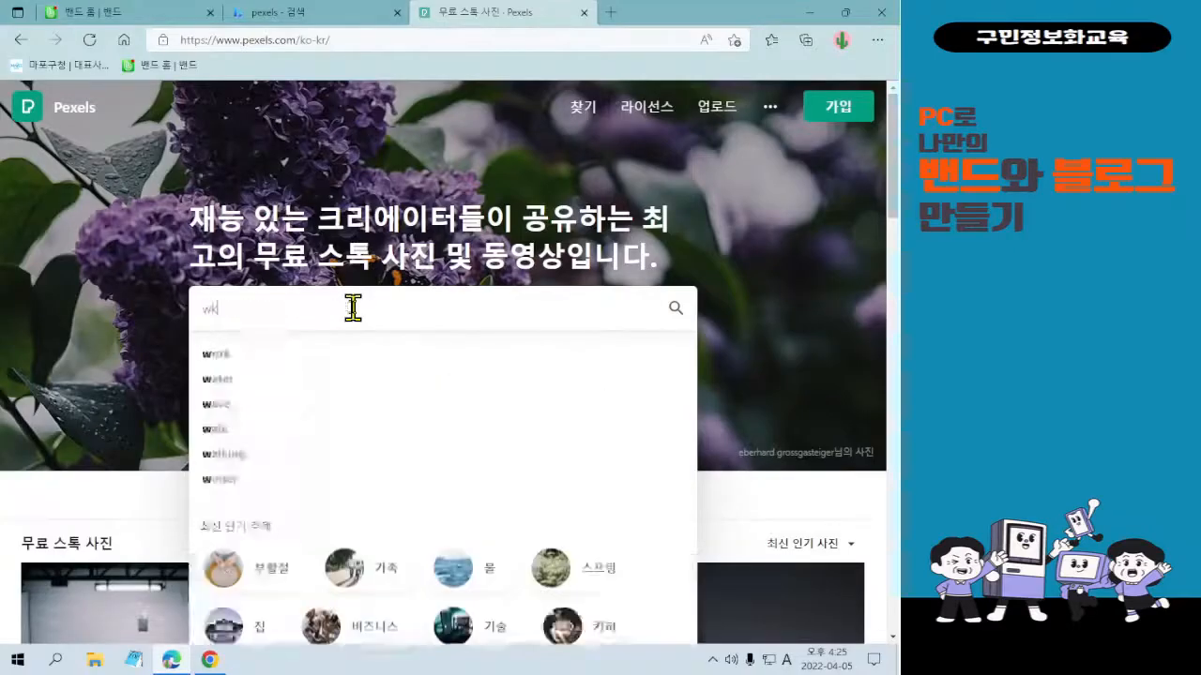
key(BackSpace)
key(Hangul)
text(자연)
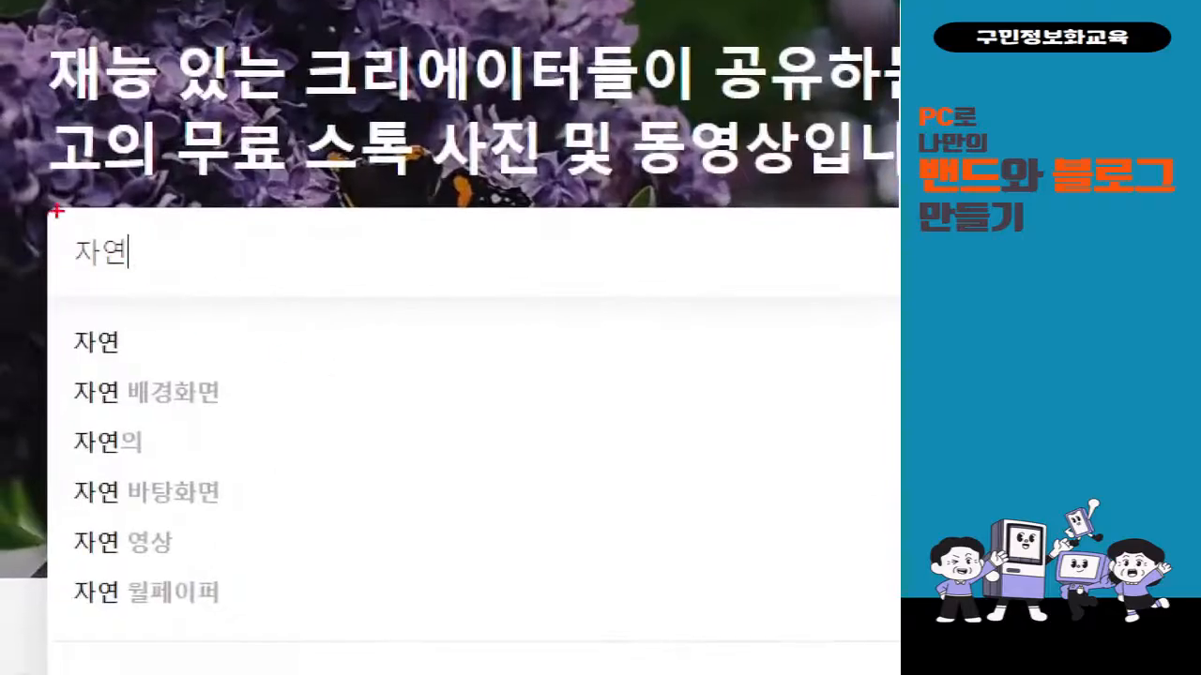
mouse_move(57, 211)
mouse_down()
mouse_move(170, 283)
mouse_move(230, 235)
mouse_up()
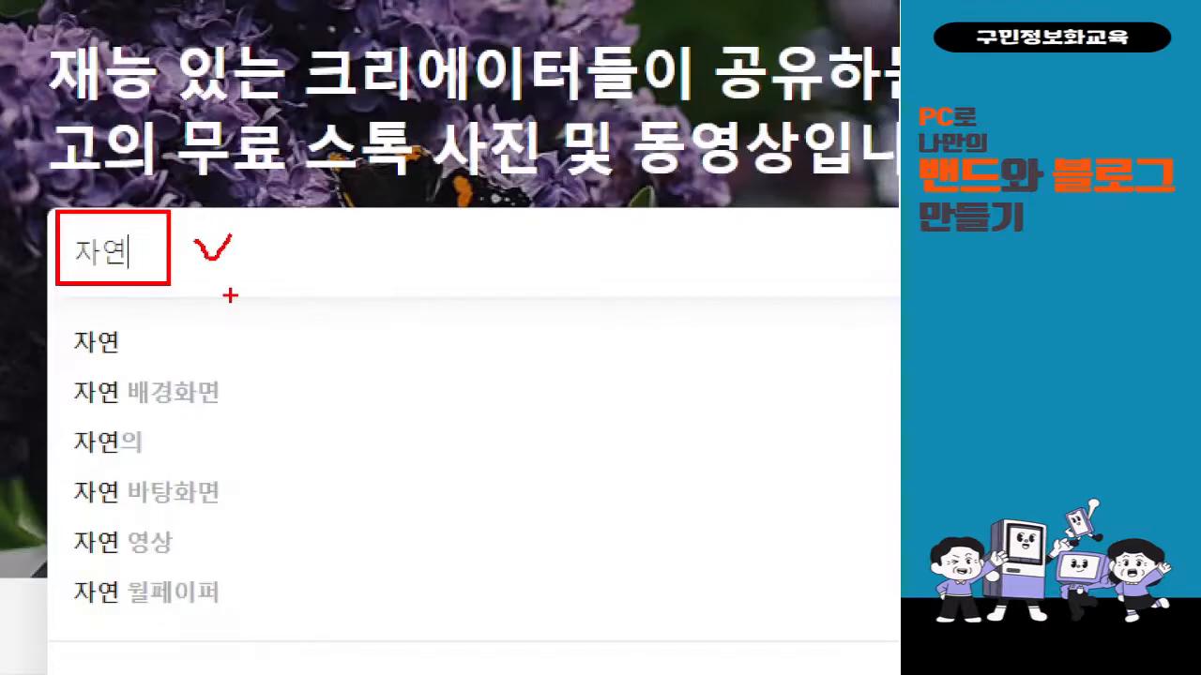
drag(171, 364, 56, 356)
mouse_move(197, 349)
mouse_down()
mouse_move(175, 368)
mouse_move(212, 346)
mouse_up()
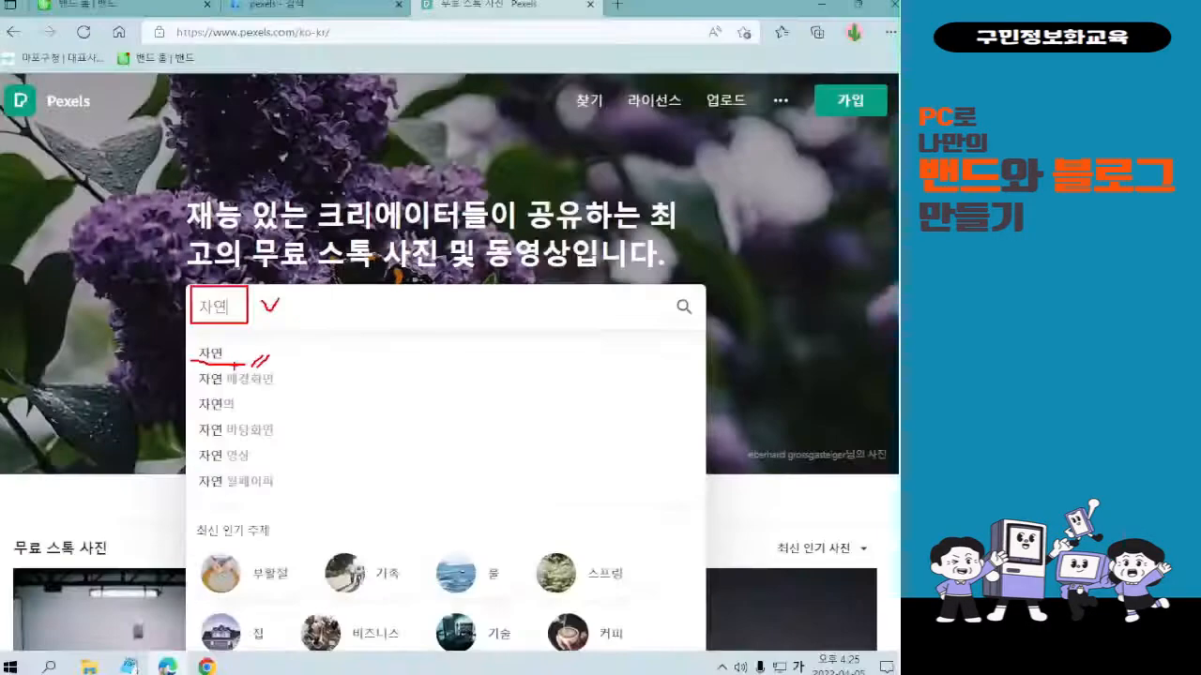
key(Return)
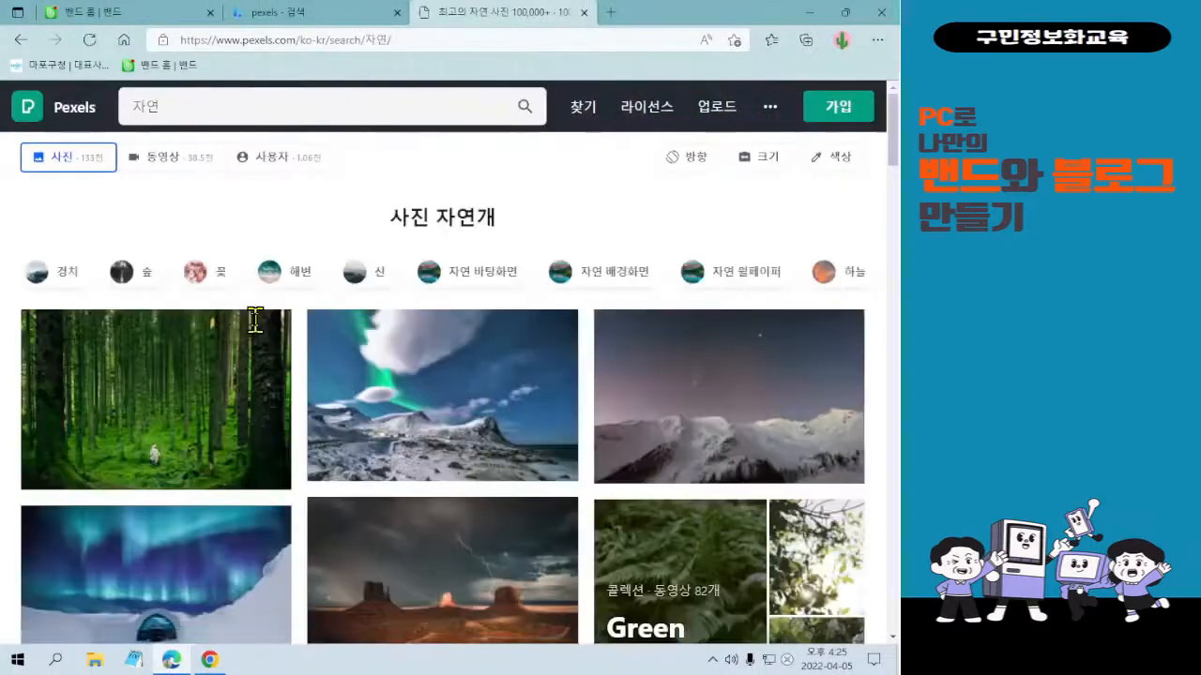
mouse_move(507, 347)
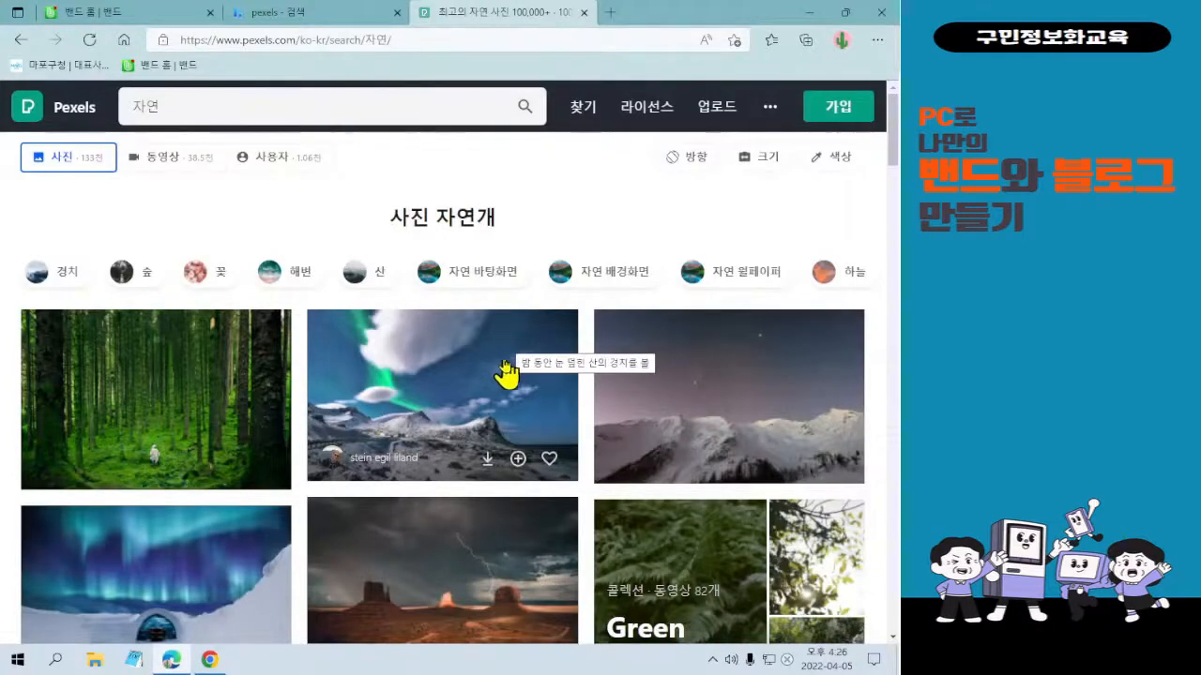
scroll(605, 497, down, 1)
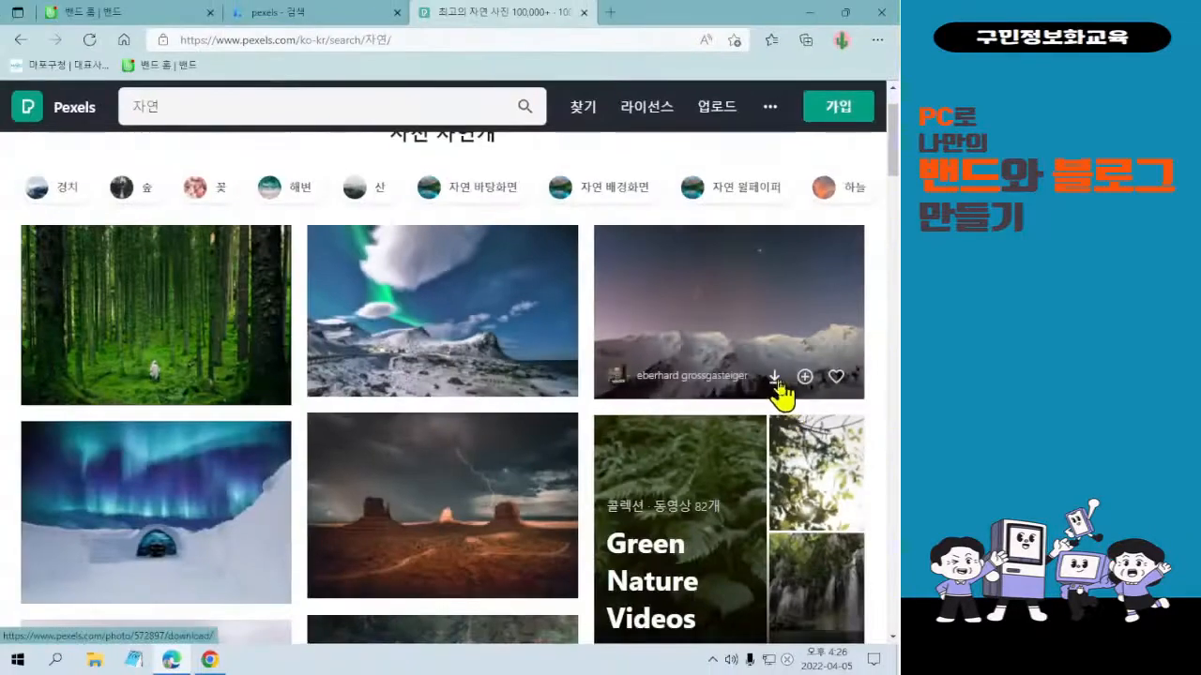
Download the starry-sky snowy mountain photo and close the photographer-thanks popup.
click(778, 389)
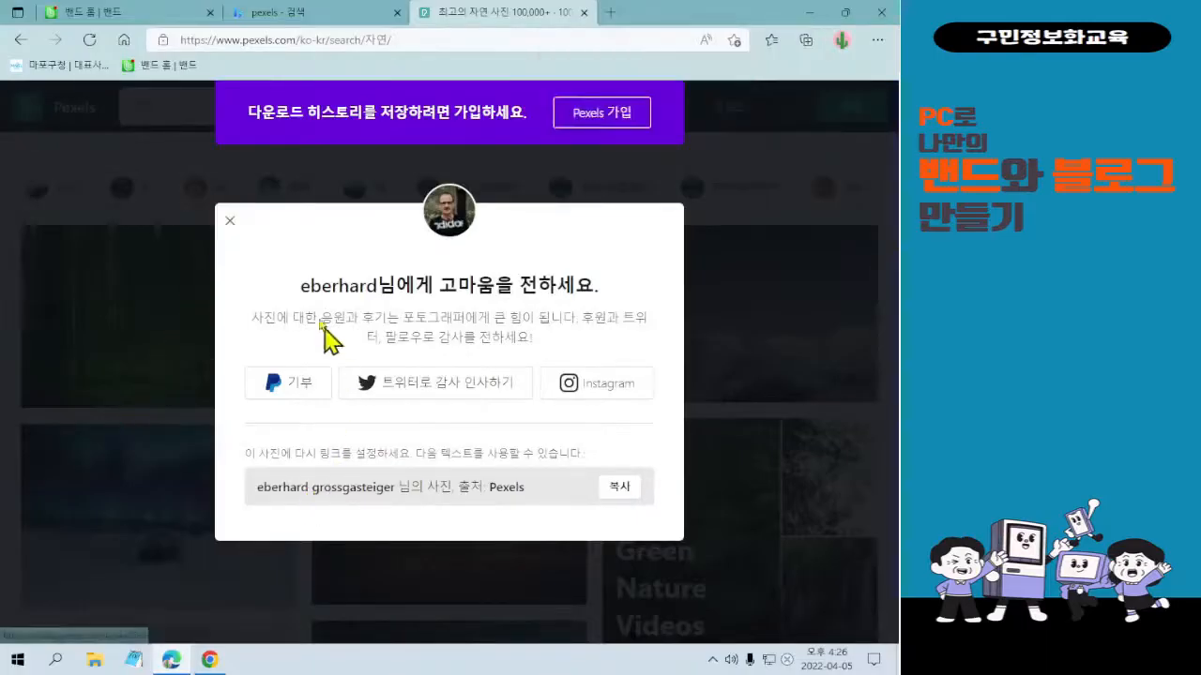
click(230, 221)
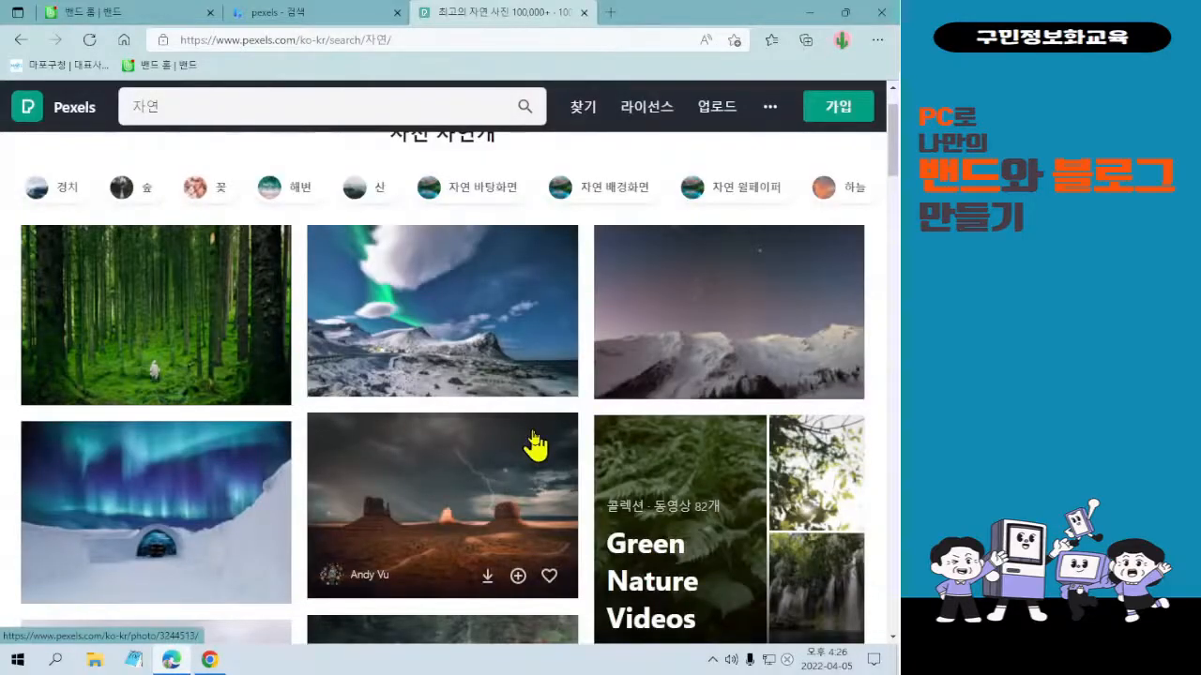
scroll(502, 450, down, 1)
scroll(500, 450, down, 1)
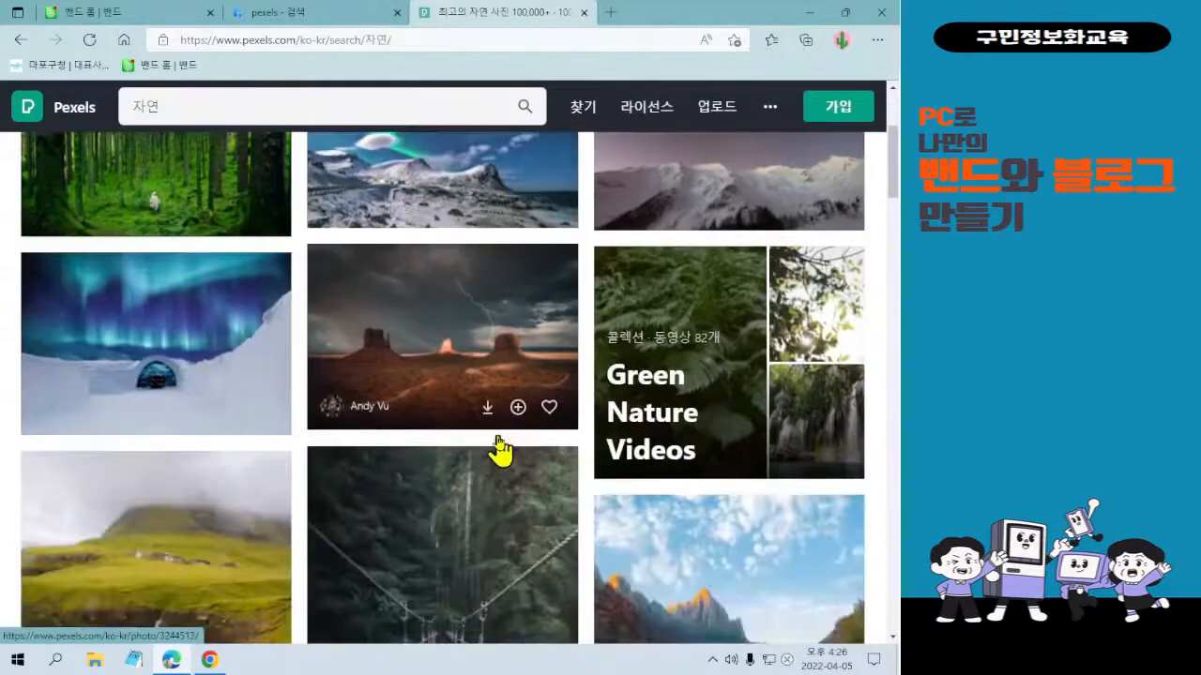
scroll(500, 450, down, 3)
scroll(500, 450, down, 1)
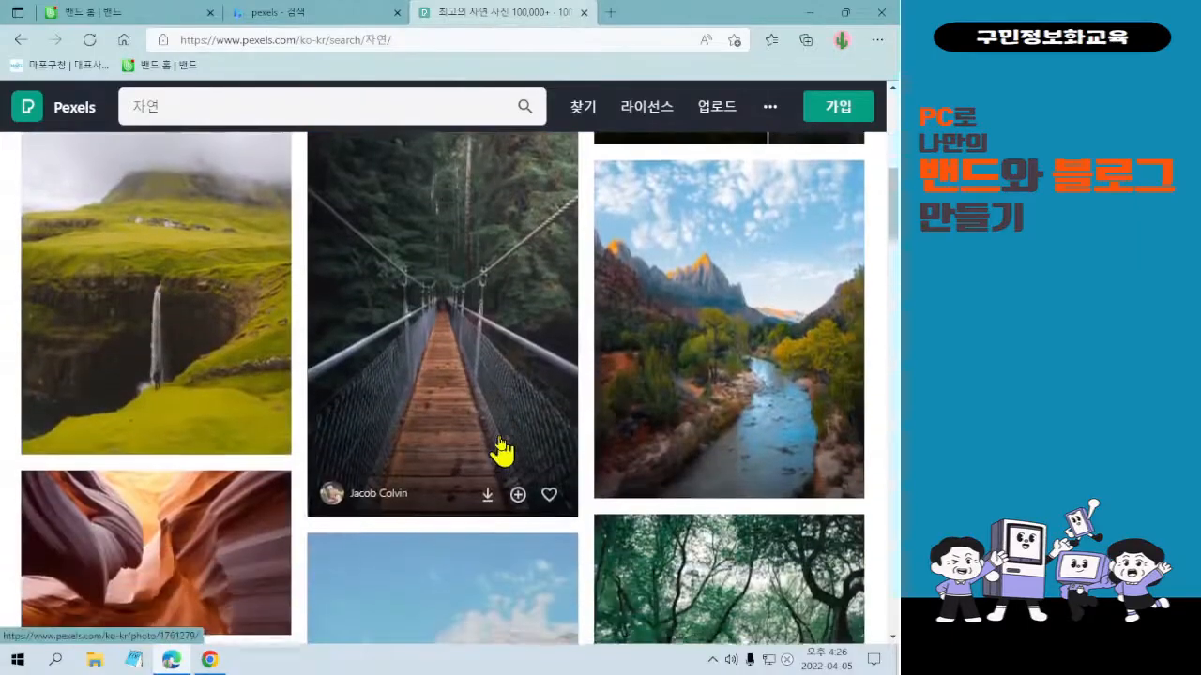
scroll(282, 511, down, 2)
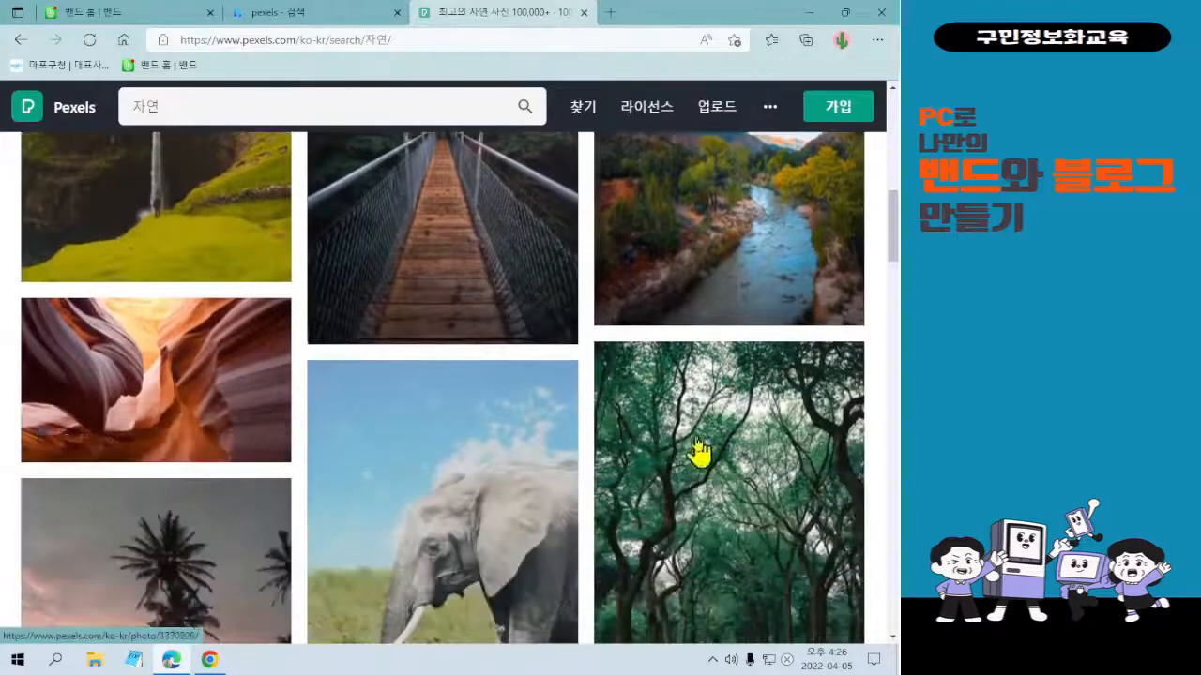
scroll(310, 222, down, 2)
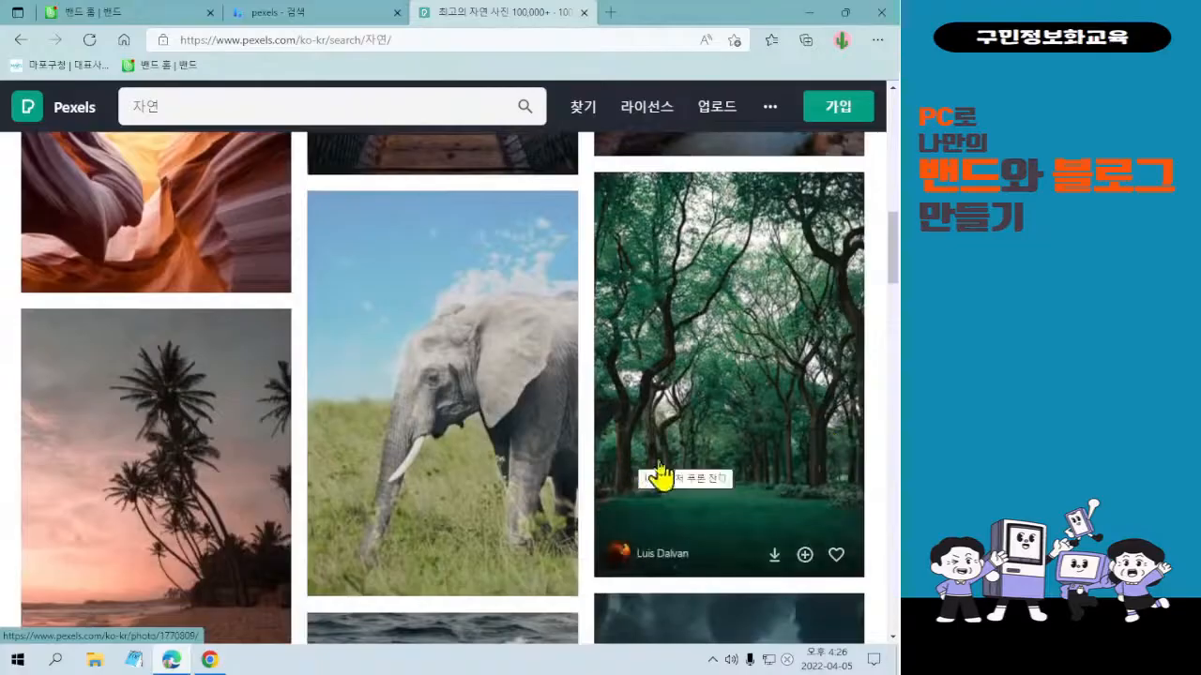
scroll(798, 429, down, 4)
scroll(809, 429, down, 2)
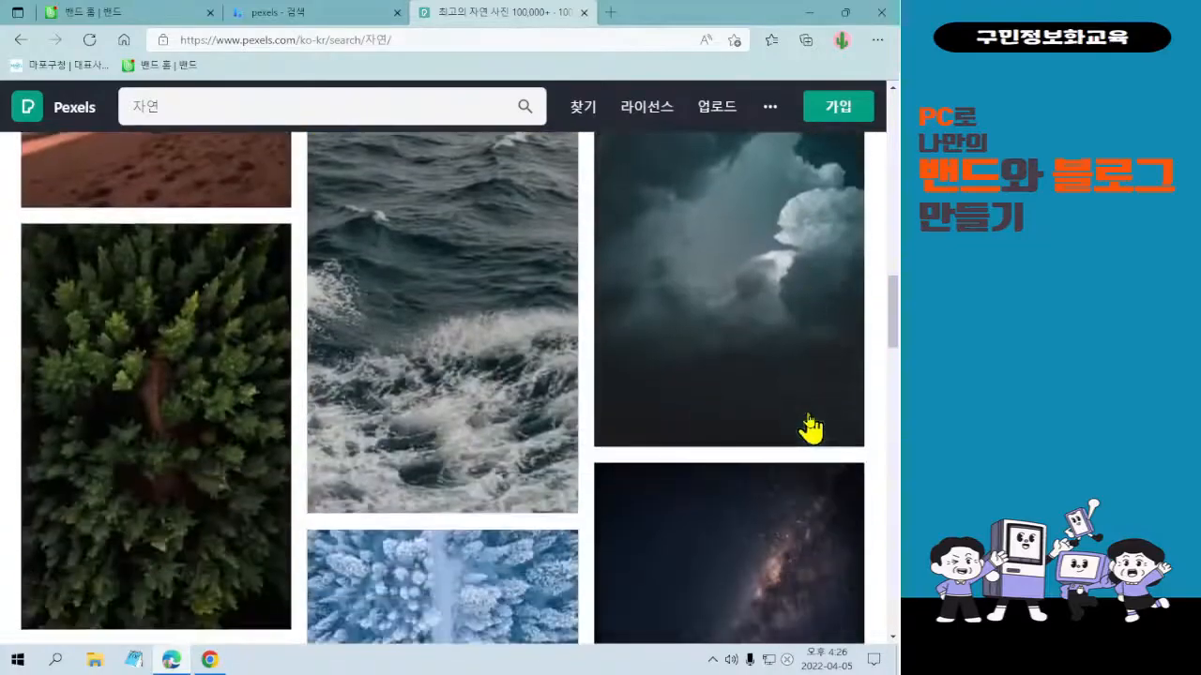
scroll(809, 428, up, 2)
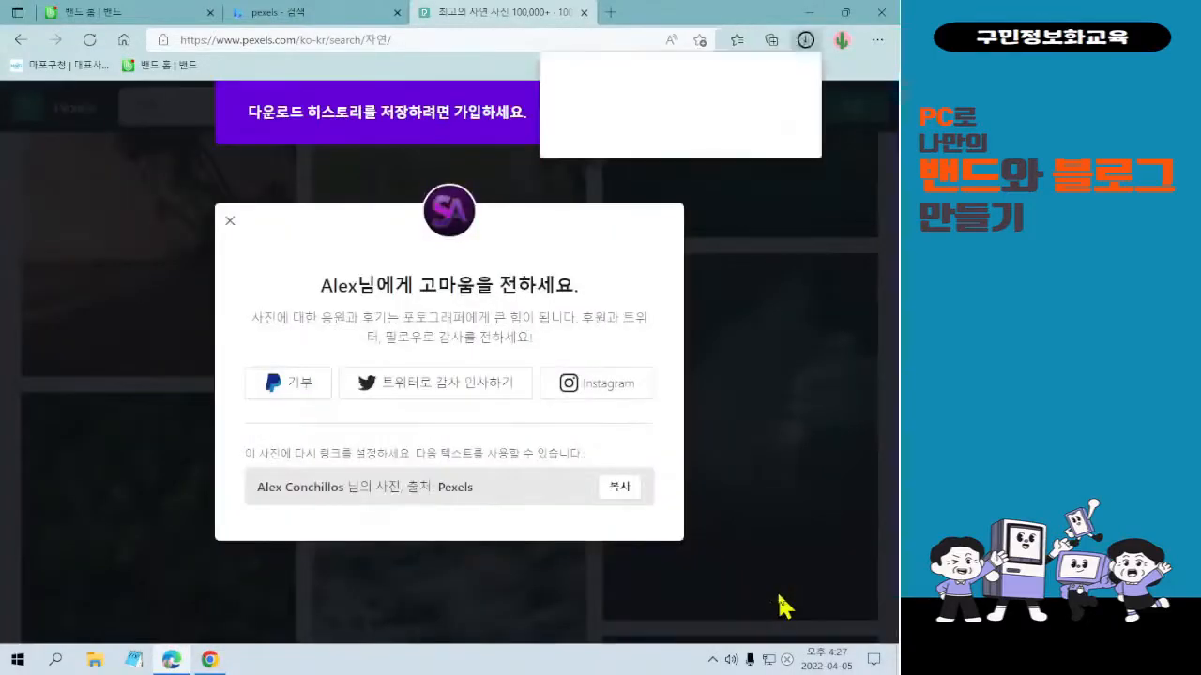
Dismiss Edge's downloads flyout and the storm-cloud photo's thank-you dialog.
mouse_move(717, 105)
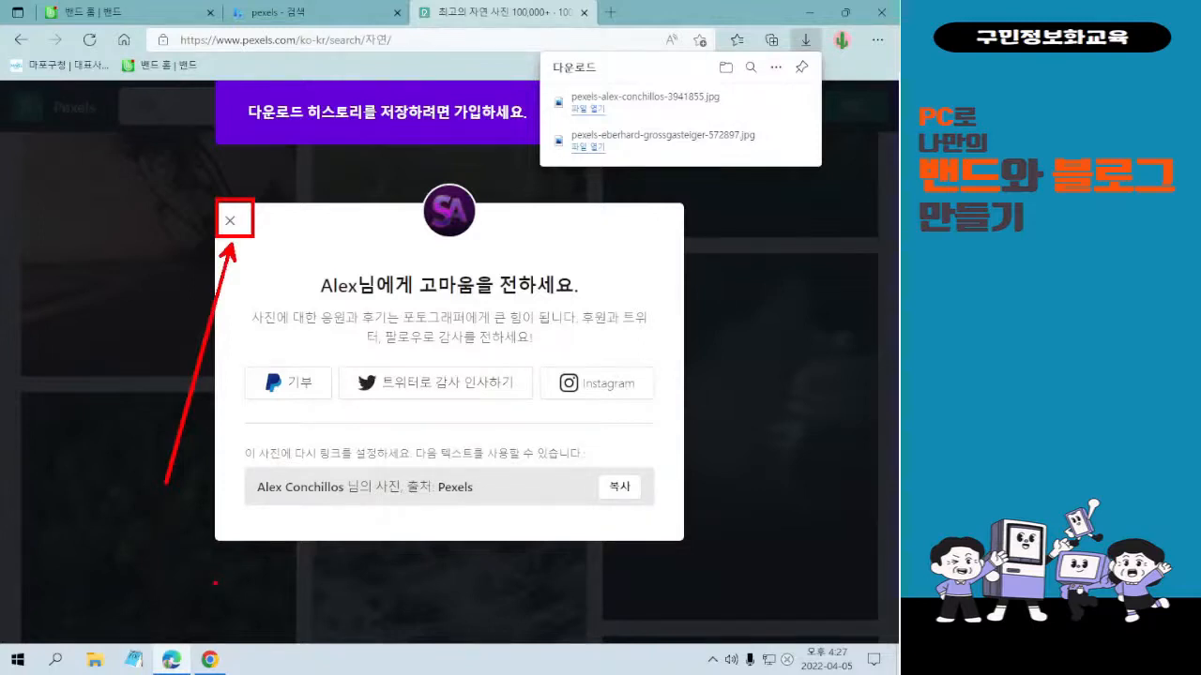
key(Escape)
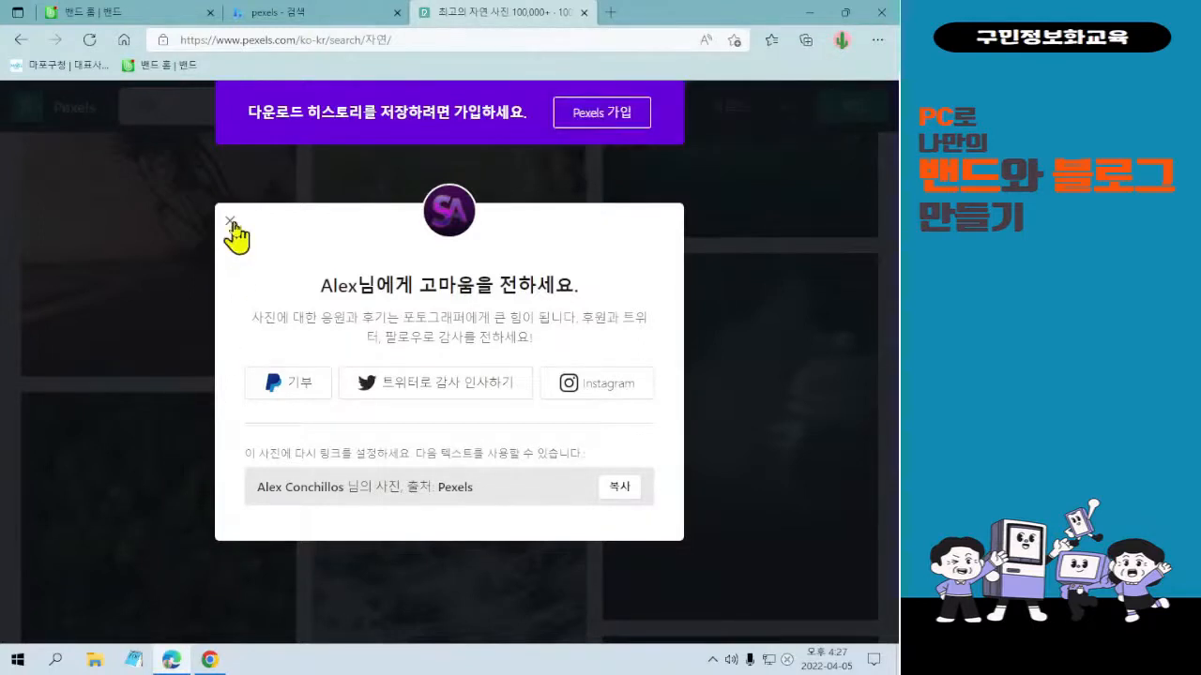
click(230, 223)
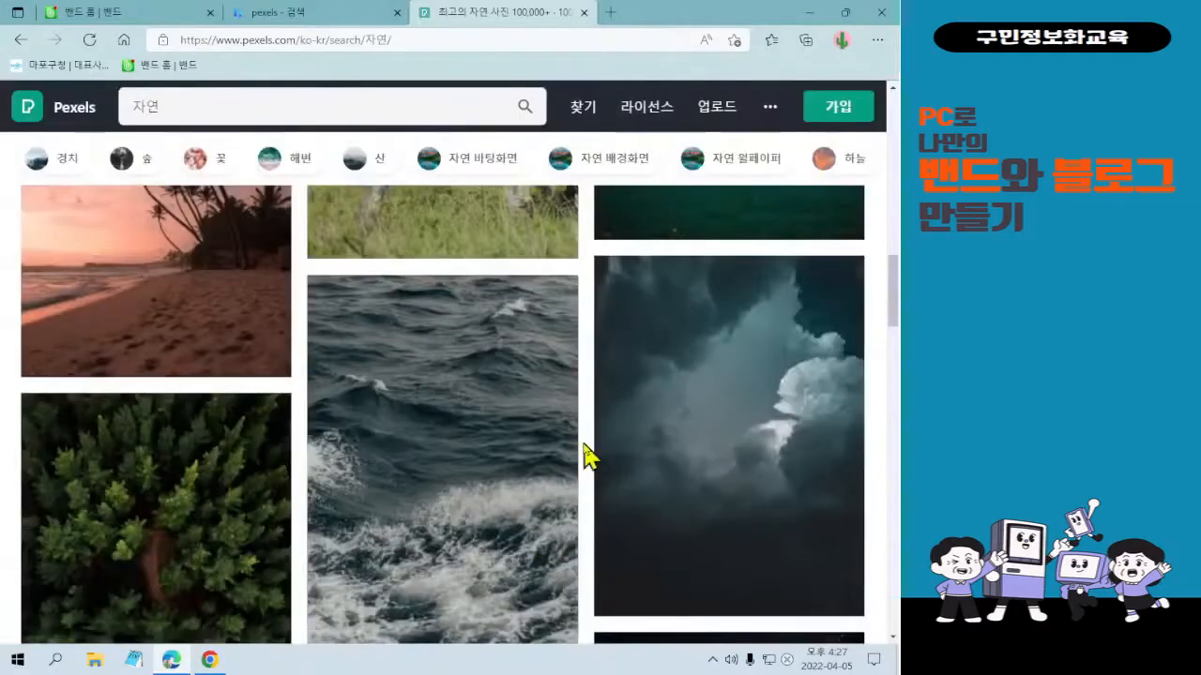
Find and download the Milky Way night-sky photo, then close its thank-you dialog.
scroll(612, 460, down, 2)
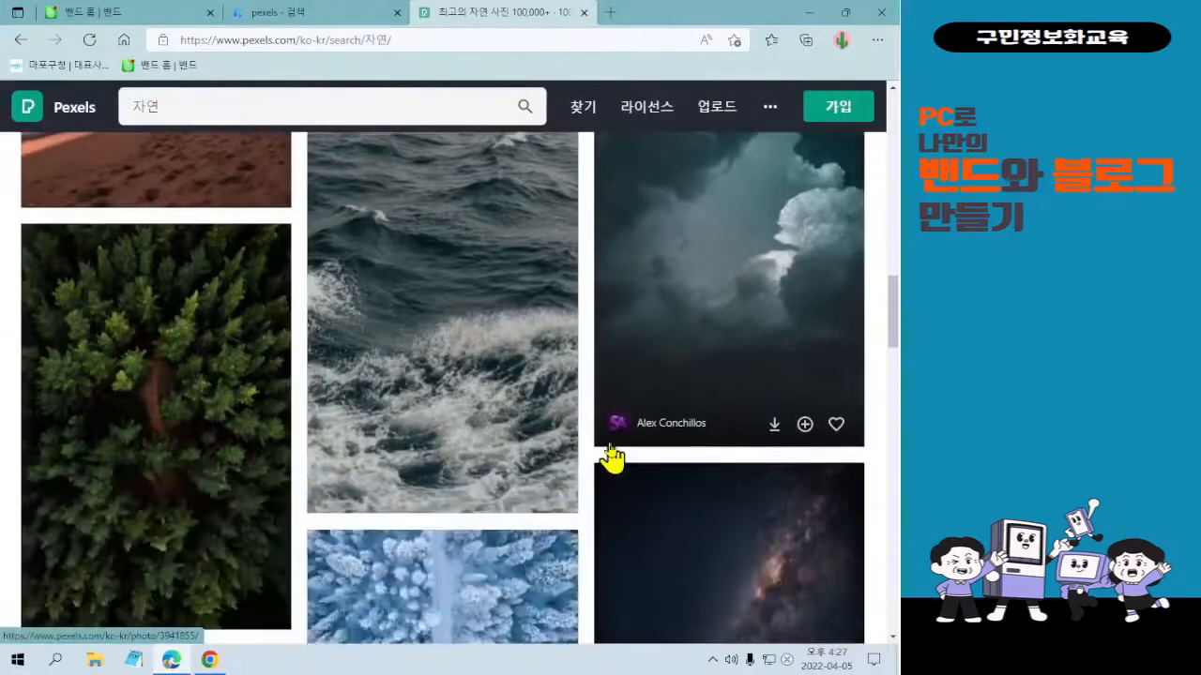
scroll(612, 459, down, 1)
mouse_move(611, 459)
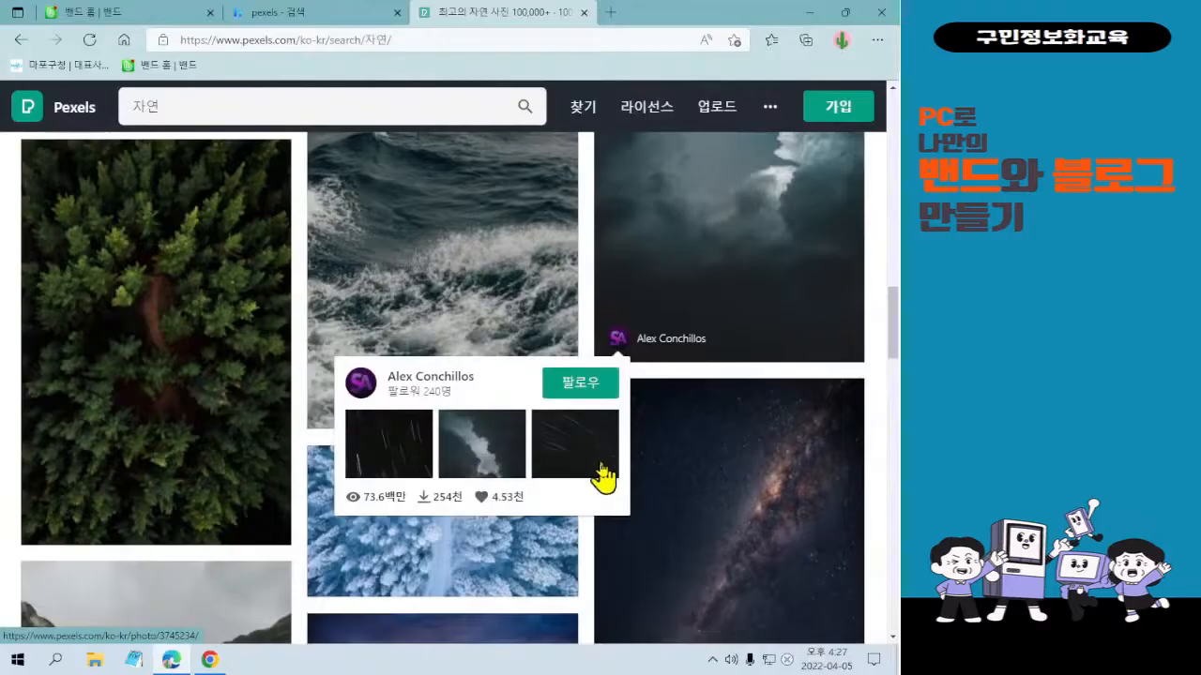
scroll(732, 555, down, 3)
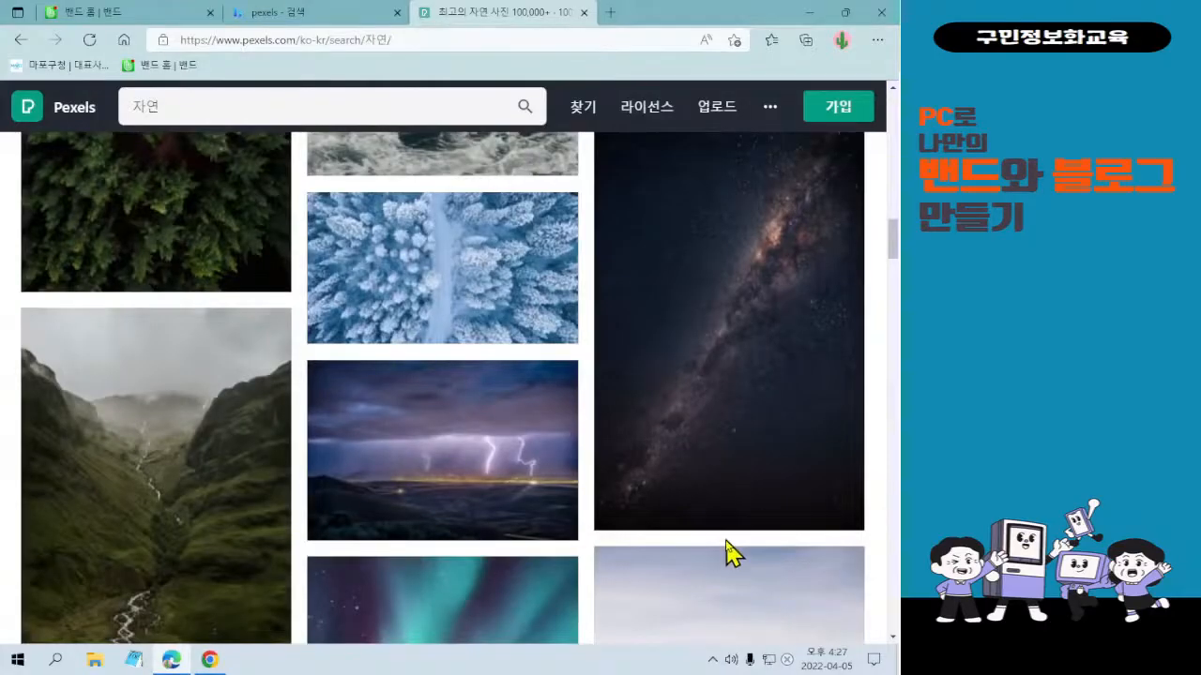
scroll(750, 378, up, 1)
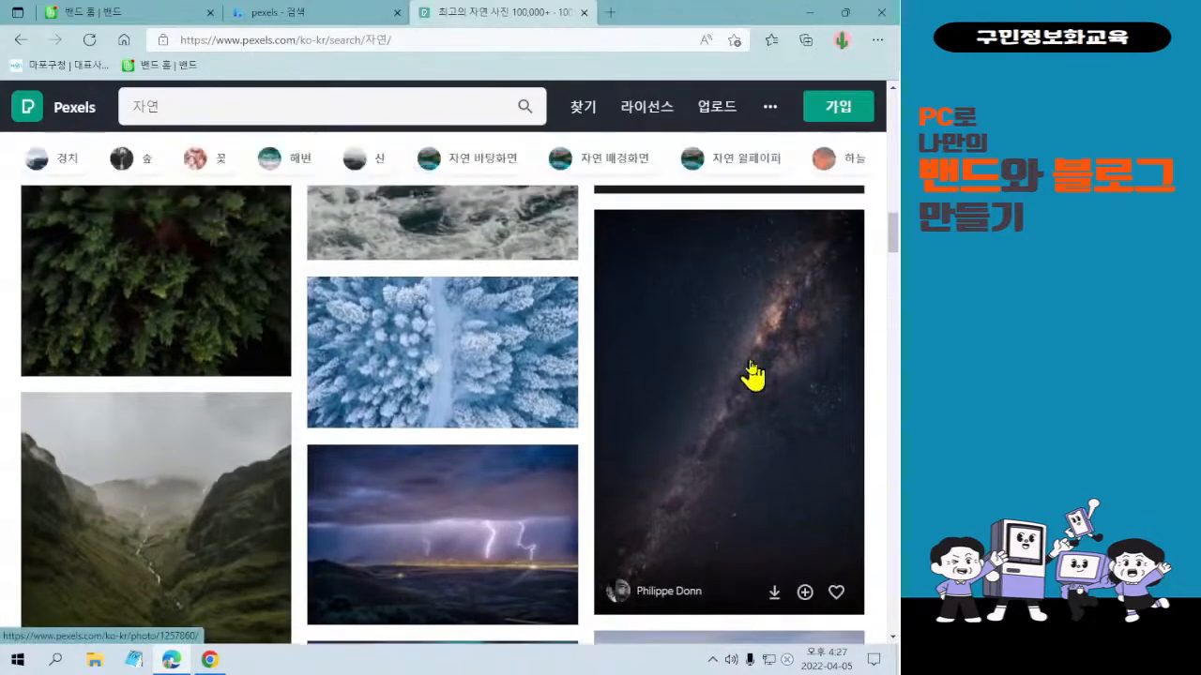
scroll(750, 376, down, 1)
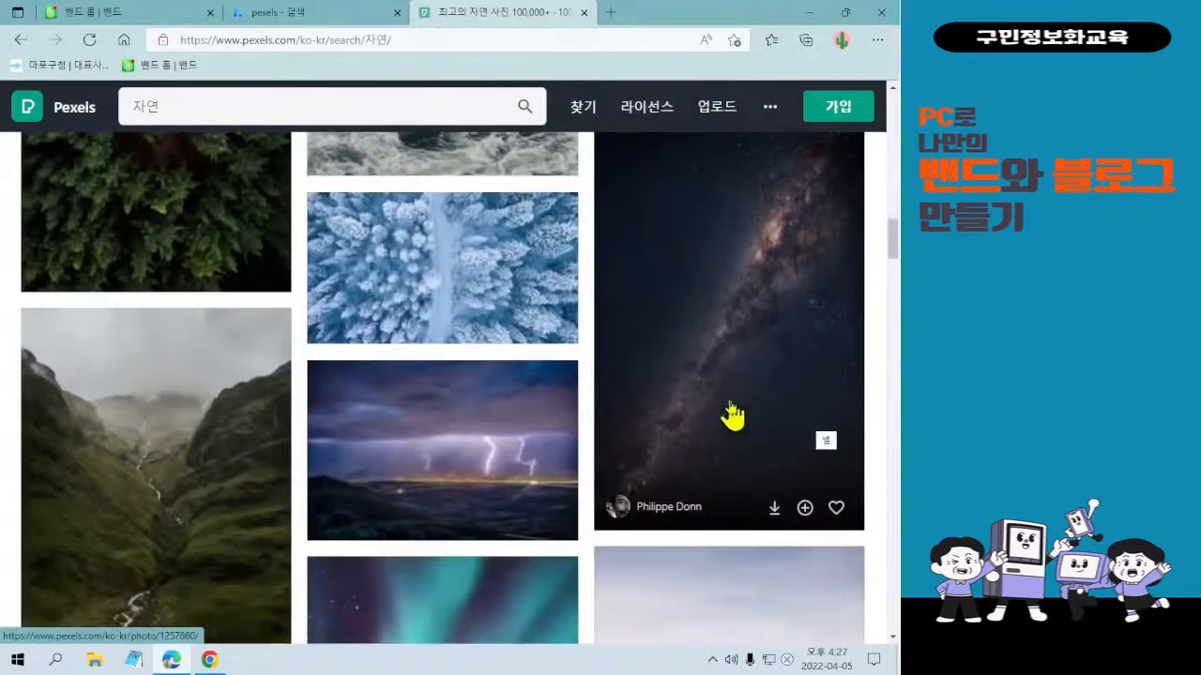
click(774, 509)
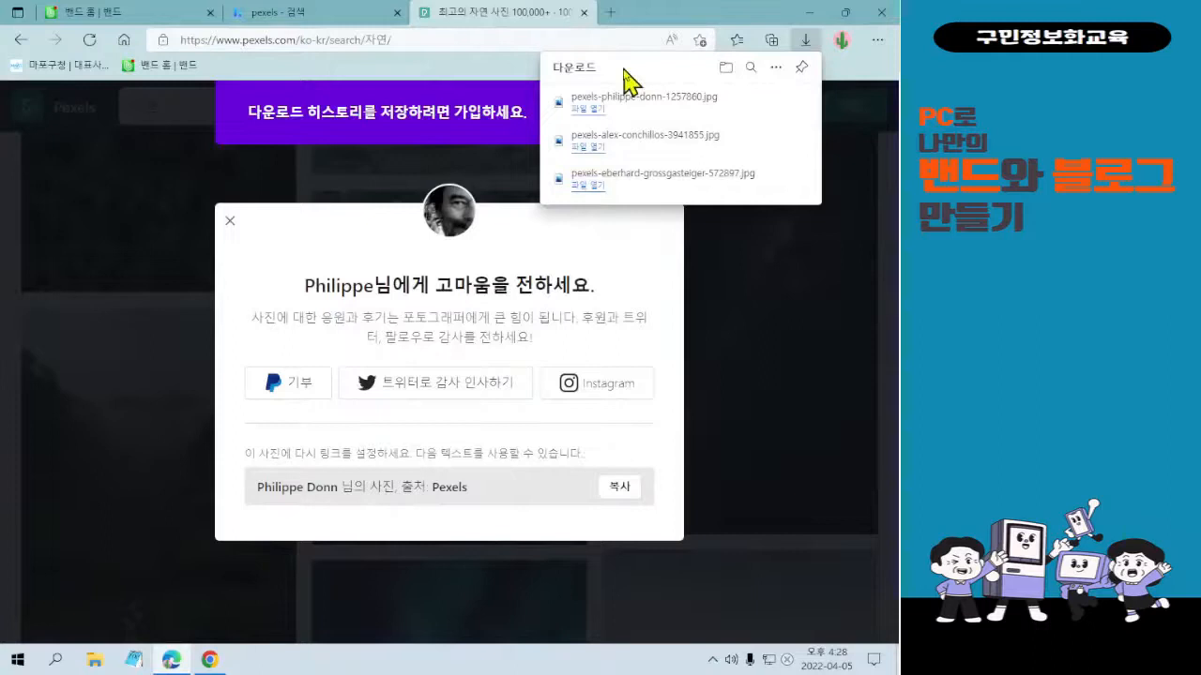
click(230, 225)
Scroll further down the 자연 results and download the orange misty forest photo.
scroll(563, 469, down, 1)
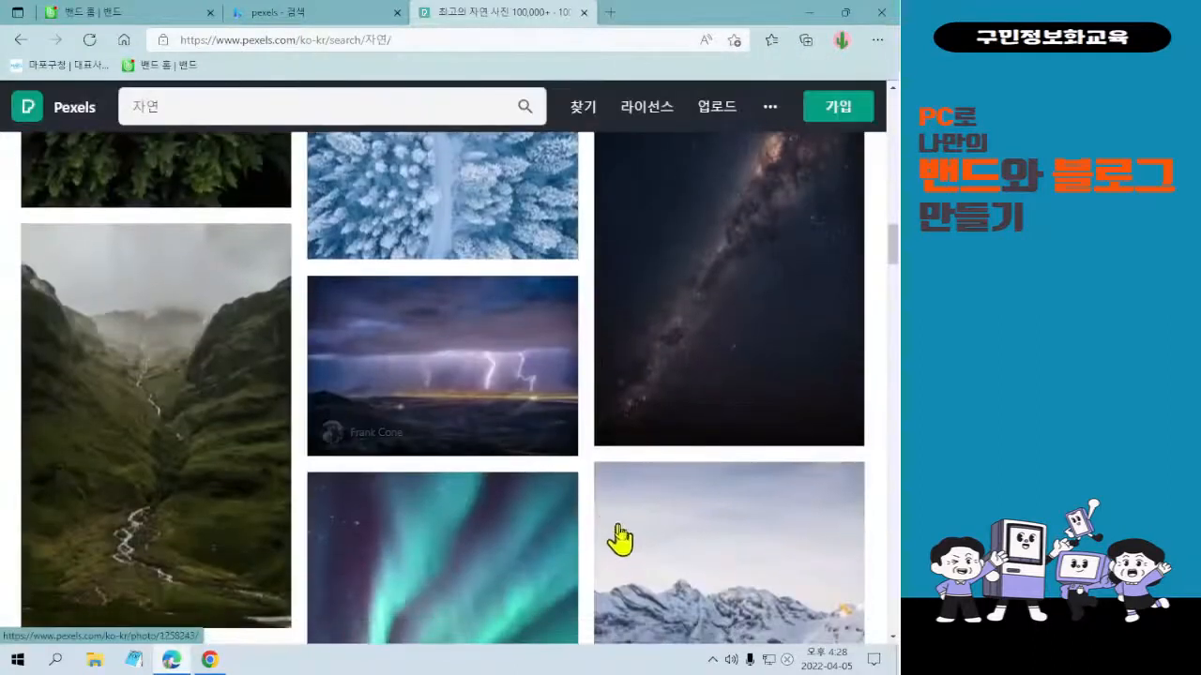
scroll(628, 526, down, 4)
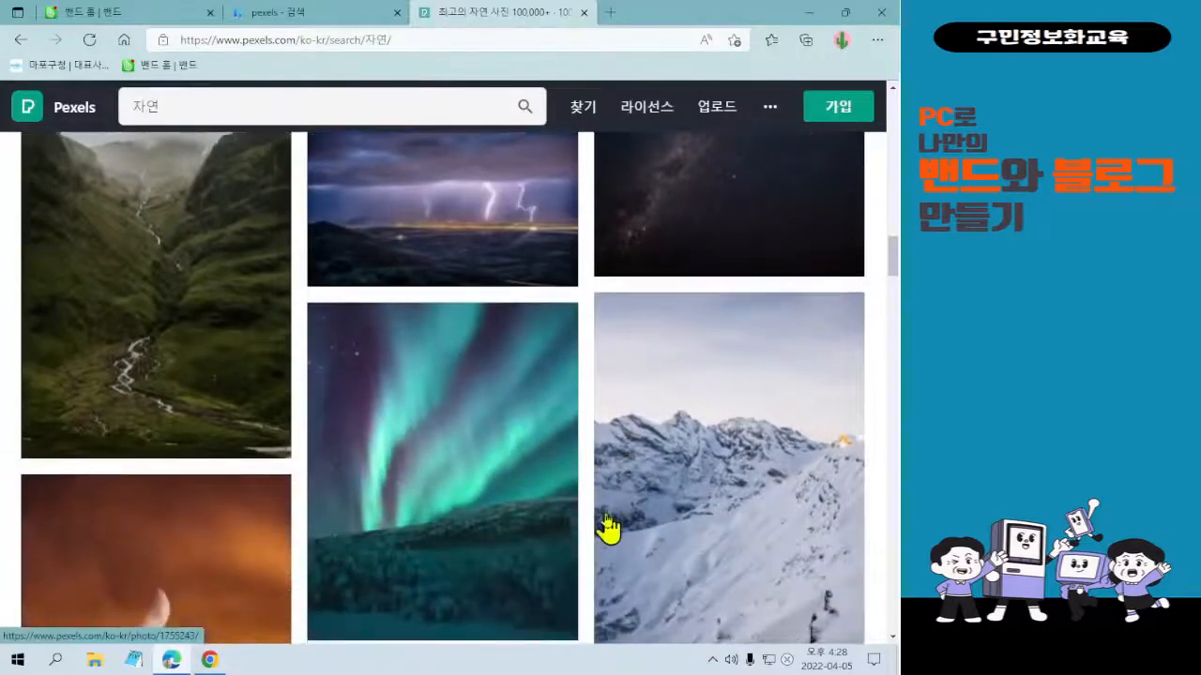
scroll(640, 521, down, 1)
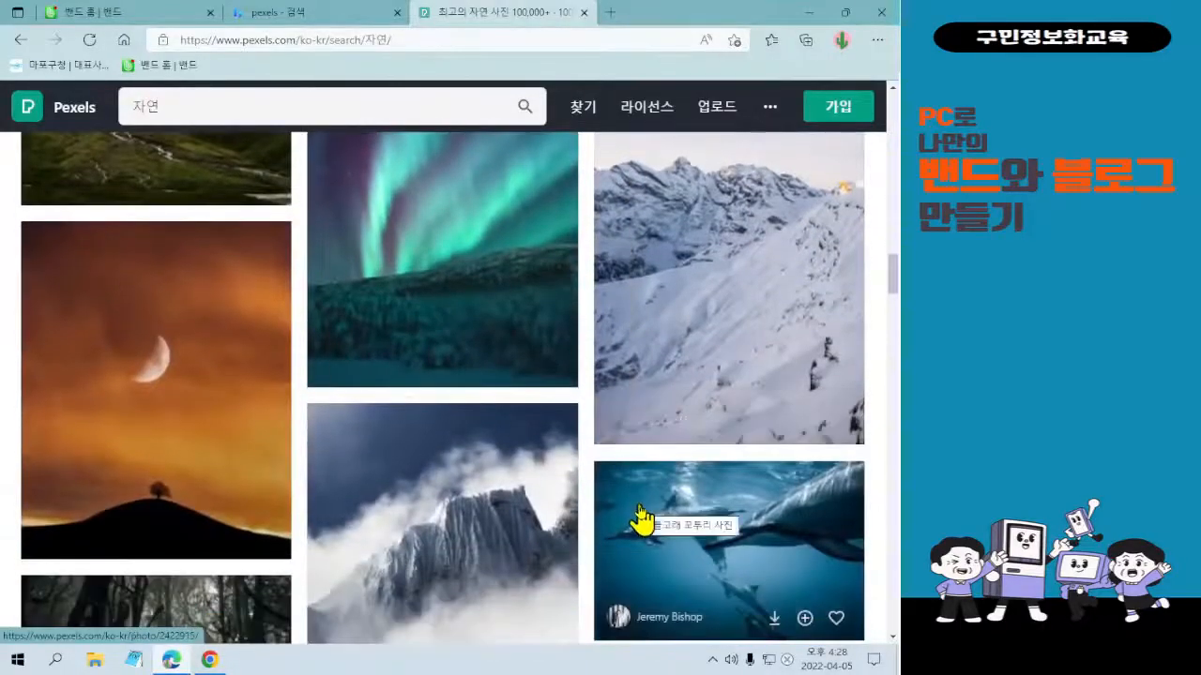
scroll(637, 516, down, 2)
scroll(619, 509, down, 5)
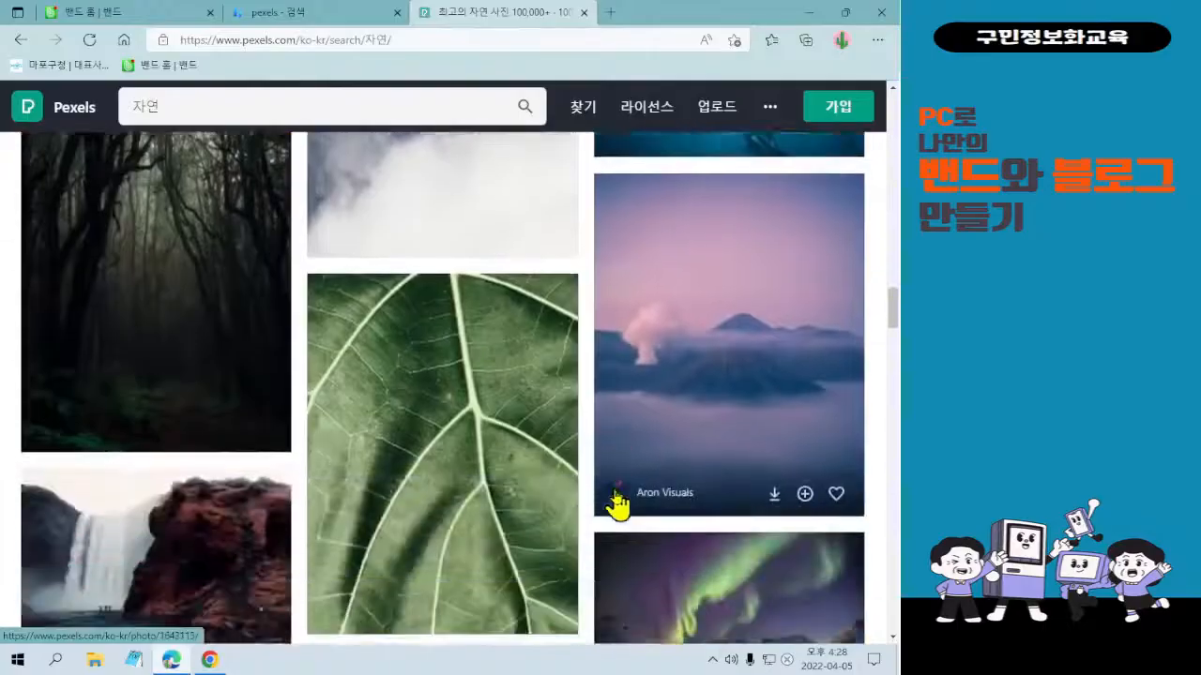
scroll(626, 506, down, 2)
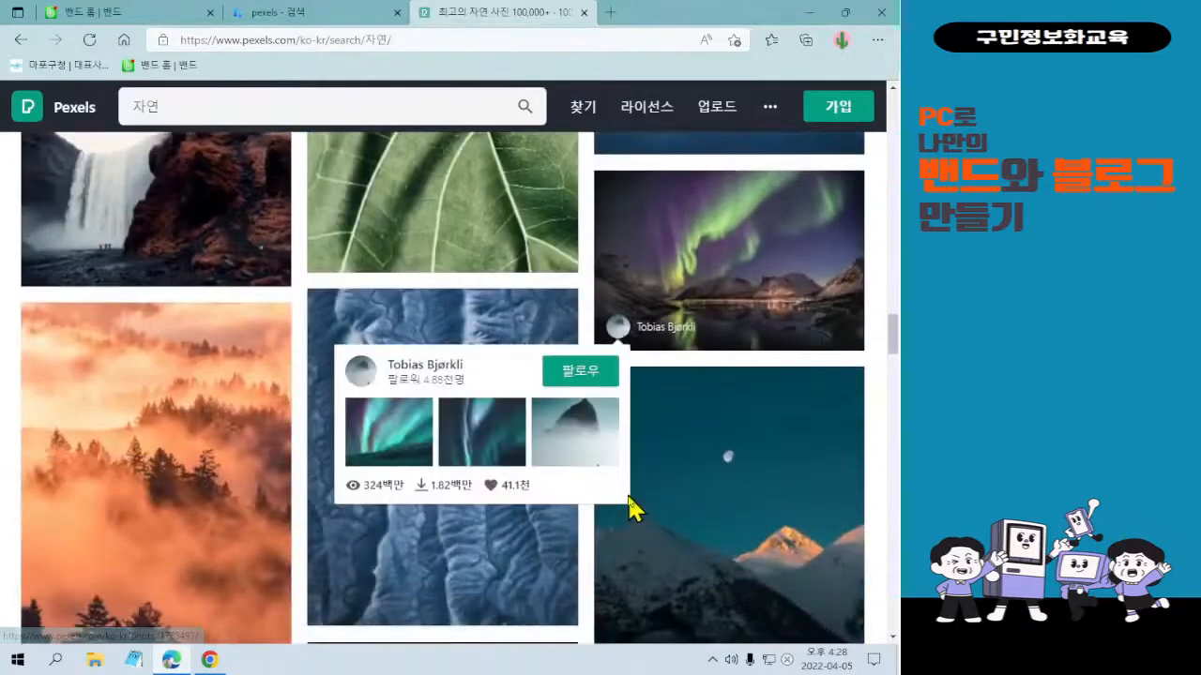
scroll(619, 511, down, 1)
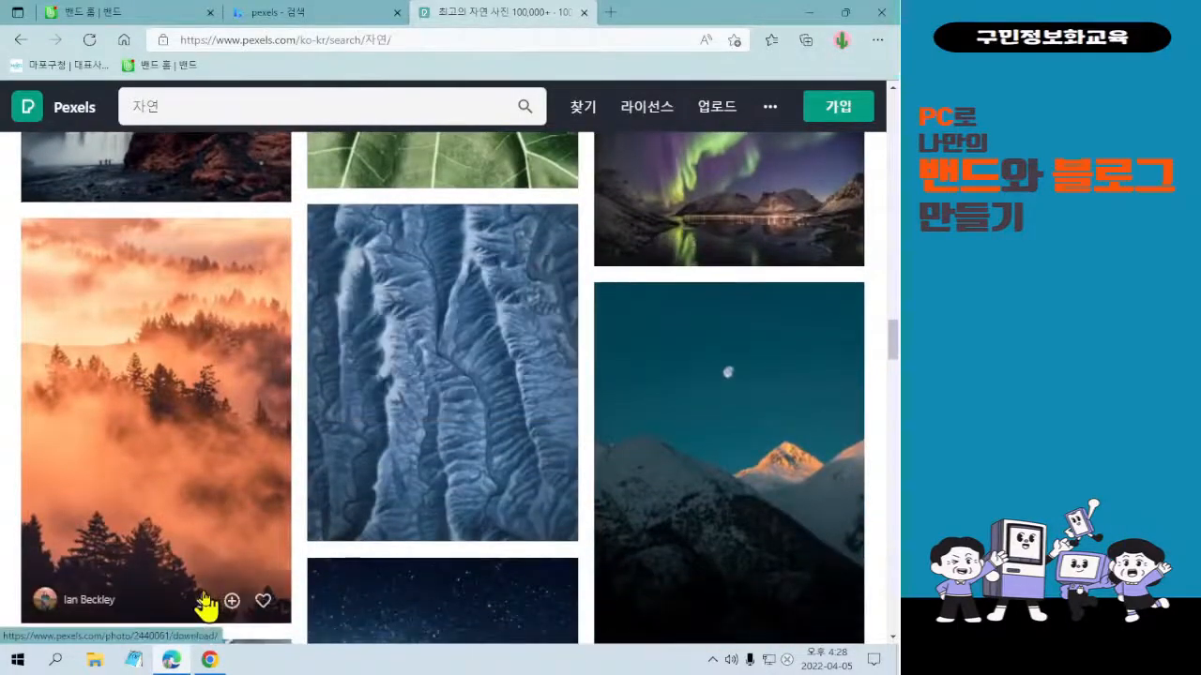
click(207, 605)
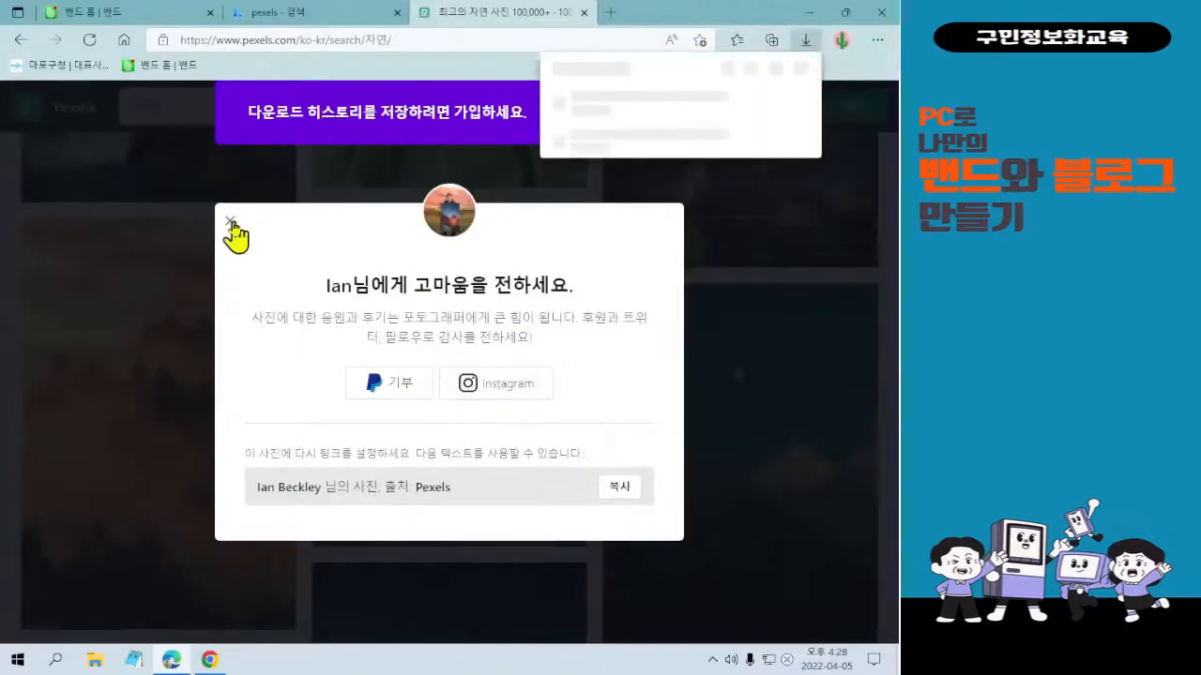
Close the thank-you dialog and download the moonlit snowy mountain photo.
click(229, 222)
scroll(674, 485, down, 2)
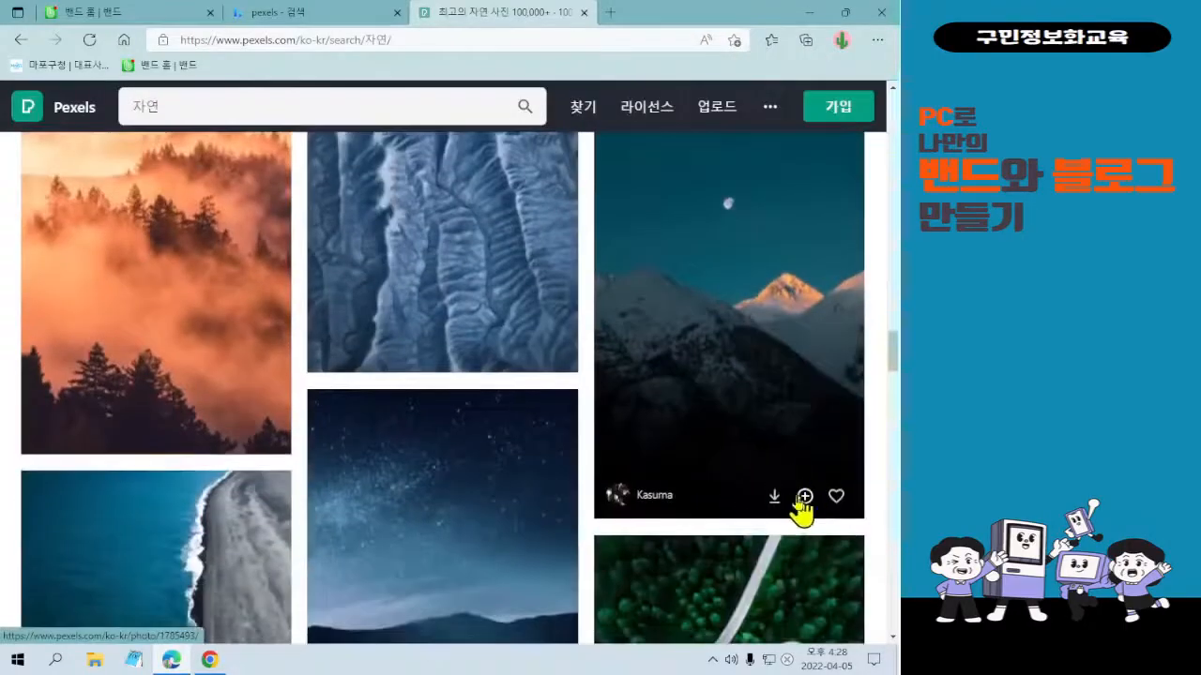
click(774, 496)
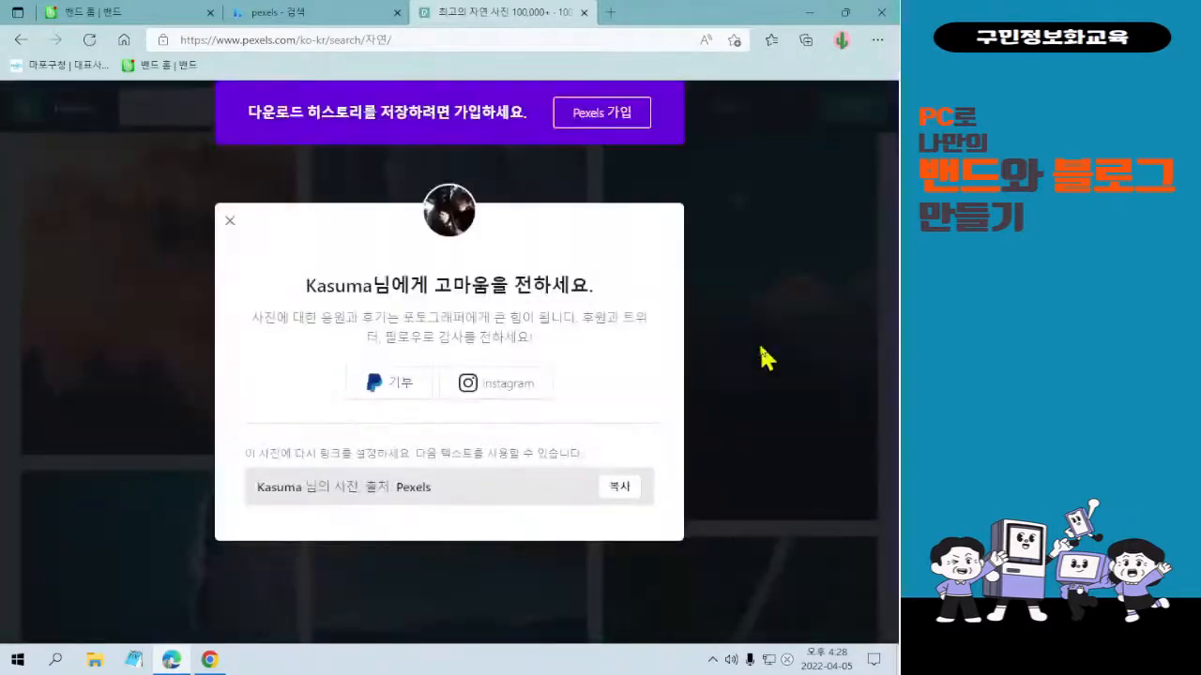
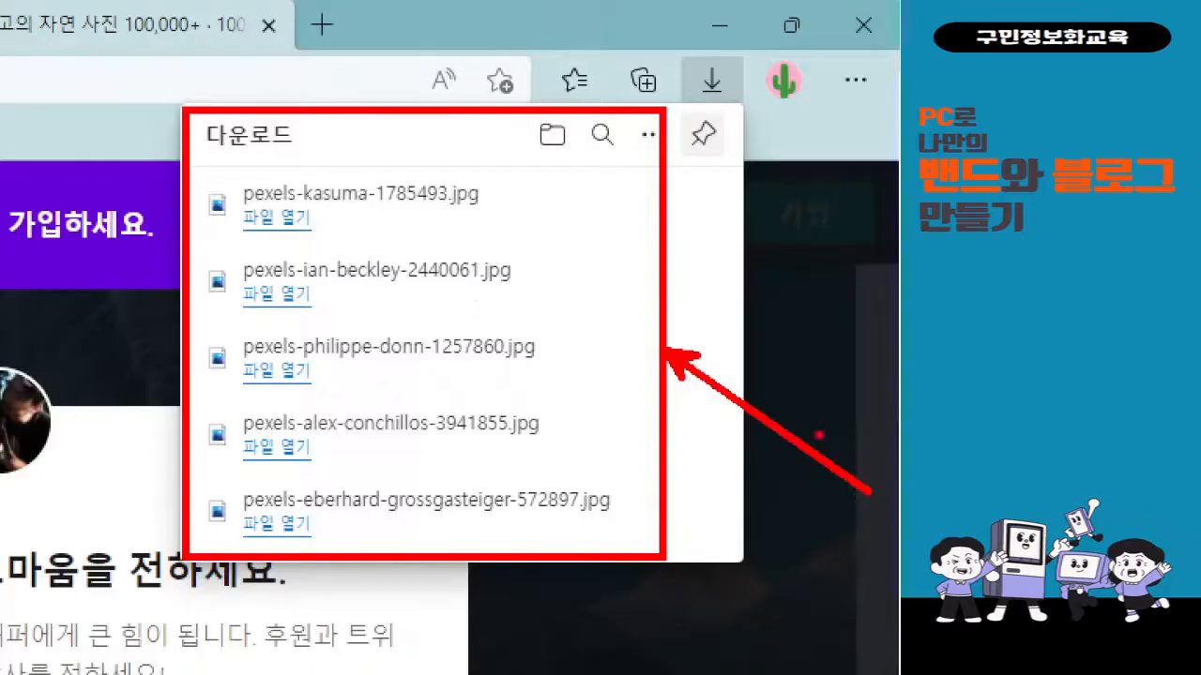
Close the photographer thank-you dialog and return to the top of the 자연 photo results.
key(Escape)
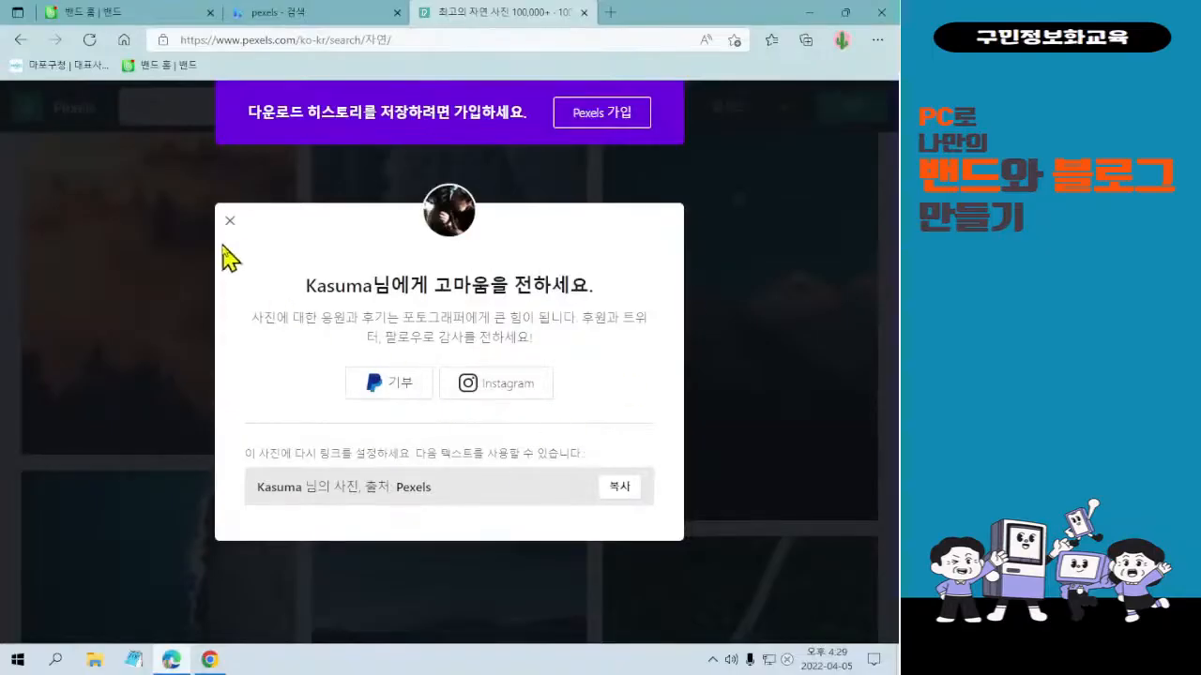
click(229, 222)
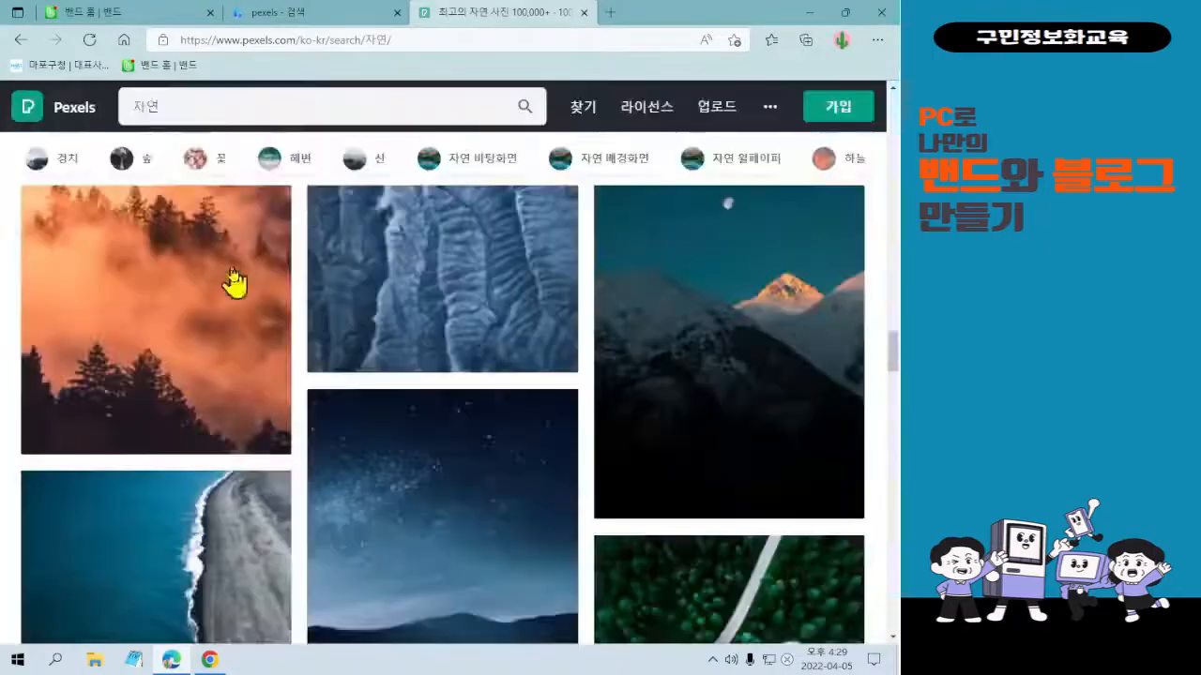
scroll(250, 428, up, 5)
scroll(251, 431, up, 10)
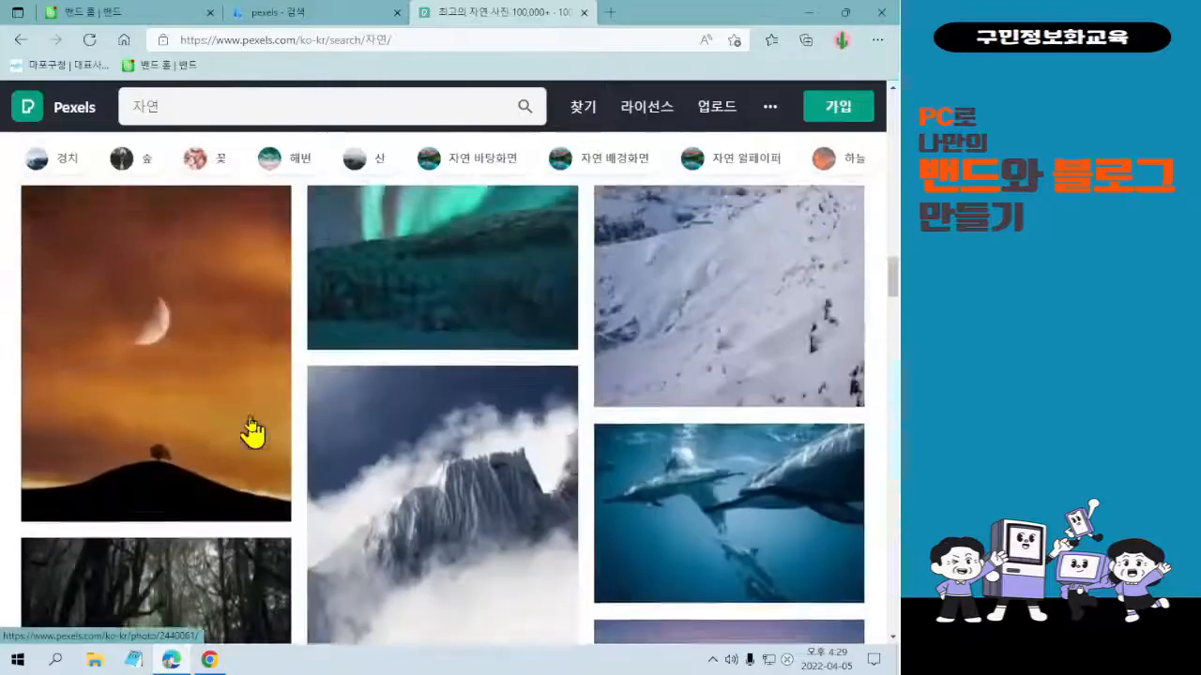
scroll(255, 439, up, 10)
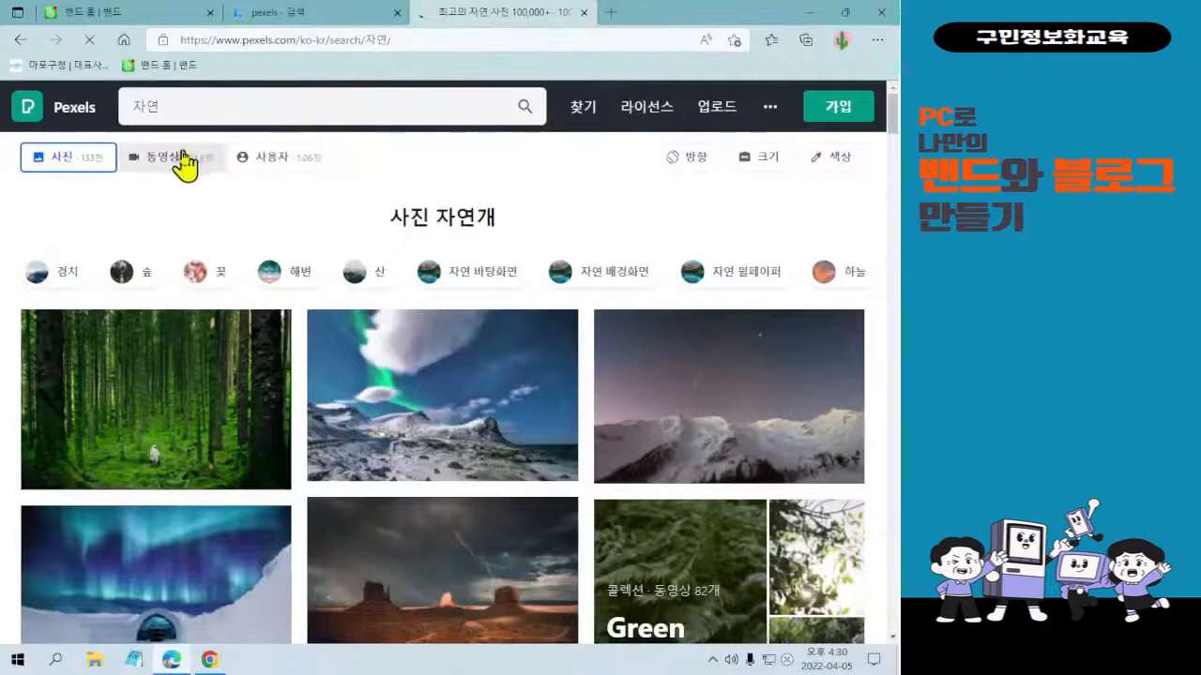
Switch the 자연 search results to the 동영상 (Videos) tab and skim the clips.
click(328, 315)
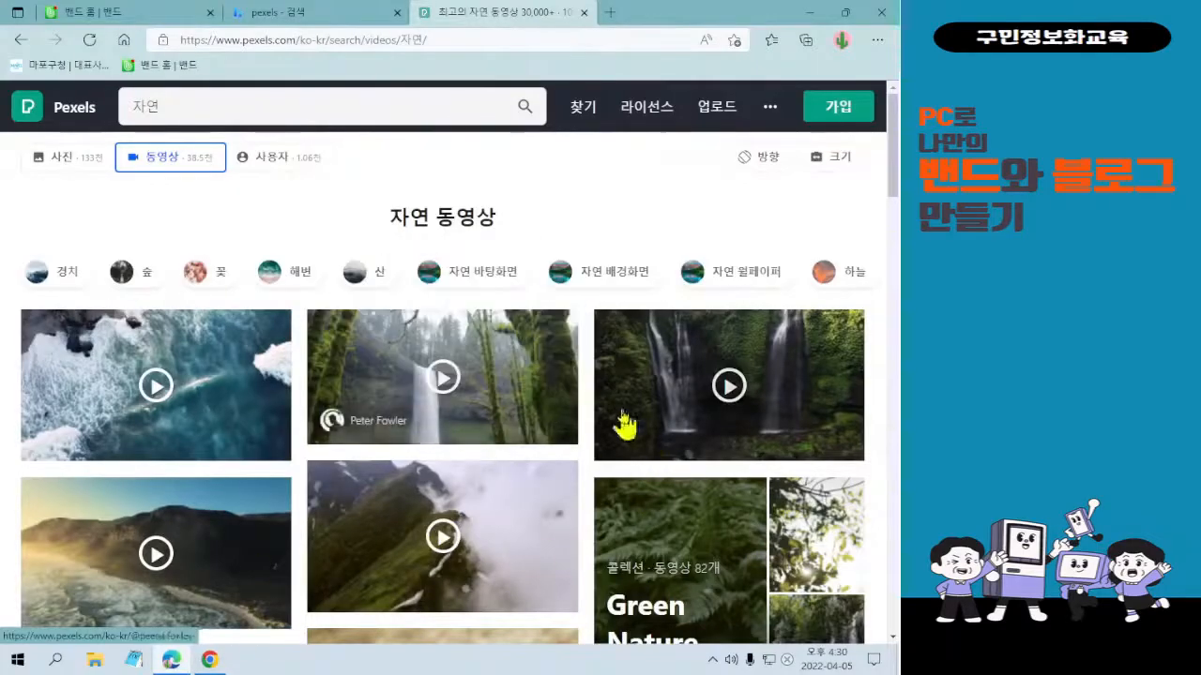
scroll(474, 504, down, 1)
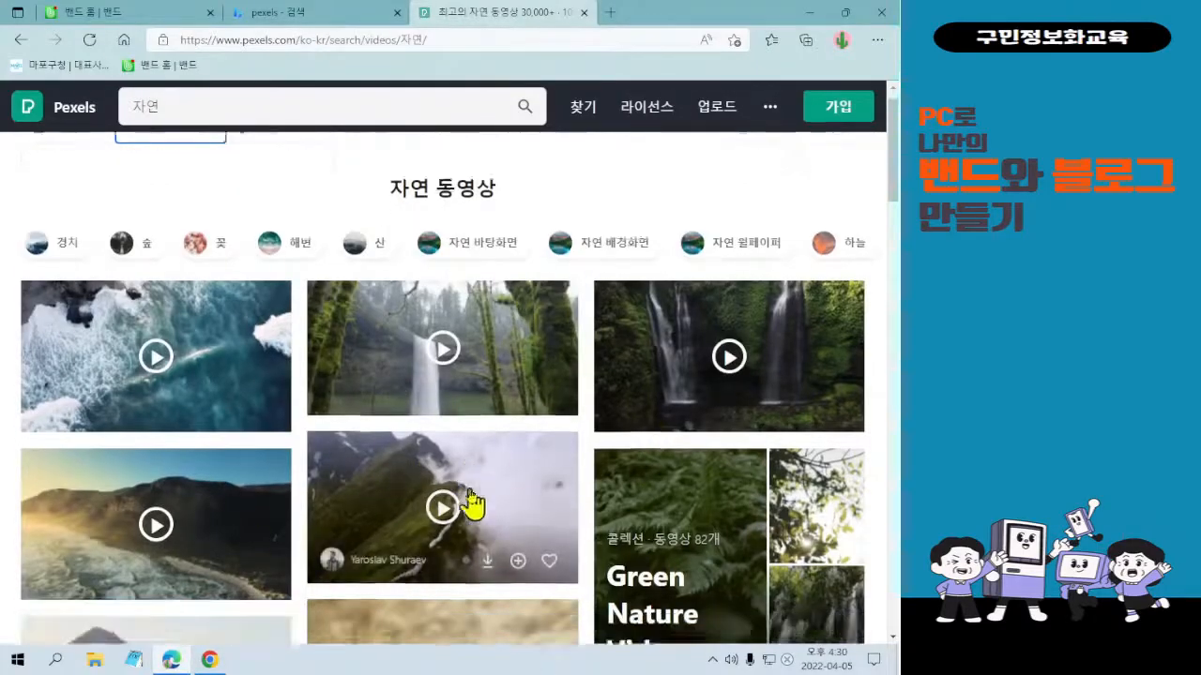
scroll(474, 504, down, 1)
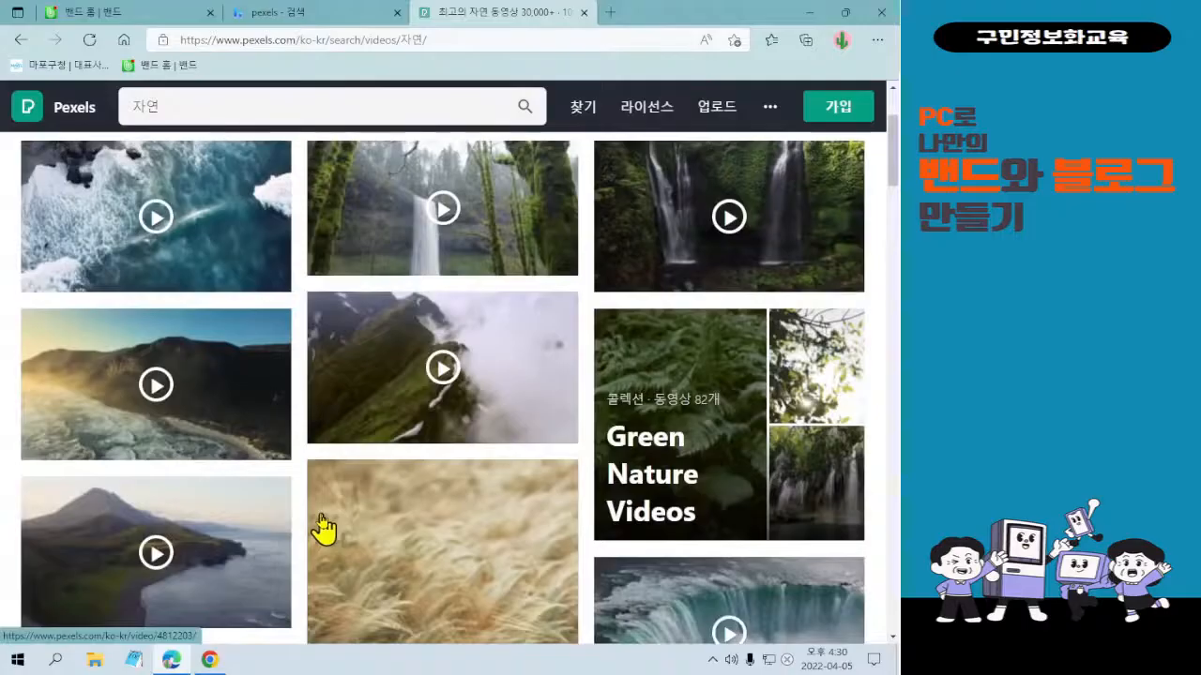
scroll(321, 528, up, 2)
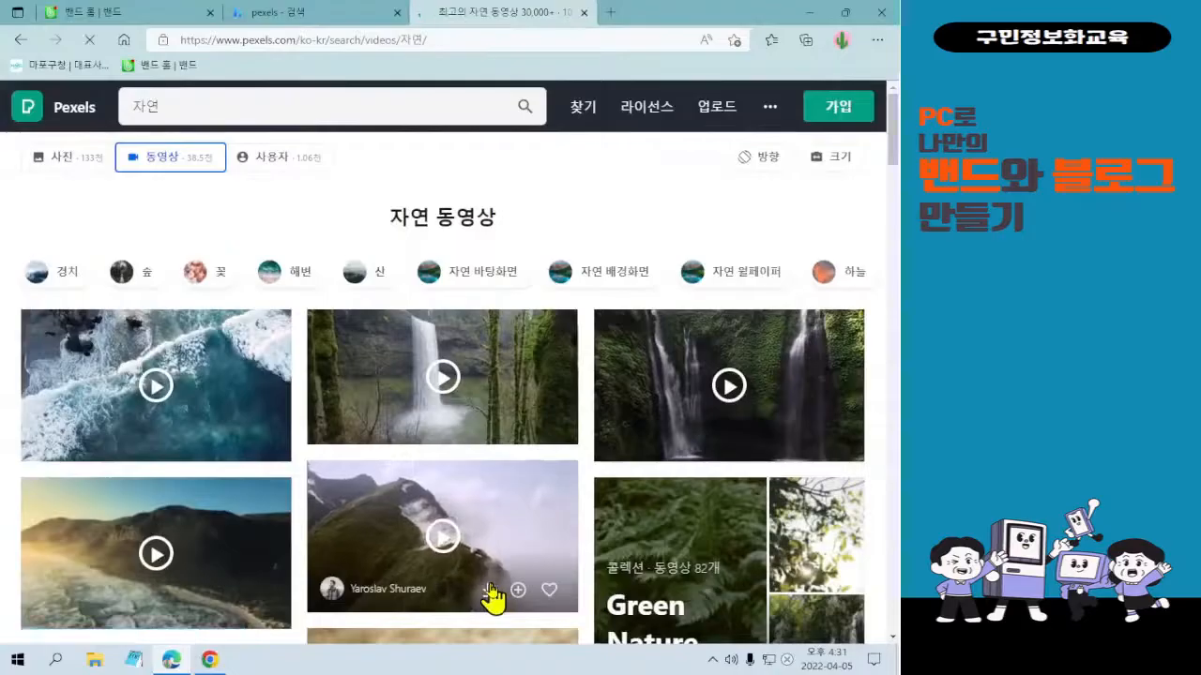
Download the misty mountain clip as production ID_4763824.mp4 and dismiss the thank-you message.
click(489, 588)
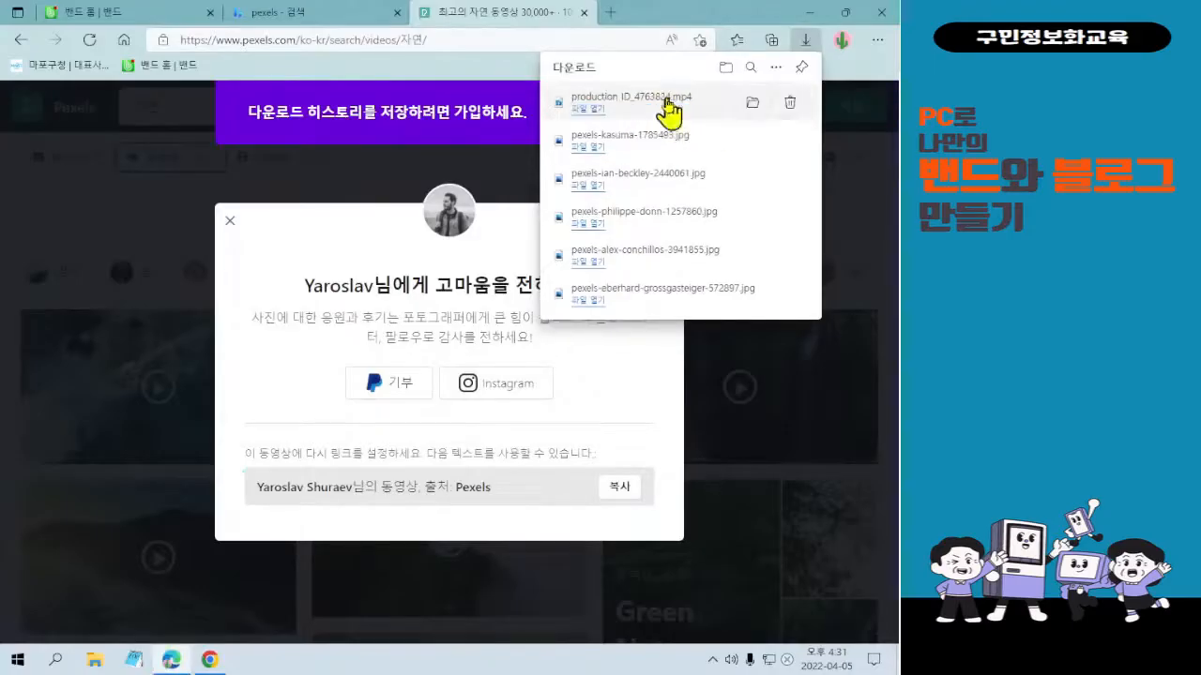
click(233, 225)
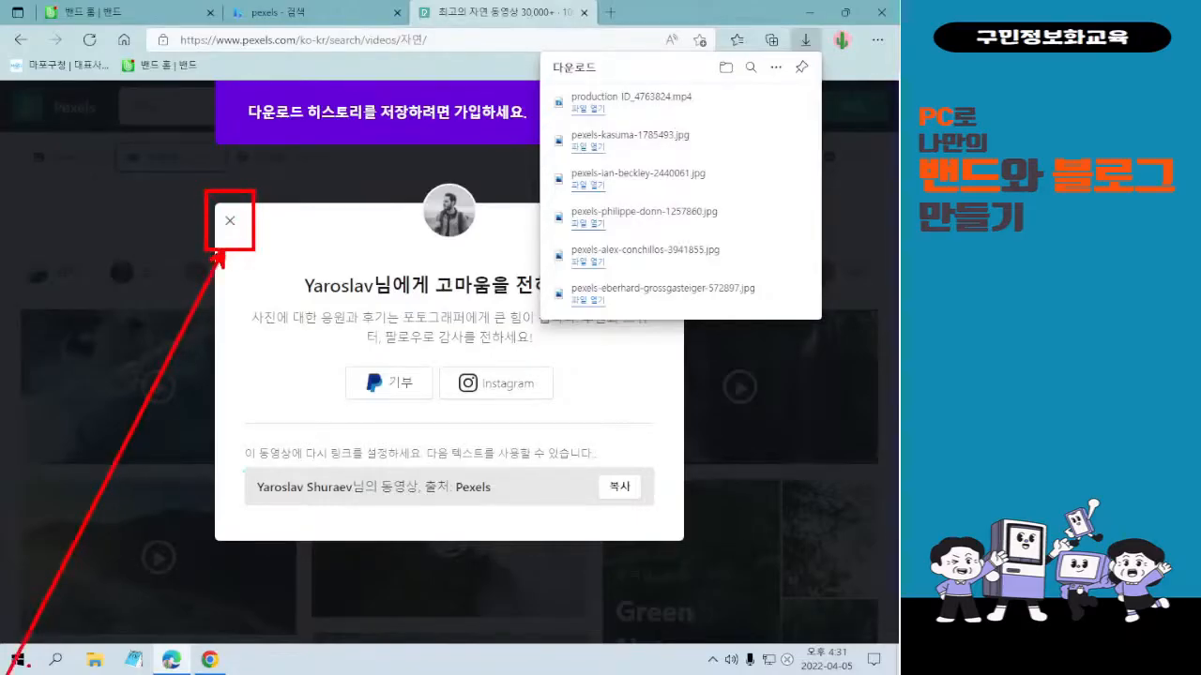
key(Escape)
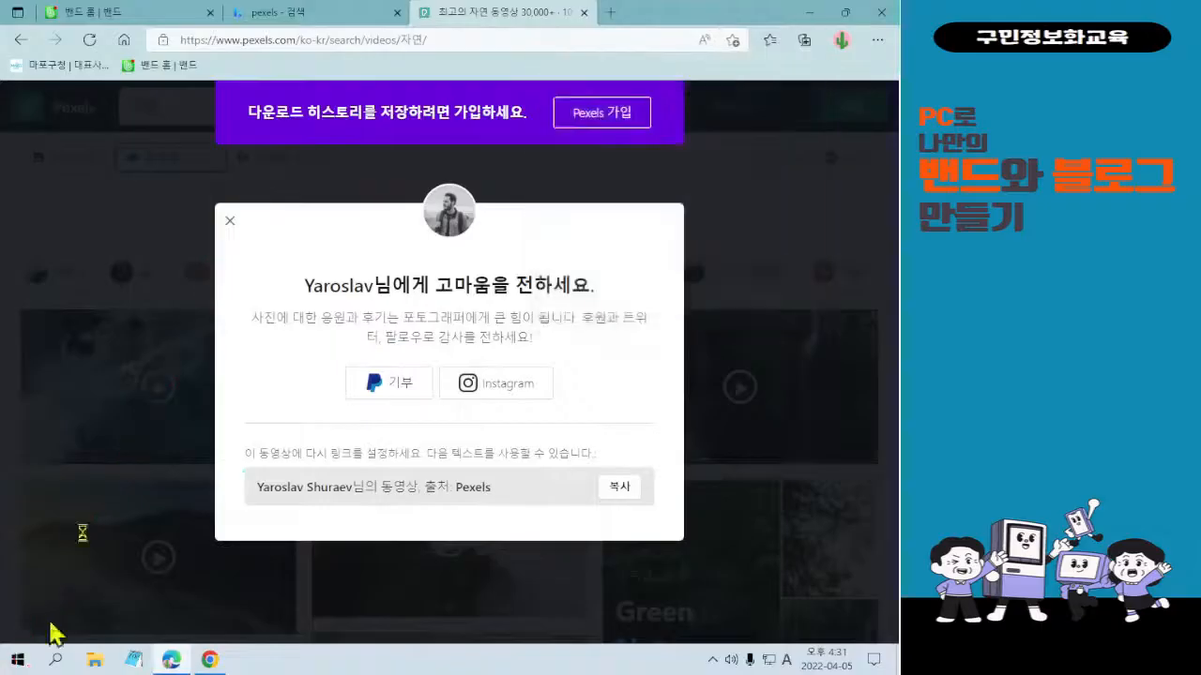
key(Escape)
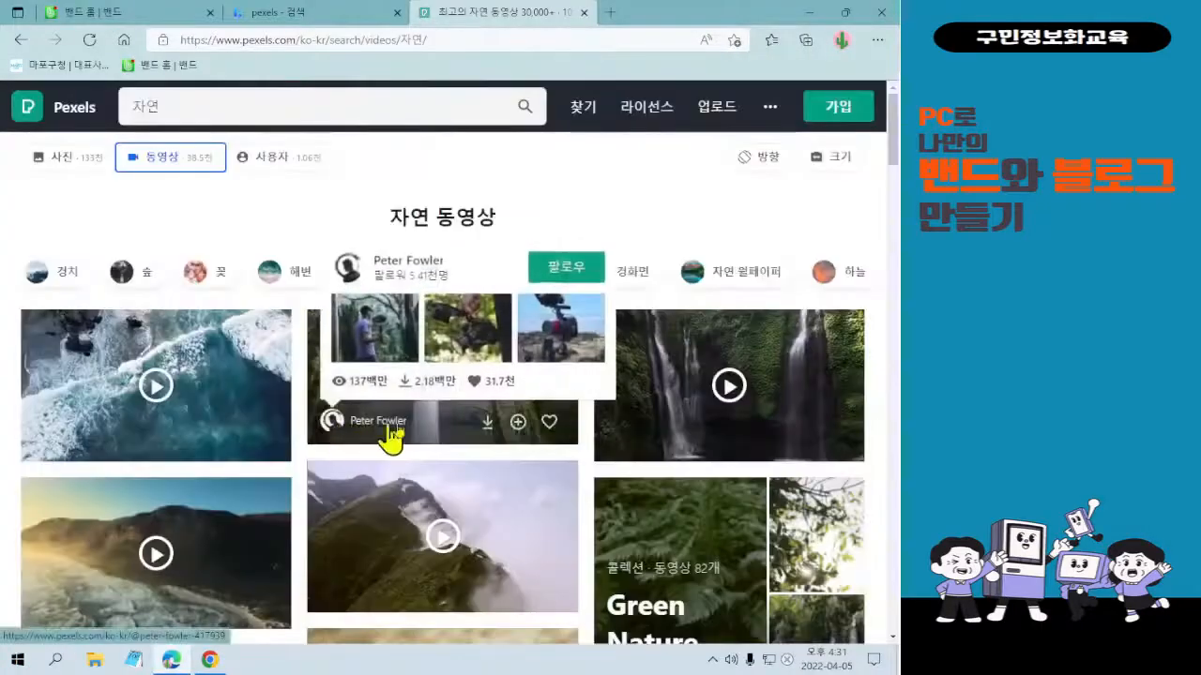
Scroll down the 자연 동영상 results until the sunset beach clip appears.
scroll(534, 436, down, 5)
scroll(549, 431, down, 8)
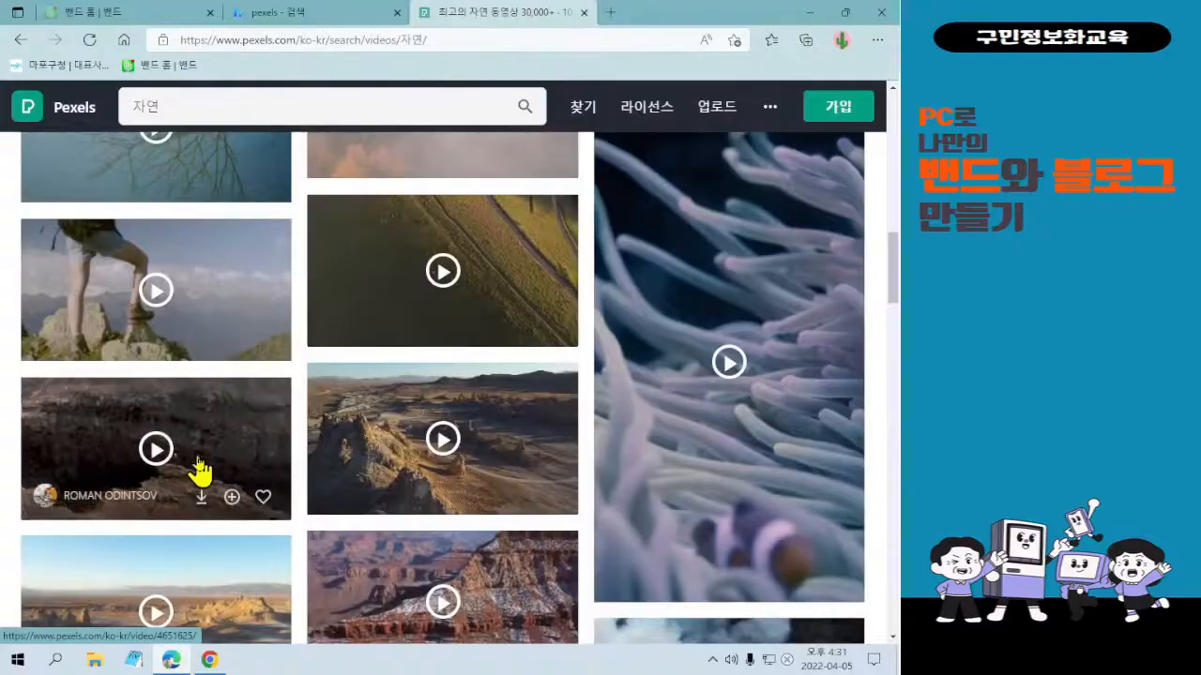
scroll(197, 469, down, 2)
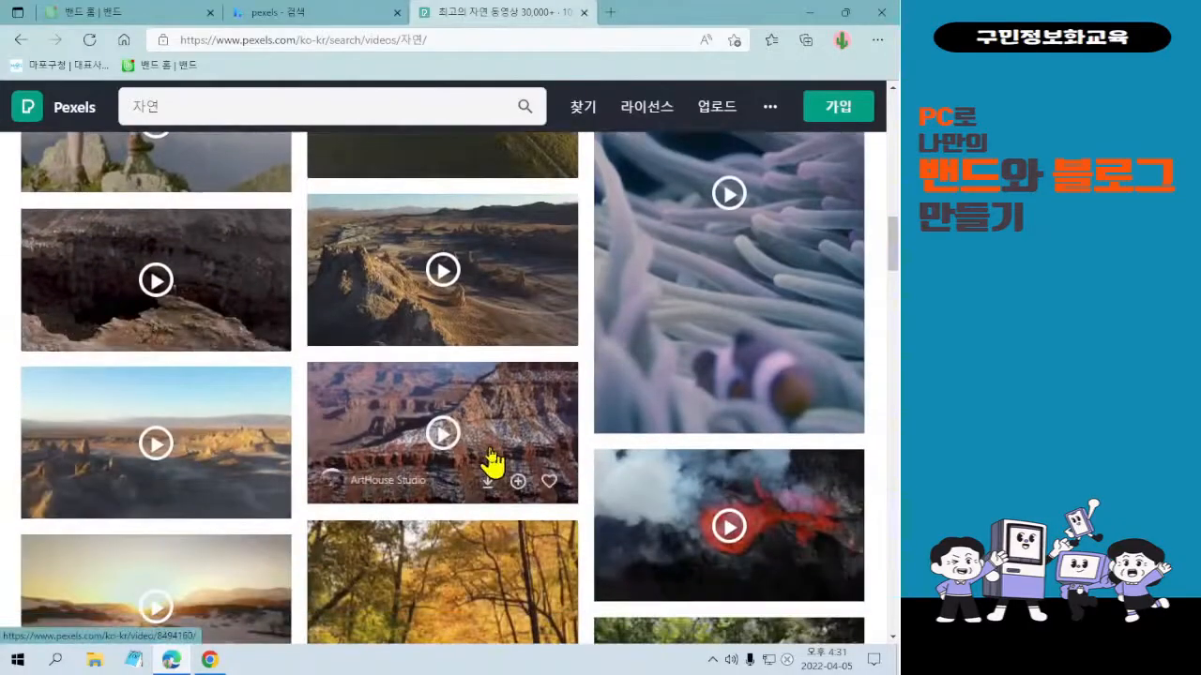
scroll(491, 460, down, 3)
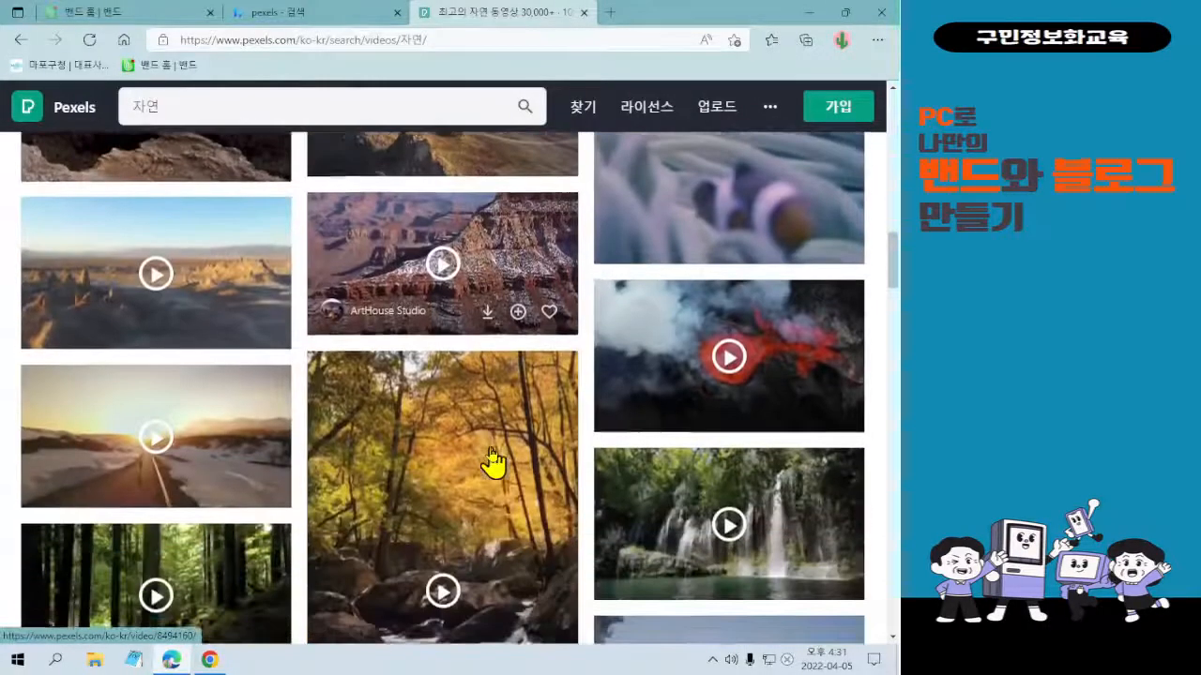
scroll(491, 460, down, 1)
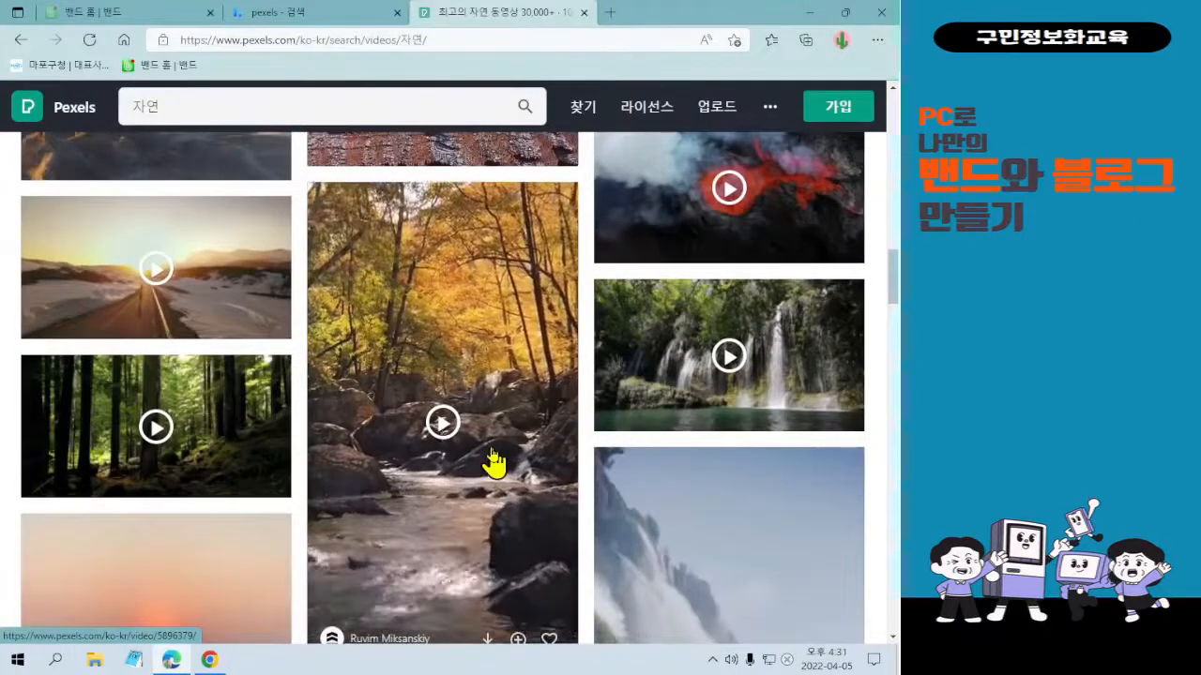
scroll(491, 460, down, 1)
scroll(491, 459, down, 2)
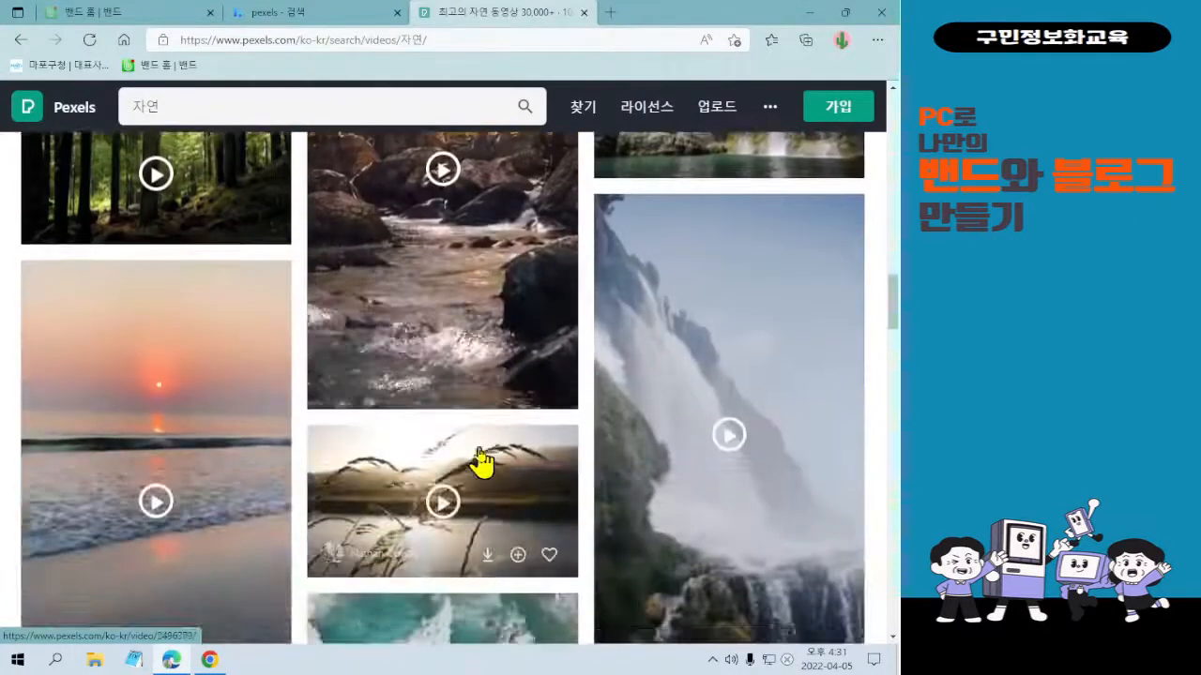
scroll(488, 473, down, 1)
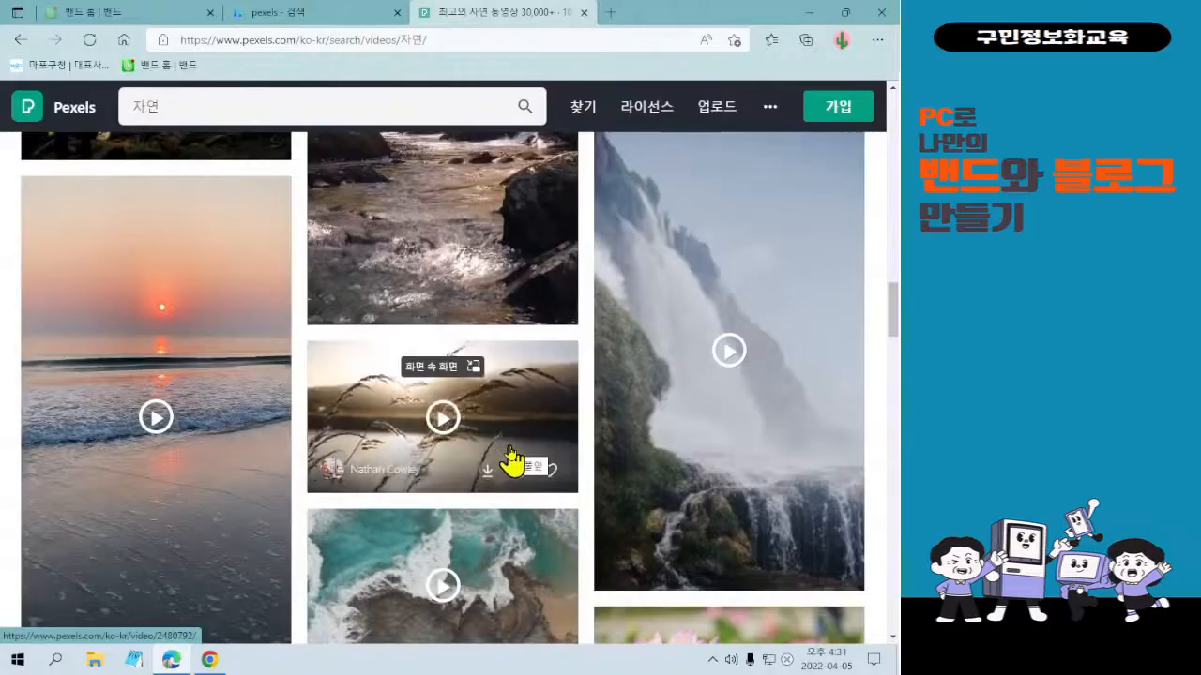
scroll(254, 511, down, 1)
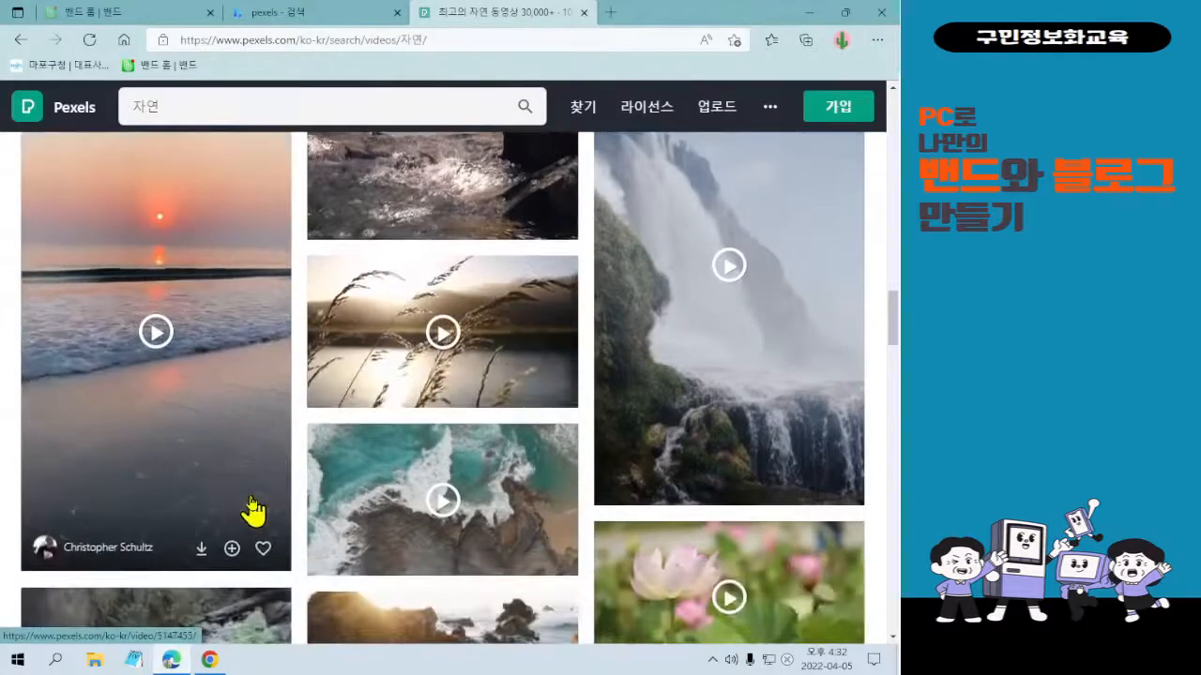
Download the sunset beach clip as production ID_5147455.mp4, then minimize the browser.
click(203, 551)
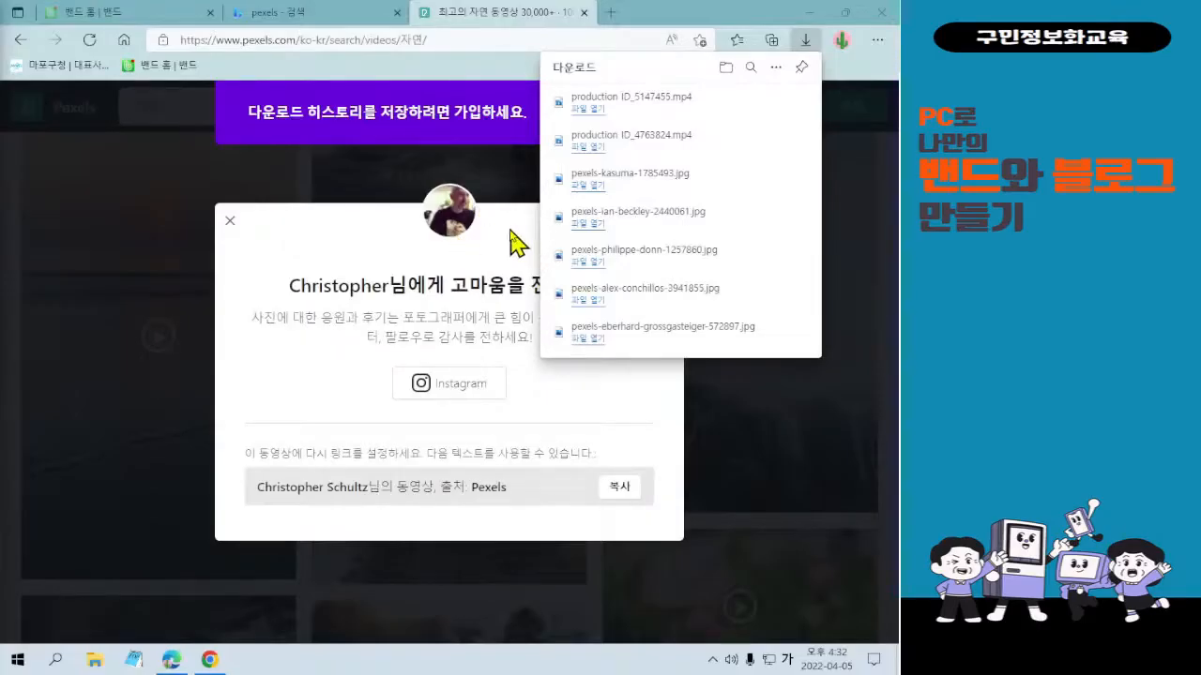
click(209, 659)
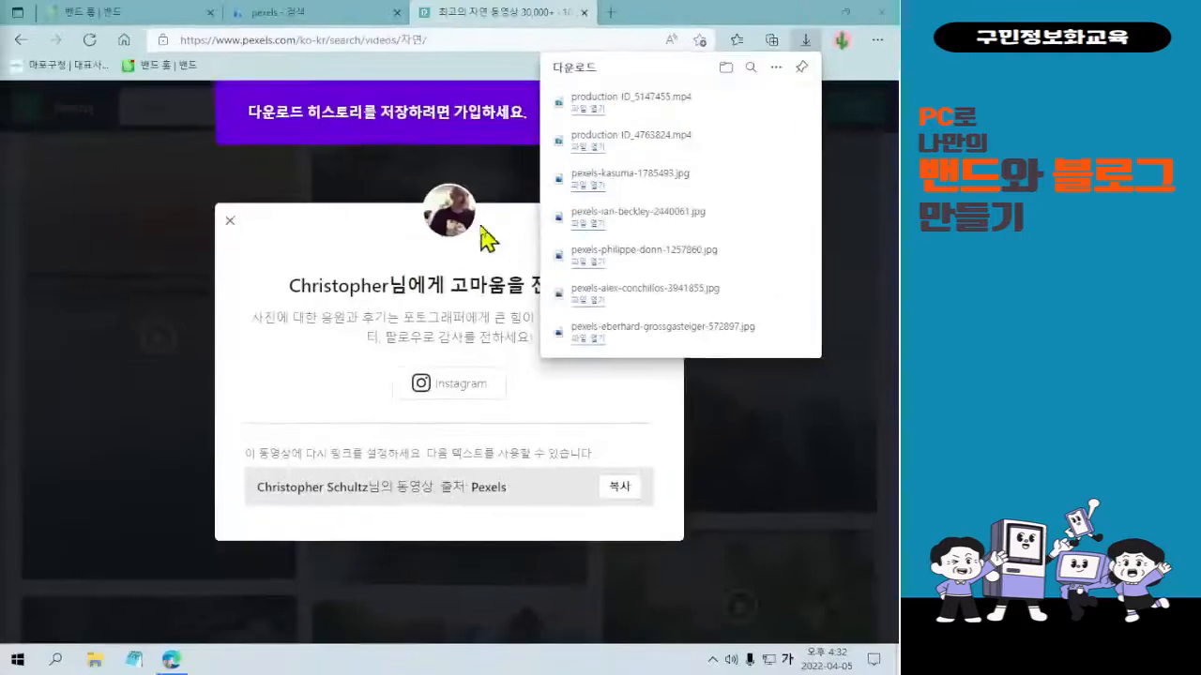
click(814, 17)
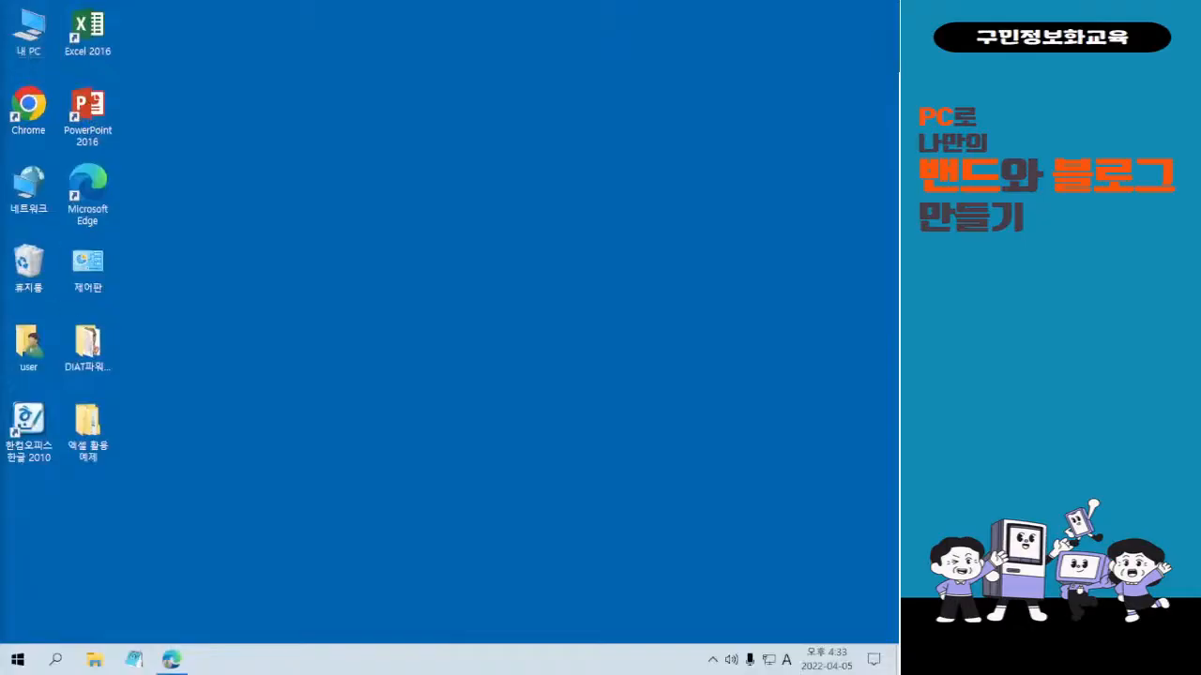
Check the saved photos and both video clips in the 다운로드 folder, then close it.
drag(148, 320, 273, 54)
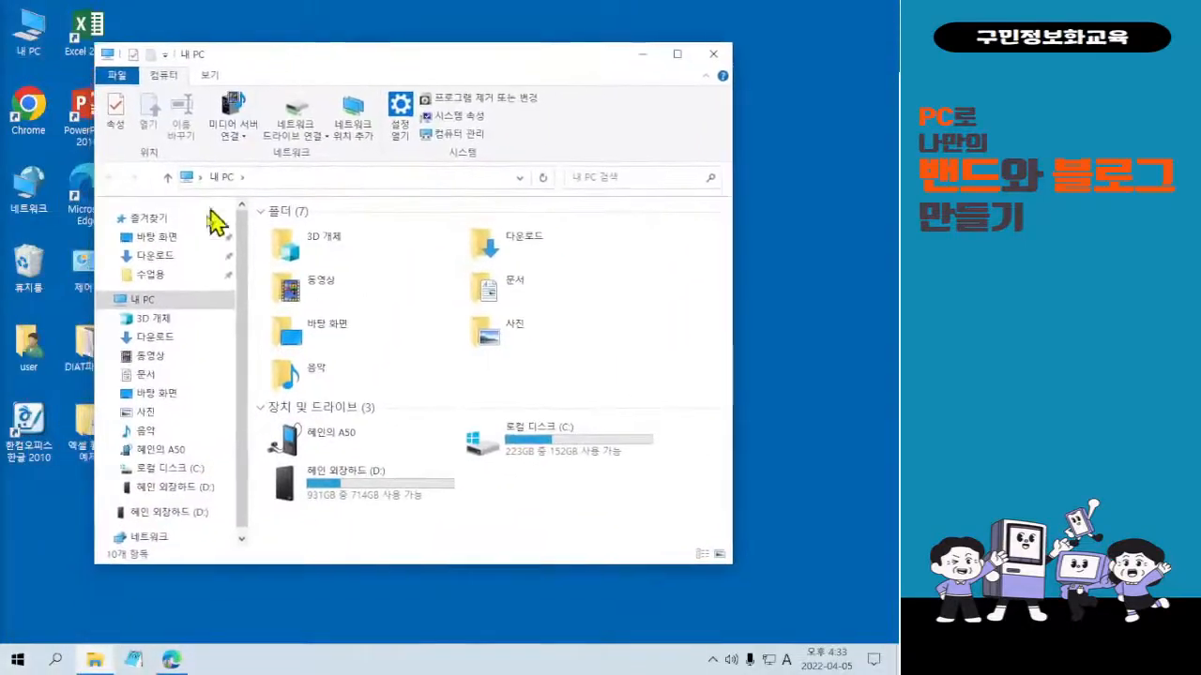
click(195, 257)
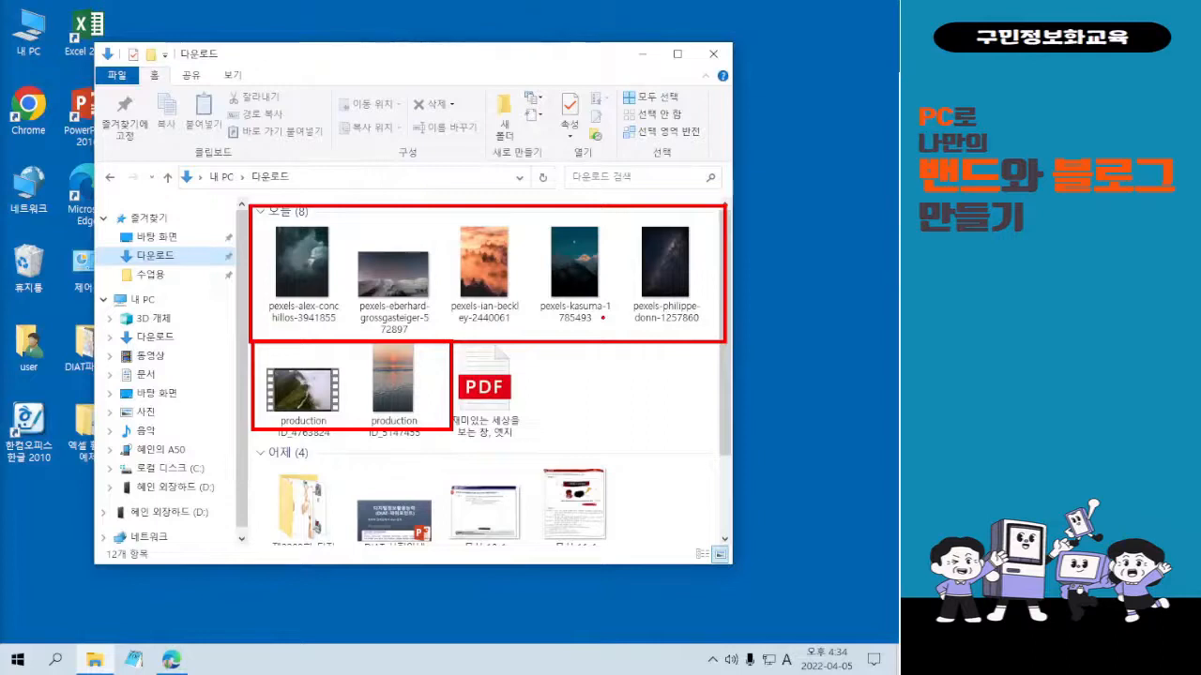
key(Escape)
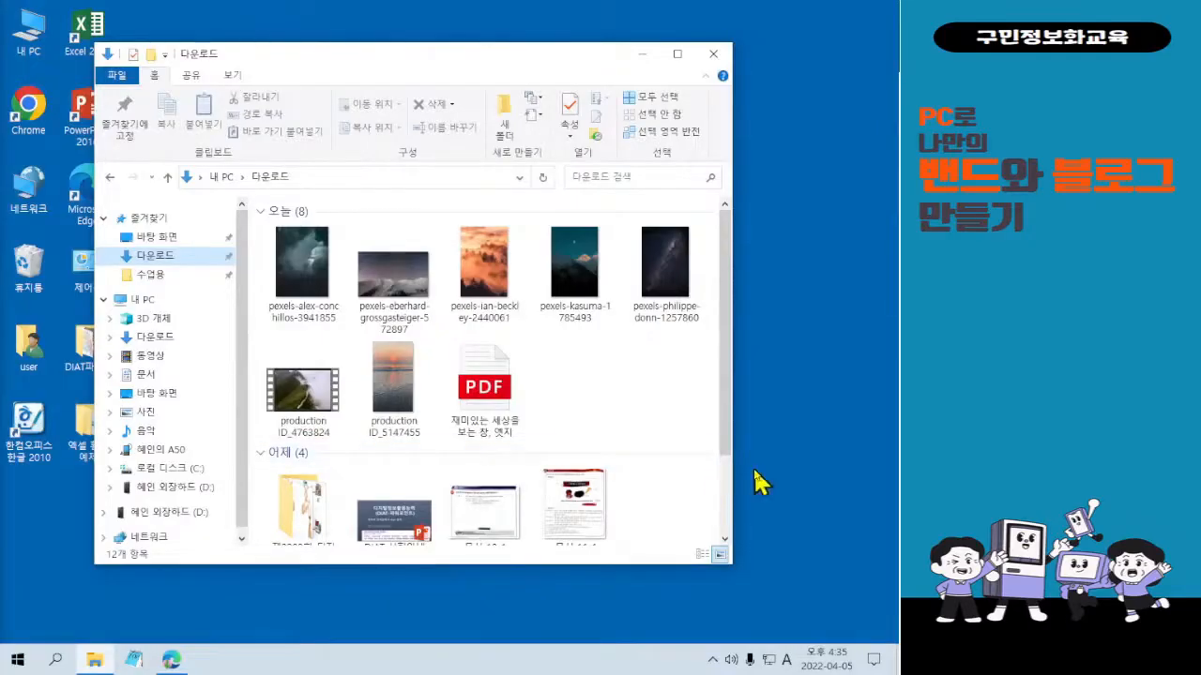
click(713, 54)
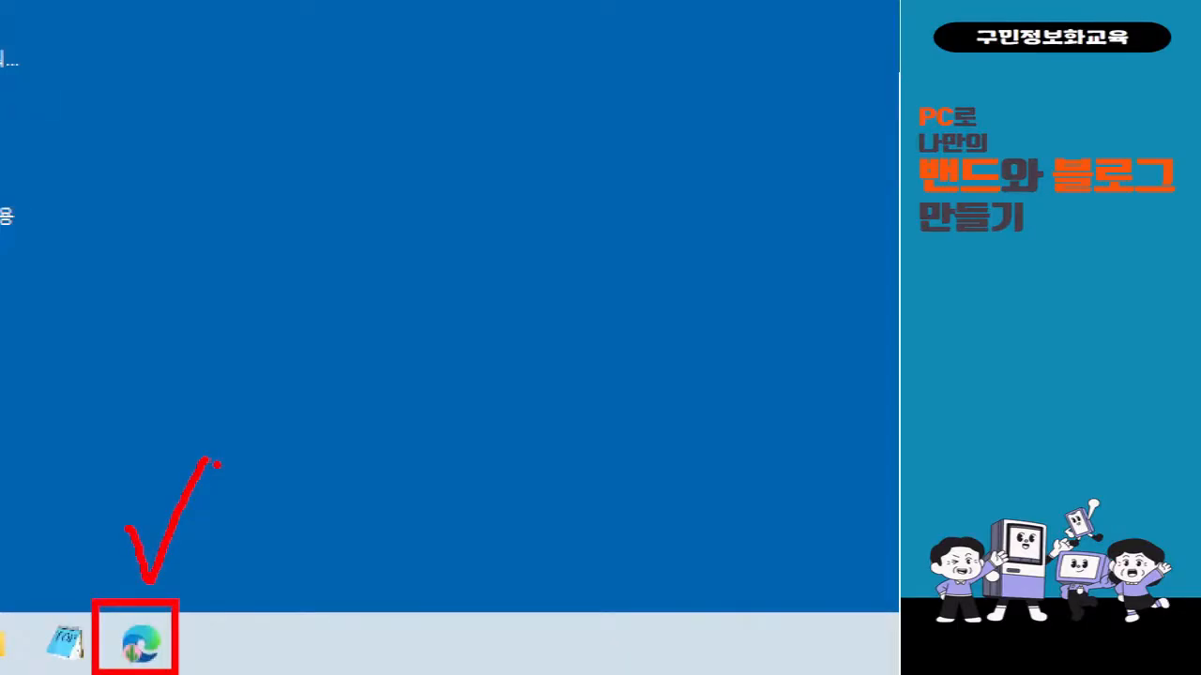
Restore Edge and switch to the '밴드 홈 | 밴드' tab.
click(141, 643)
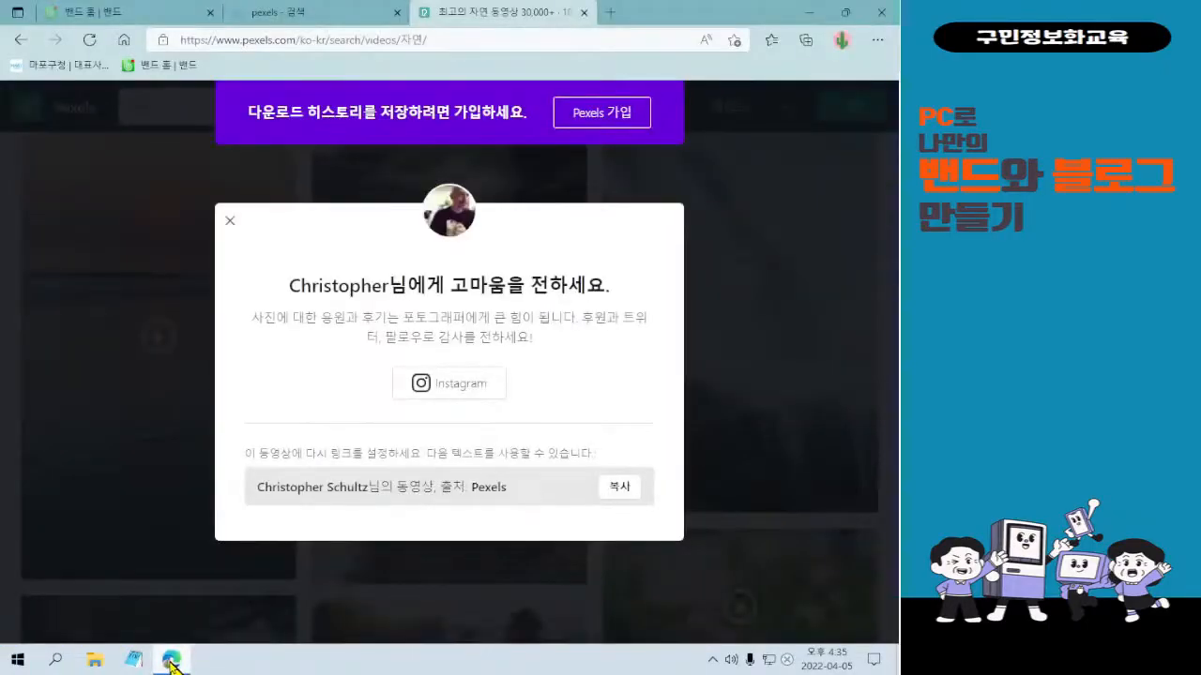
click(86, 15)
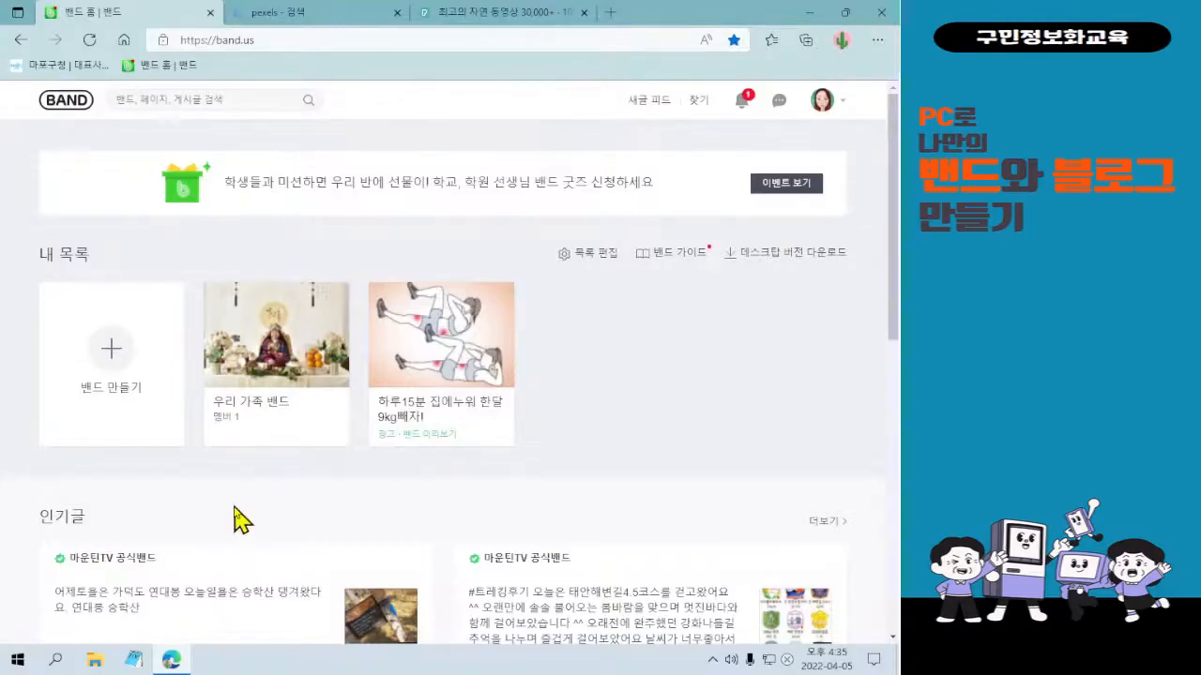
Minimize the BAND browser window and open a new File Explorer window with Win+E.
click(809, 26)
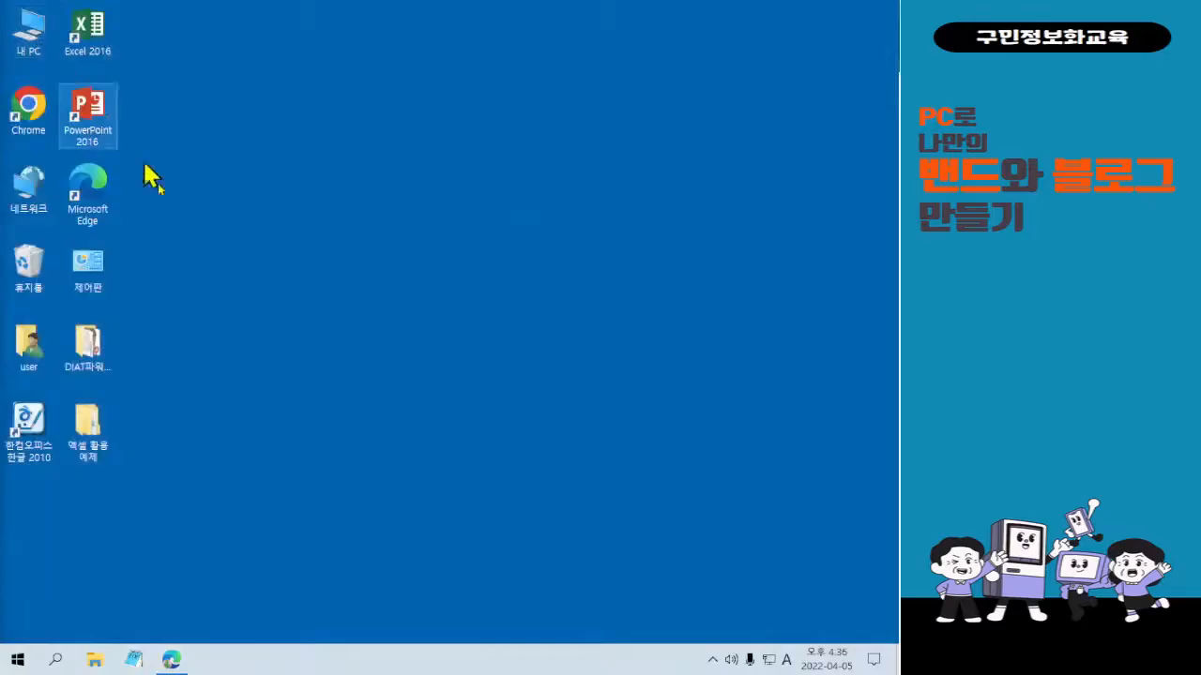
key(super+e)
View the pexels-alex-conchillos-3941855 photo from Downloads in Photos, then close it.
click(188, 259)
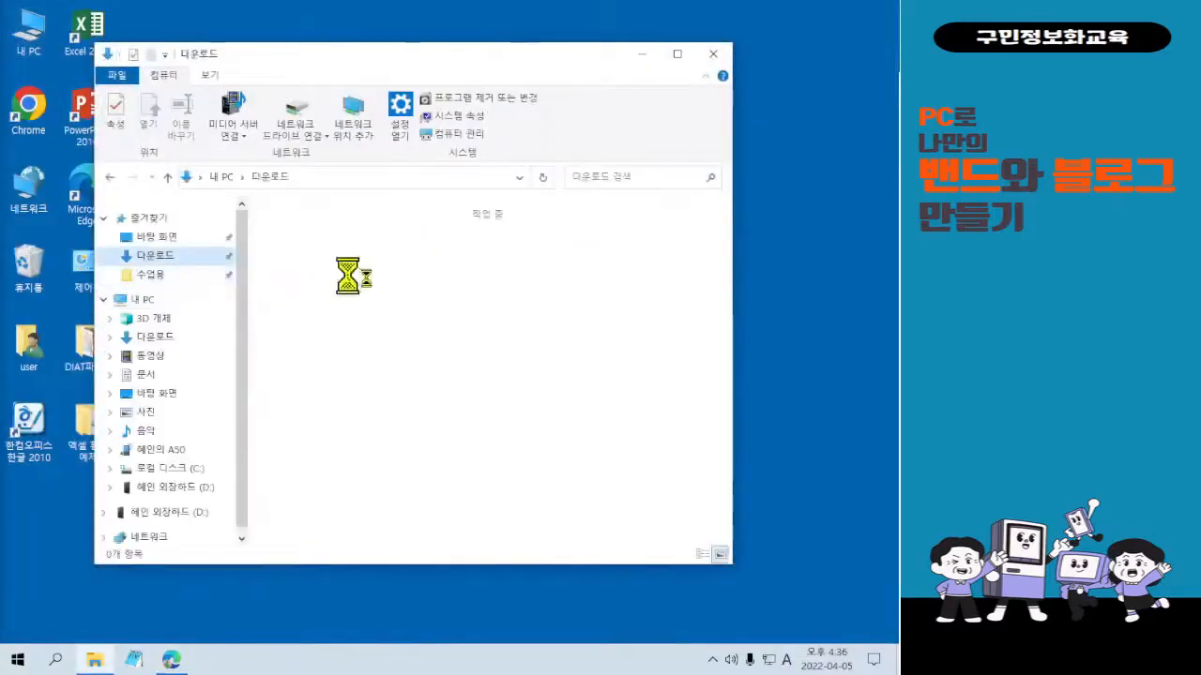
click(313, 248)
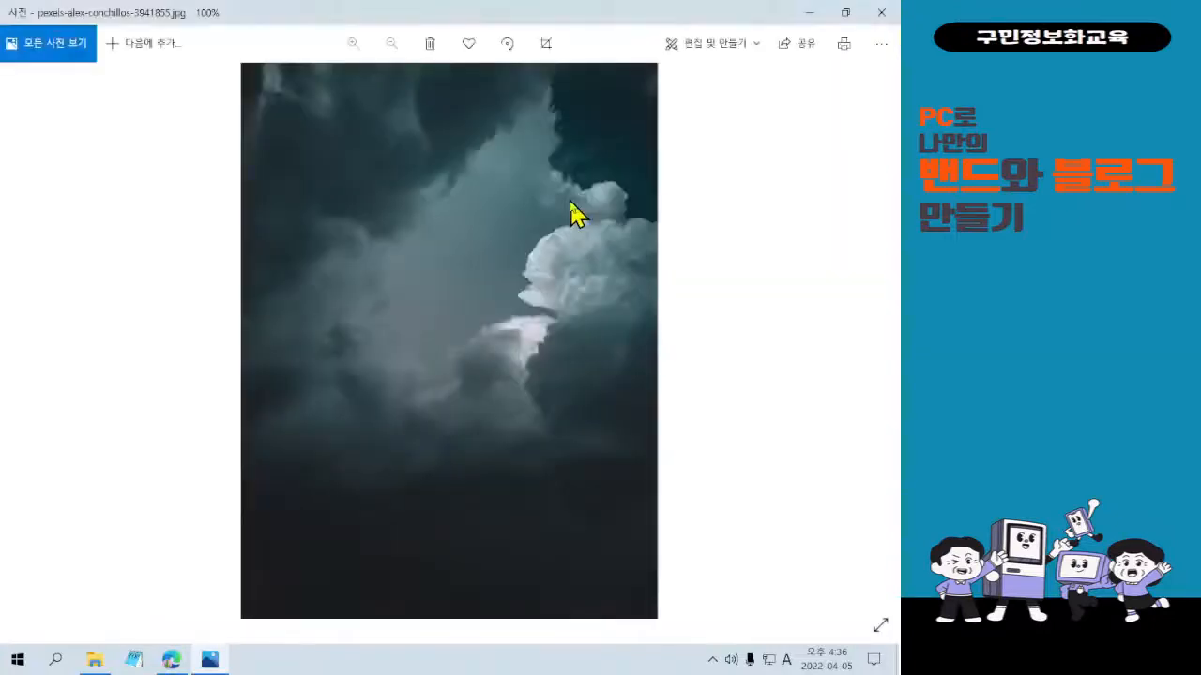
click(881, 12)
Review the photo's 연결 프로그램 > 다른 앱 선택 choices without changing anything, then close Downloads.
right_click(316, 298)
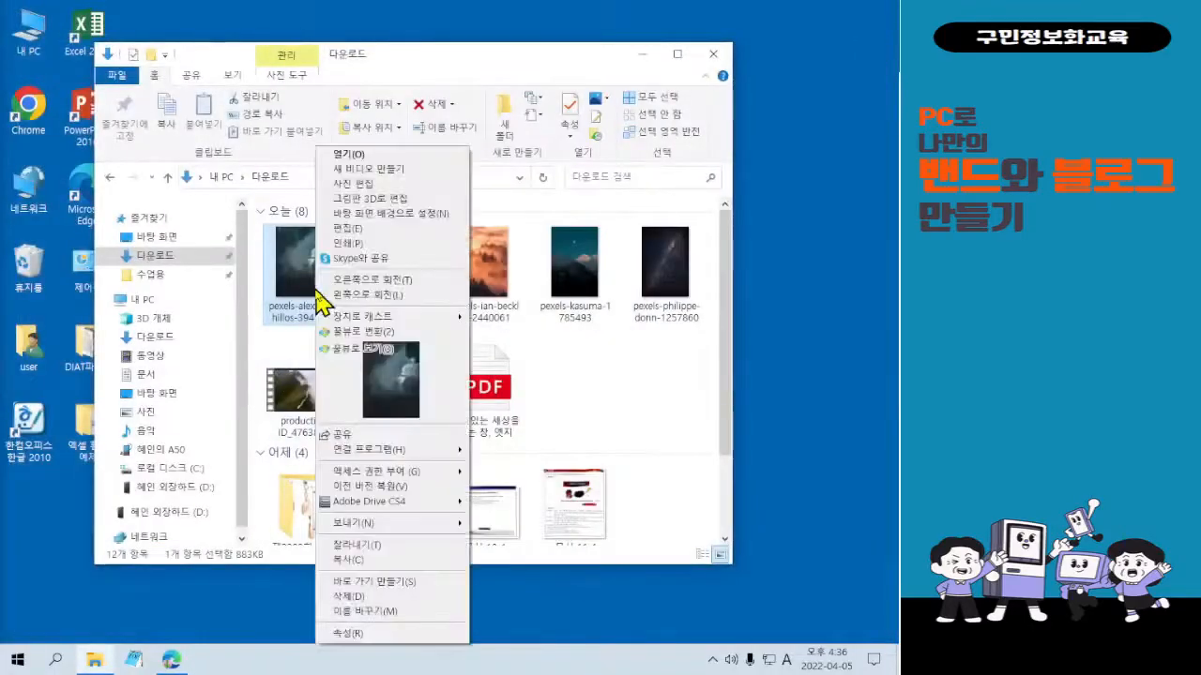
mouse_move(415, 457)
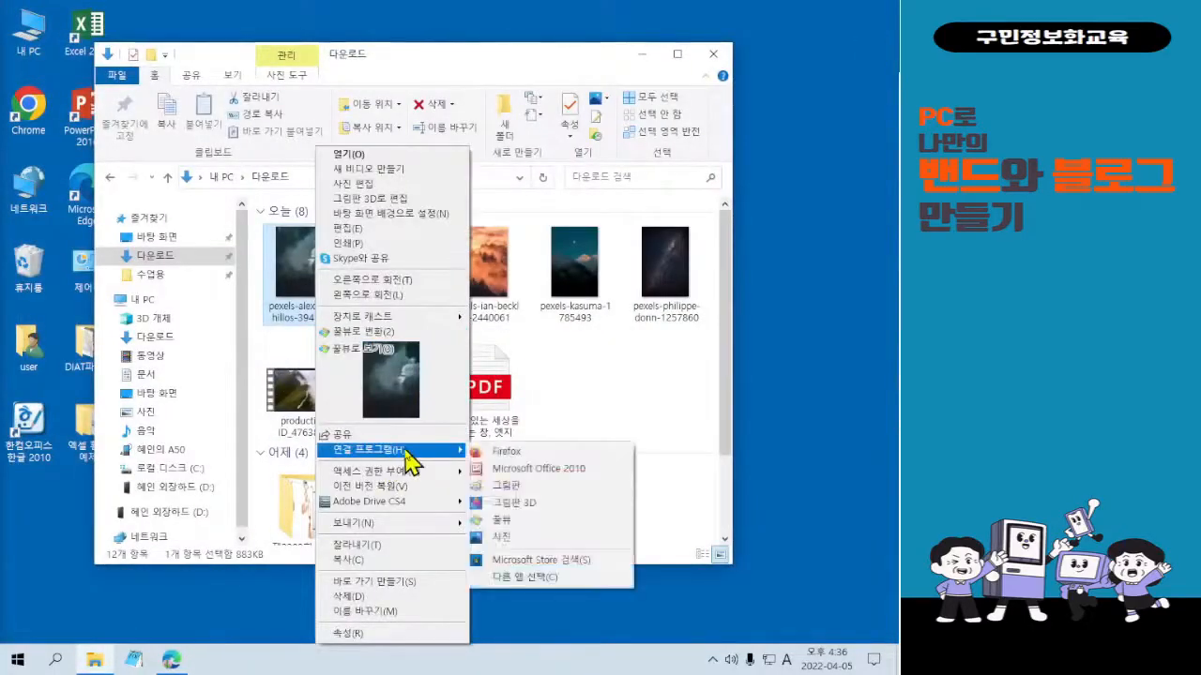
click(560, 578)
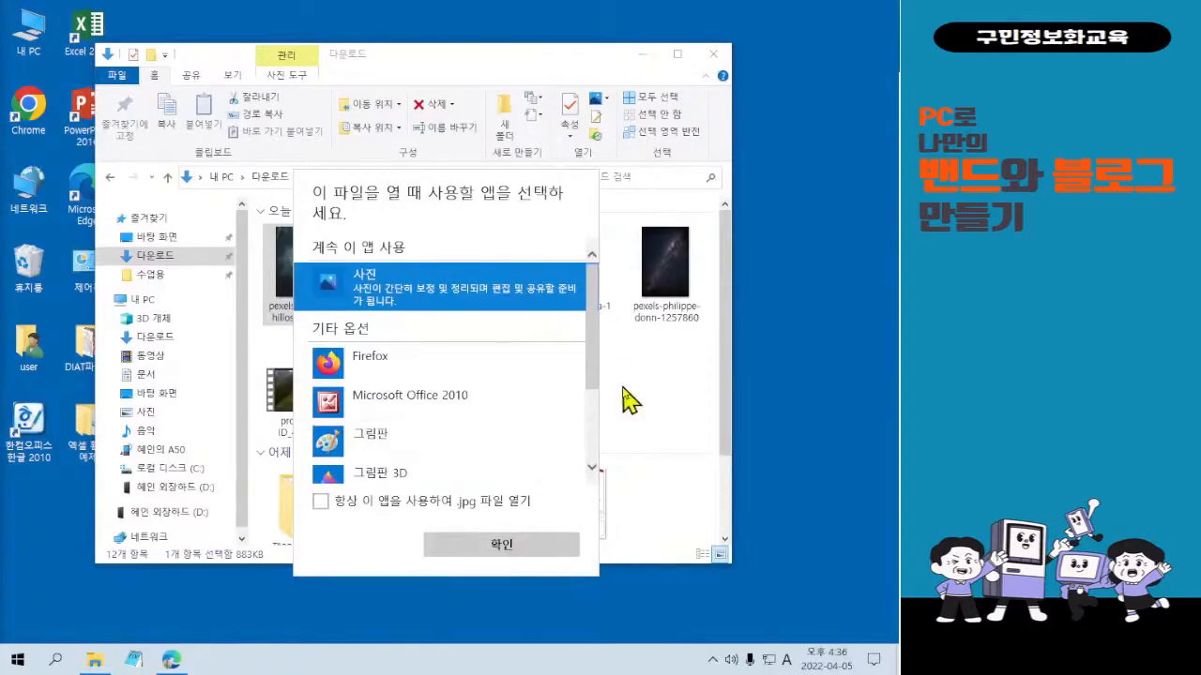
scroll(449, 355, down, 1)
scroll(449, 355, down, 3)
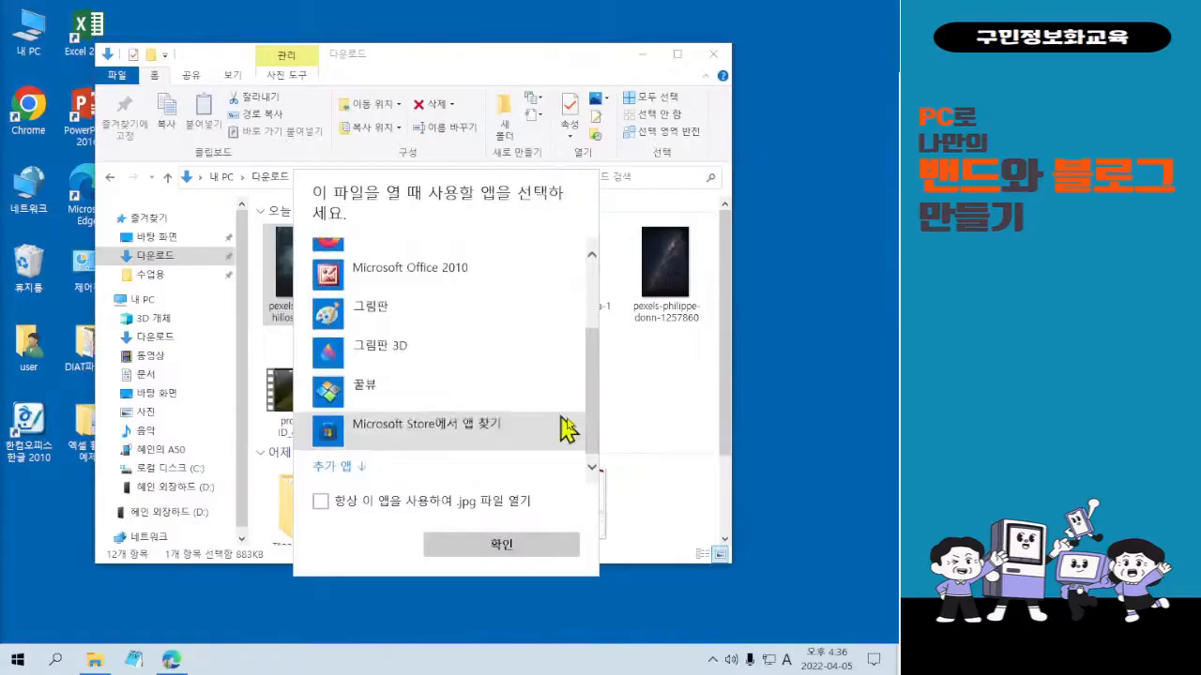
click(614, 428)
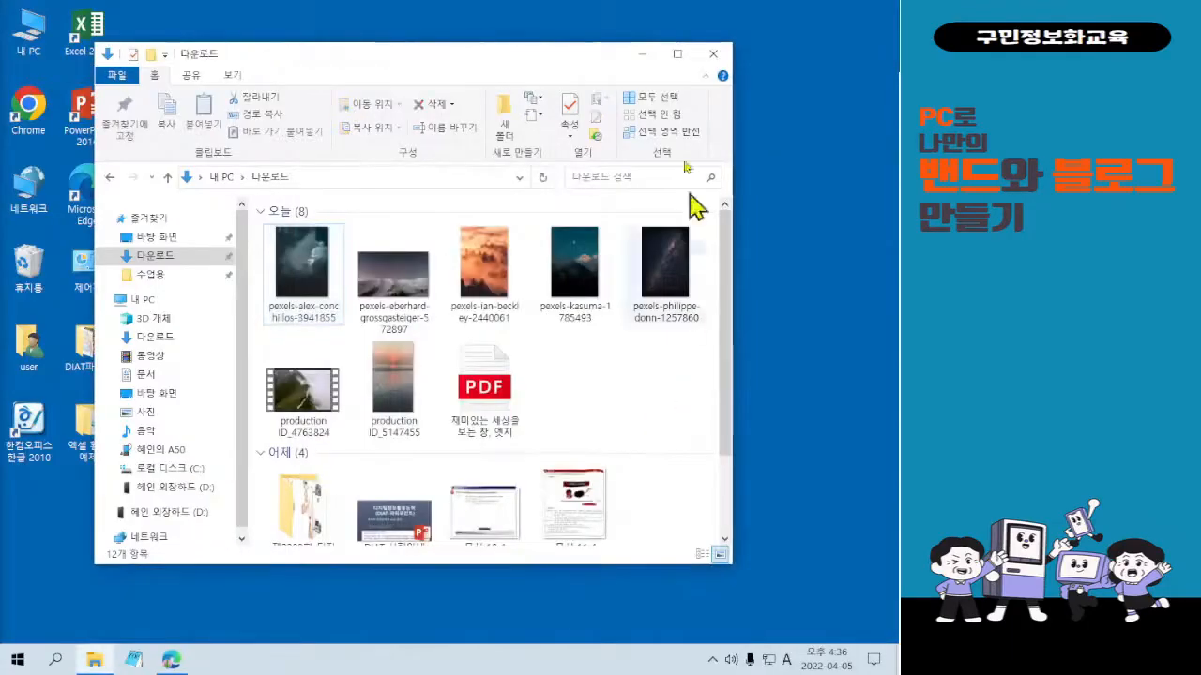
click(715, 55)
Restore the BAND home page and mark up the 내 목록 band list for viewers.
click(171, 661)
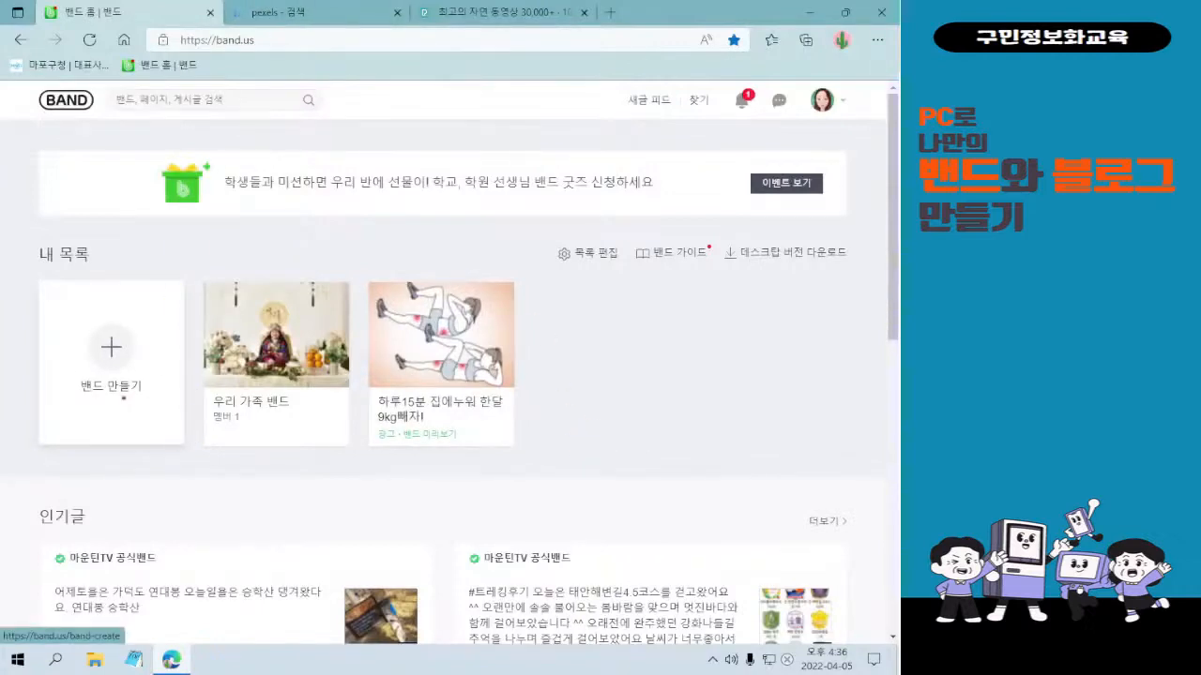
mouse_move(34, 273)
mouse_down()
mouse_move(185, 428)
mouse_move(183, 446)
mouse_up()
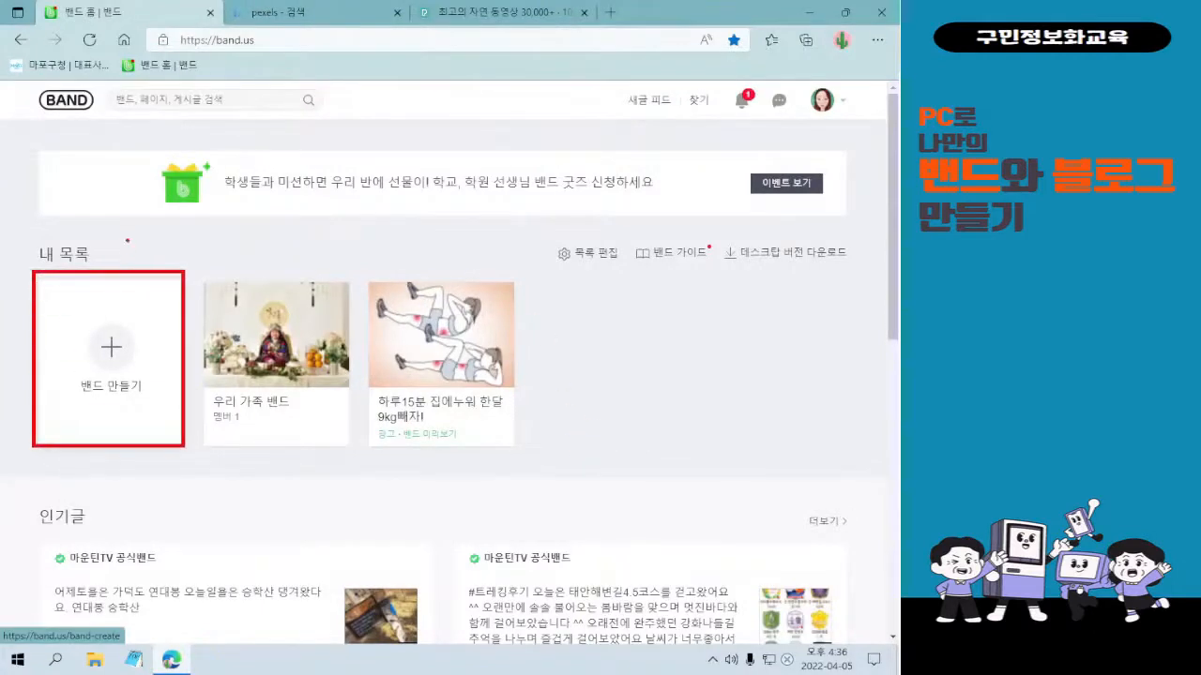
drag(128, 233, 158, 227)
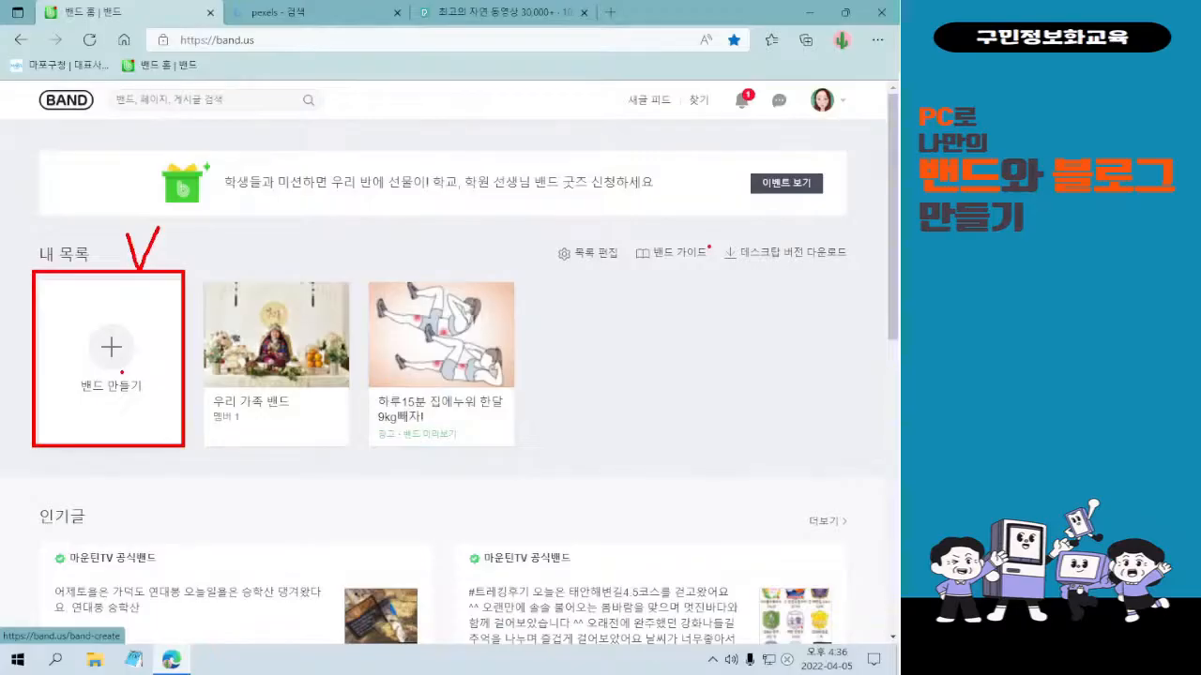
Begin a new band via 밴드 만들기 and choose the 취미, 동호회 (hobby and club) type.
click(119, 380)
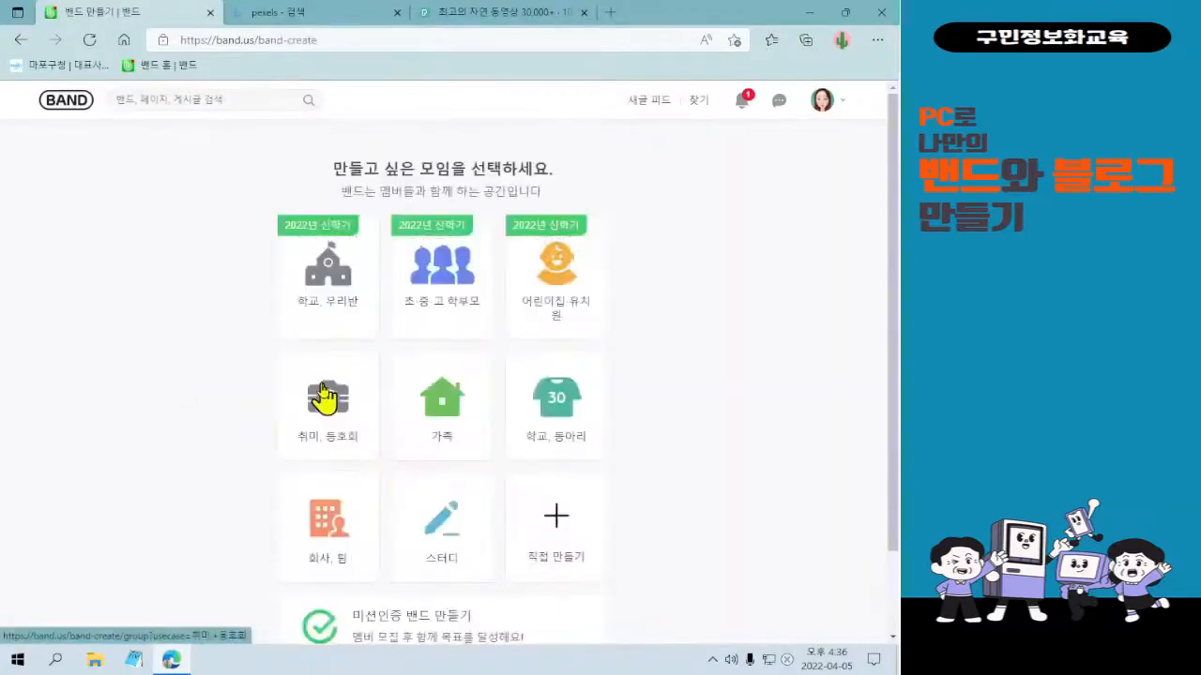
scroll(570, 421, down, 1)
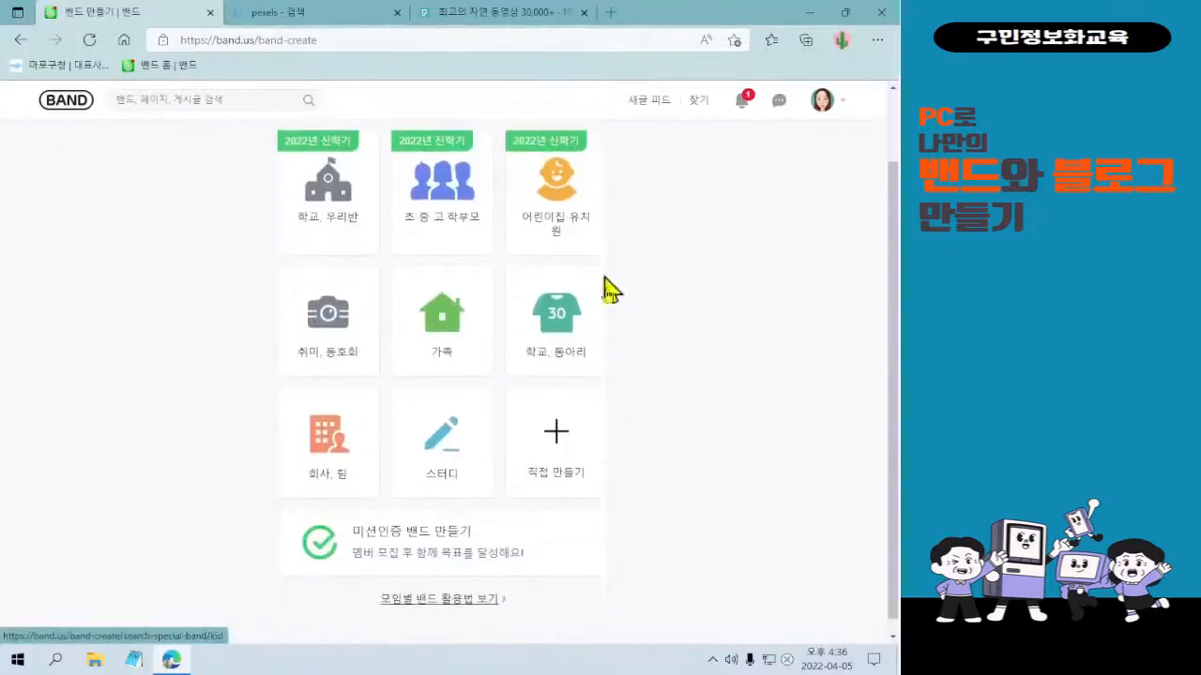
scroll(640, 384, up, 1)
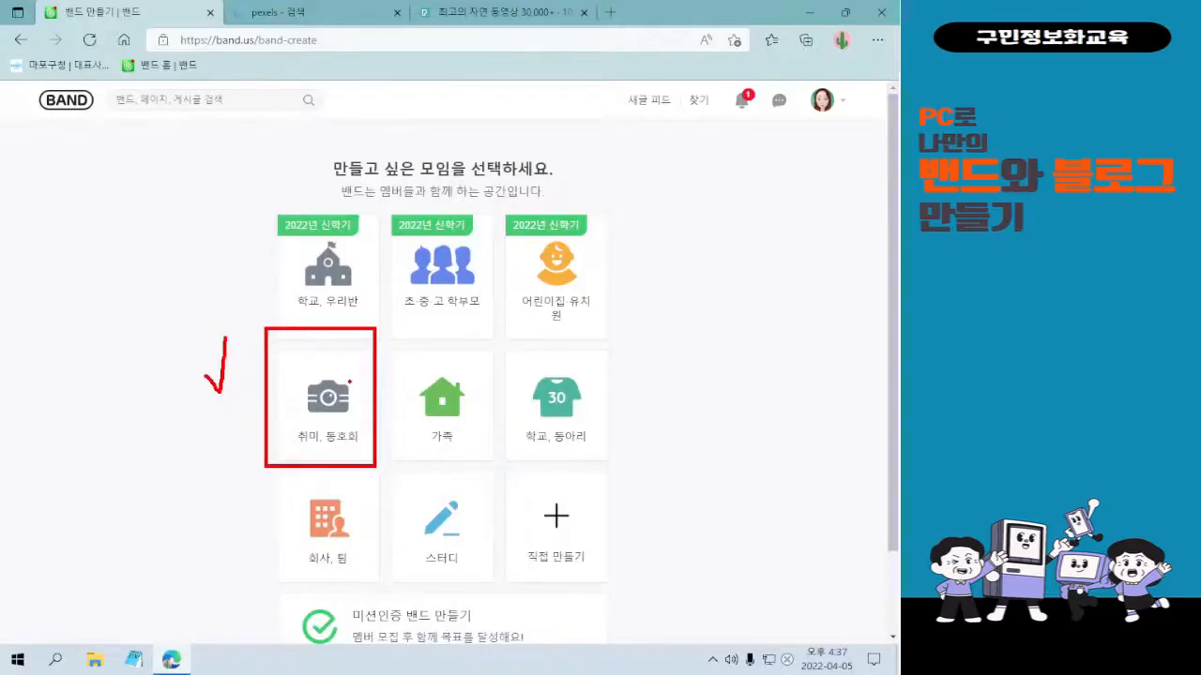
click(330, 394)
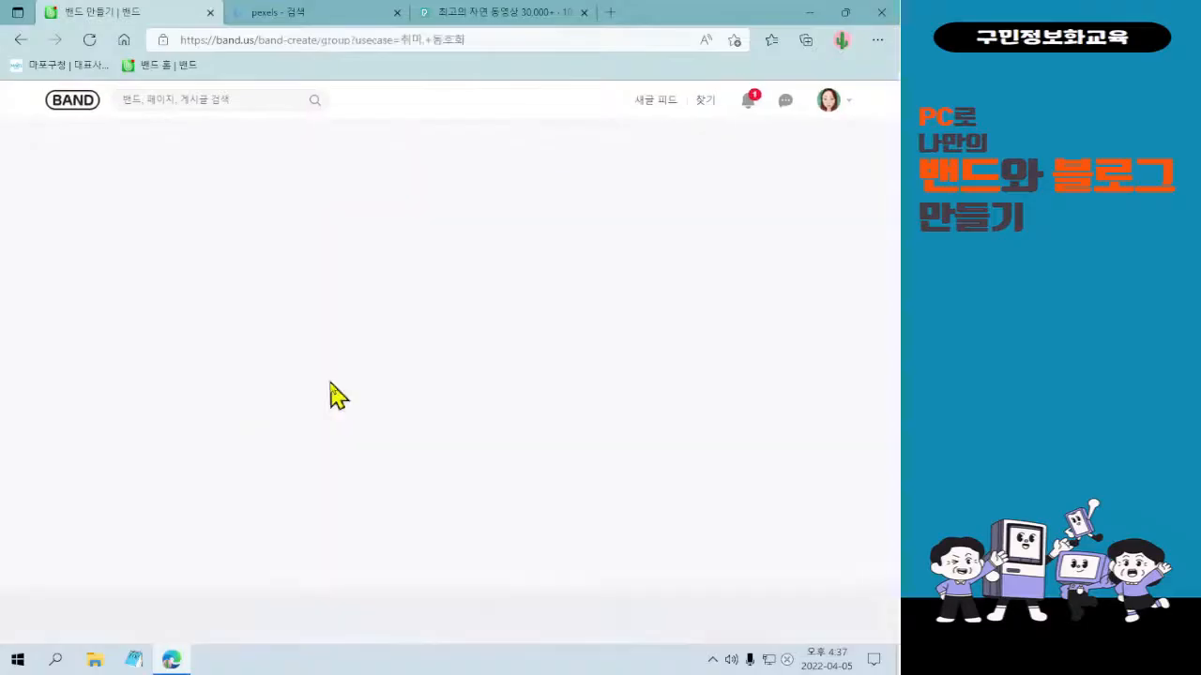
Enter 오늘의 명언 as the new band's name.
click(151, 202)
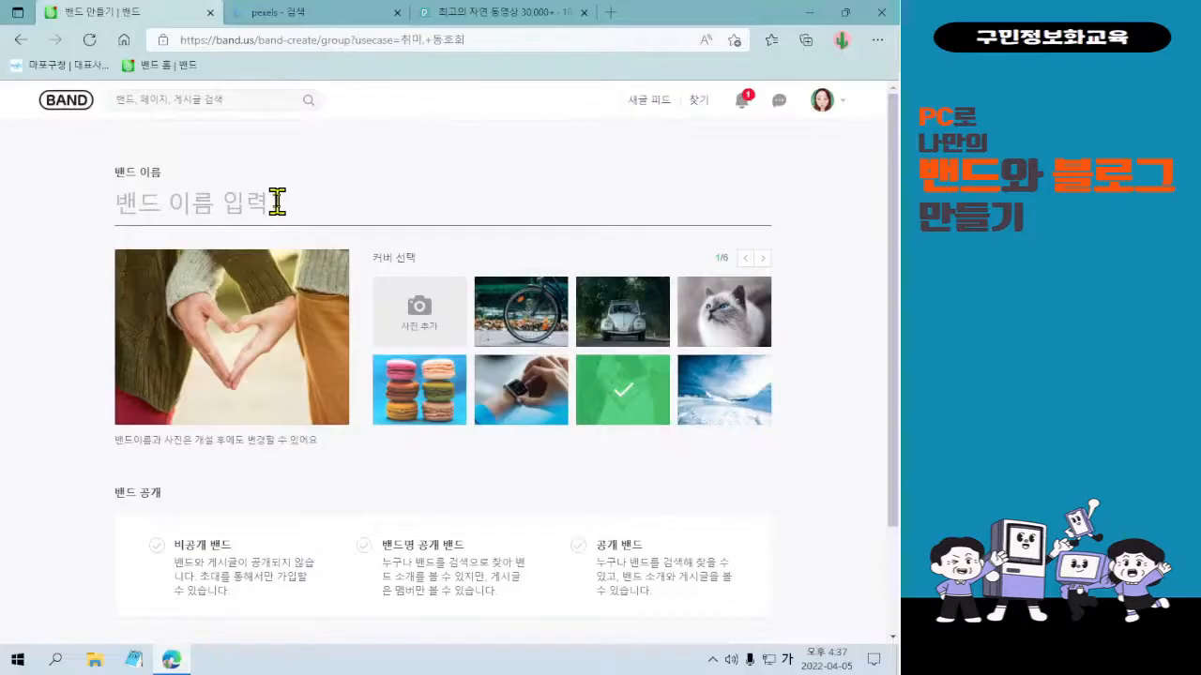
text(오늘의 명언)
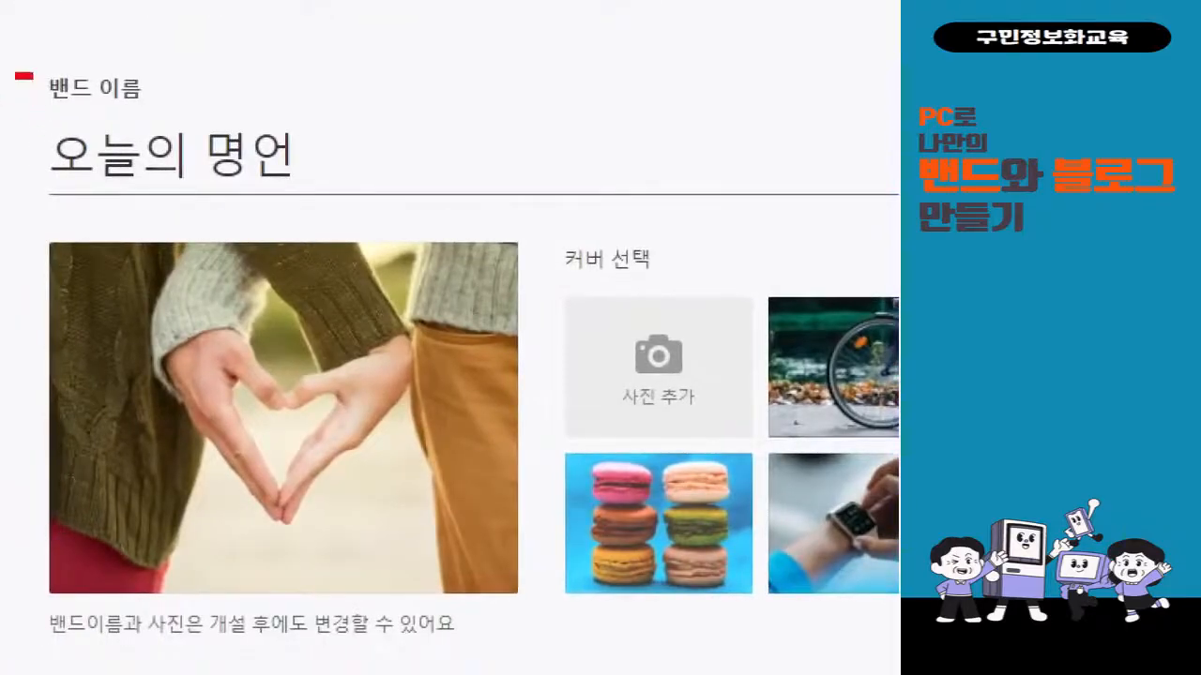
drag(15, 73, 344, 198)
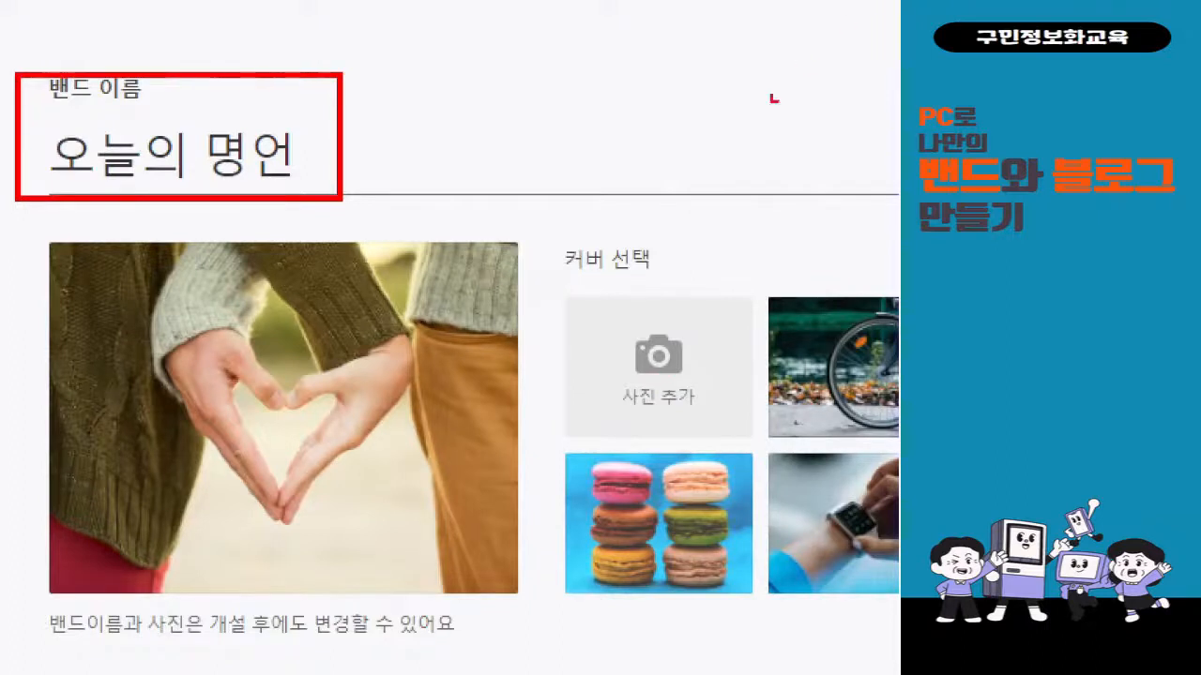
mouse_move(532, 222)
mouse_down()
mouse_move(716, 432)
mouse_move(762, 467)
mouse_up()
mouse_move(526, 223)
mouse_down()
mouse_move(466, 134)
mouse_move(338, 79)
mouse_up()
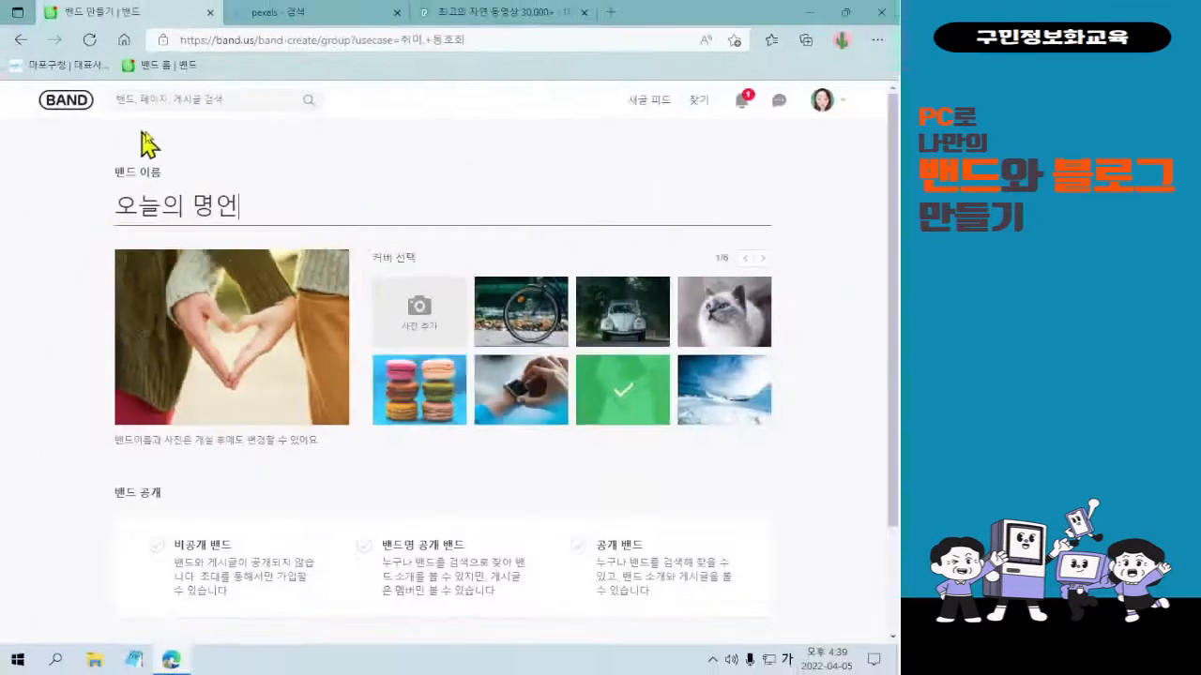
Upload the dark moonlit mountain pexels-kasuma photo from Downloads as the band cover.
click(651, 400)
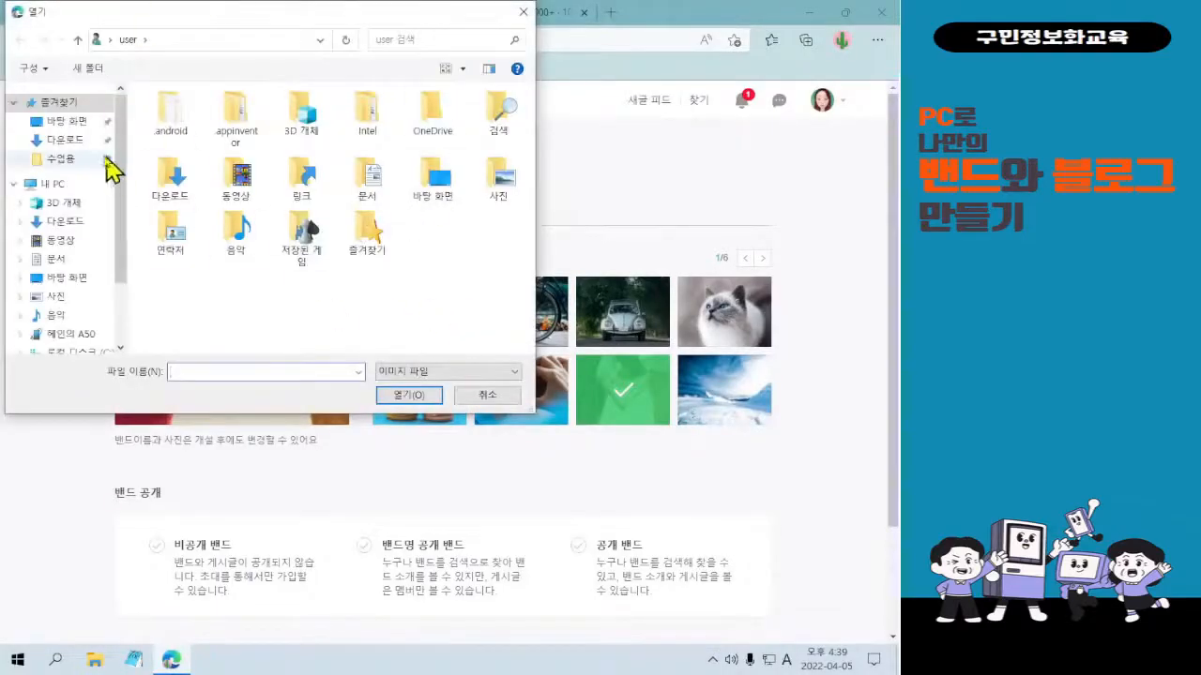
click(66, 140)
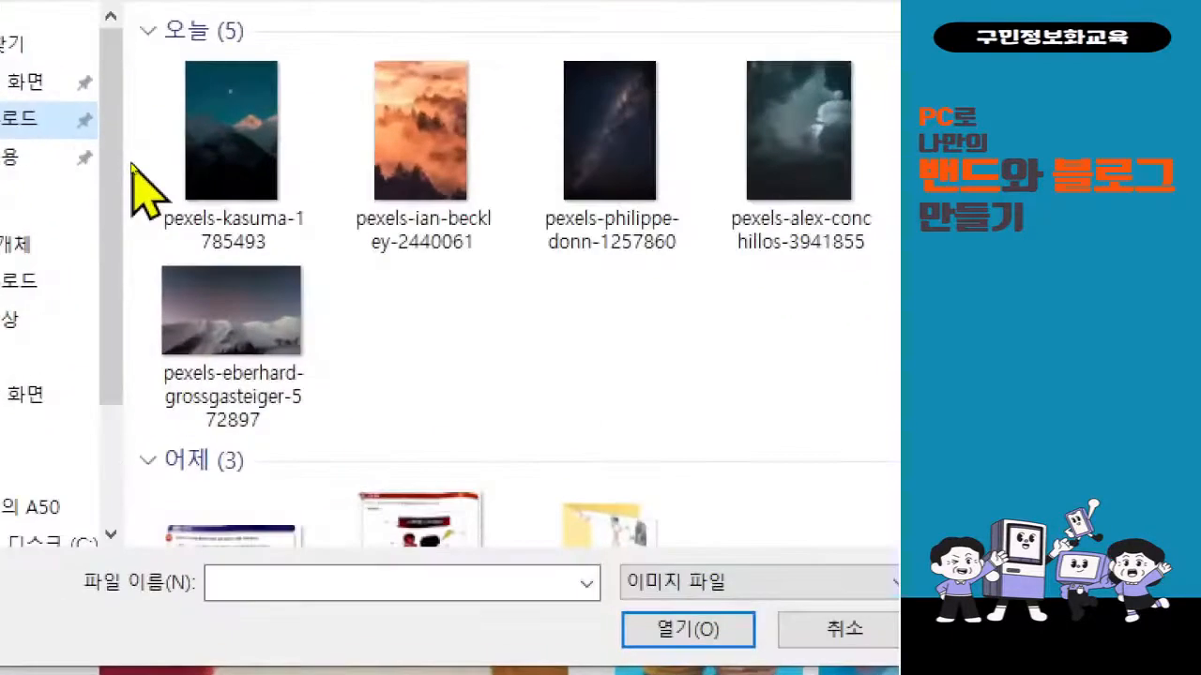
scroll(141, 187, down, 2)
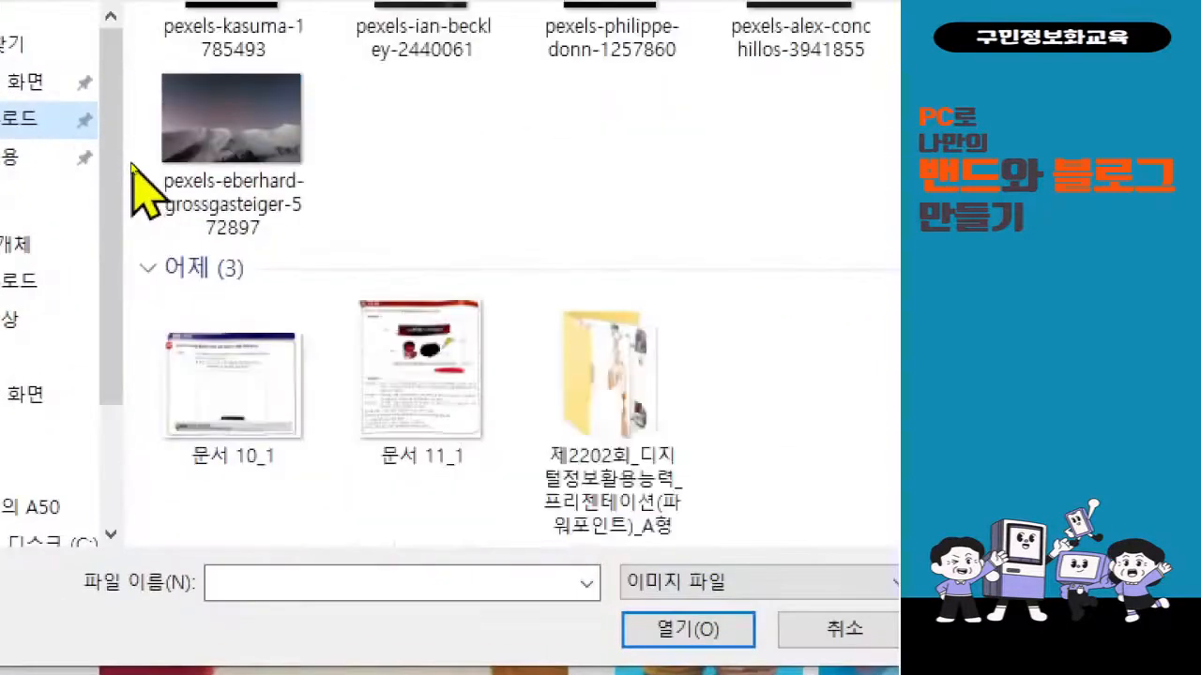
scroll(138, 187, up, 2)
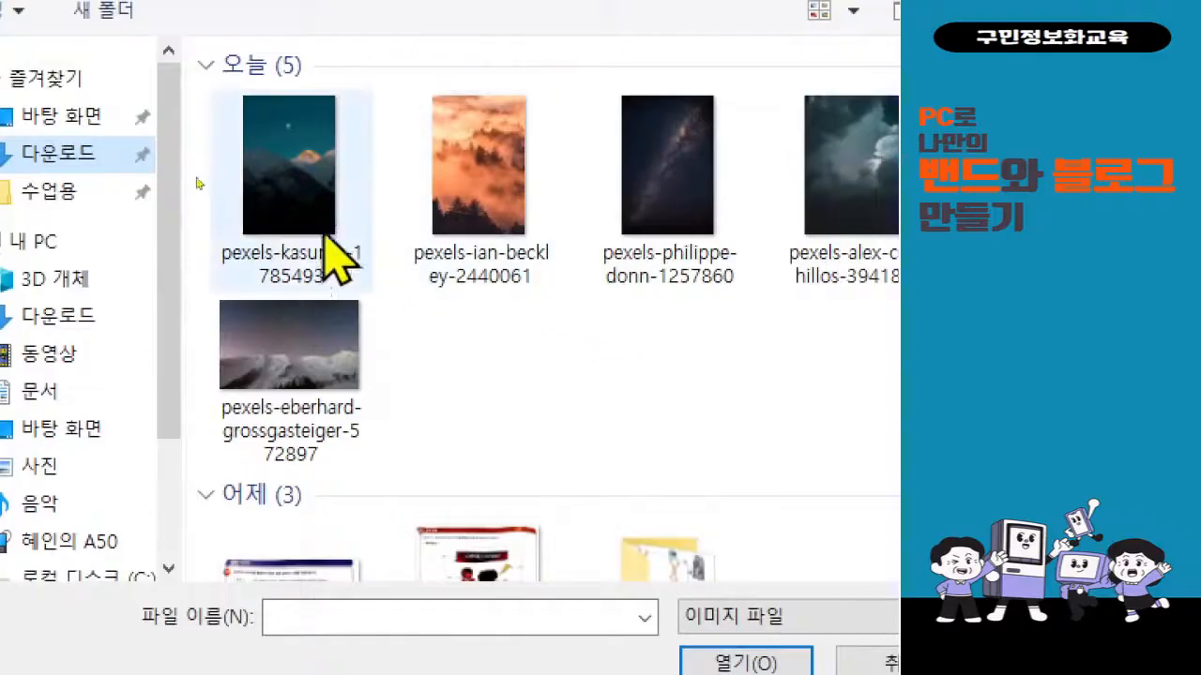
double_click(300, 196)
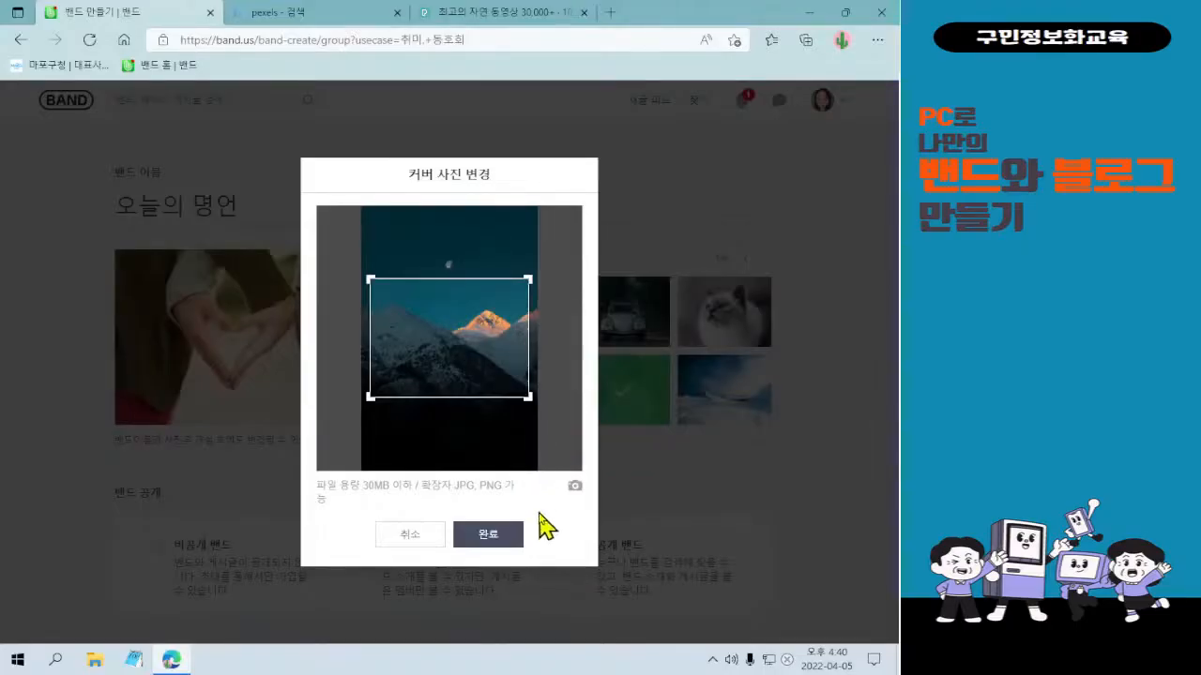
Frame the crop box around the moon and sunlit peaks and confirm the cover with 완료.
drag(437, 324, 450, 287)
click(438, 342)
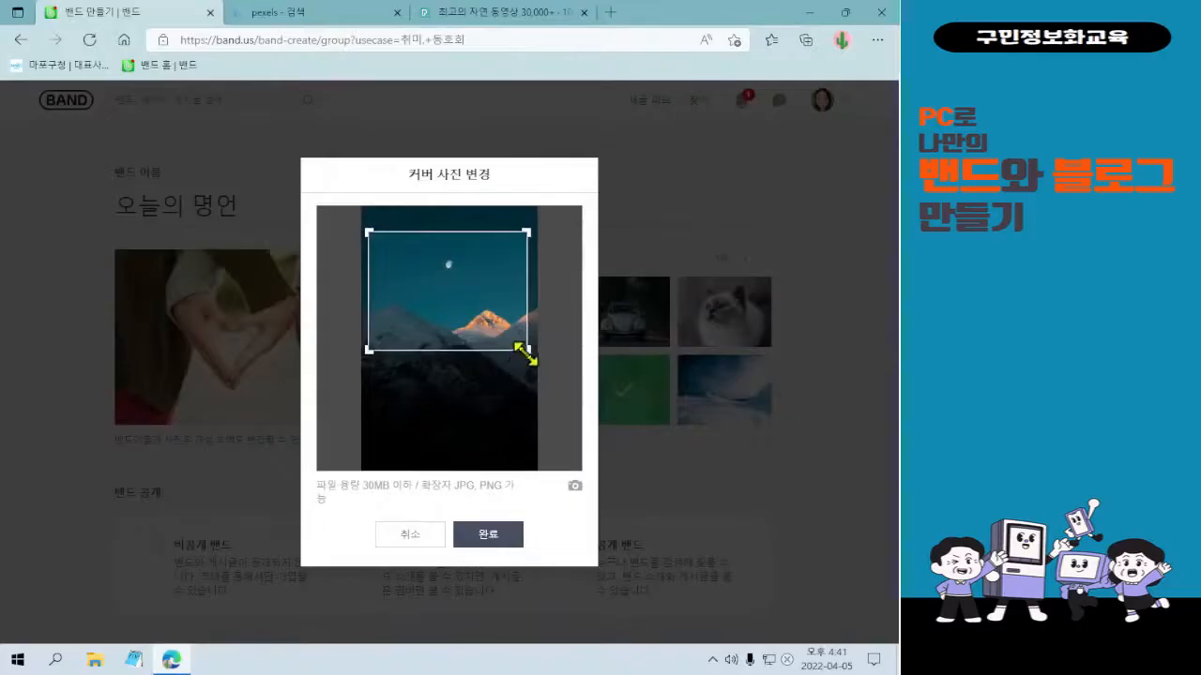
drag(526, 352, 538, 356)
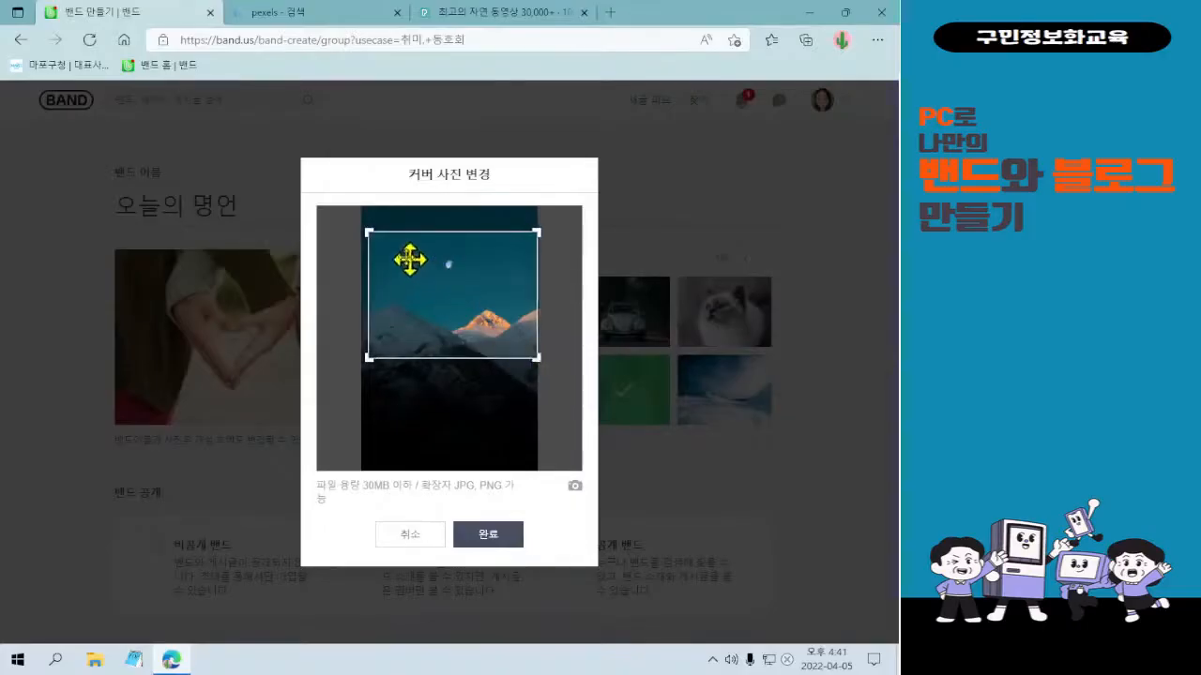
drag(367, 231, 360, 226)
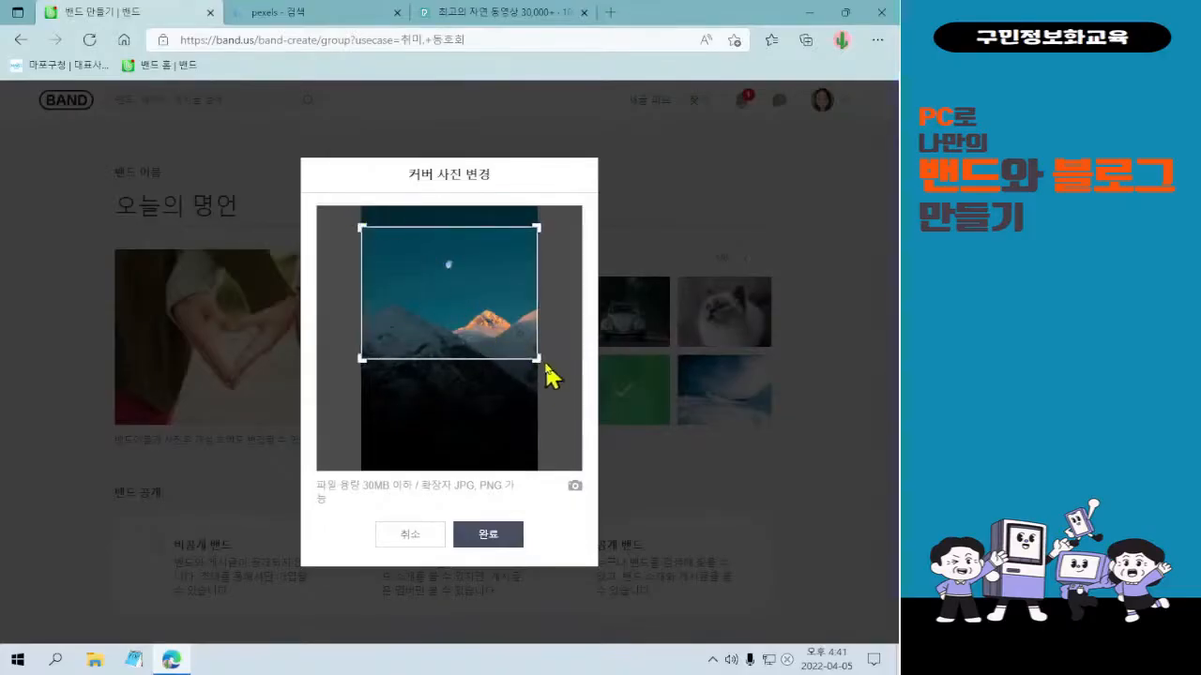
mouse_move(540, 356)
mouse_down()
mouse_move(491, 315)
mouse_move(538, 360)
mouse_up()
drag(471, 321, 475, 324)
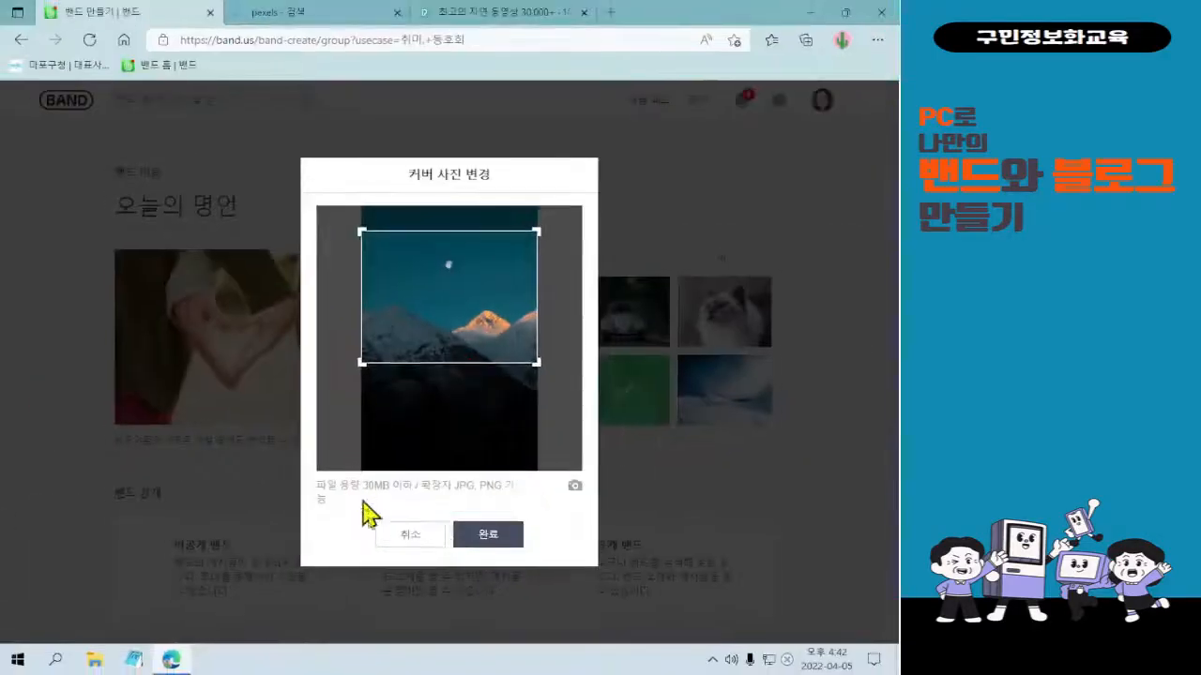
click(465, 543)
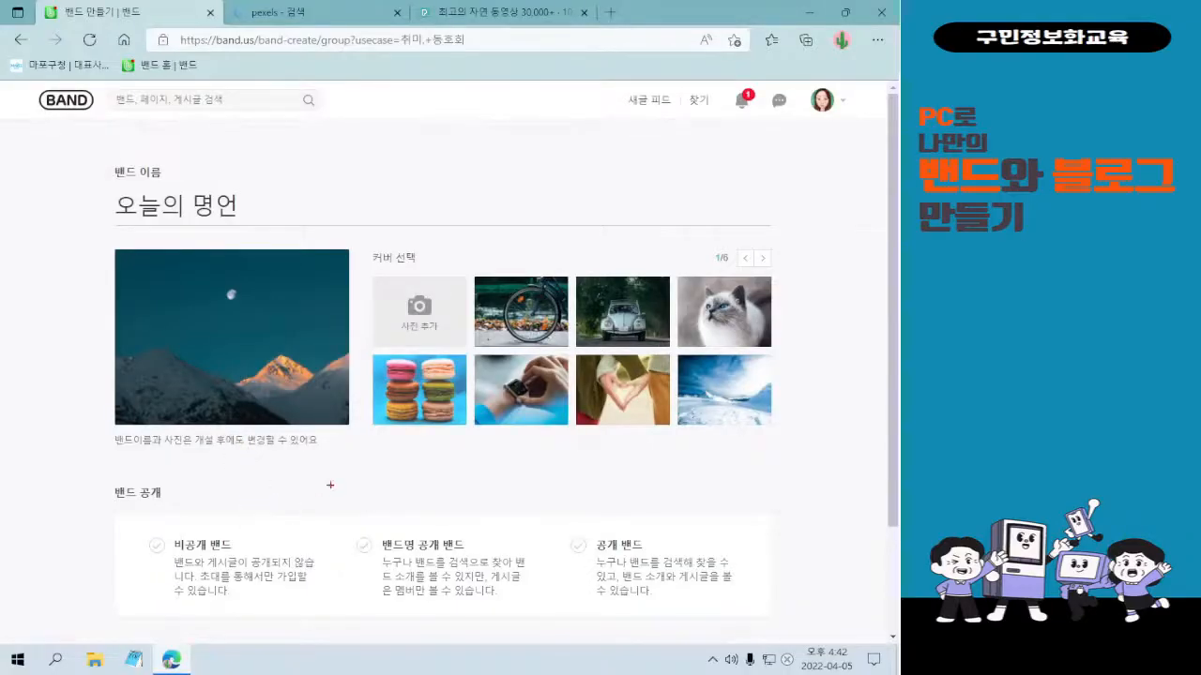
text(t)
text(30)
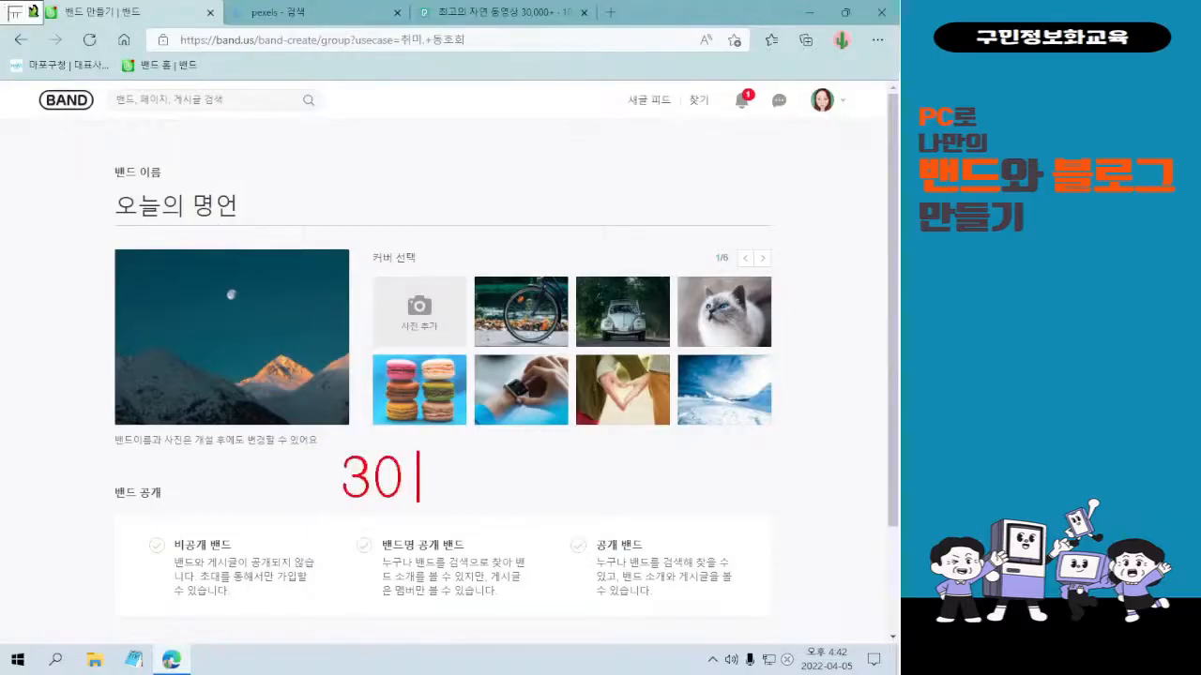
text(mb)
key(Escape)
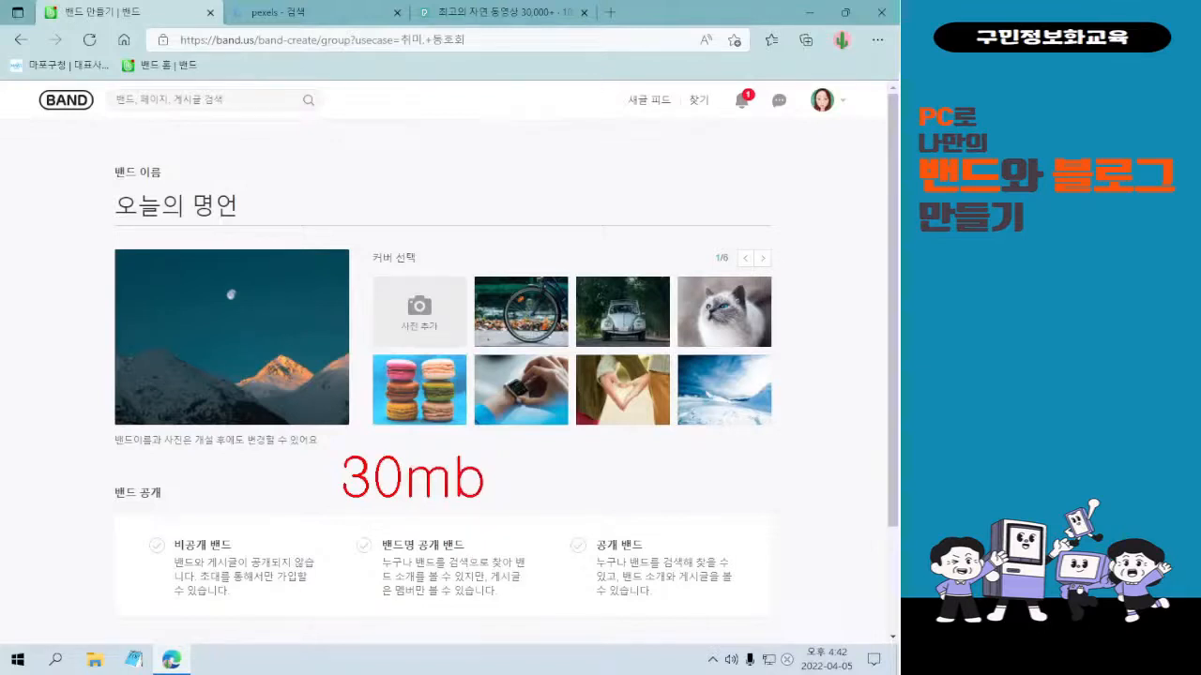
click(94, 659)
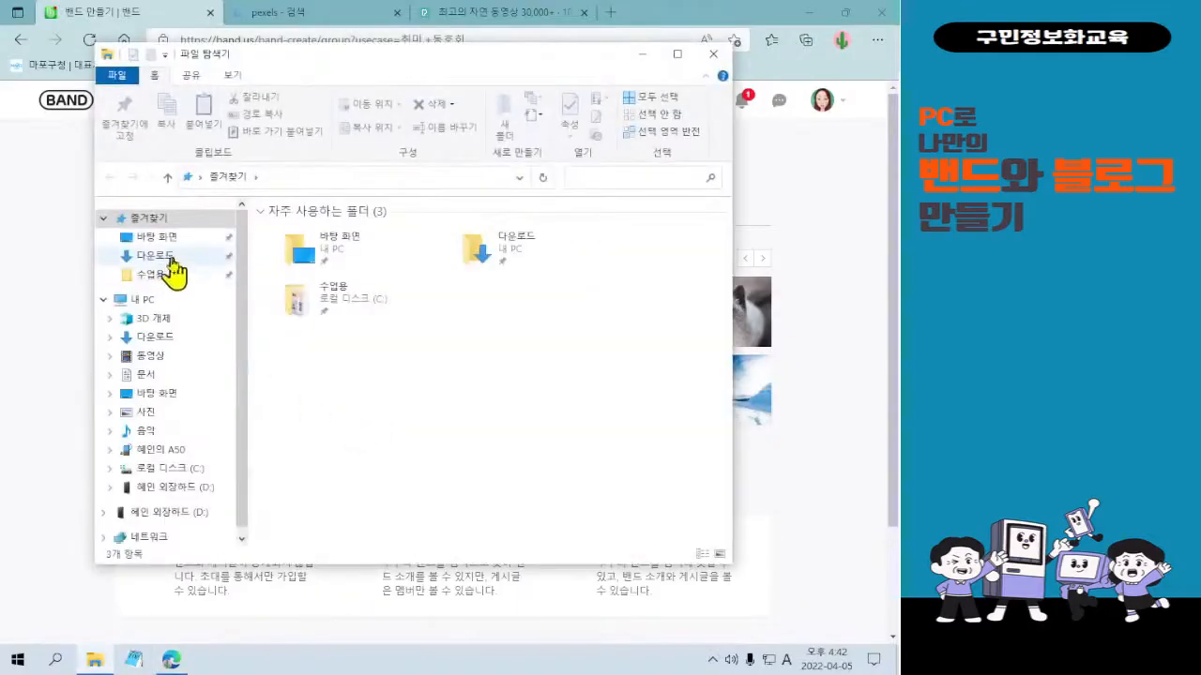
click(174, 275)
click(169, 257)
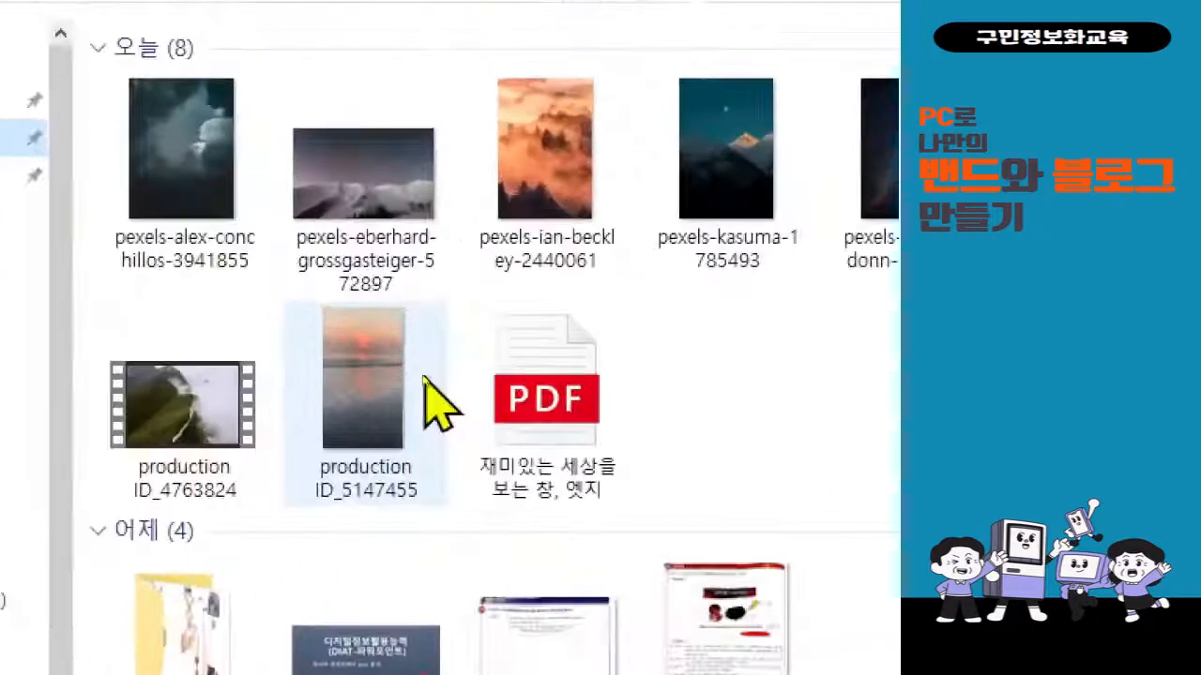
double_click(311, 255)
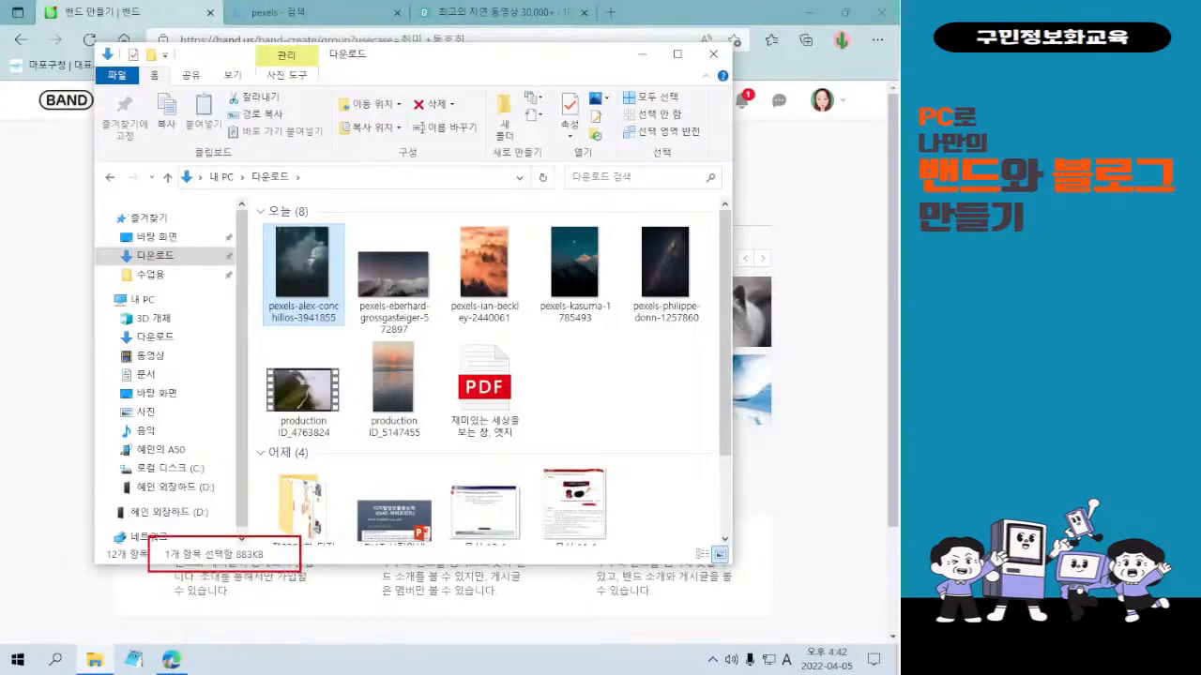
click(405, 306)
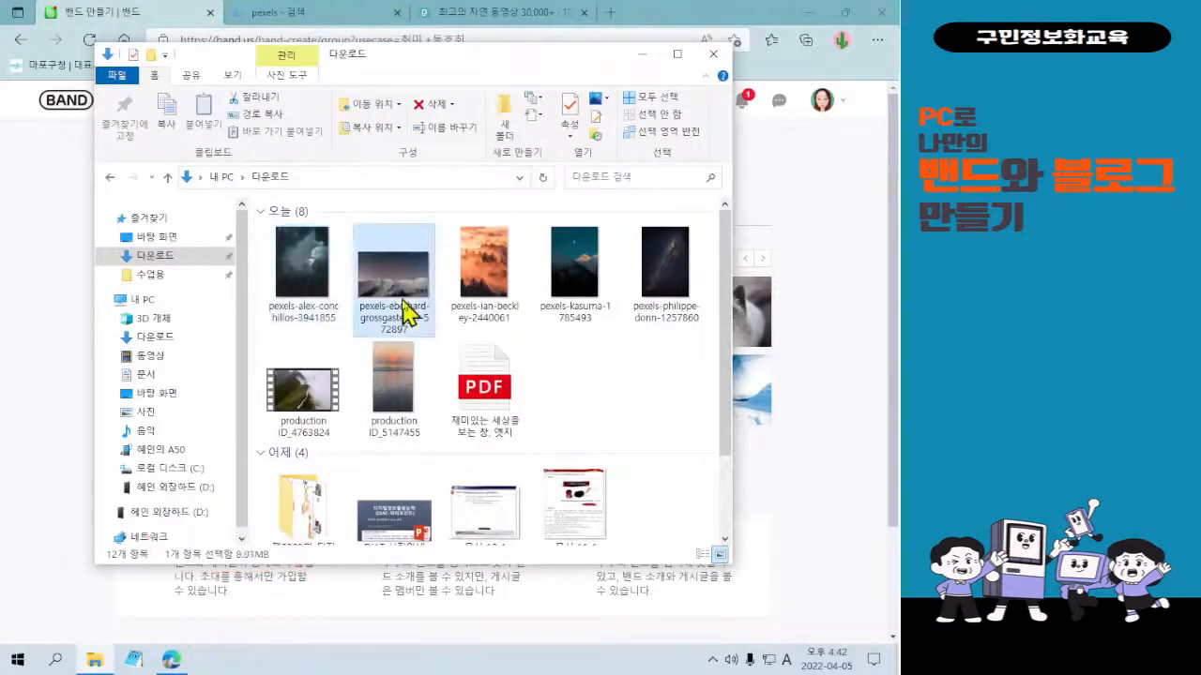
click(507, 274)
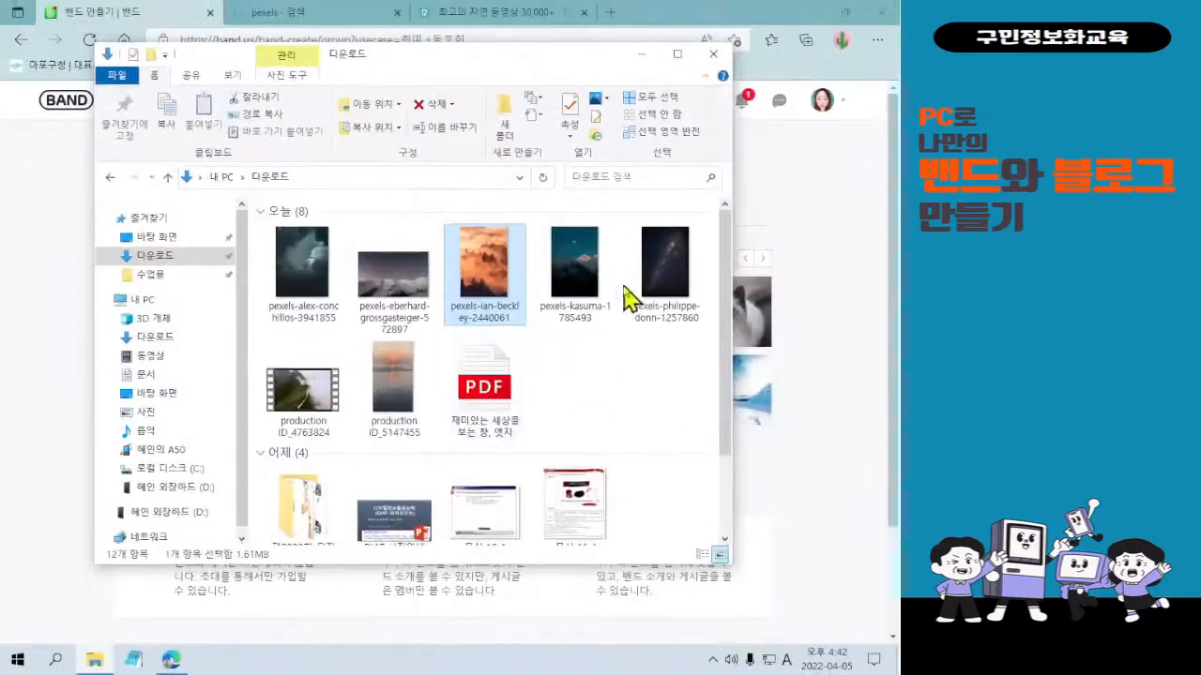
click(575, 291)
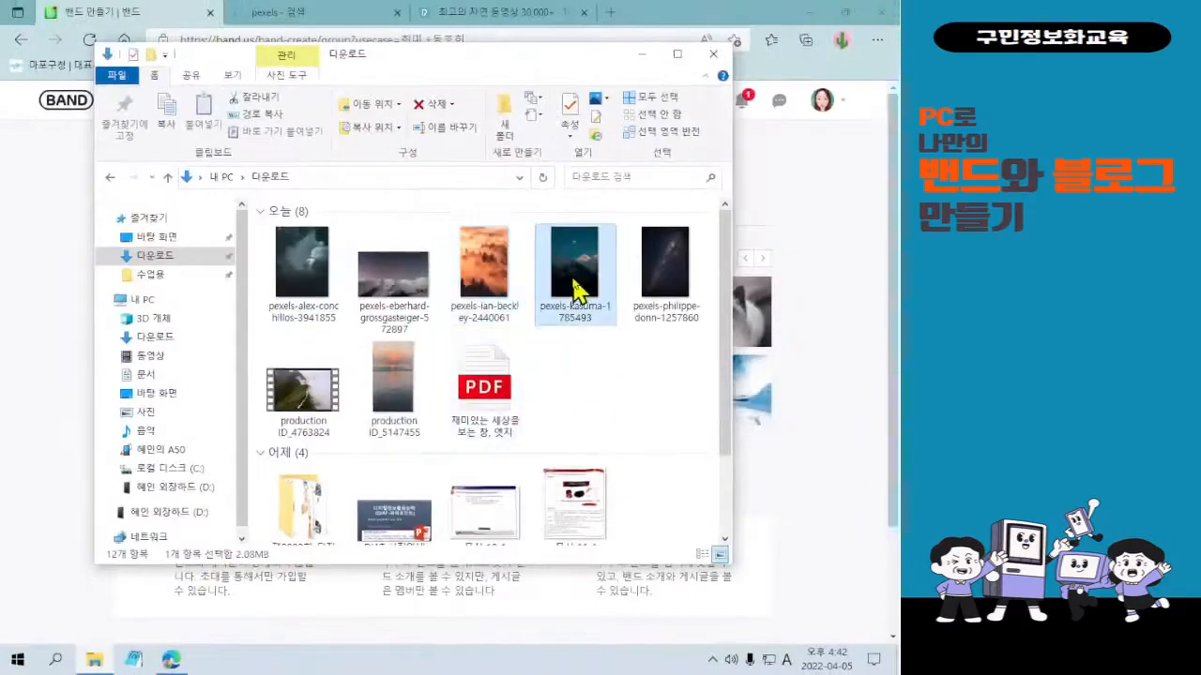
mouse_move(575, 305)
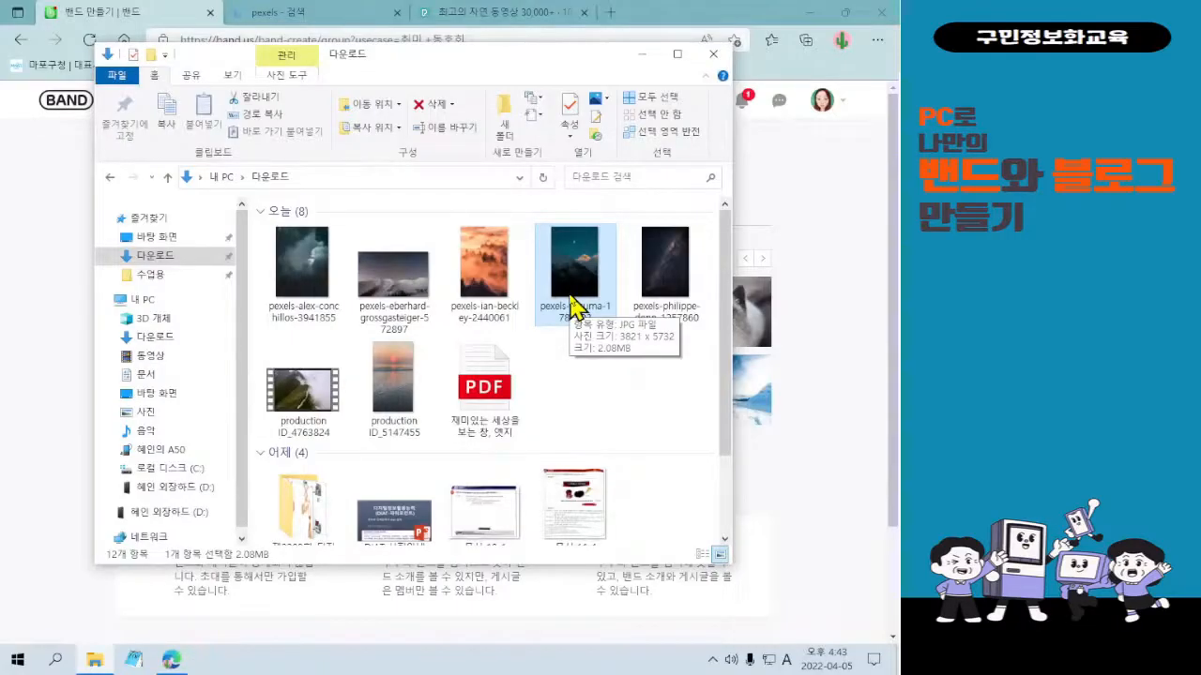
click(642, 53)
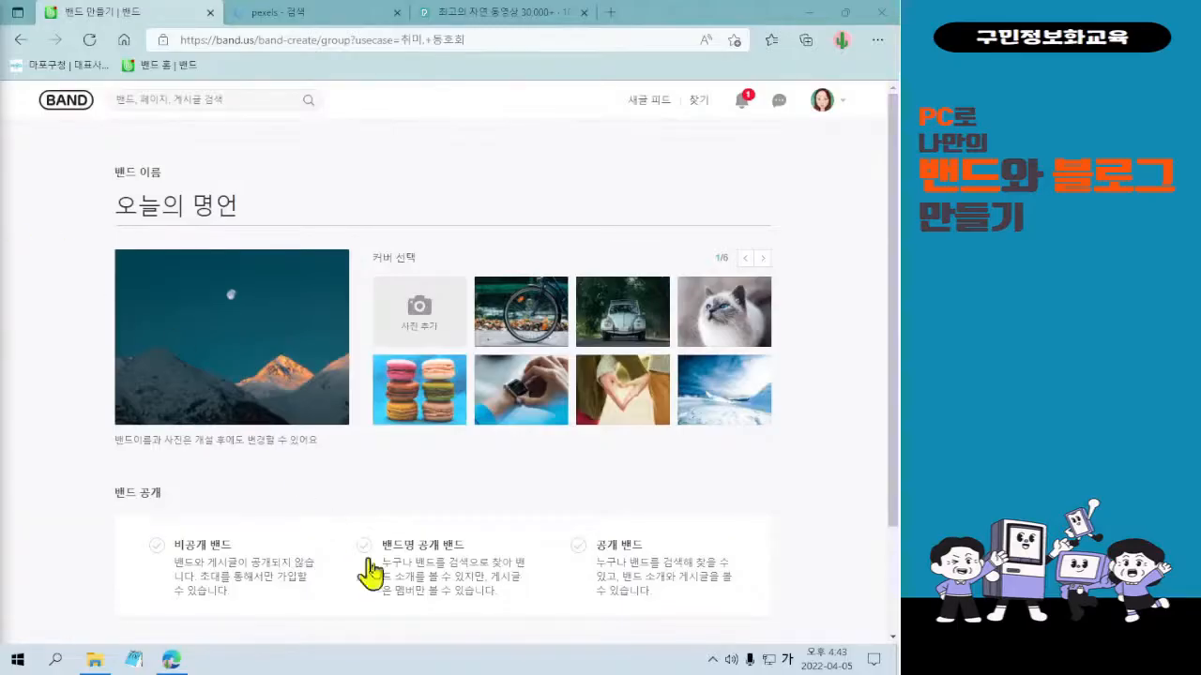
scroll(436, 603, down, 1)
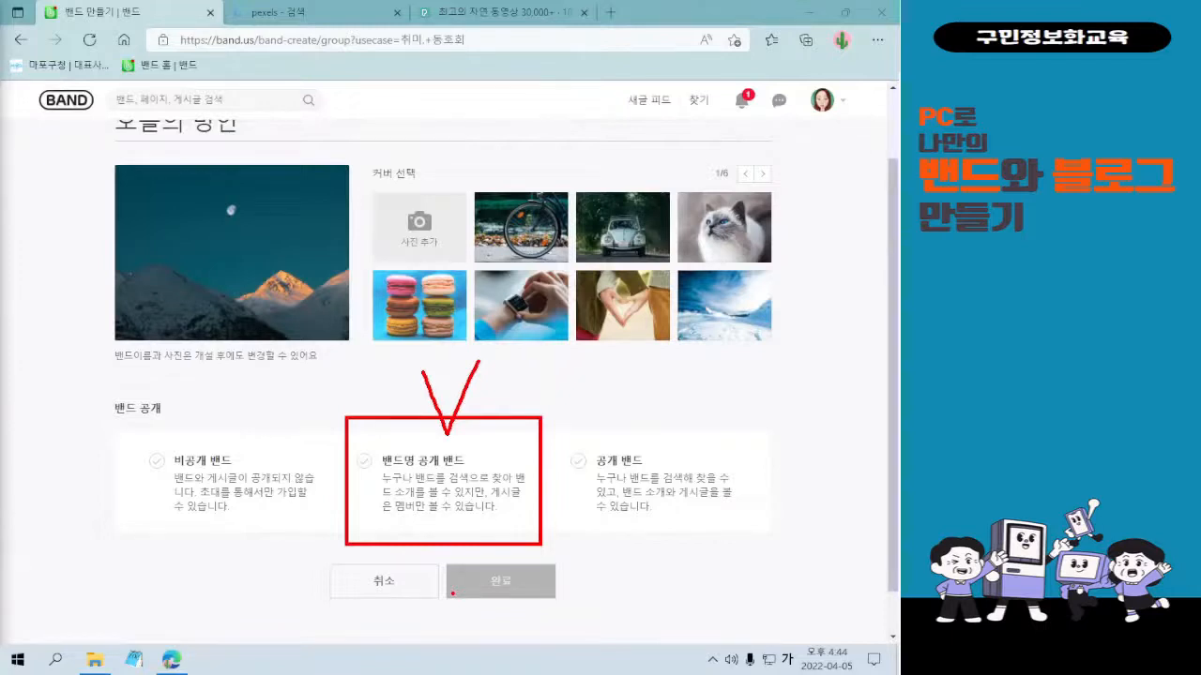
Set the band's visibility to 밴드명 공개 밴드, so only its name is public.
click(426, 504)
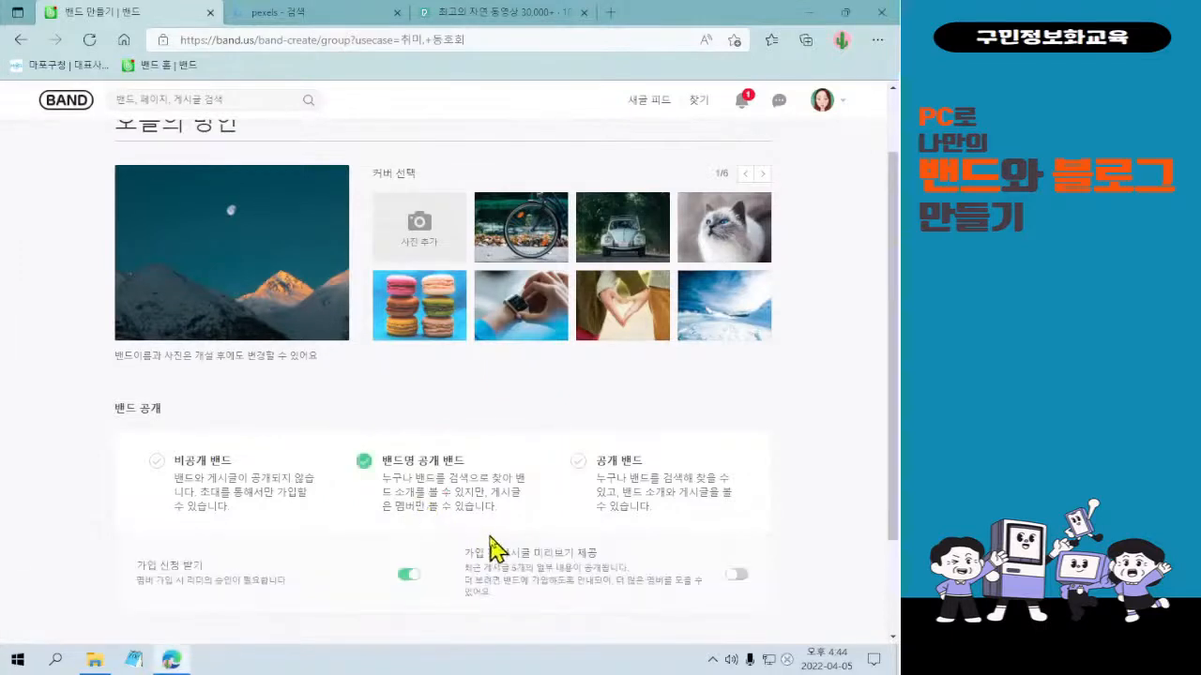
scroll(557, 536, down, 2)
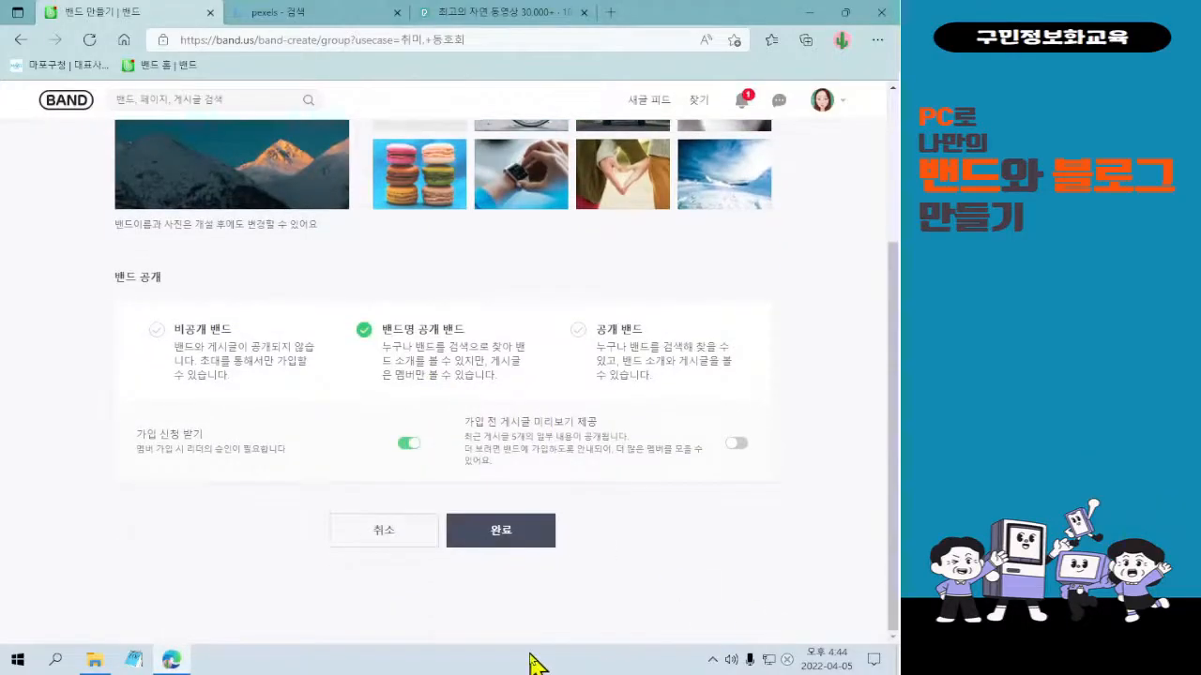
click(619, 360)
click(394, 439)
click(244, 439)
click(446, 455)
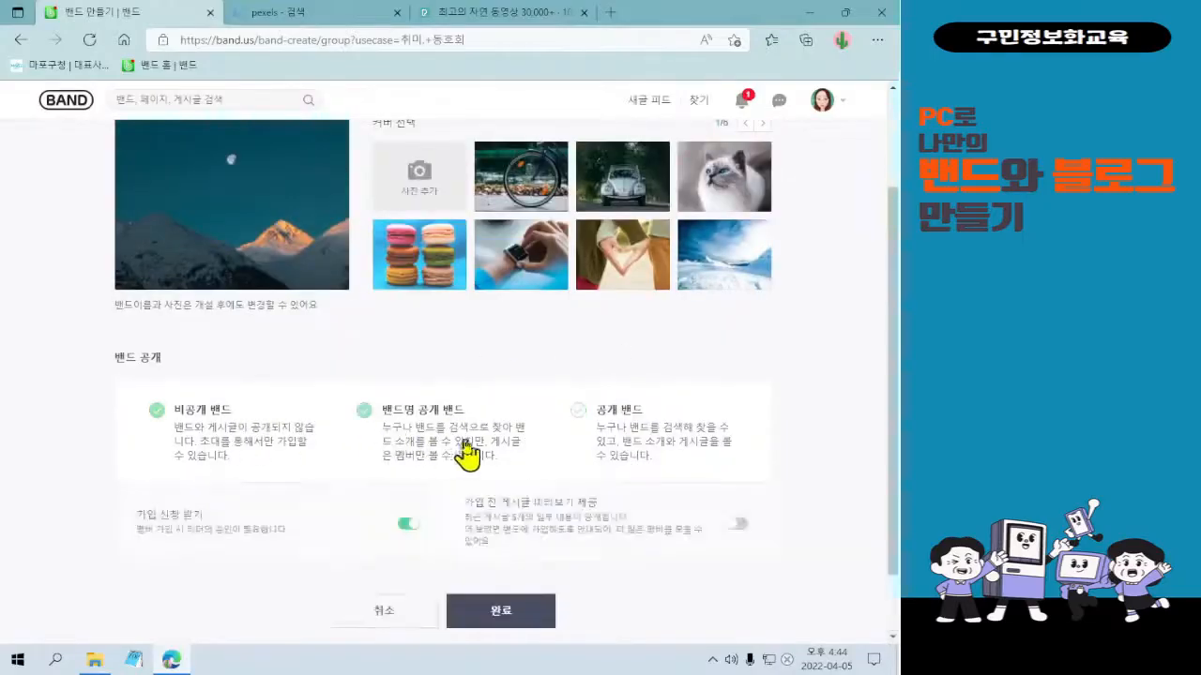
click(619, 442)
click(439, 446)
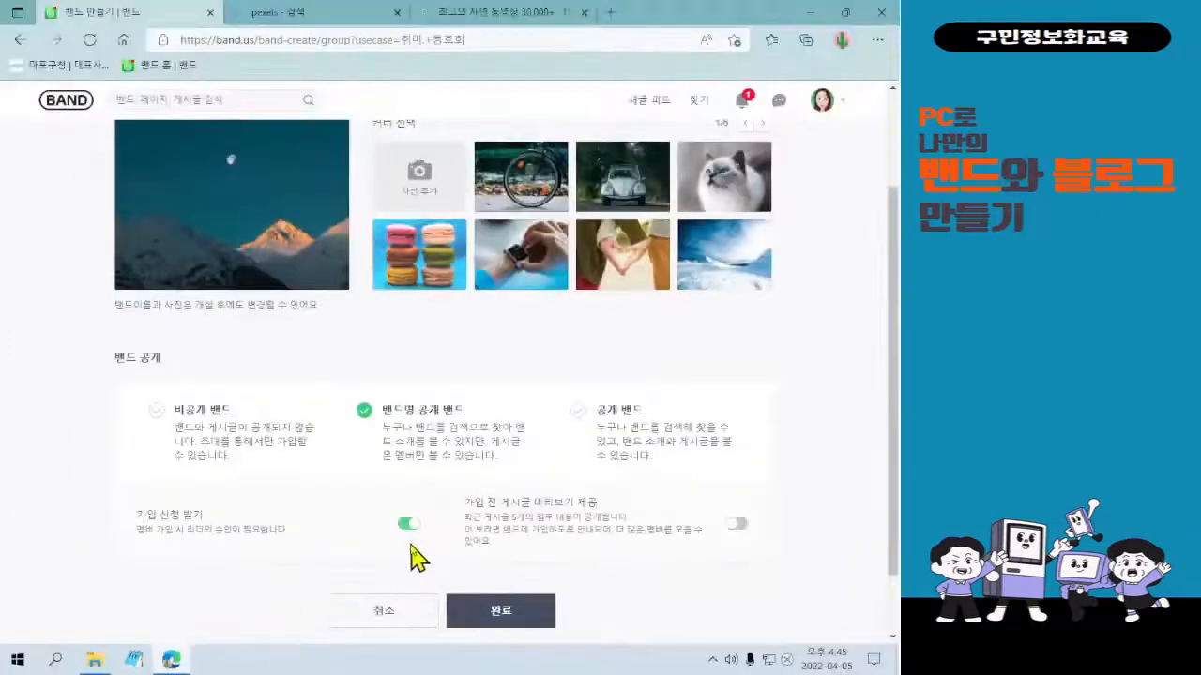
Switch off 가입 신청 받기 so new members join without leader approval.
click(463, 463)
double_click(409, 531)
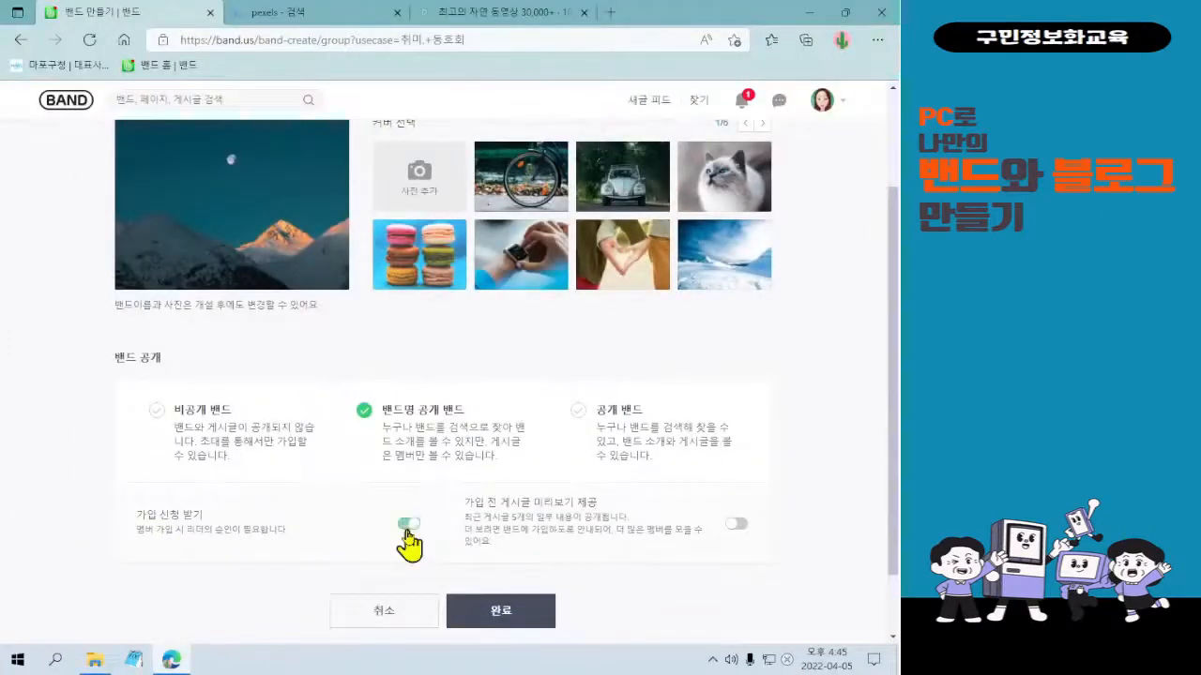
click(403, 552)
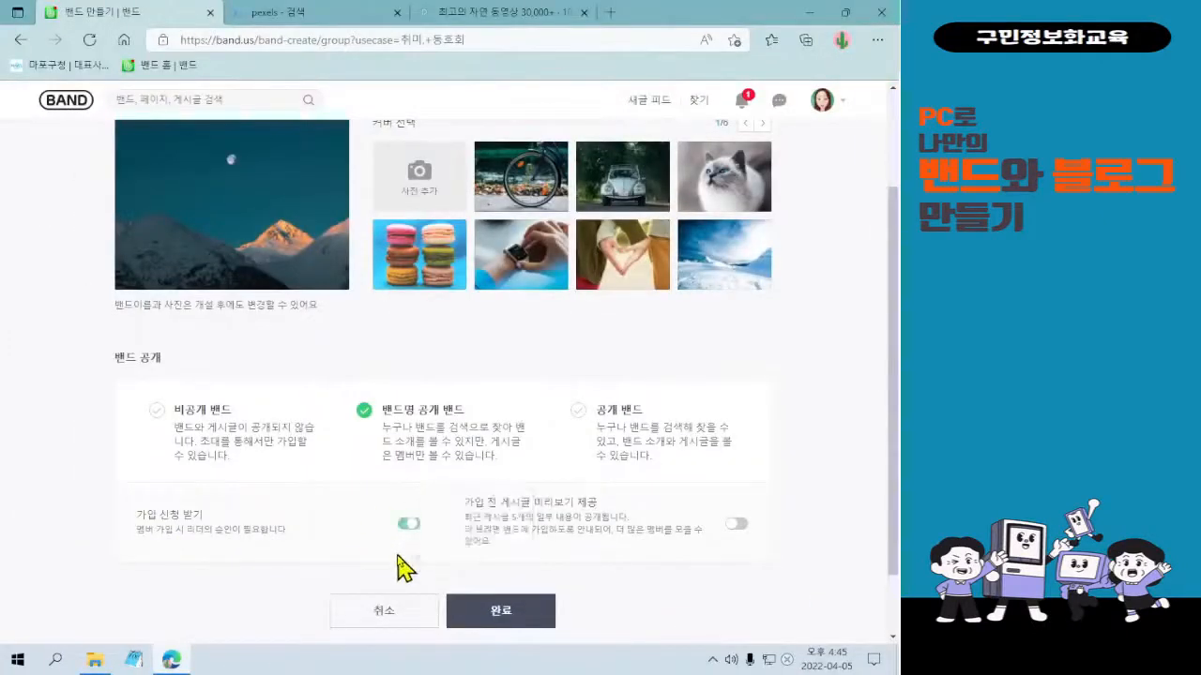
click(403, 553)
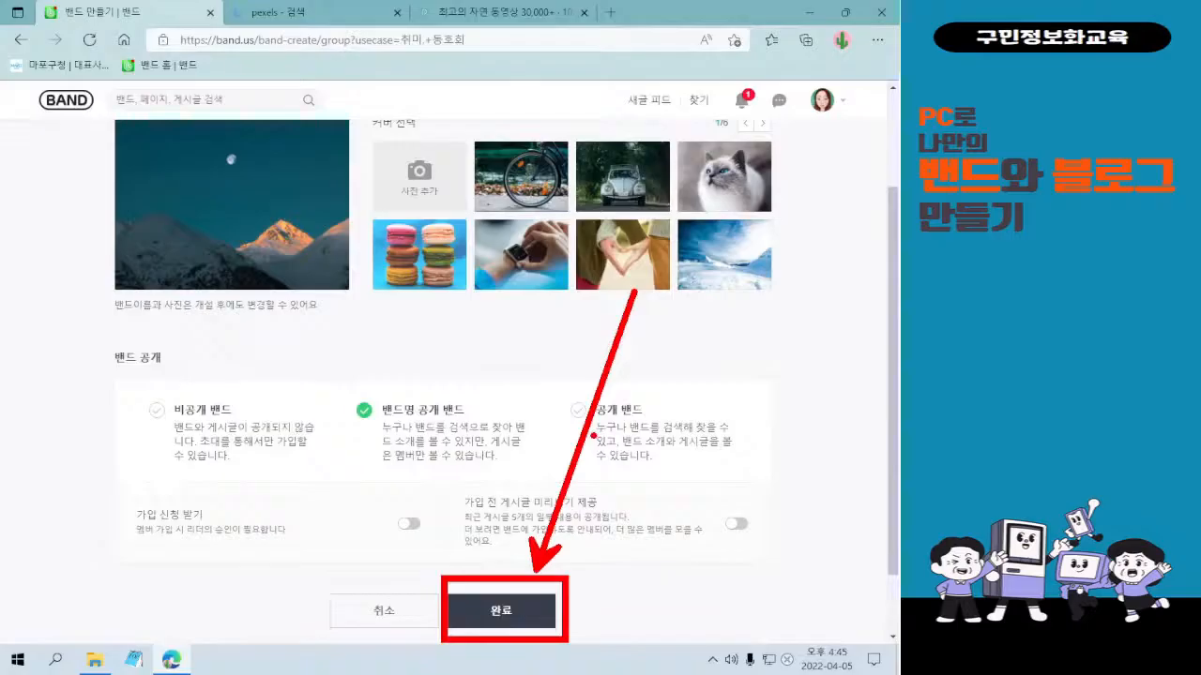
Submit the setup form with 완료 to create the 오늘의 명언 band.
click(543, 615)
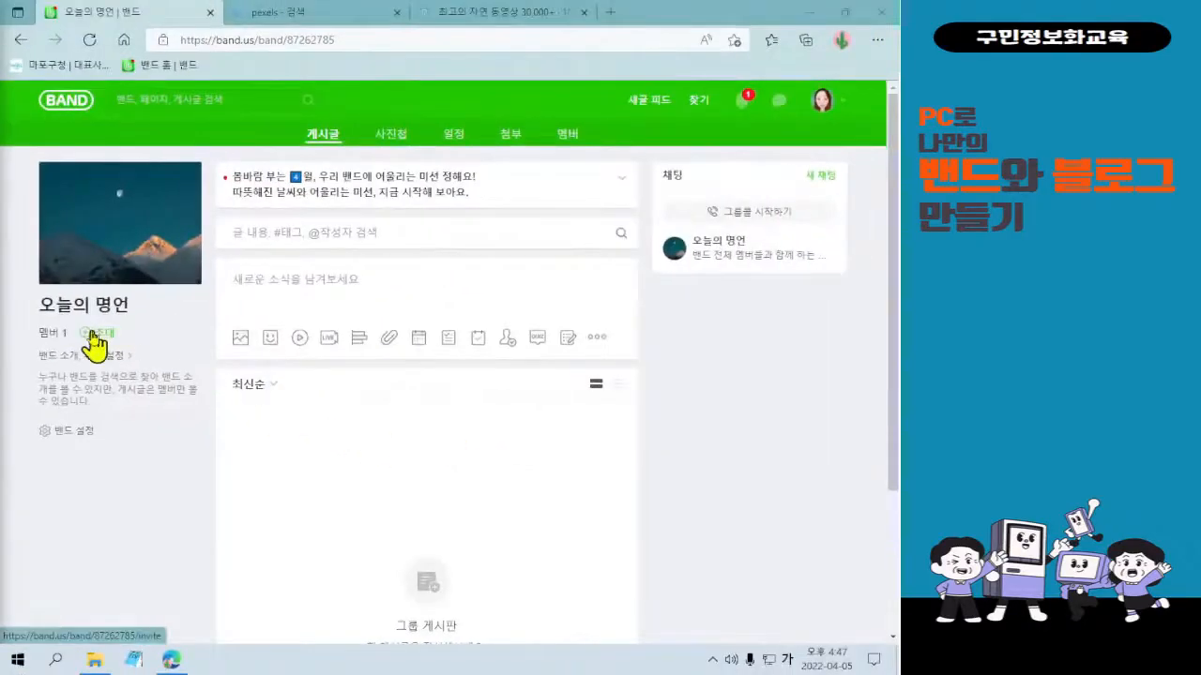
Open the 멤버초대 page from the 초대 link under the band name.
click(97, 333)
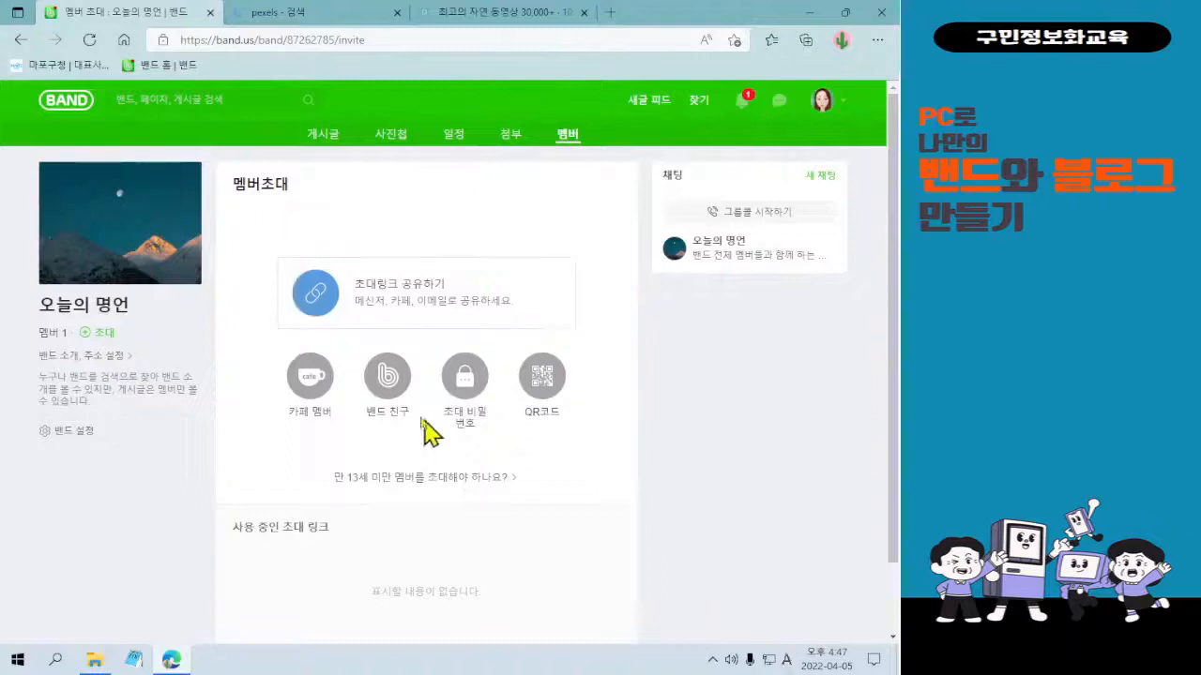
Open the 링크 공유하기 dialog from the 초대링크 공유하기 card to show the invite URL.
click(442, 299)
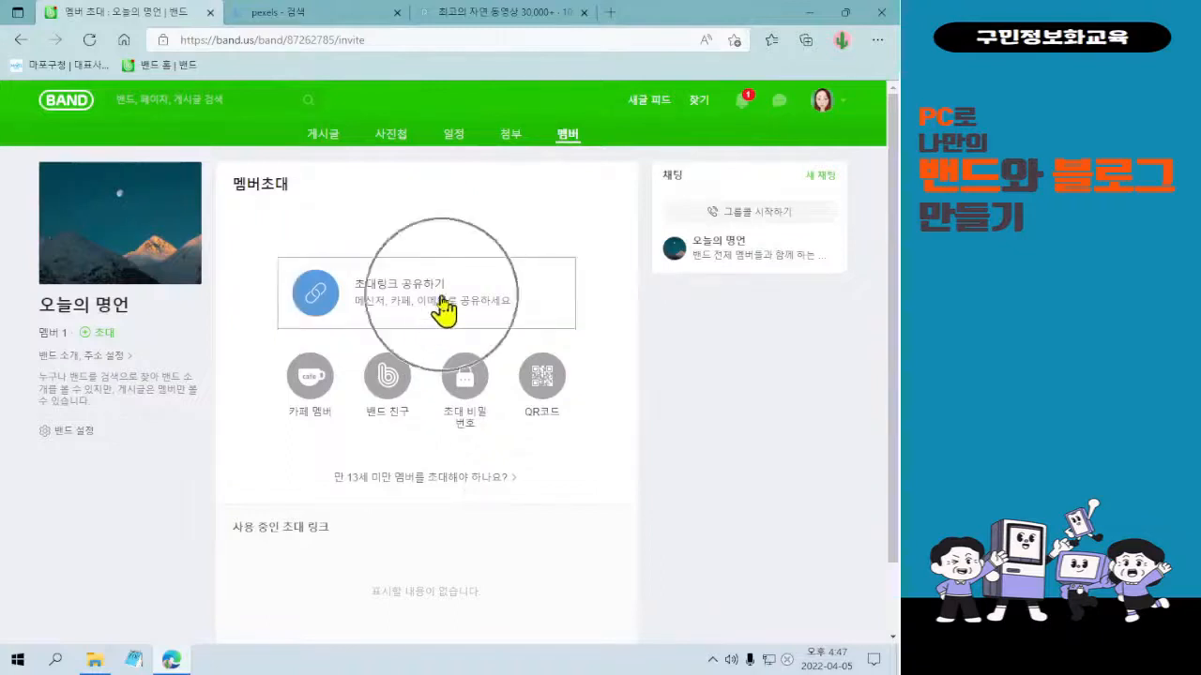
click(442, 298)
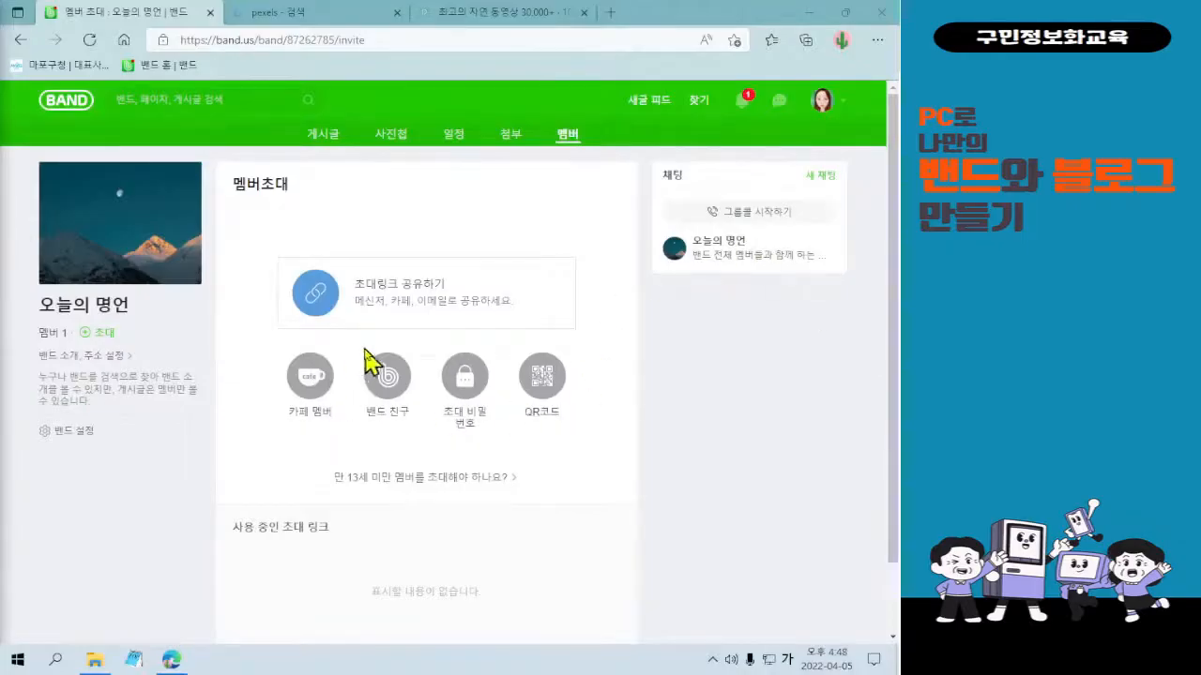
click(396, 314)
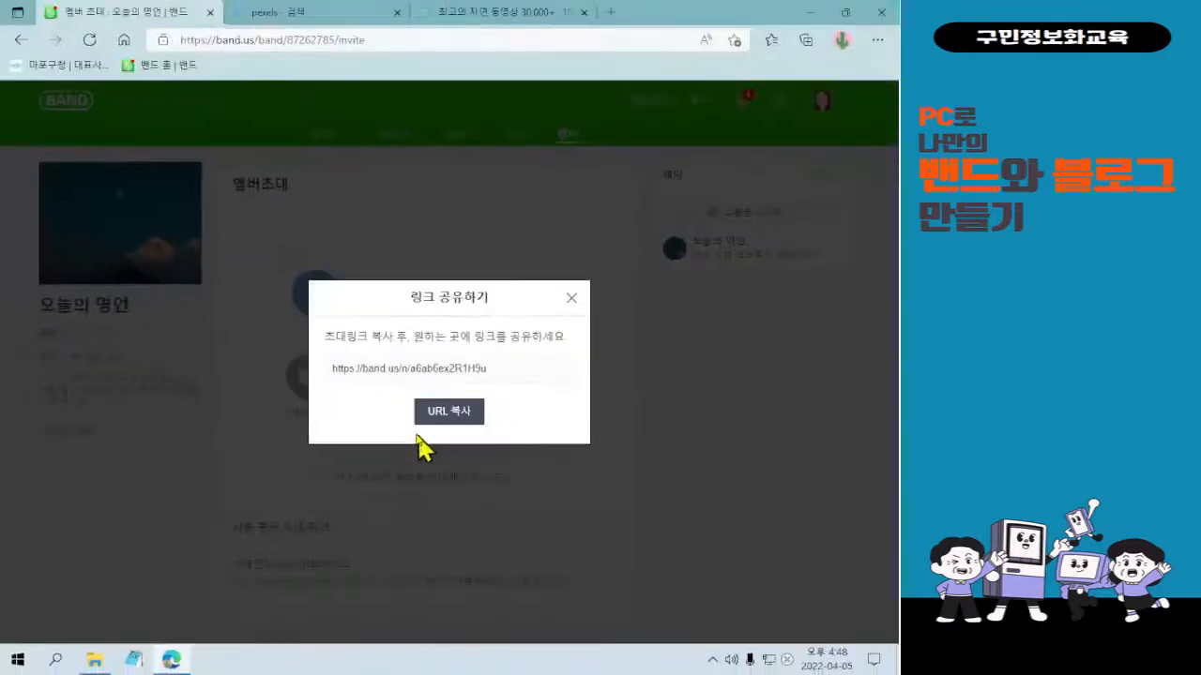
Copy the band's invite URL, then close the pexels tab and the other leftover tab.
click(329, 441)
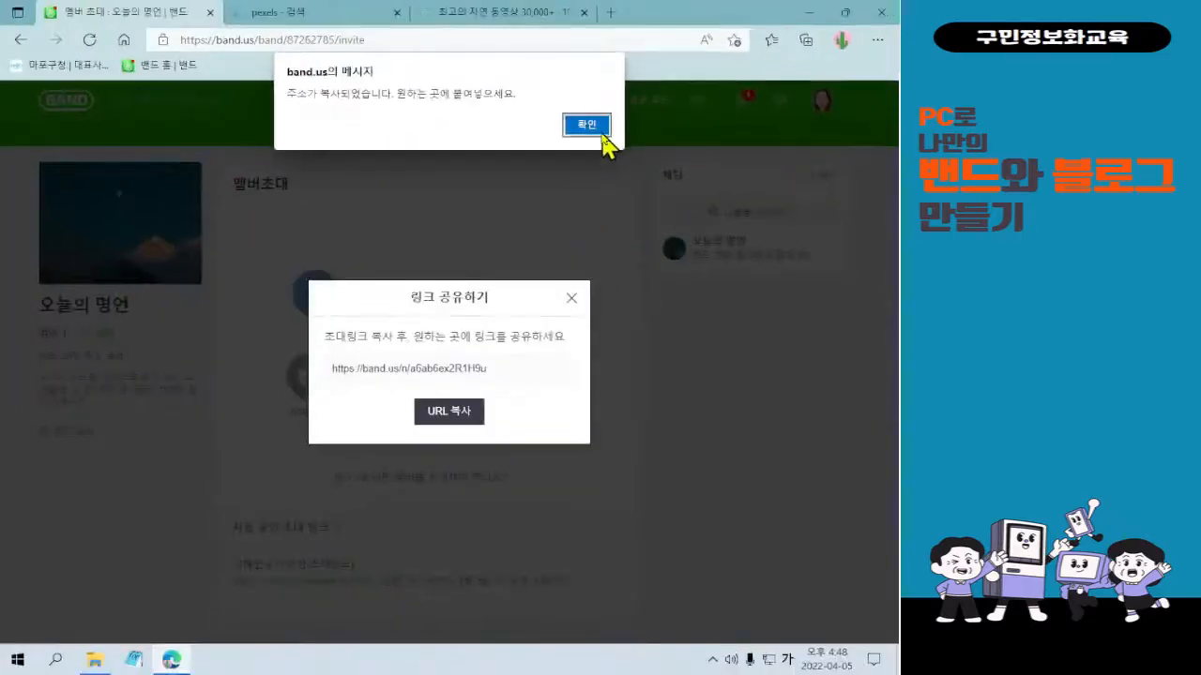
click(665, 218)
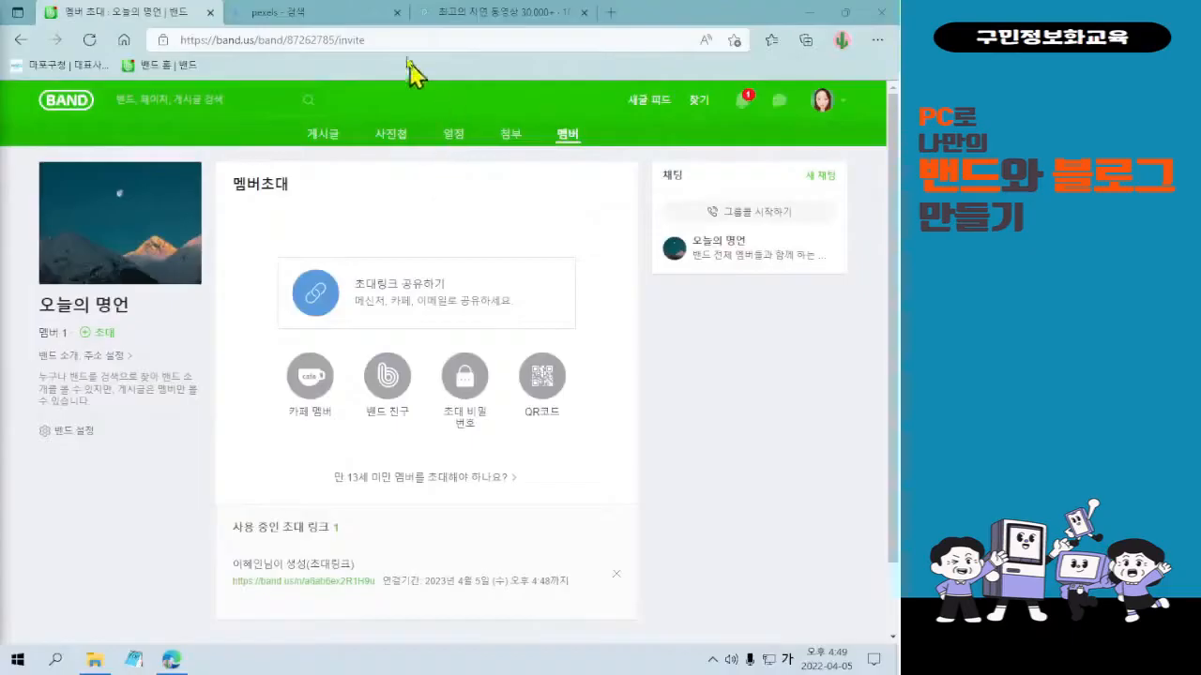
click(562, 19)
click(398, 13)
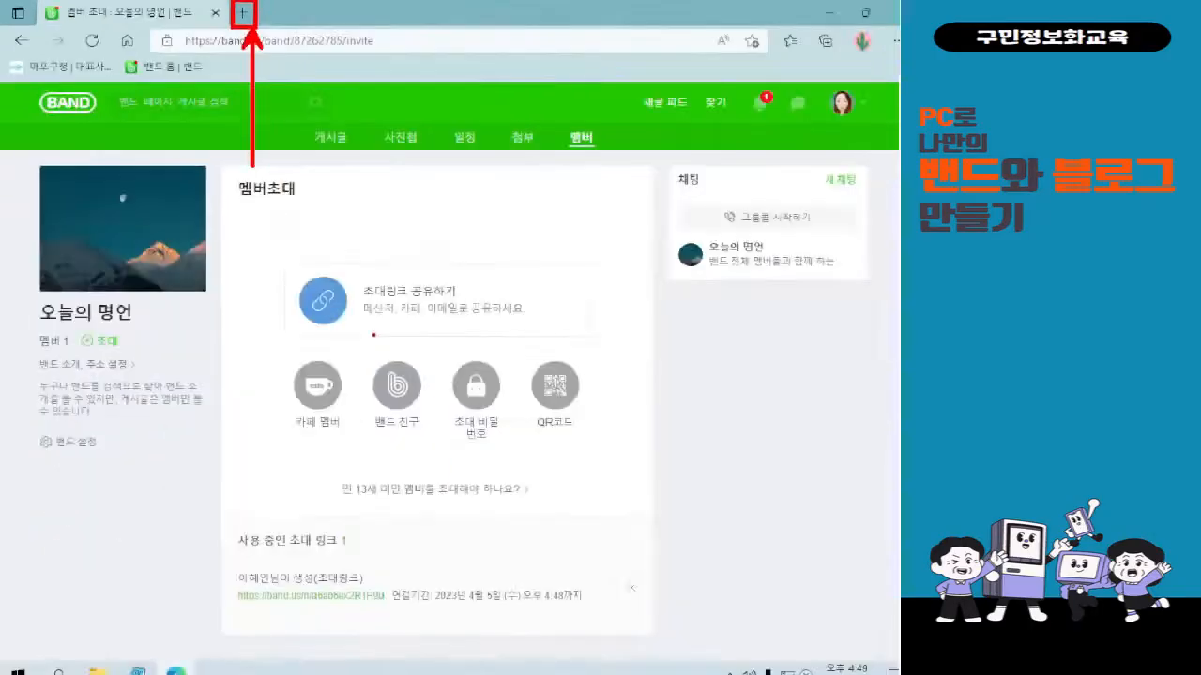
Search the web for 네이버 메일 from a new Edge tab.
click(432, 25)
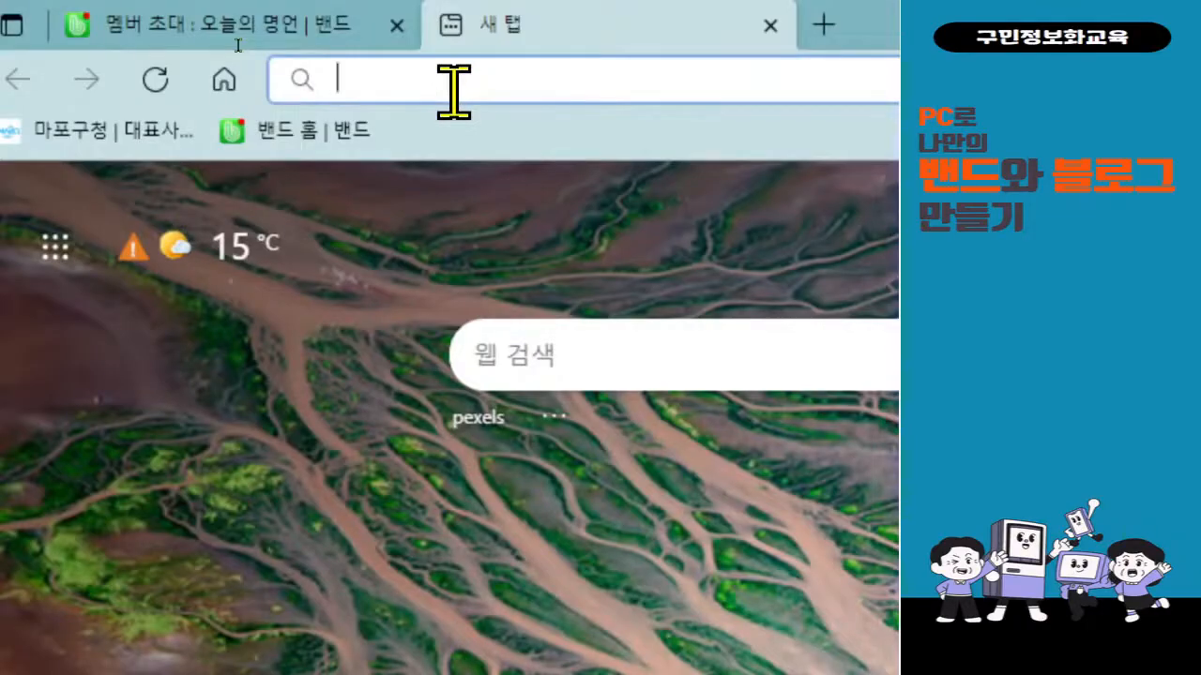
text(spd)
key(BackSpace)
key(BackSpace)
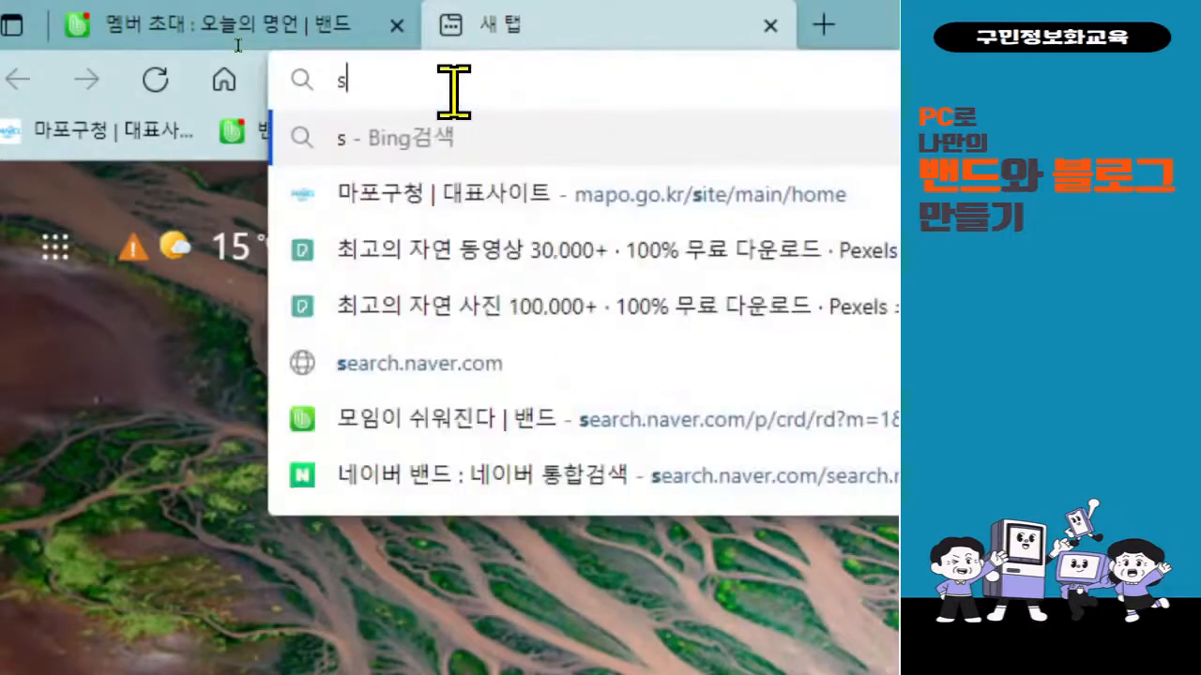
key(BackSpace)
key(Hangul)
text(ㄴ[ㅇ)
key(BackSpace)
key(BackSpace)
key(BackSpace)
text(네이버 )
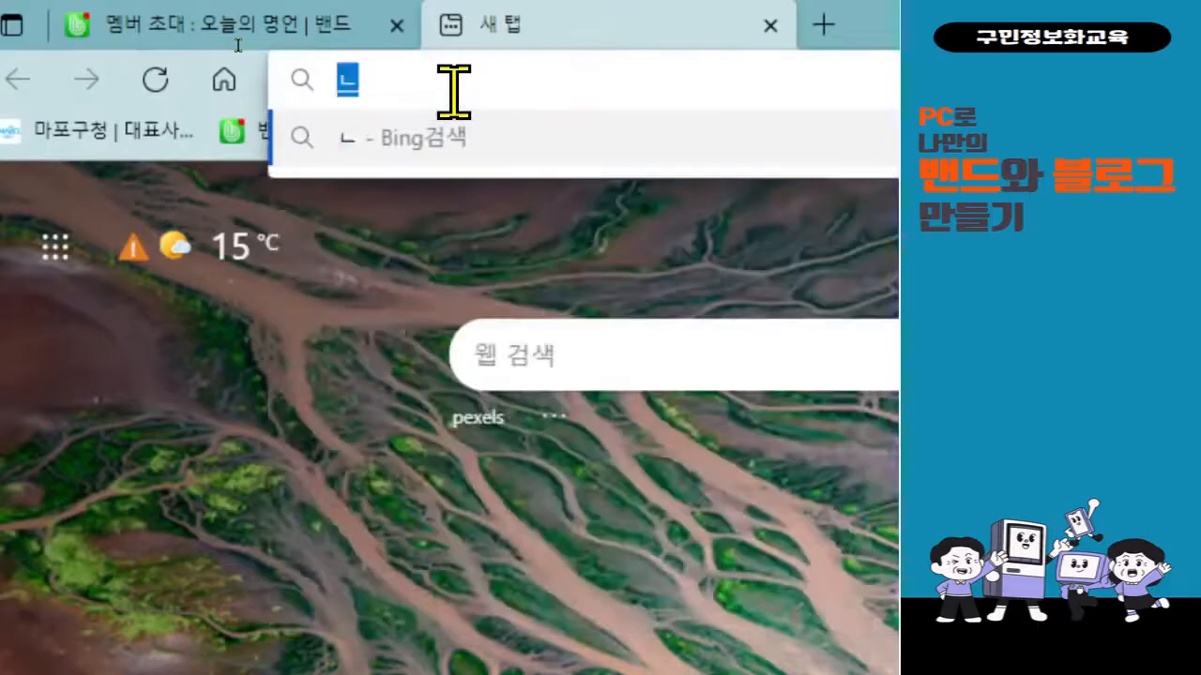
text(메일)
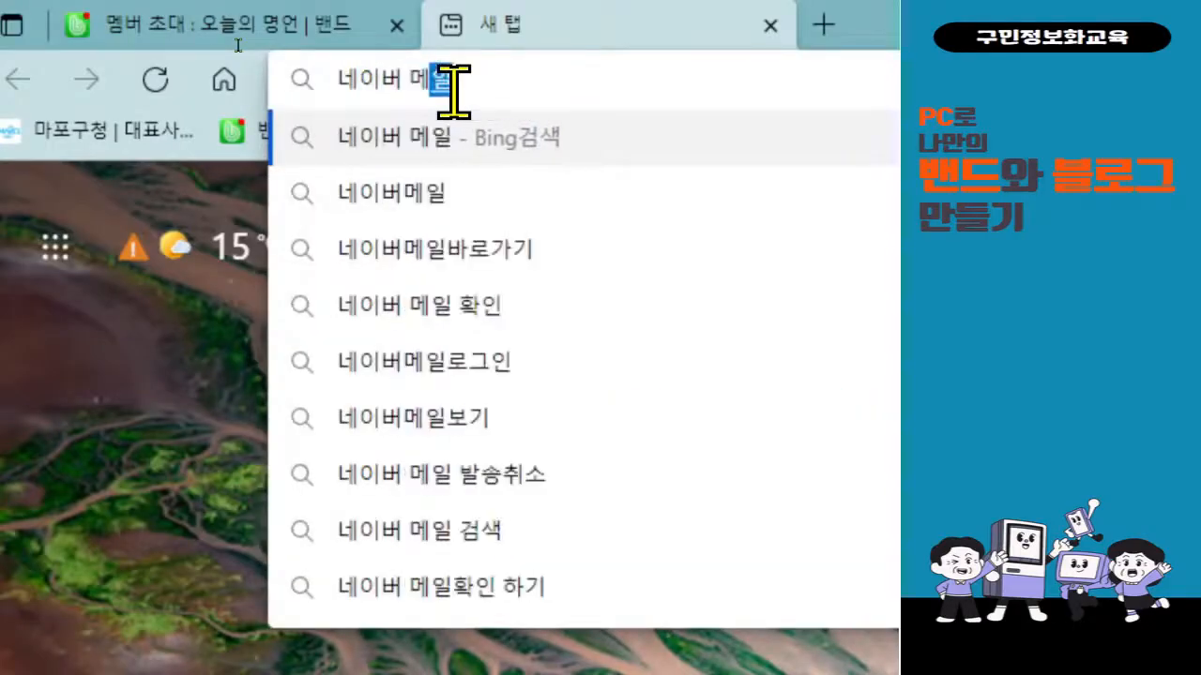
key(Return)
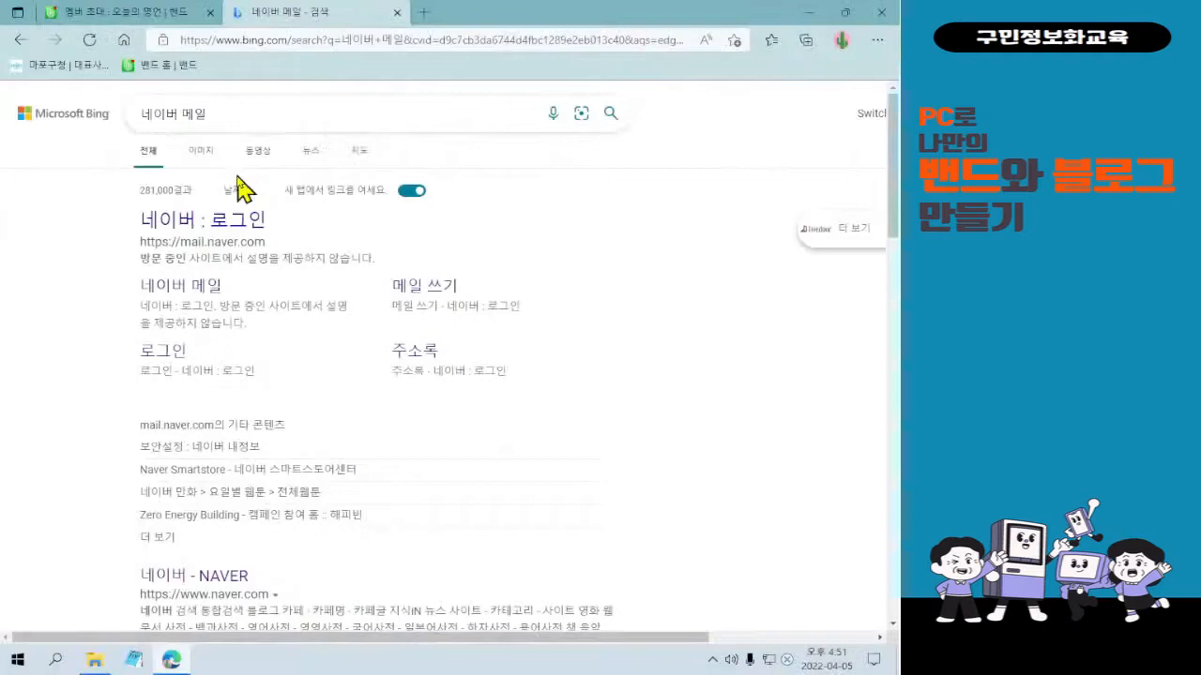
Open the Naver login page and sign in with the account ID and password.
click(218, 225)
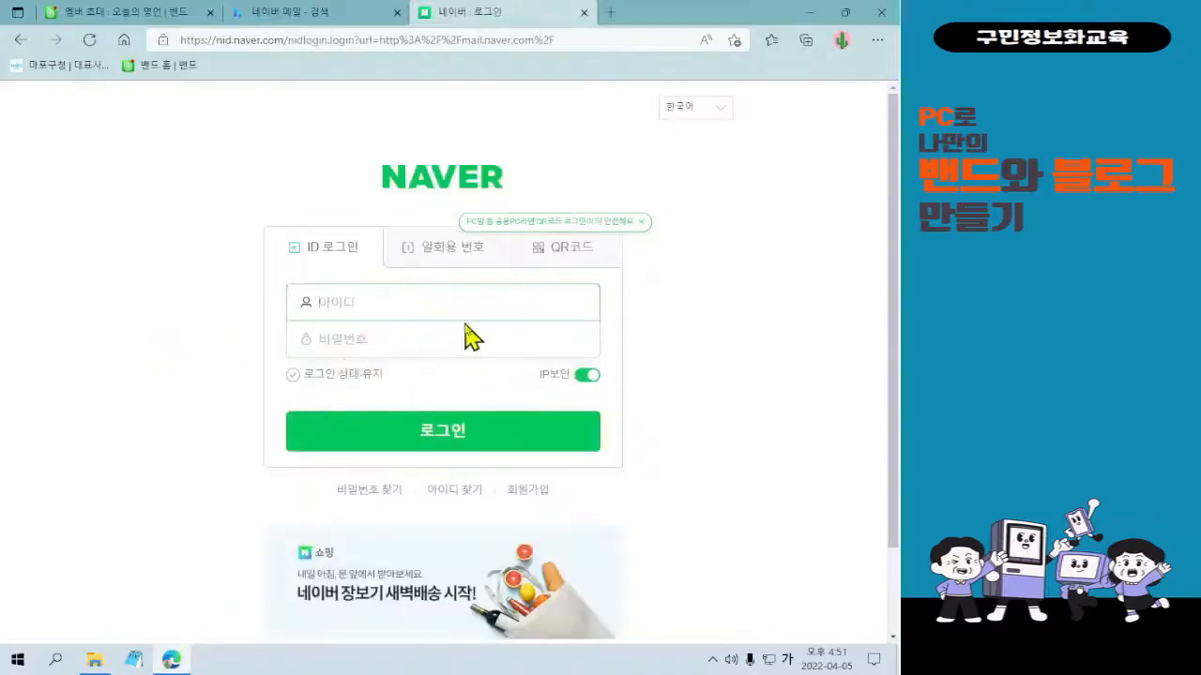
text(ㅗ묻ㅣ)
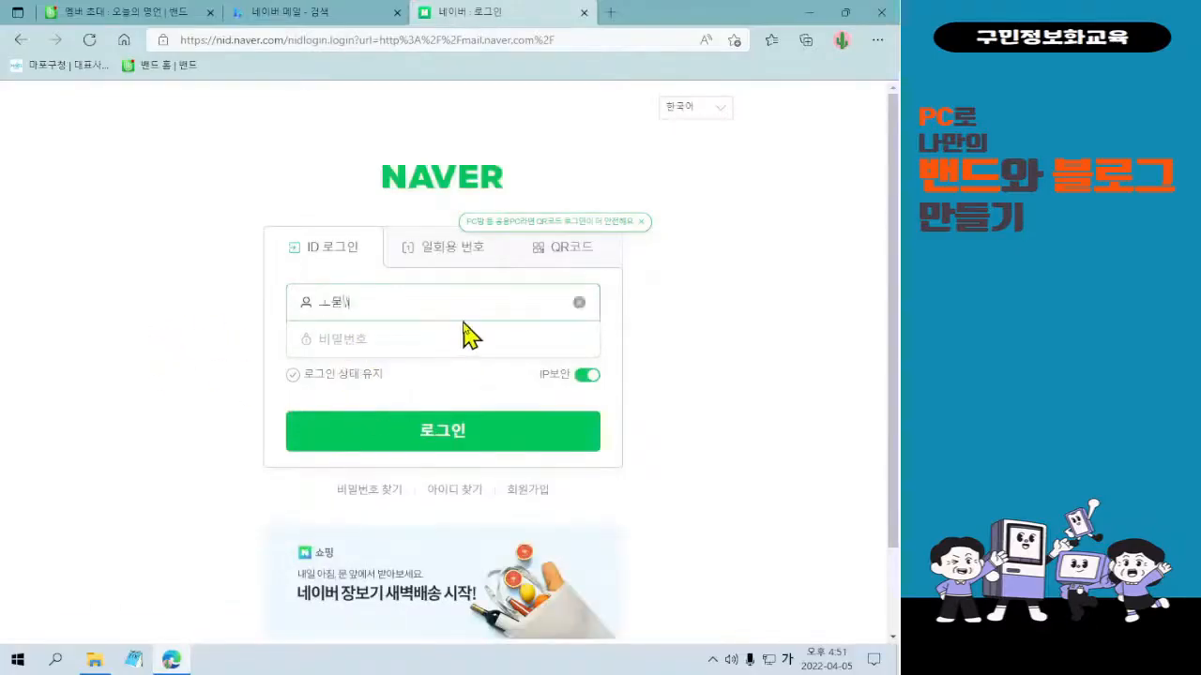
key(BackSpace)
key(BackSpace)
key(BackSpace)
key(Hangul)
key(Tab)
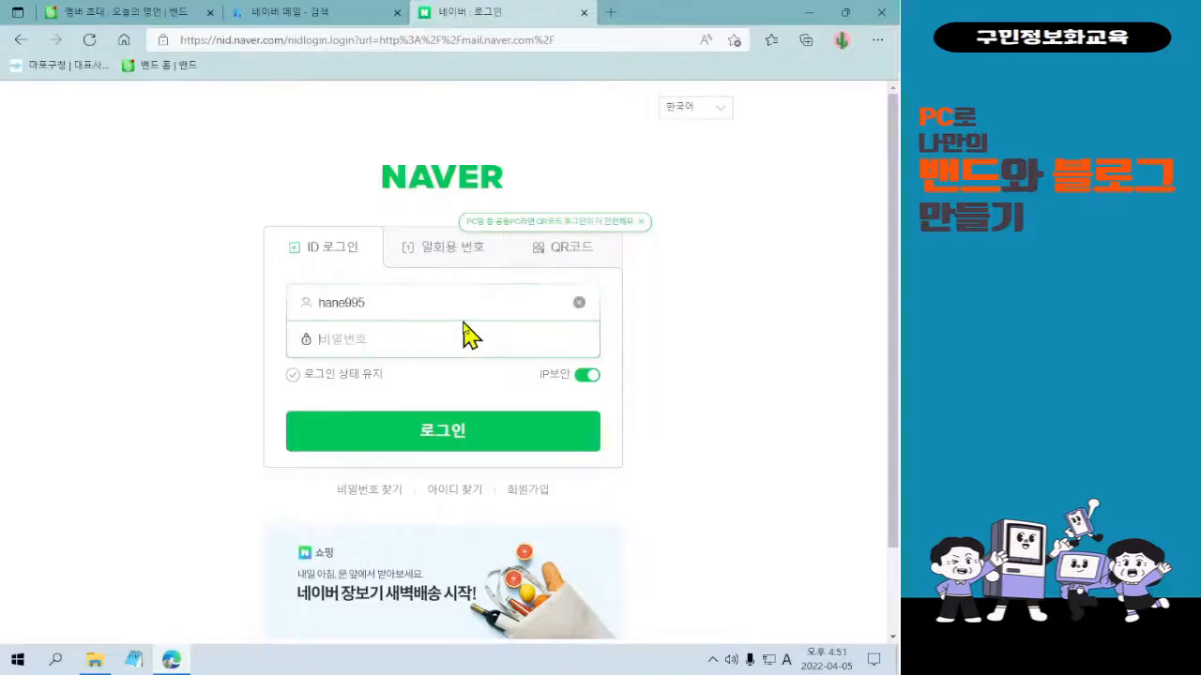
text(•••••••)
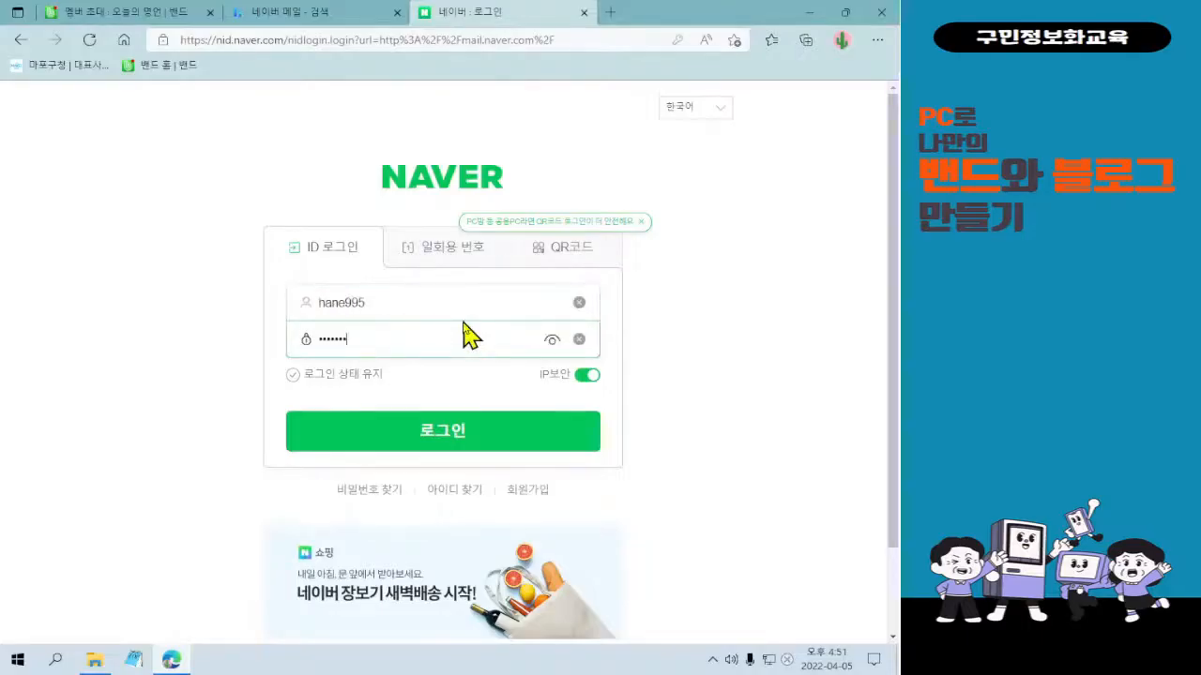
text(••)
key(Return)
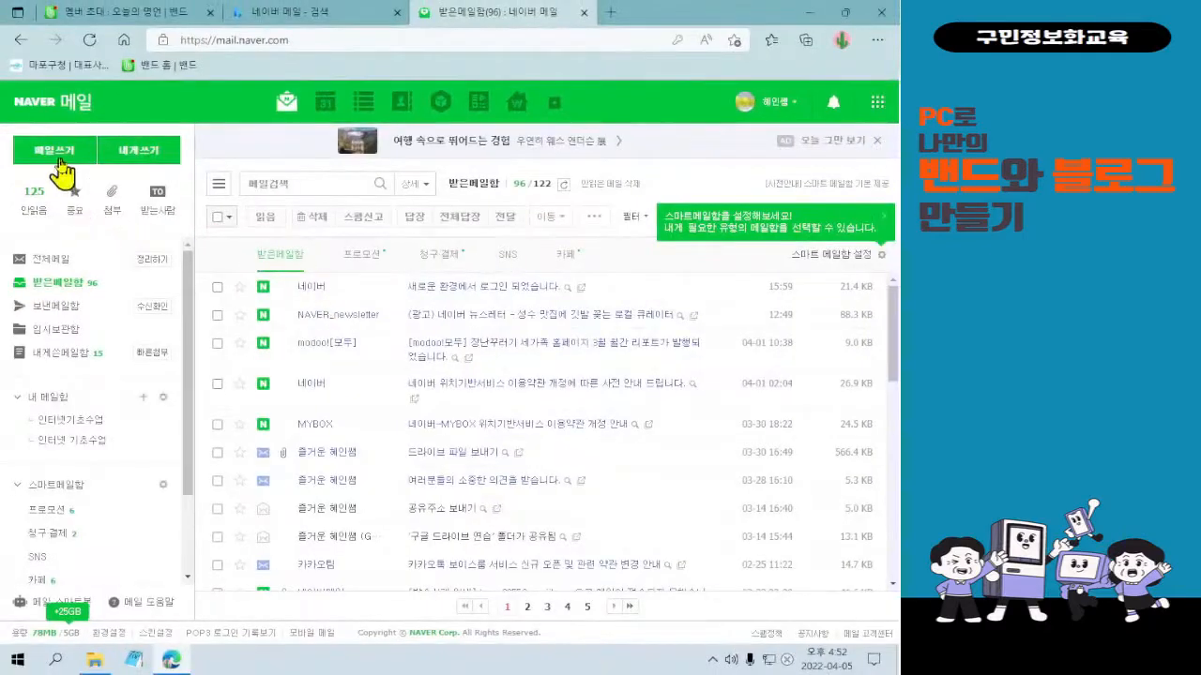
Start a blank 메일쓰기 message and bring up an empty Notepad window.
click(56, 153)
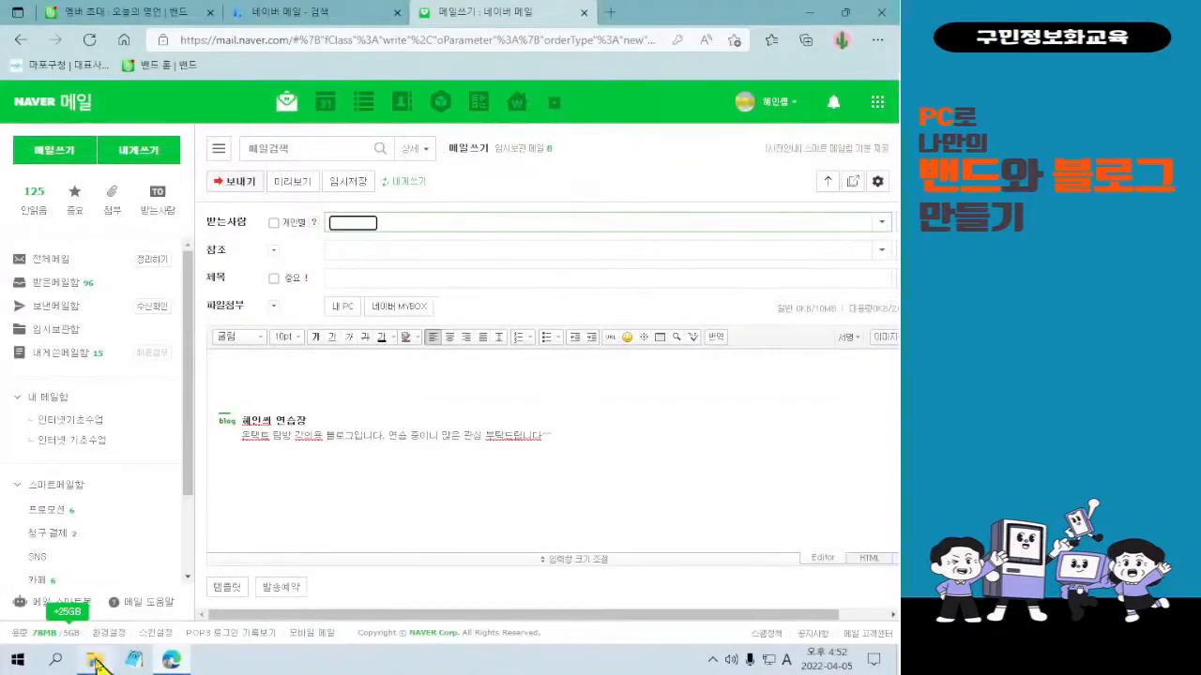
click(133, 661)
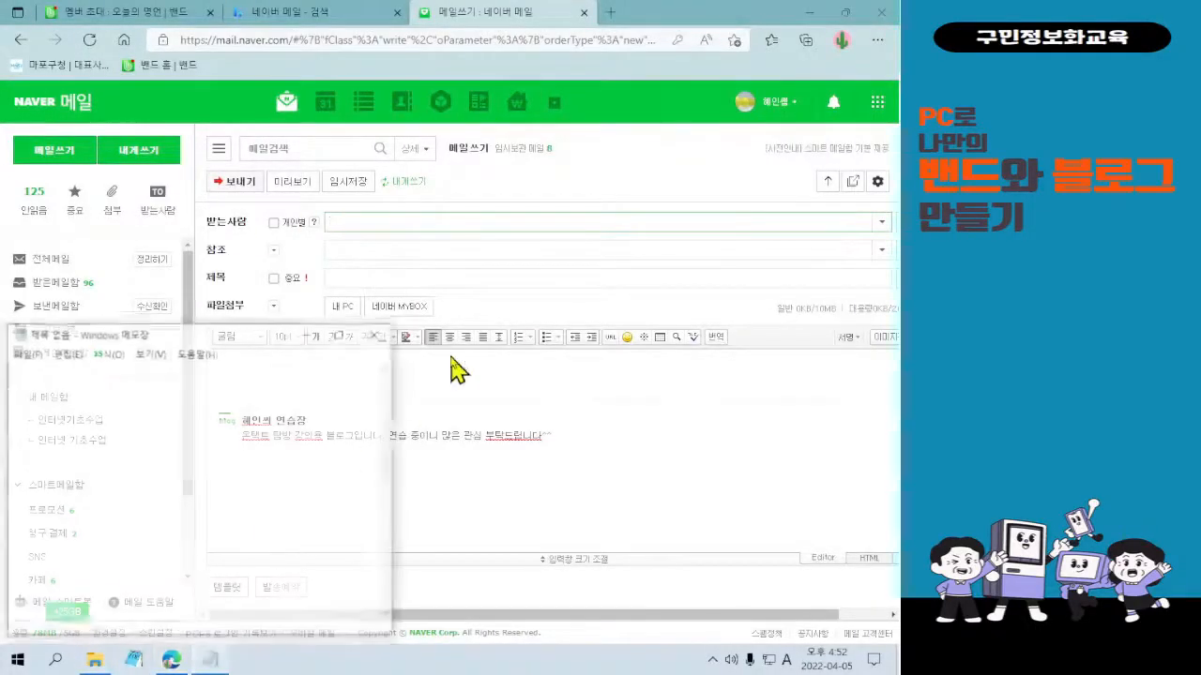
Place Notepad over the mail page and type both recipient e-mail addresses, comma-separated.
drag(226, 339, 542, 254)
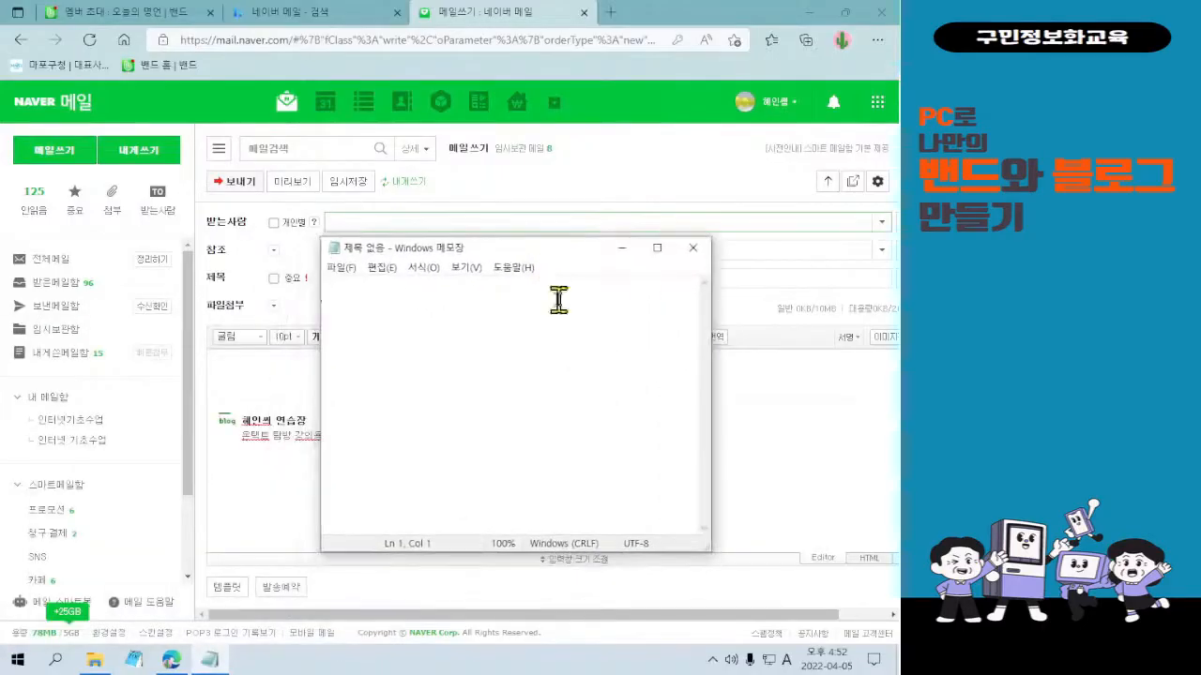
drag(701, 560, 854, 325)
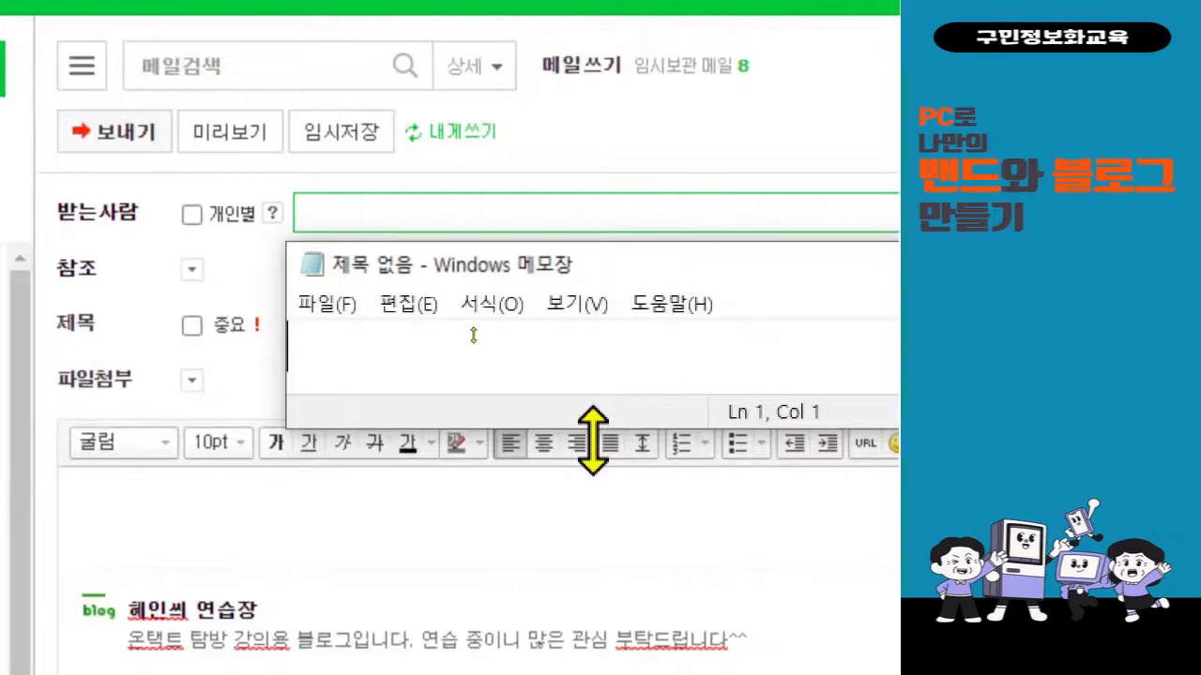
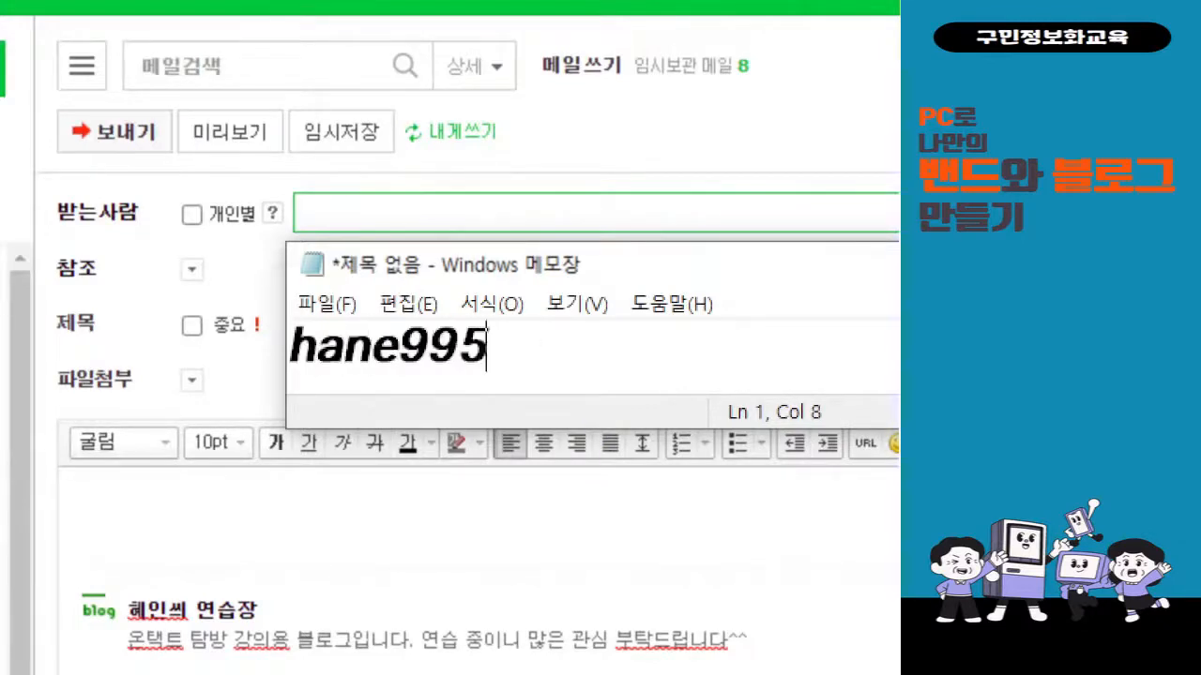
text(5)
key(ctrl+a)
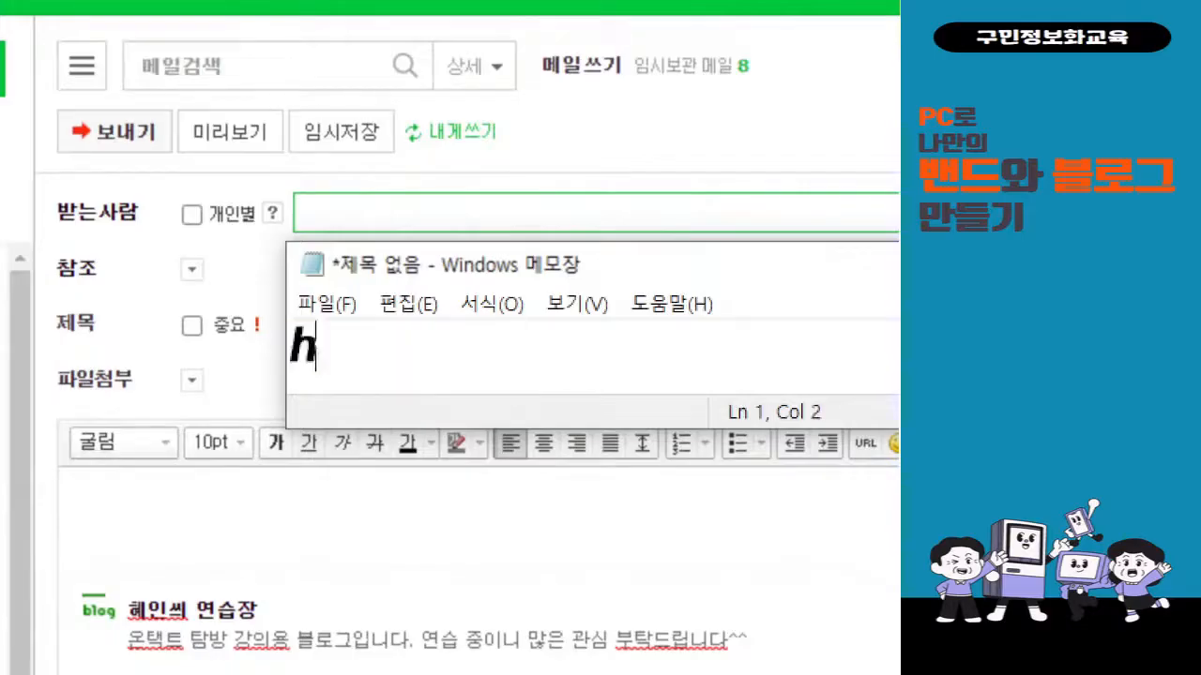
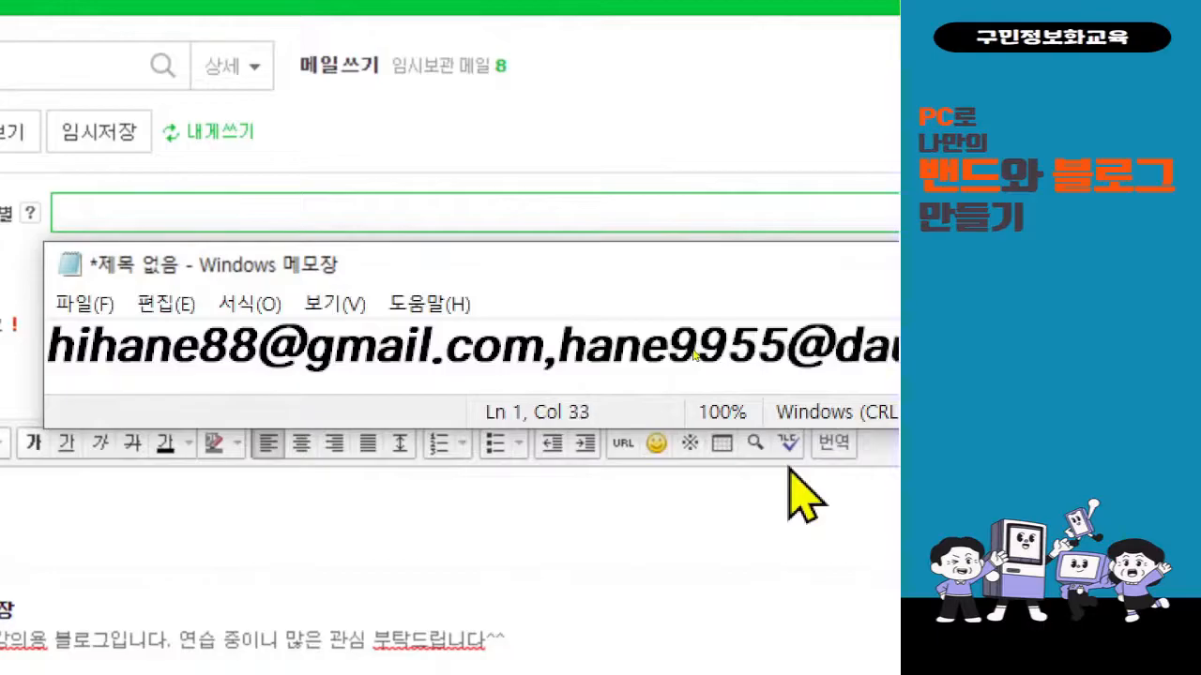
Replace the comma with a line break and enlarge Notepad to show both addresses.
key(Left)
key(Left)
key(Left)
key(Left)
key(Left)
key(Left)
key(Left)
key(Left)
key(Left)
key(Left)
key(Left)
key(Left)
key(Left)
key(Left)
key(Left)
key(Left)
key(Left)
key(Left)
key(Delete)
key(Return)
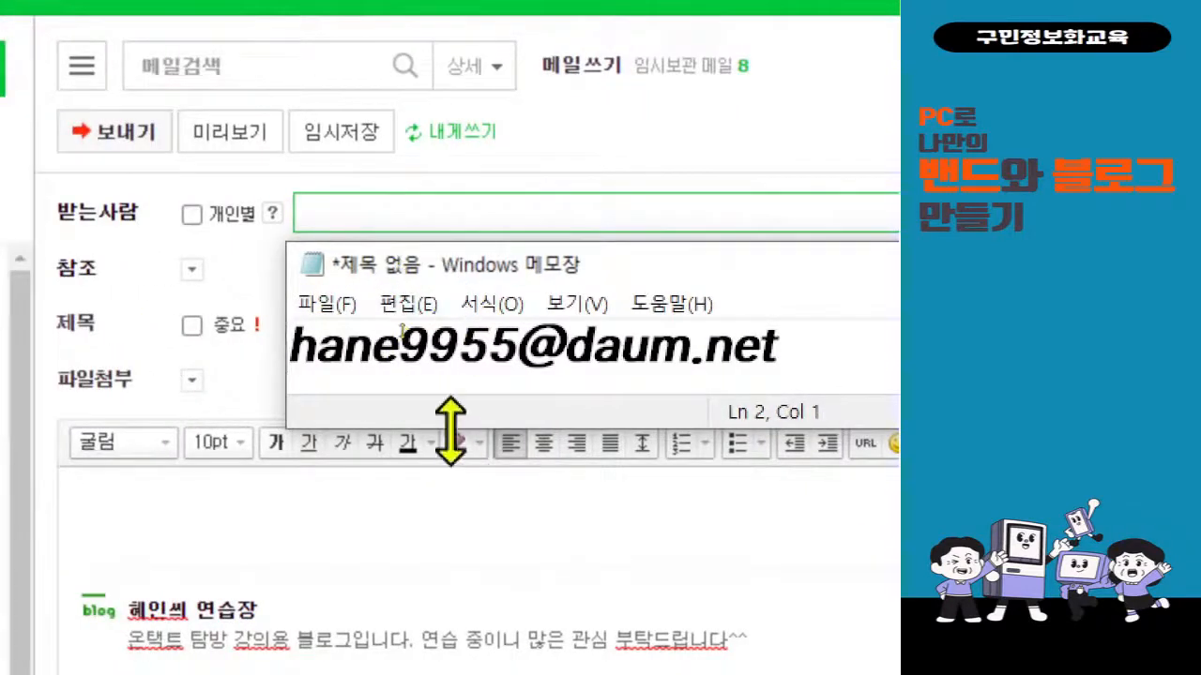
drag(451, 430, 450, 498)
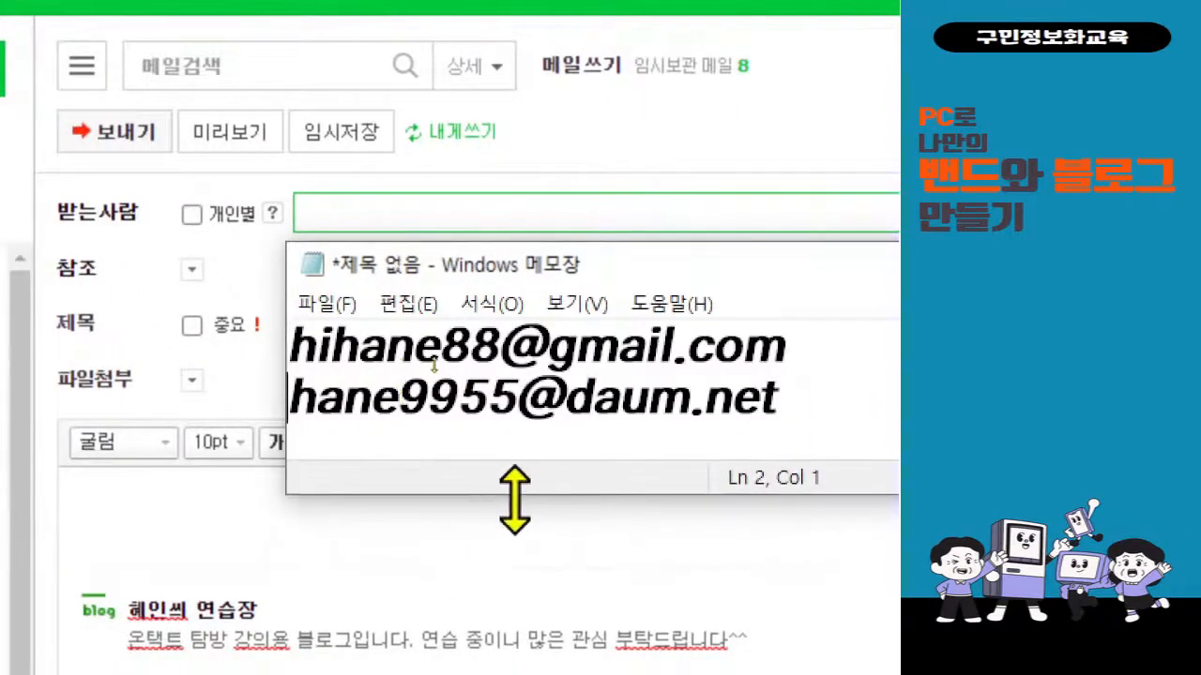
Copy the first address from Notepad and add it as a 받는사람 recipient.
click(502, 355)
key(Home)
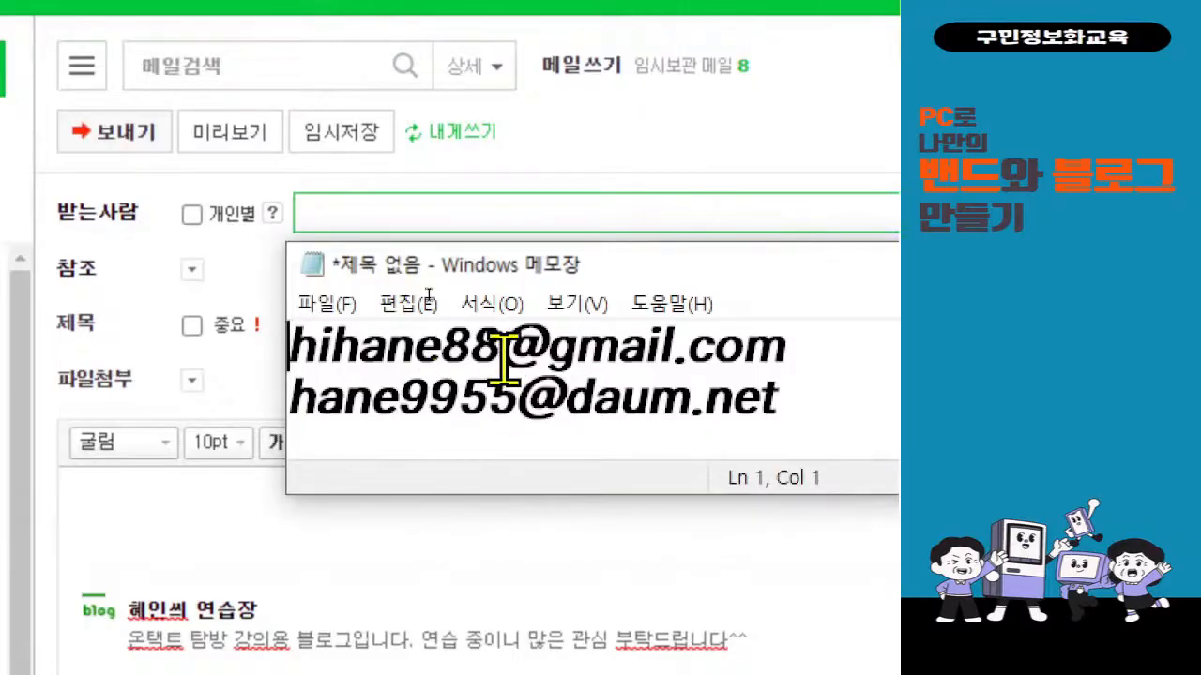
key(shift+End)
key(ctrl+c)
click(414, 204)
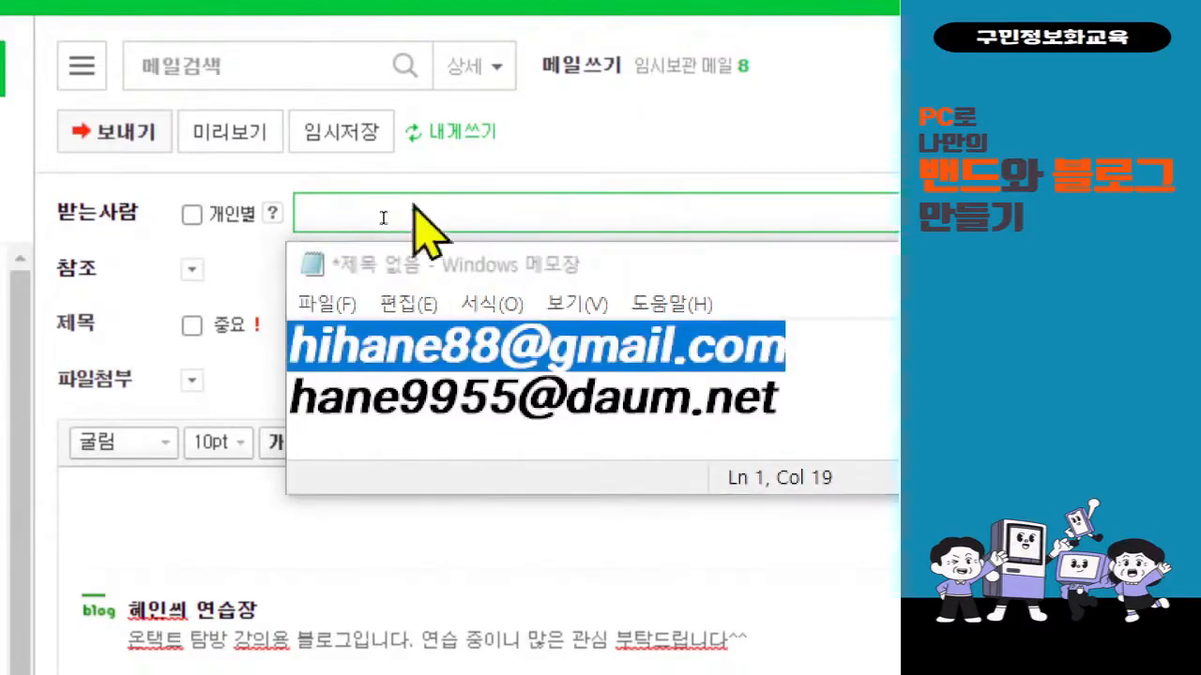
click(372, 209)
key(ctrl+v)
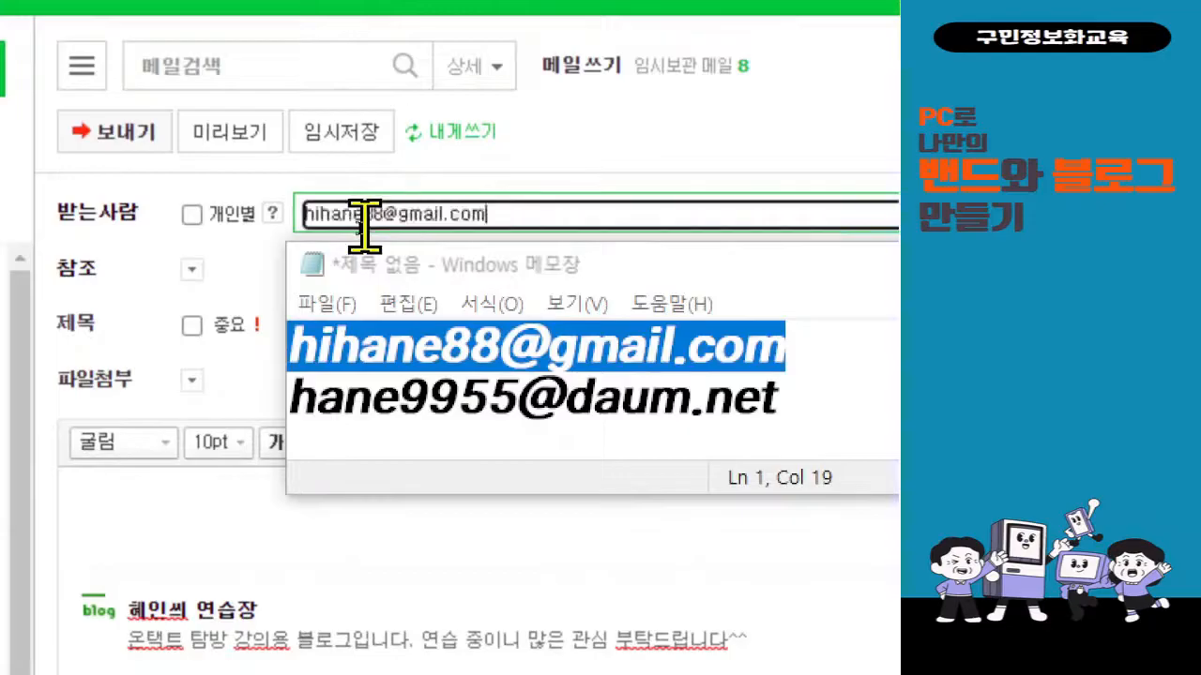
key(Return)
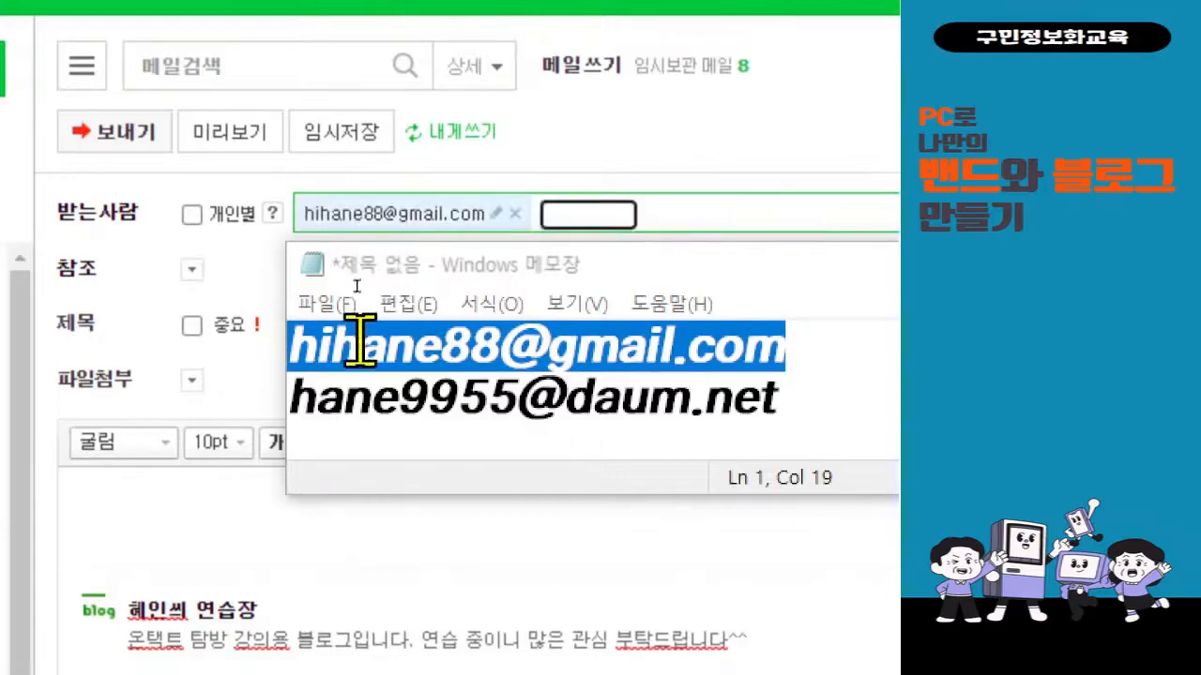
Copy the second address from Notepad and add it as another recipient.
click(359, 401)
key(Home)
key(shift+End)
key(ctrl+c)
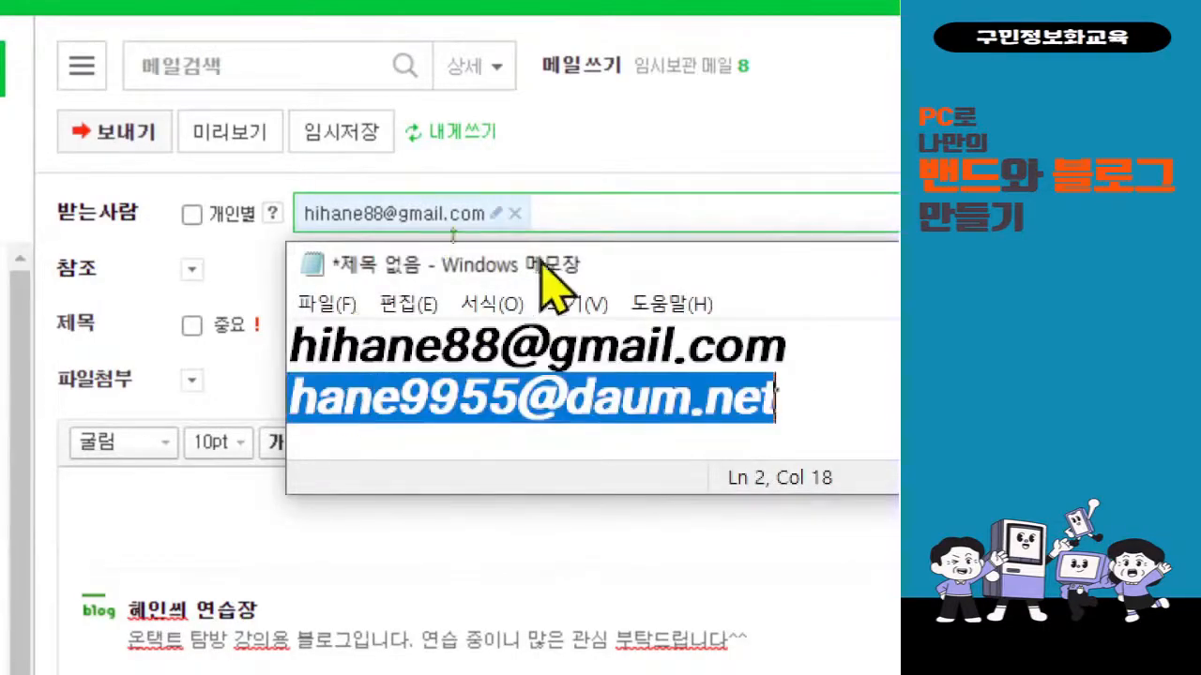
click(570, 216)
key(ctrl+v)
key(Return)
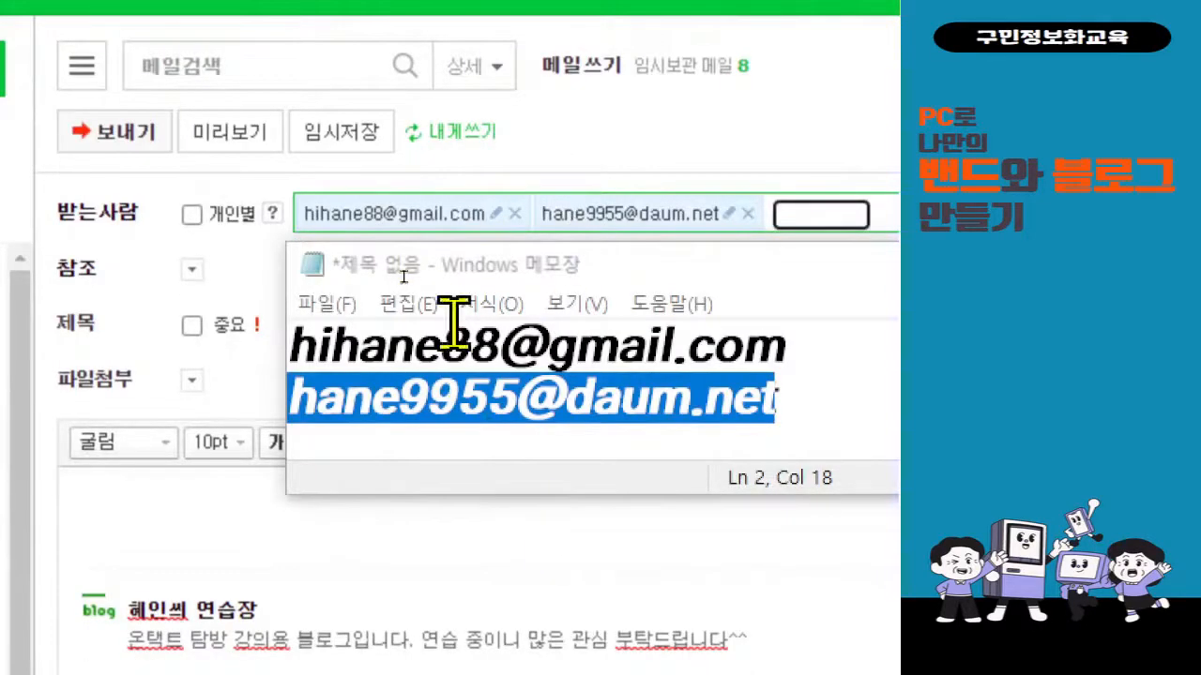
click(775, 421)
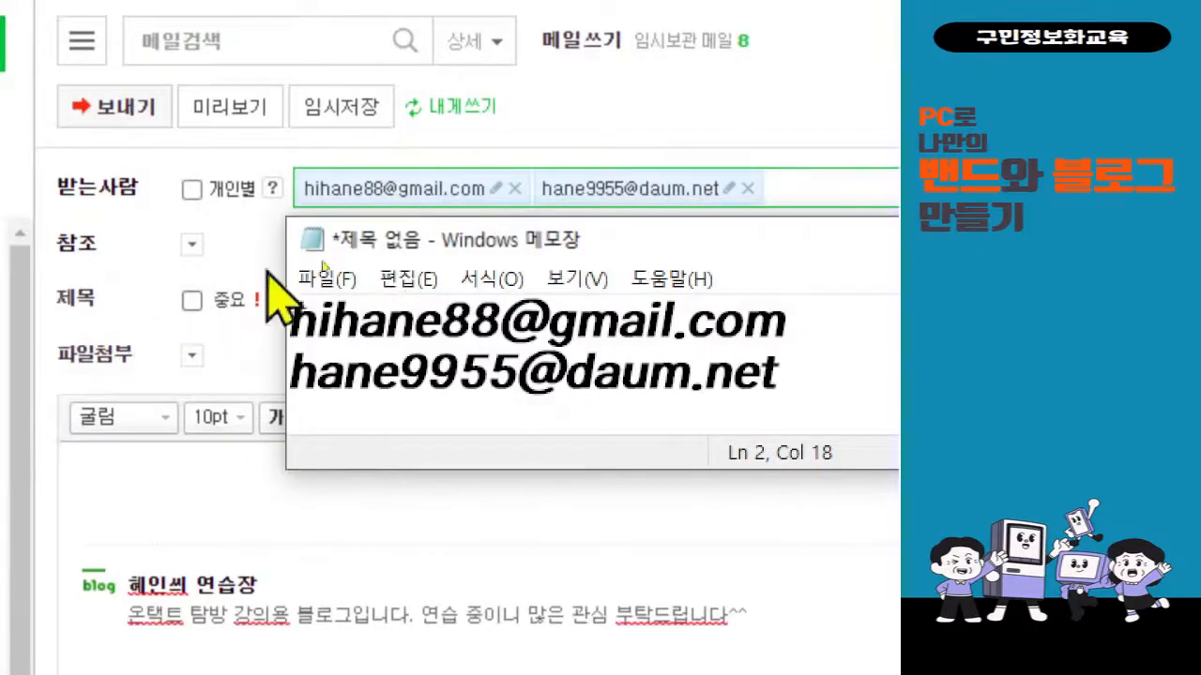
right_click(370, 242)
Minimize Notepad and enter the subject '밴드에 초대합니다.'.
click(415, 375)
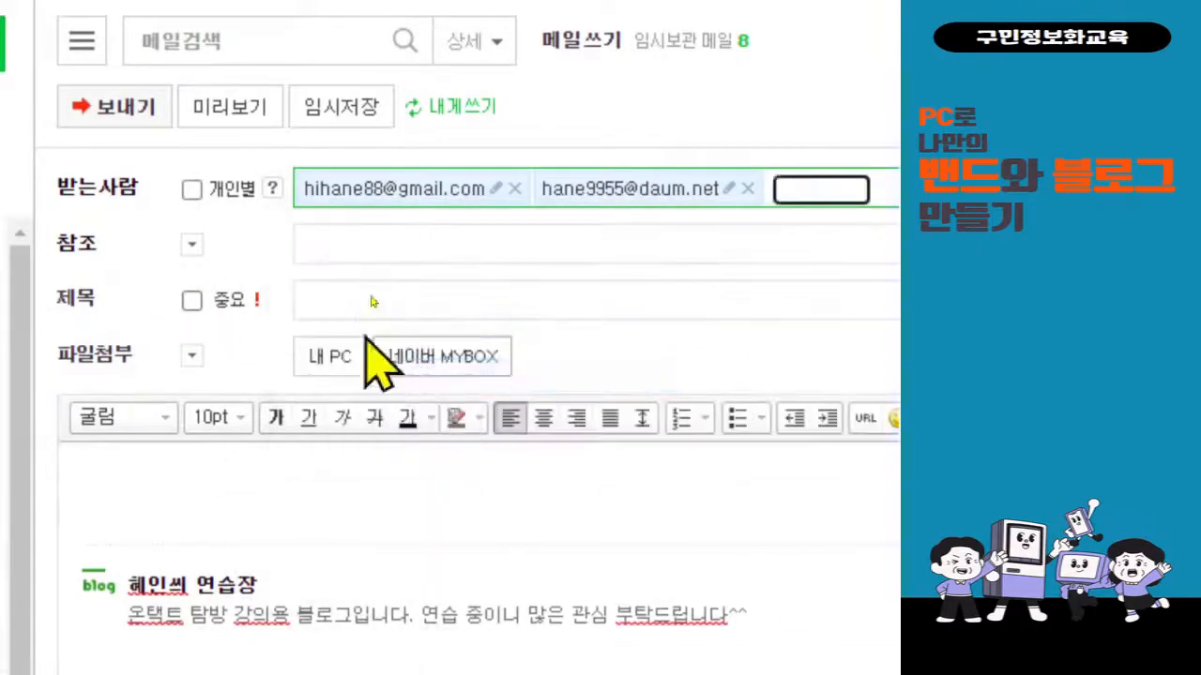
click(384, 305)
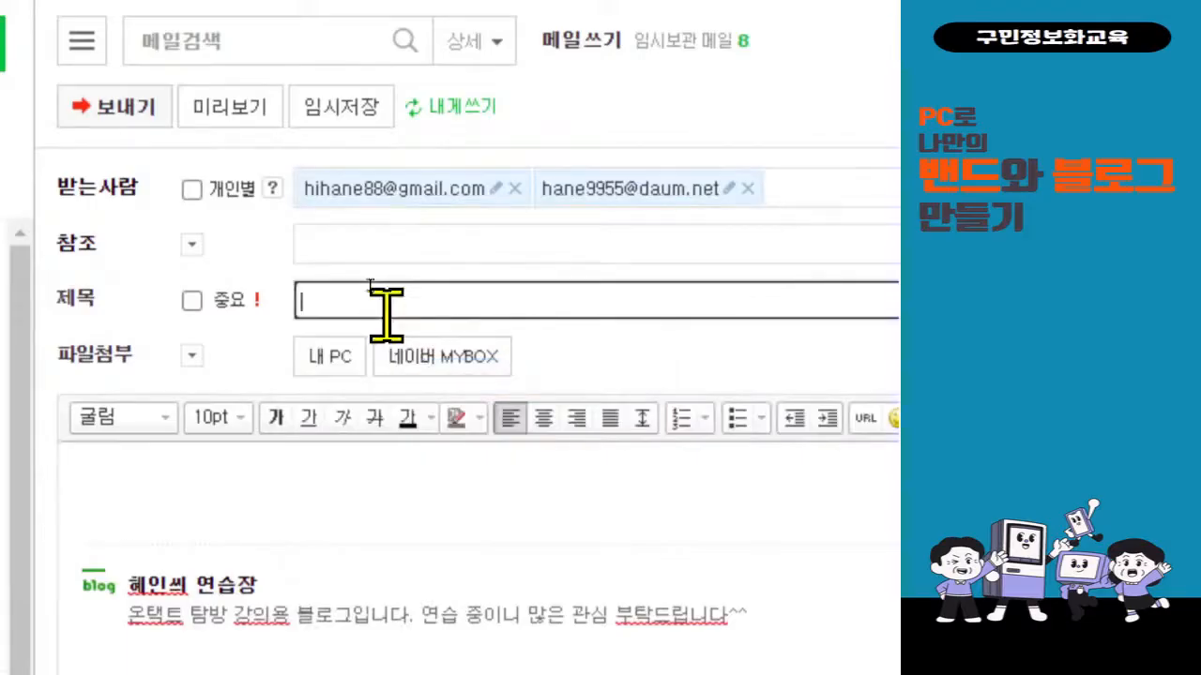
text(qosem)
key(BackSpace)
key(BackSpace)
key(BackSpace)
key(BackSpace)
key(BackSpace)
key(Hangul)
text(배ㄴ드)
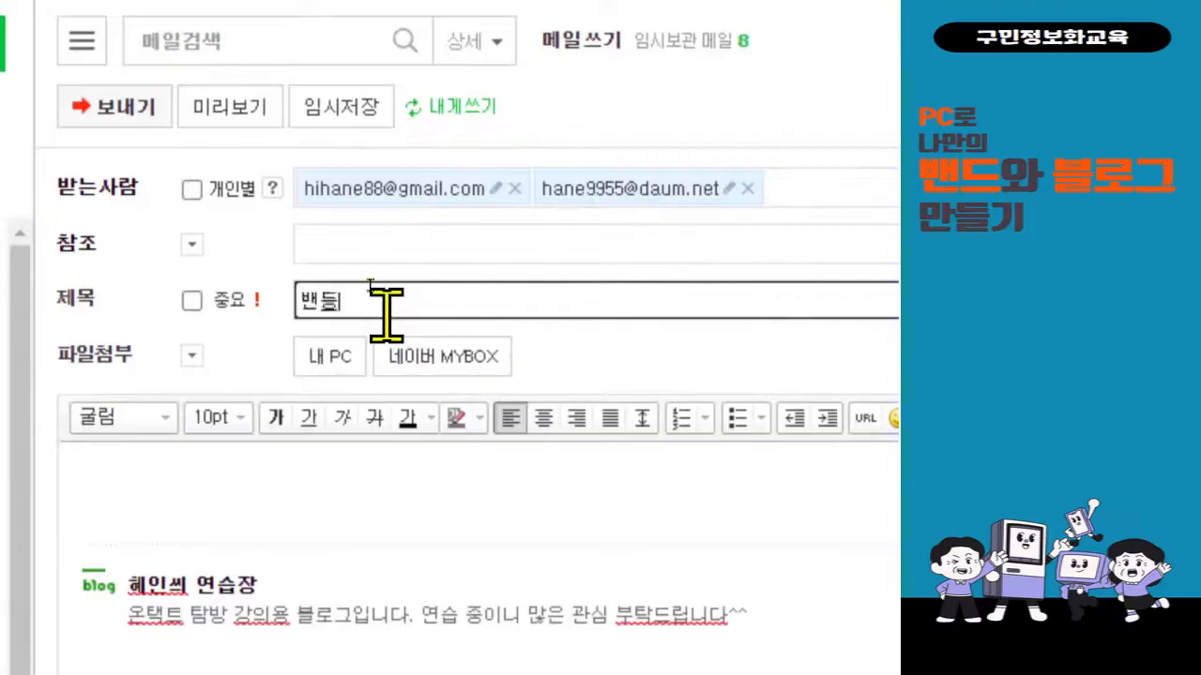
text(에 초대합니)
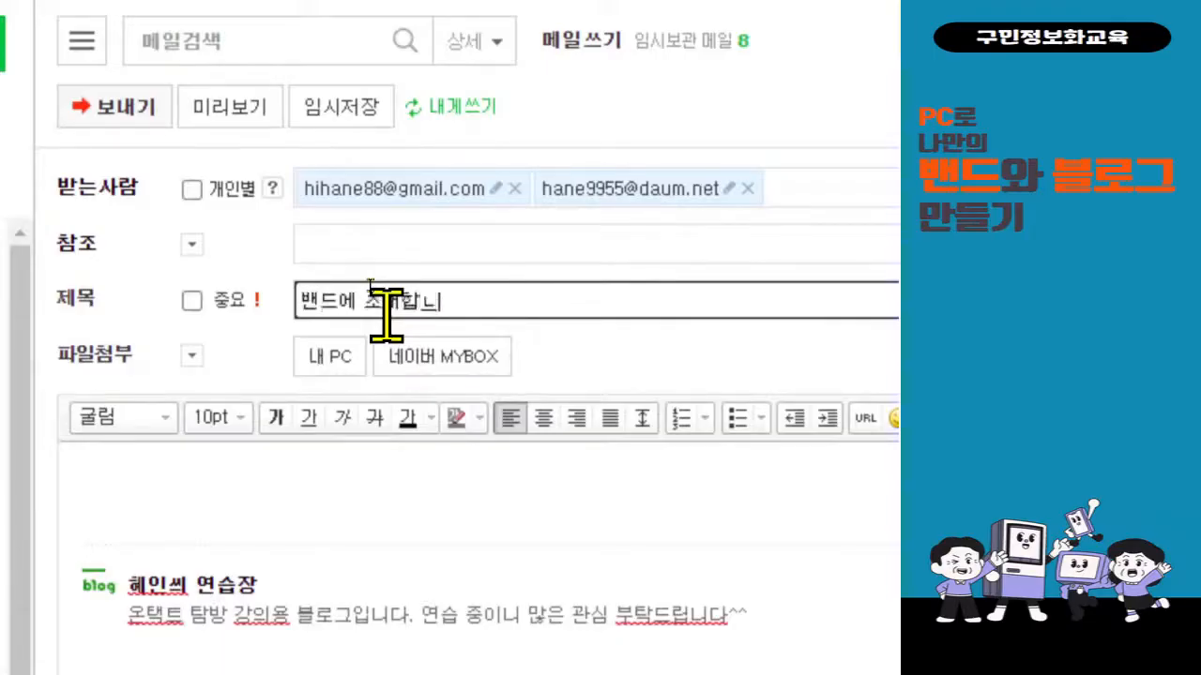
text(다.)
key(BackSpace)
text(.)
Place the caret in the message body and open its context menu for pasting.
click(356, 525)
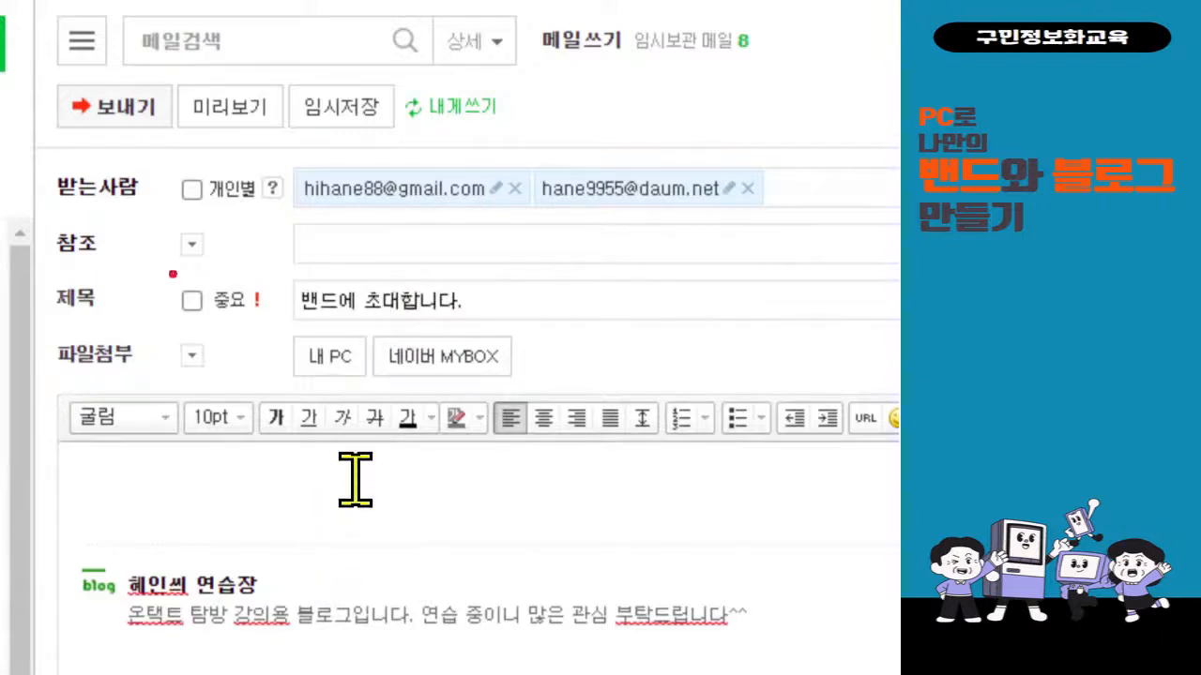
mouse_move(38, 270)
mouse_down()
mouse_move(154, 304)
mouse_move(568, 328)
mouse_up()
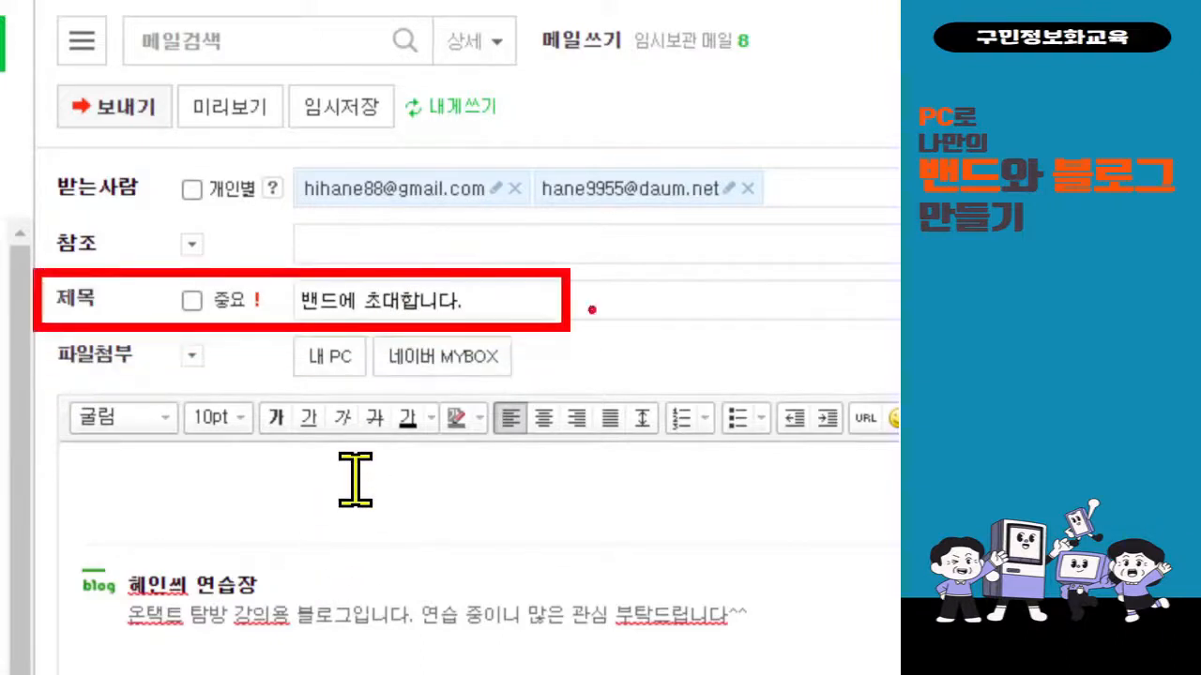
mouse_move(617, 282)
mouse_down()
mouse_move(626, 303)
mouse_move(641, 278)
mouse_up()
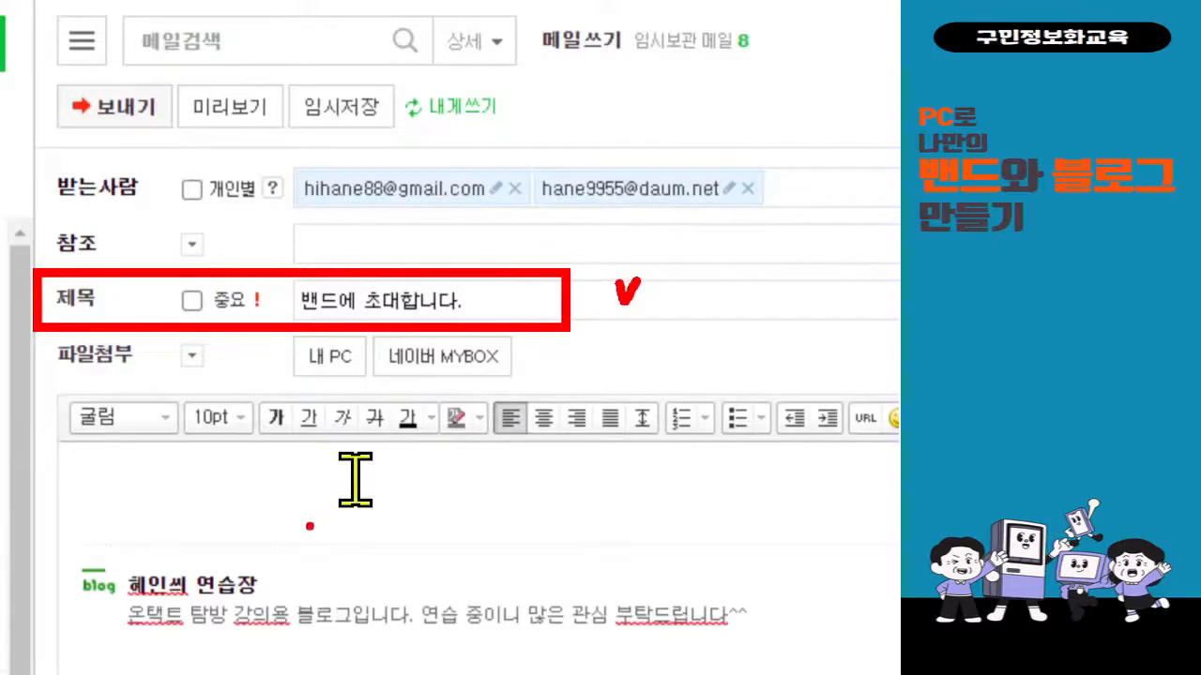
drag(112, 455, 111, 504)
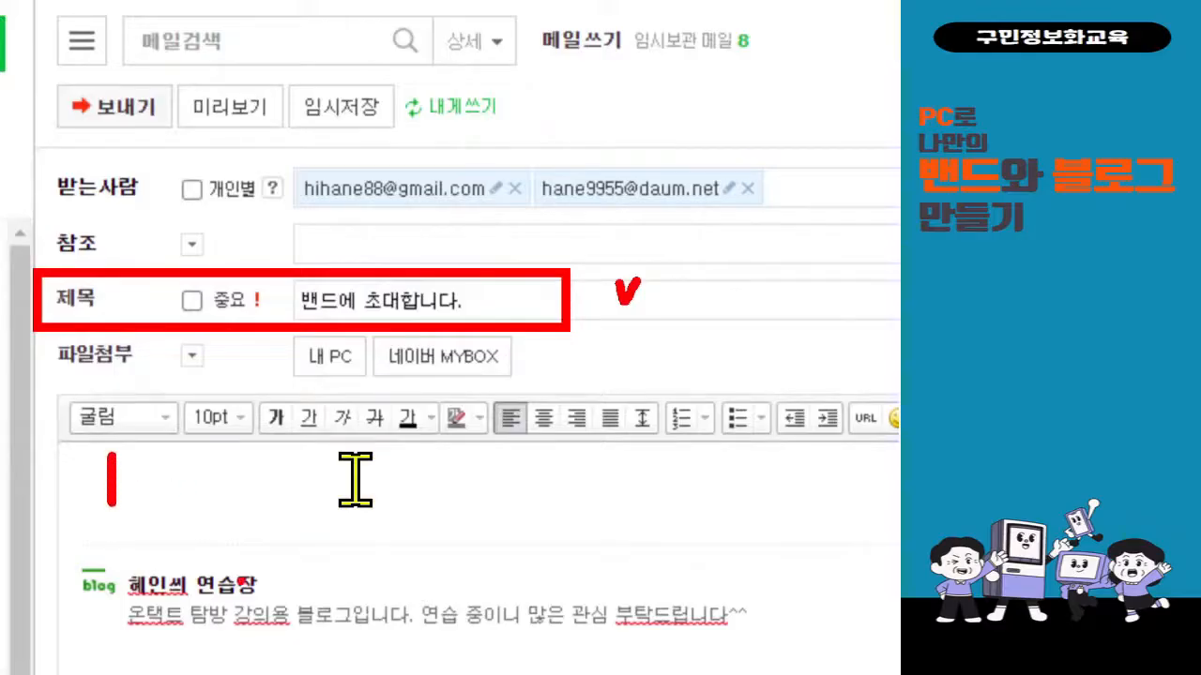
key(Escape)
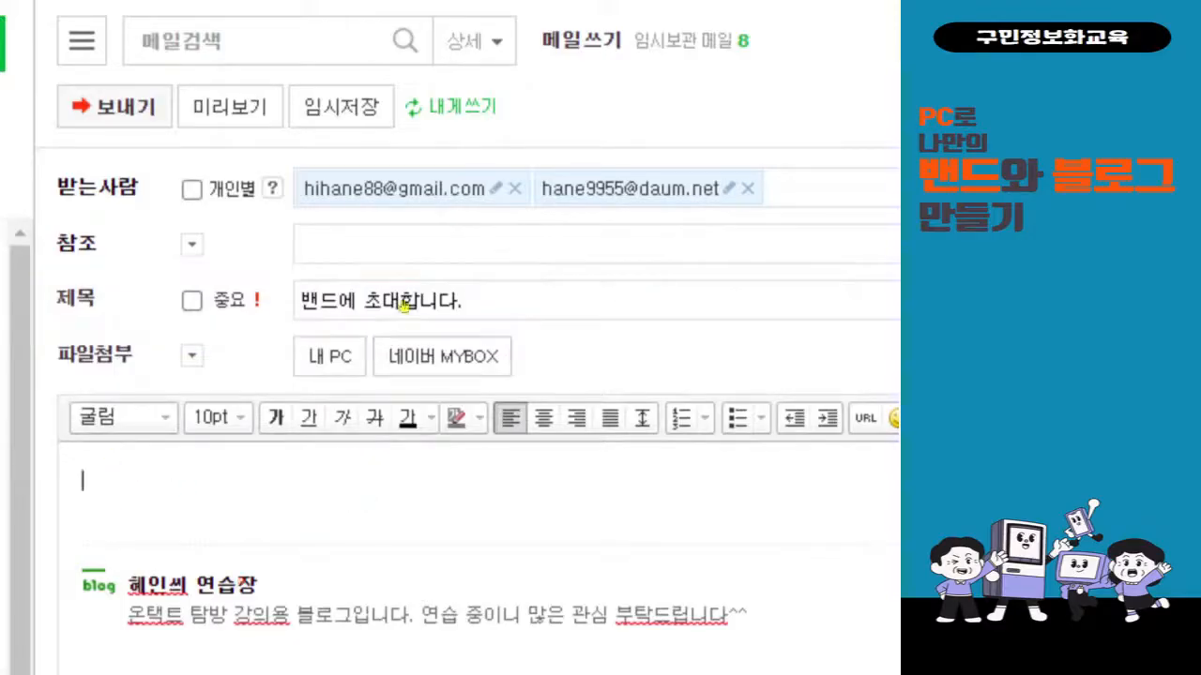
right_click(167, 487)
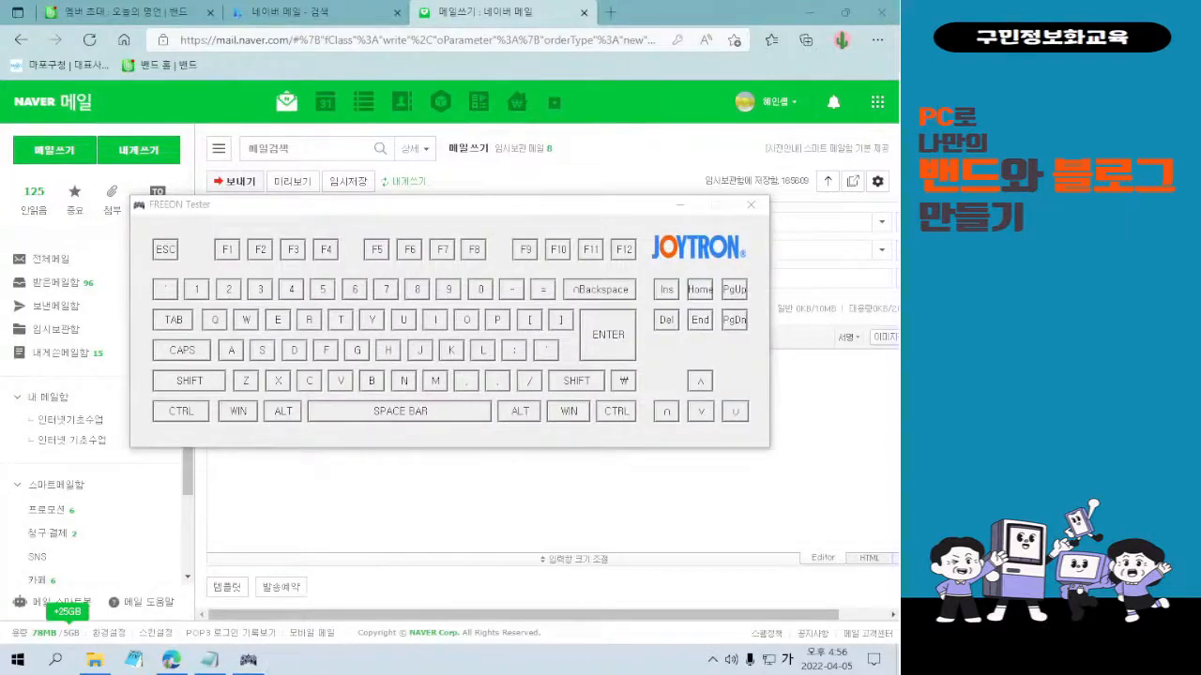
click(687, 314)
key(ctrl)
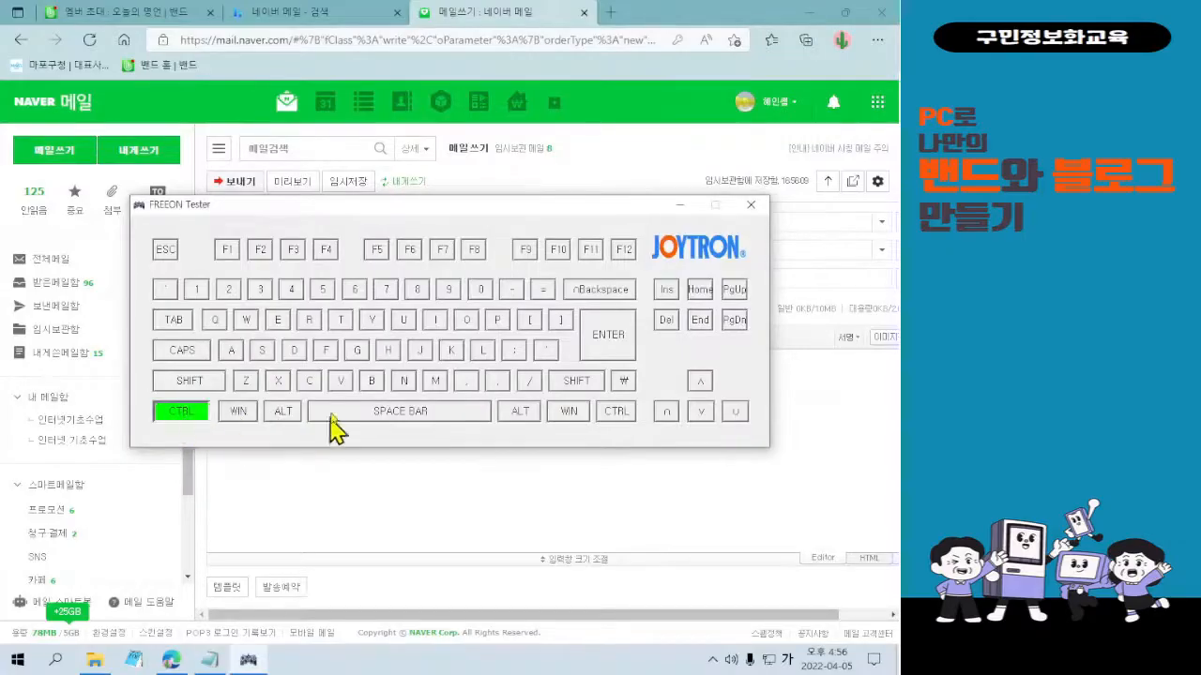
key(v)
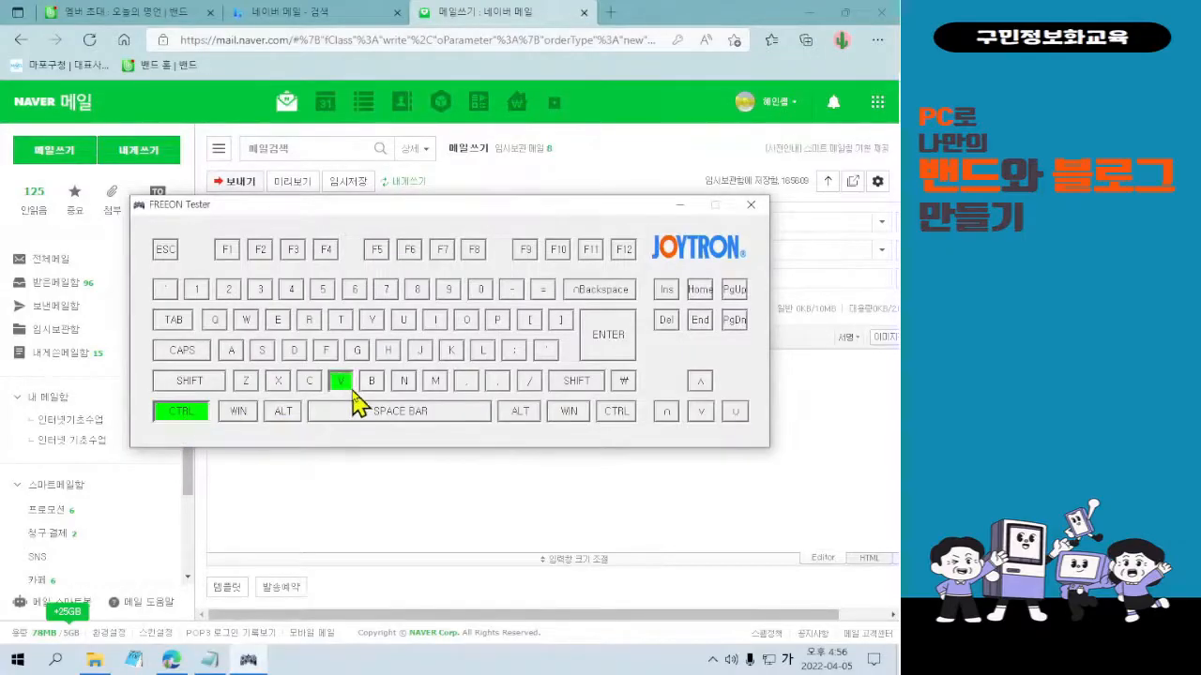
key(v)
key(v)
click(348, 455)
click(284, 364)
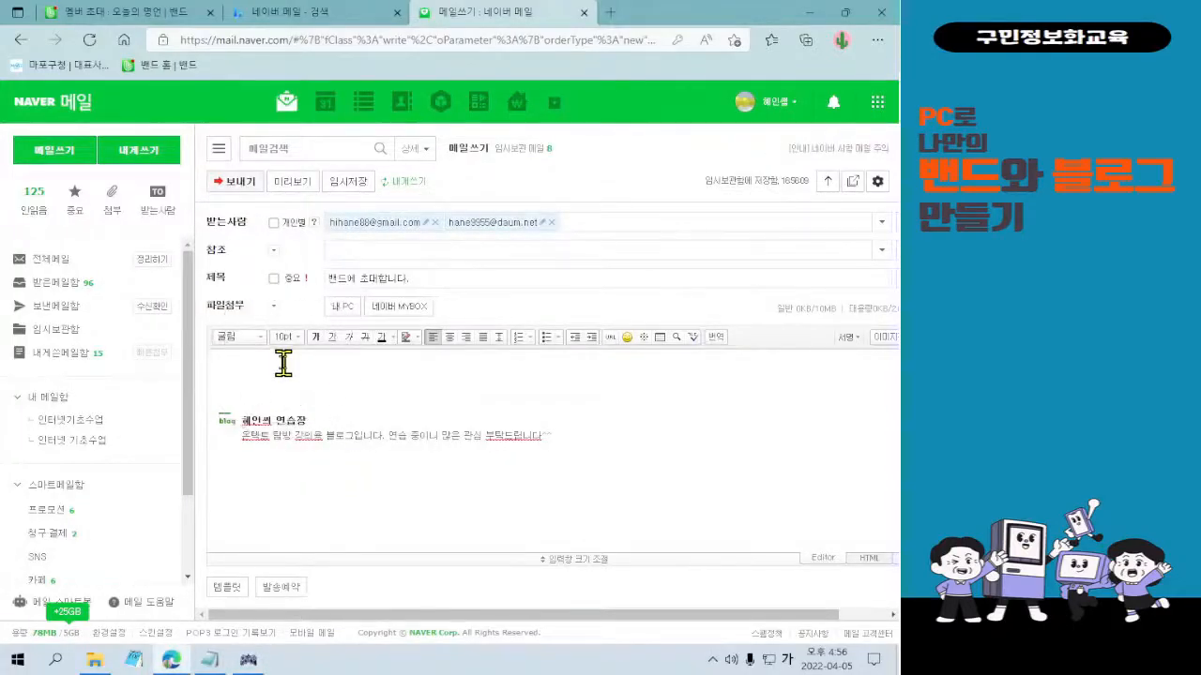
click(284, 364)
click(247, 659)
key(ctrl)
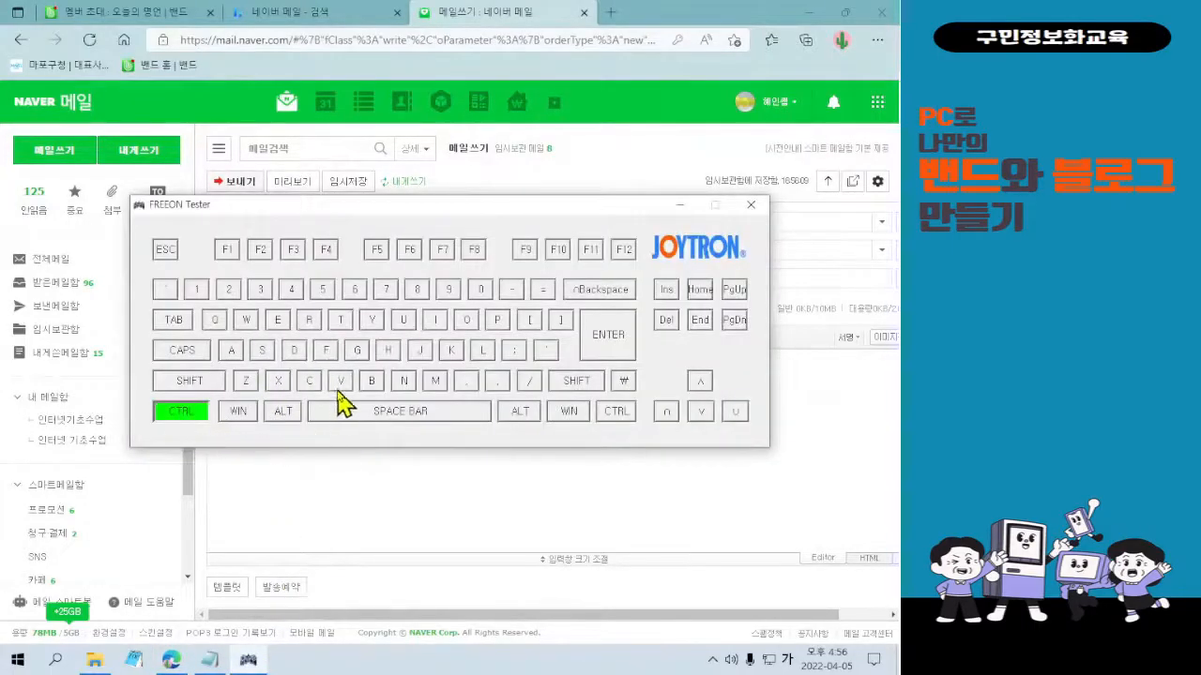
key(ctrl+v)
key(ctrl+v)
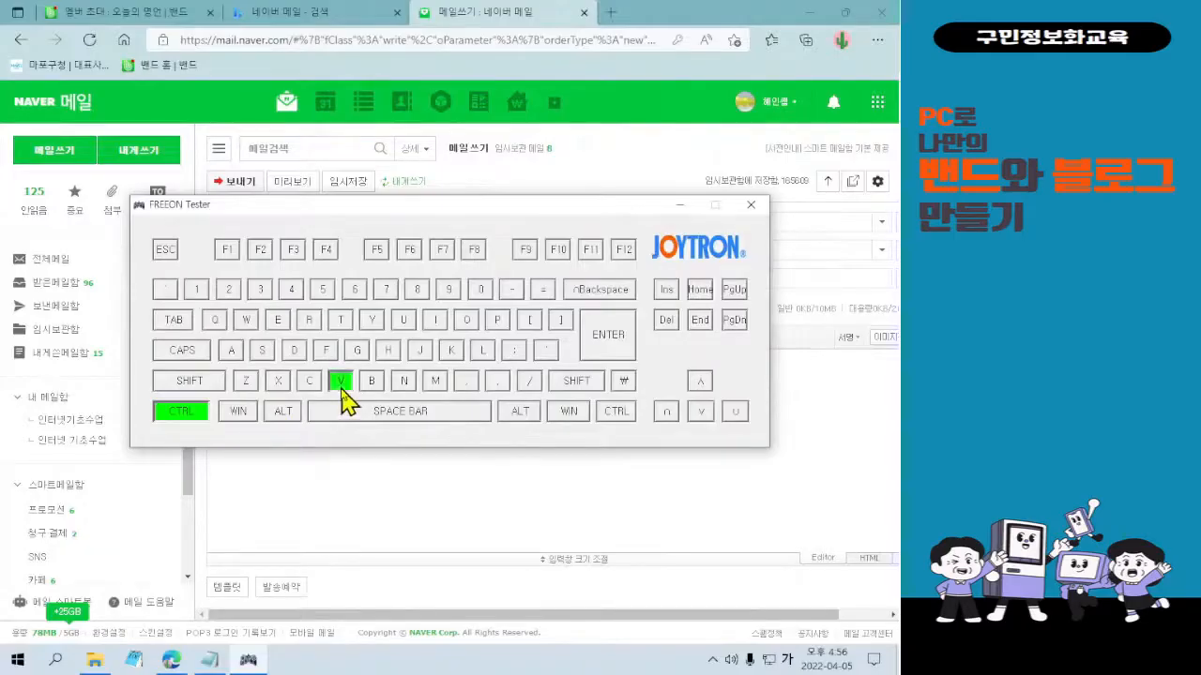
key(ctrl+v)
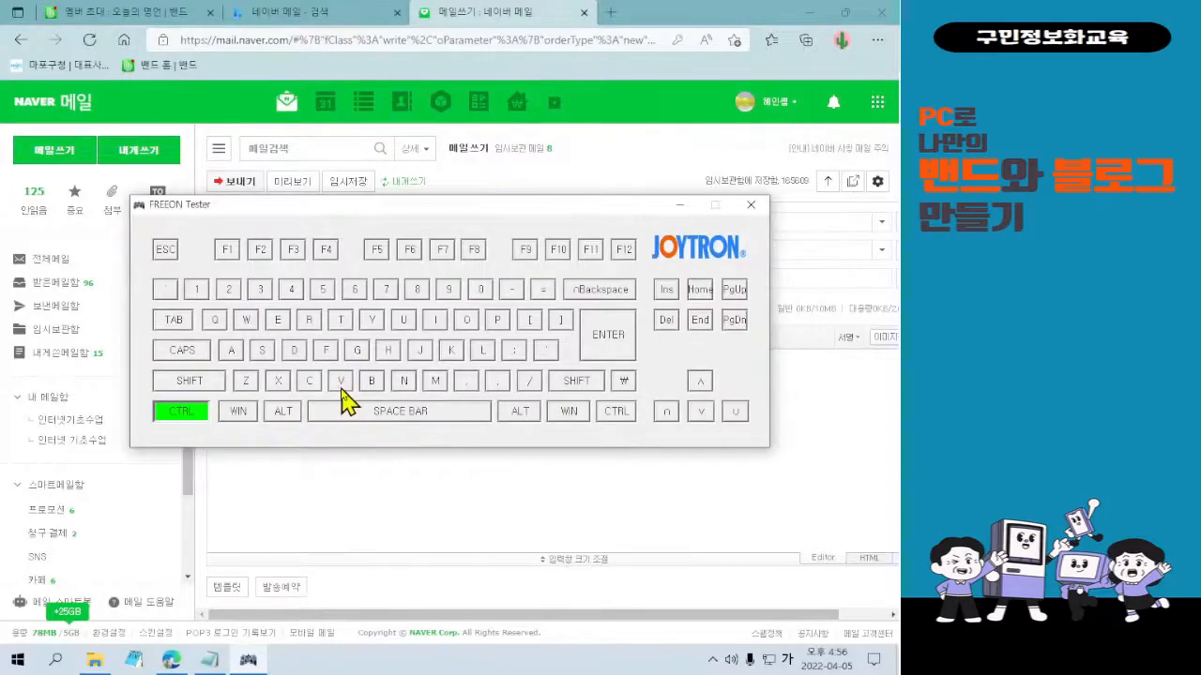
key(ctrl+v)
key(ctrl+v)
click(436, 14)
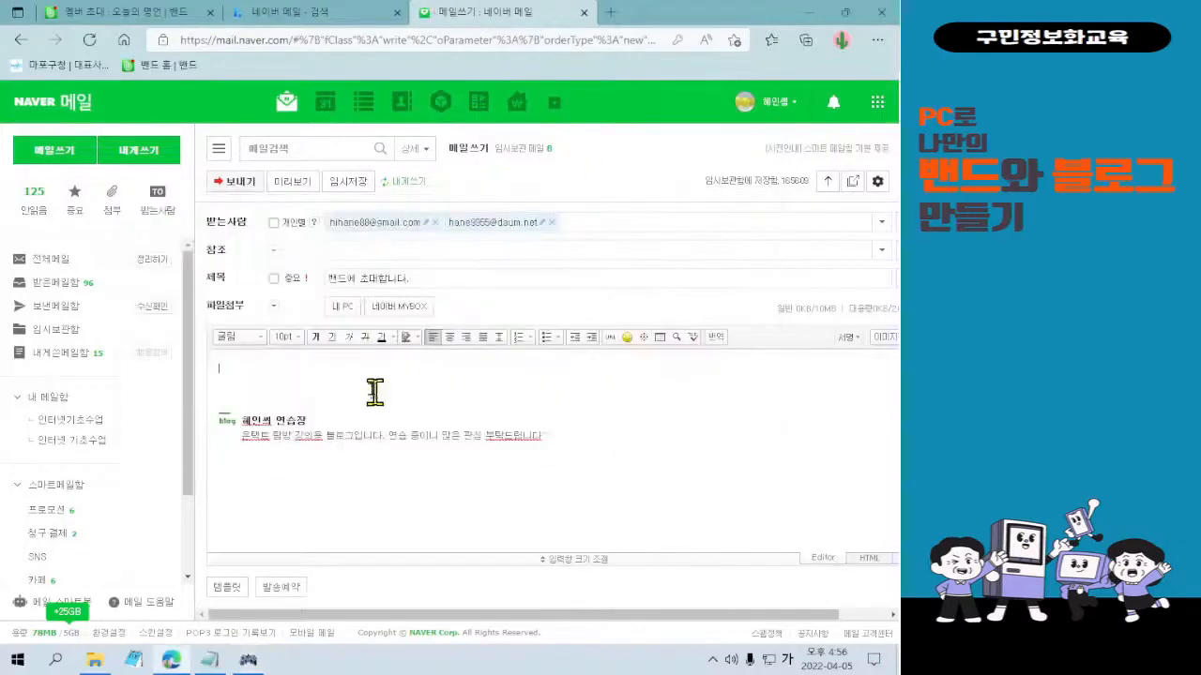
key(ctrl+v)
key(ctrl+z)
Copy the BAND invite URL via 초대링크 공유하기 and paste it into the mail body.
click(175, 12)
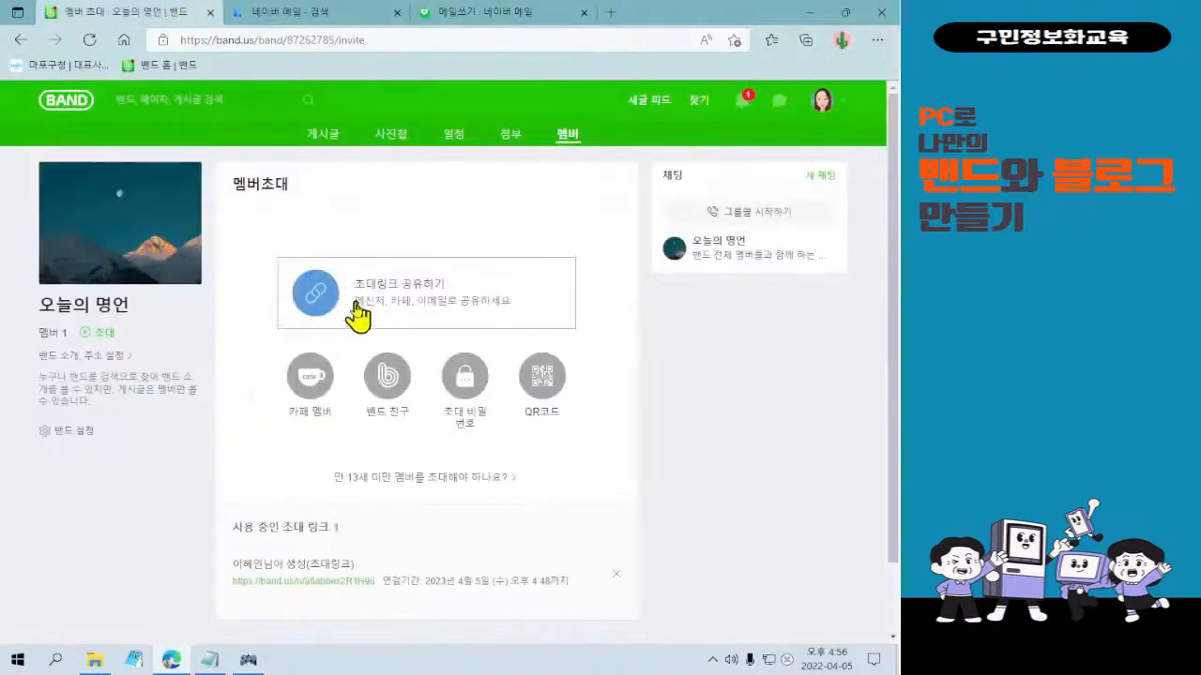
click(354, 311)
click(442, 412)
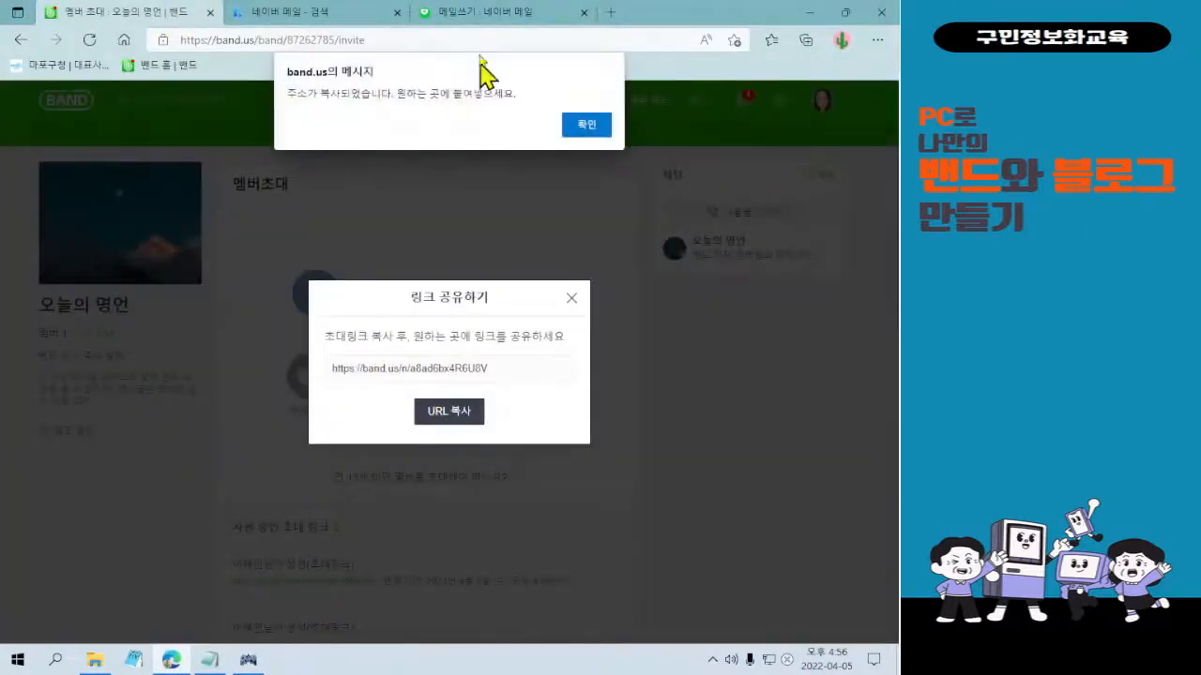
click(585, 125)
click(489, 14)
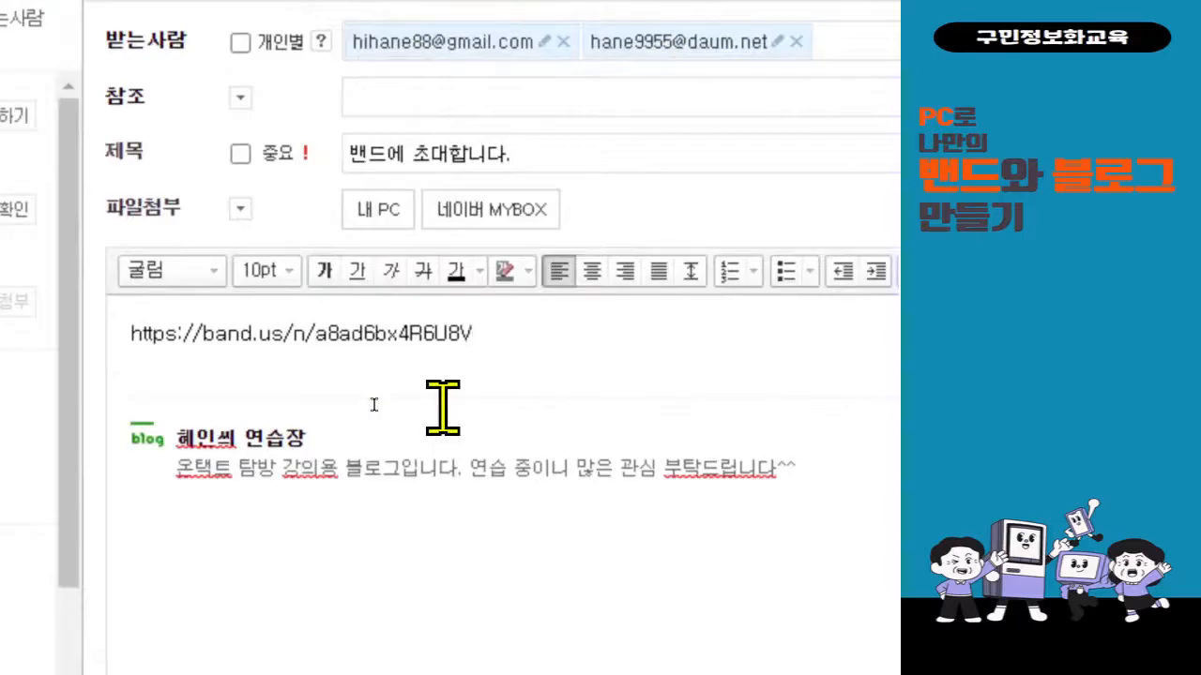
Add the line '위 주소를 클릭하여 밴드로 입장해 주세요!' below the invite link.
key(Return)
text(위 주소를 크)
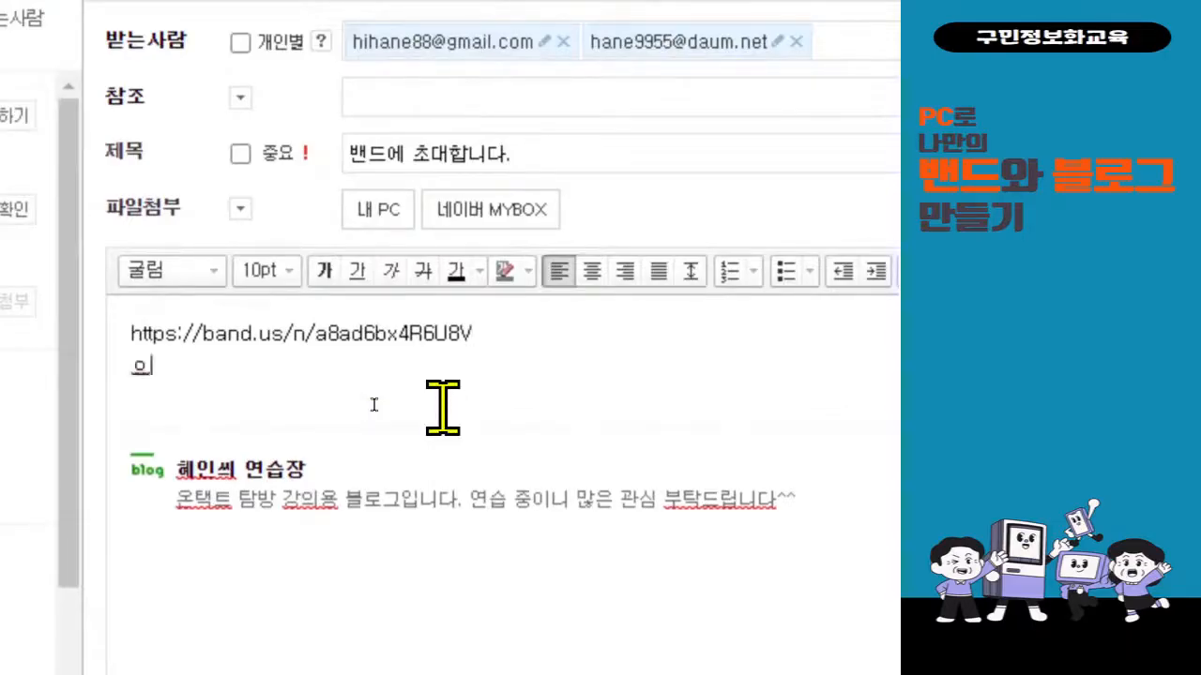
text(릭하여 밴드)
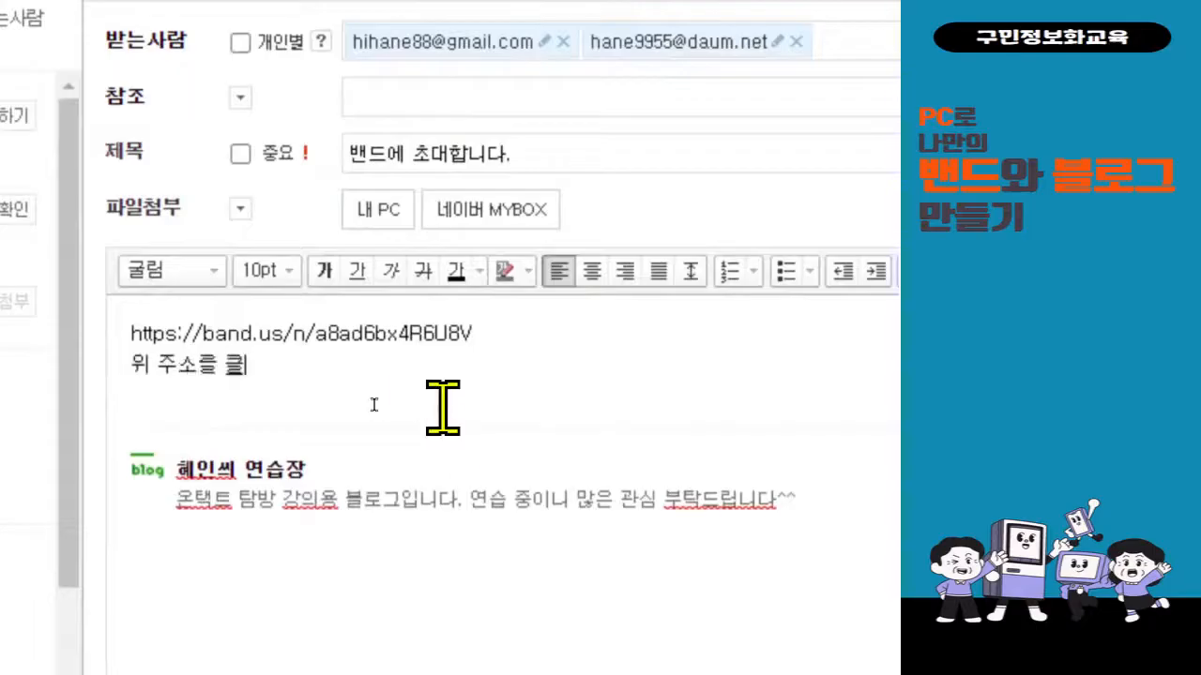
text(로 )
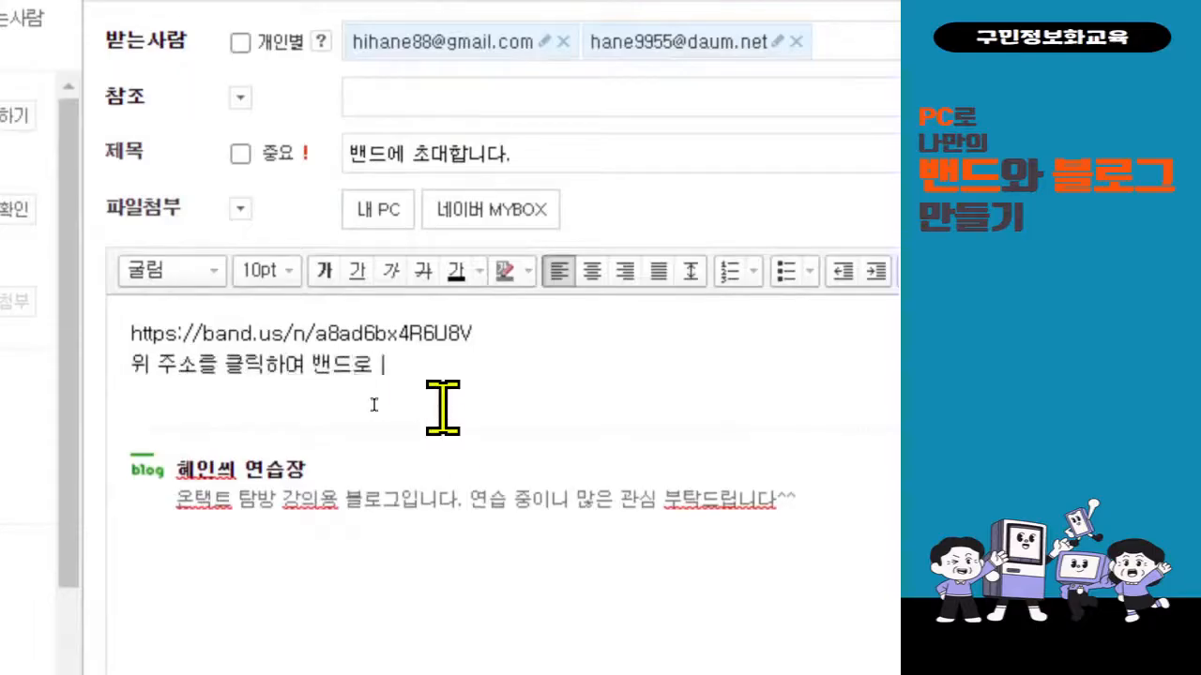
text(입장히해 주세요!)
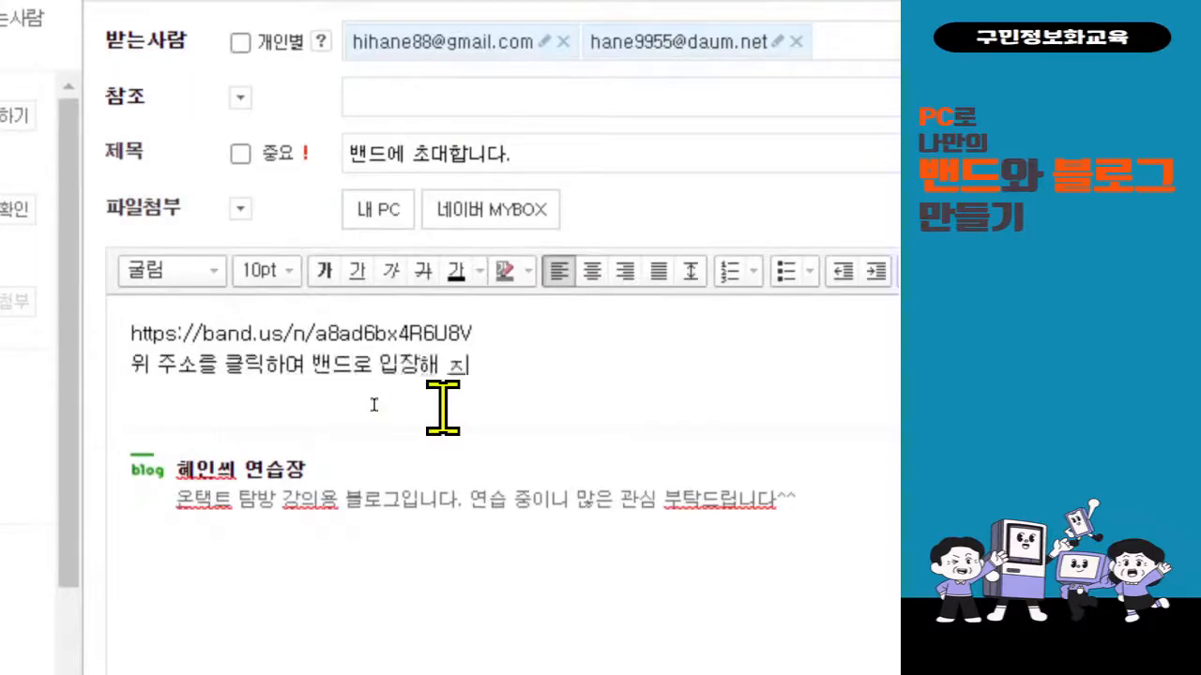
key(Return)
Type the second line '가입 후 활동 할 수 있습니다.'.
text(가입회)
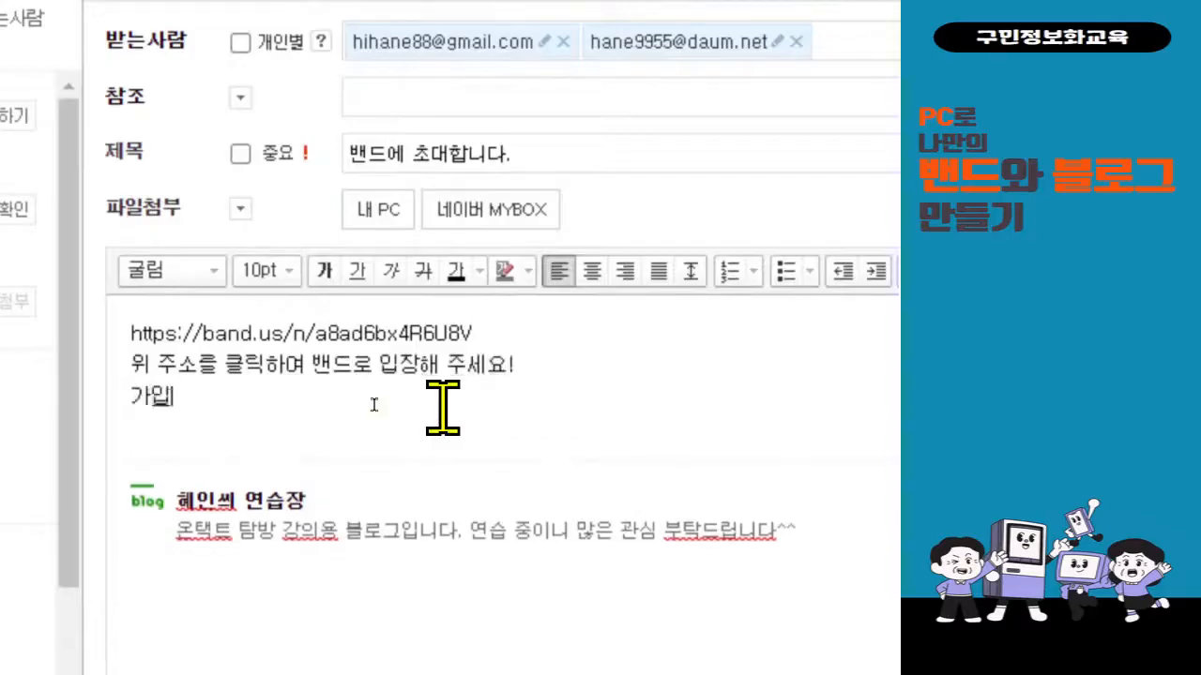
key(BackSpace)
key(BackSpace)
text(후 활동히)
text(ㅜ ㅇ)
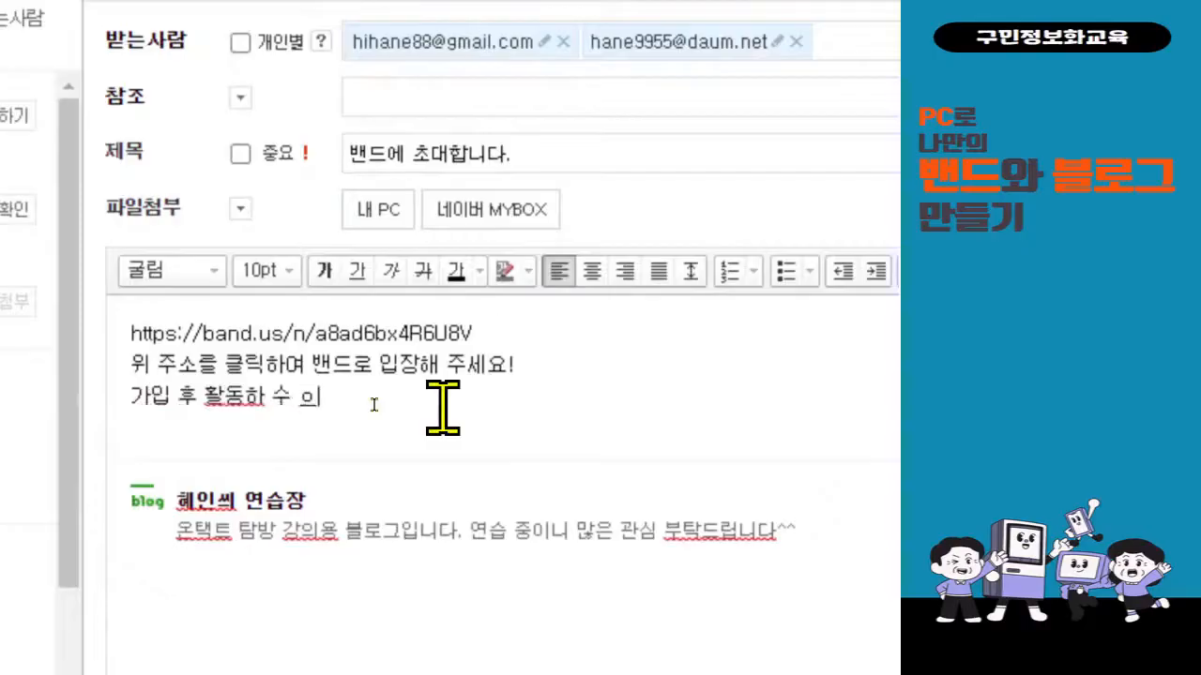
key(BackSpace)
key(BackSpace)
key(BackSpace)
key(BackSpace)
key(BackSpace)
text(ㅎ)
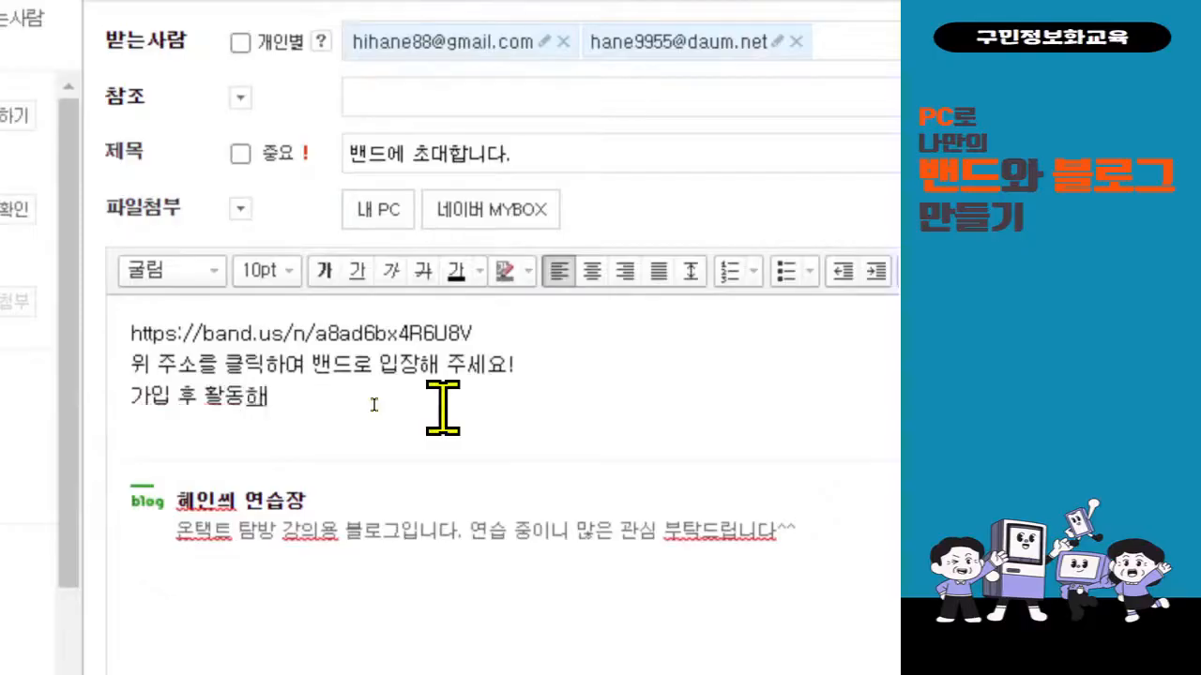
key(BackSpace)
key(BackSpace)
text(할 수 있시)
key(BackSpace)
text(습니)
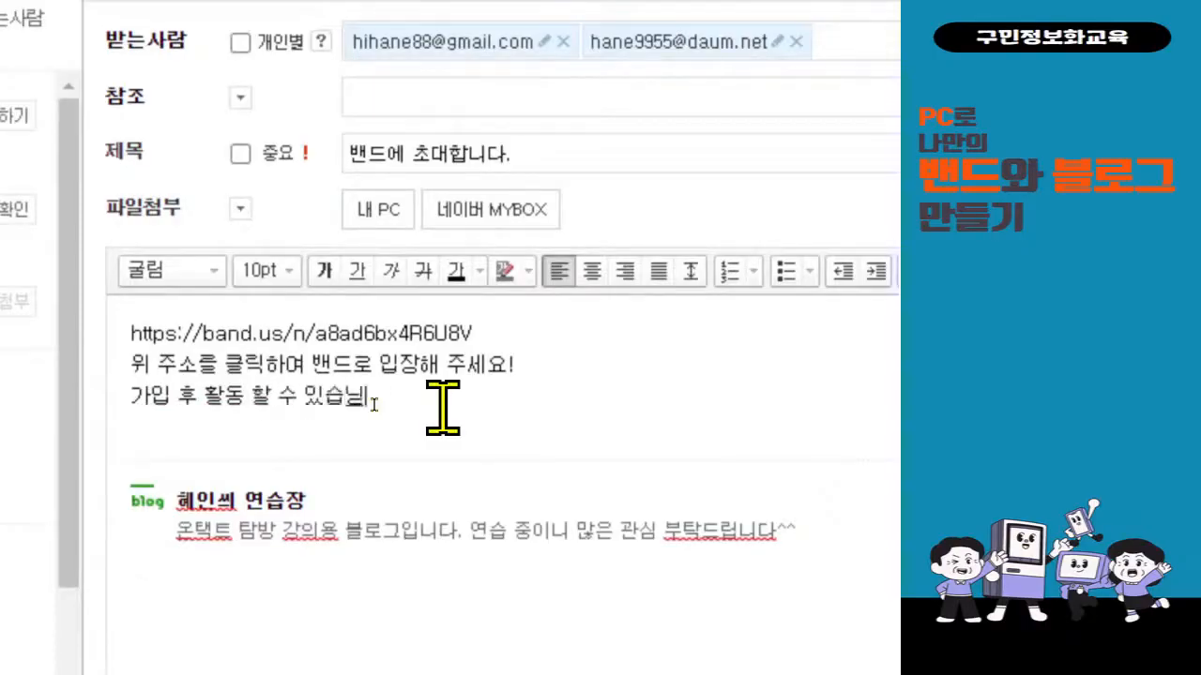
text(다.)
key(Left)
key(Left)
key(Left)
key(Left)
key(Left)
key(Left)
key(Left)
key(Left)
key(Left)
key(Left)
key(Left)
key(Left)
key(Left)
key(Left)
key(Left)
key(Left)
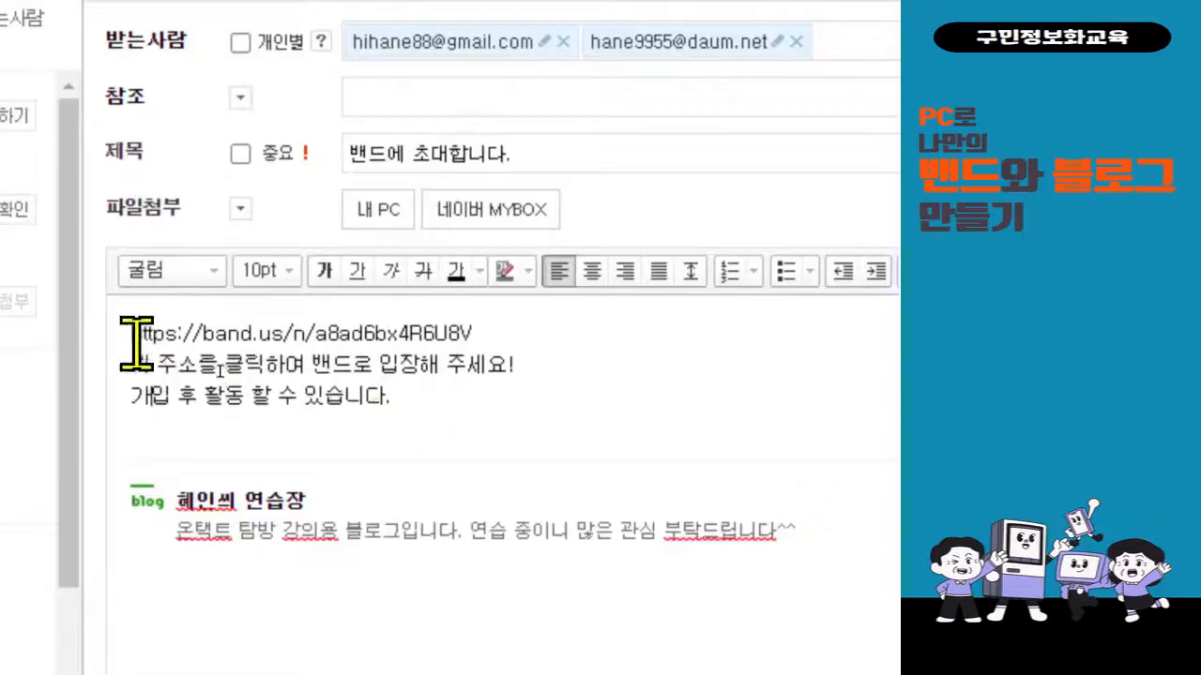
Select the link and both instruction lines and set their font size to 14pt.
drag(132, 337, 425, 385)
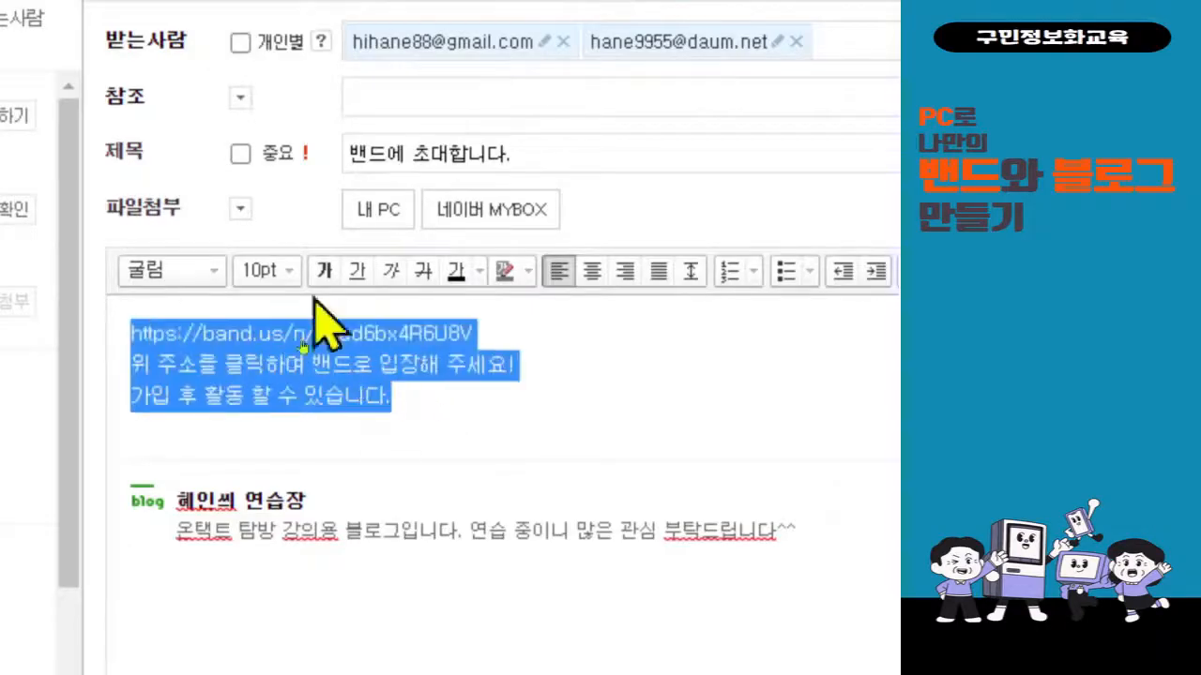
click(260, 271)
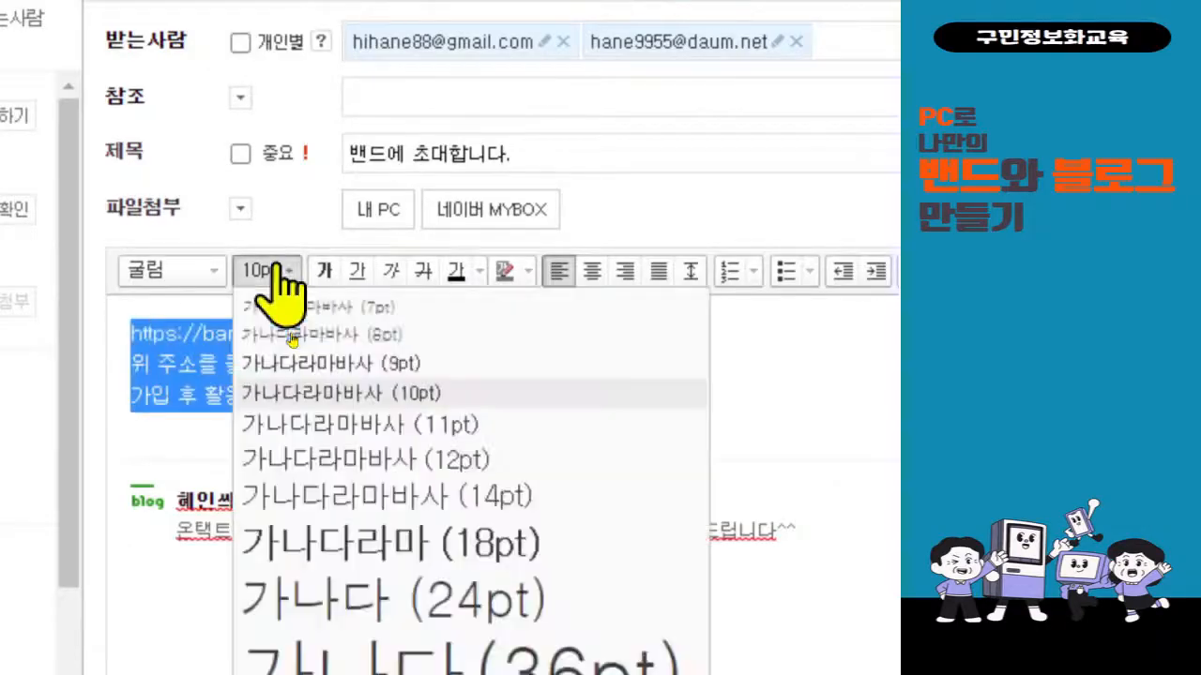
click(324, 497)
click(570, 450)
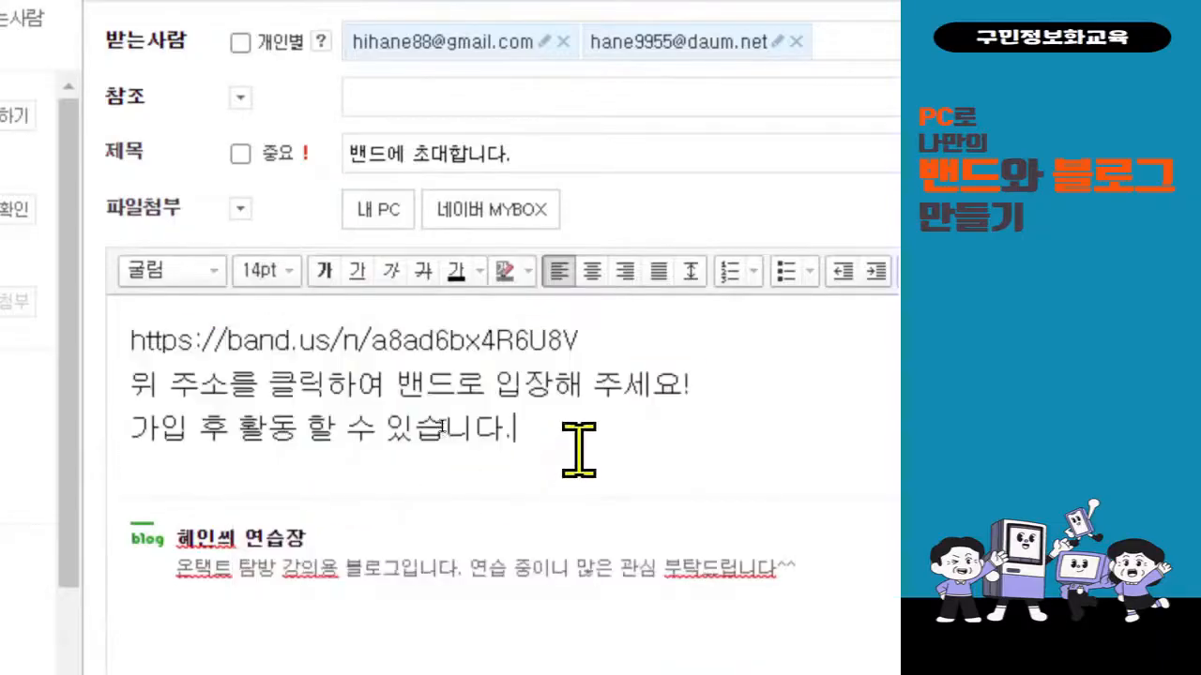
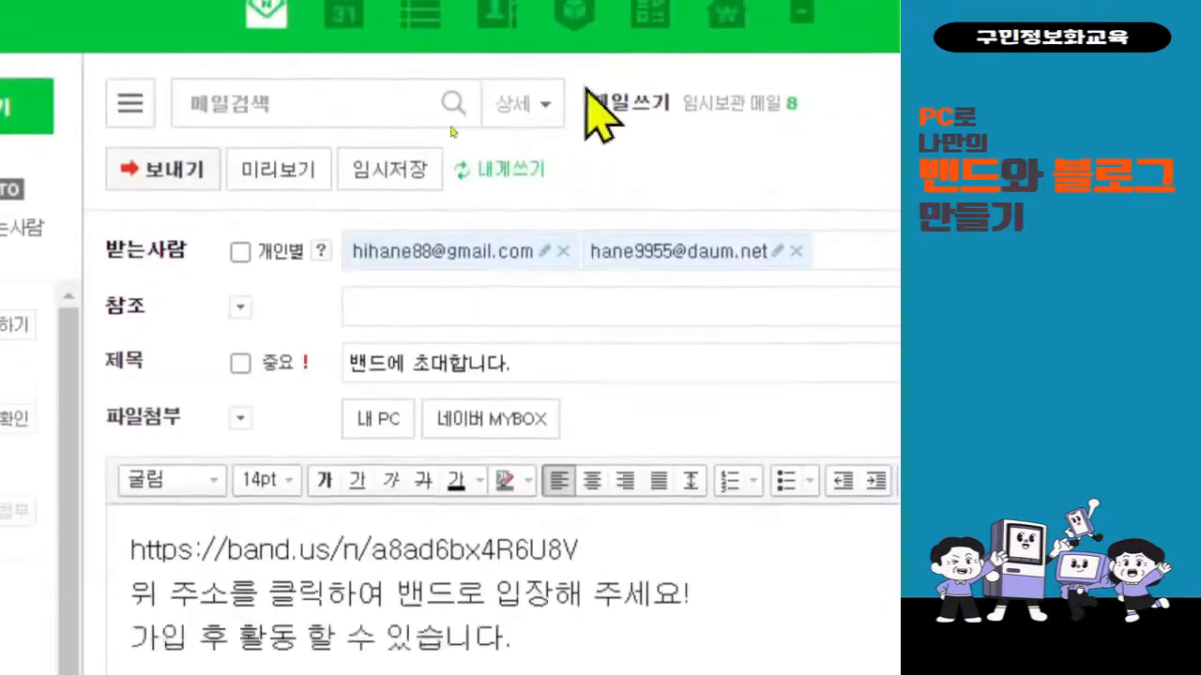
Send the BAND invitation e-mail to both recipients.
scroll(553, 577, down, 2)
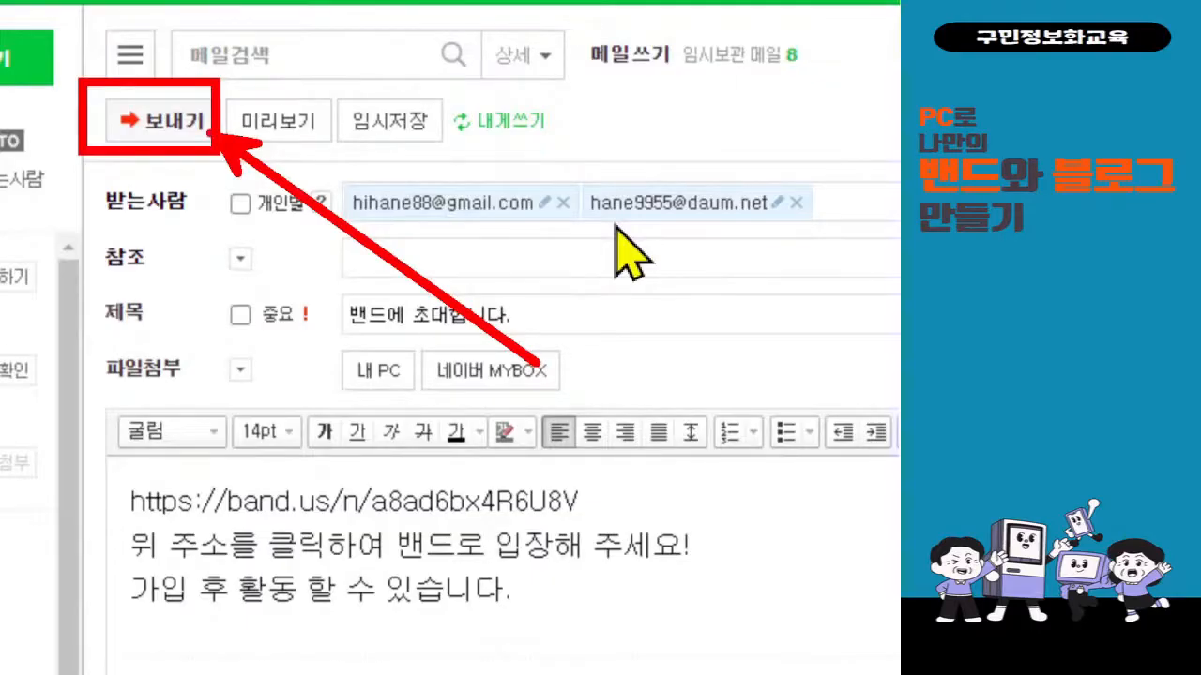
click(167, 121)
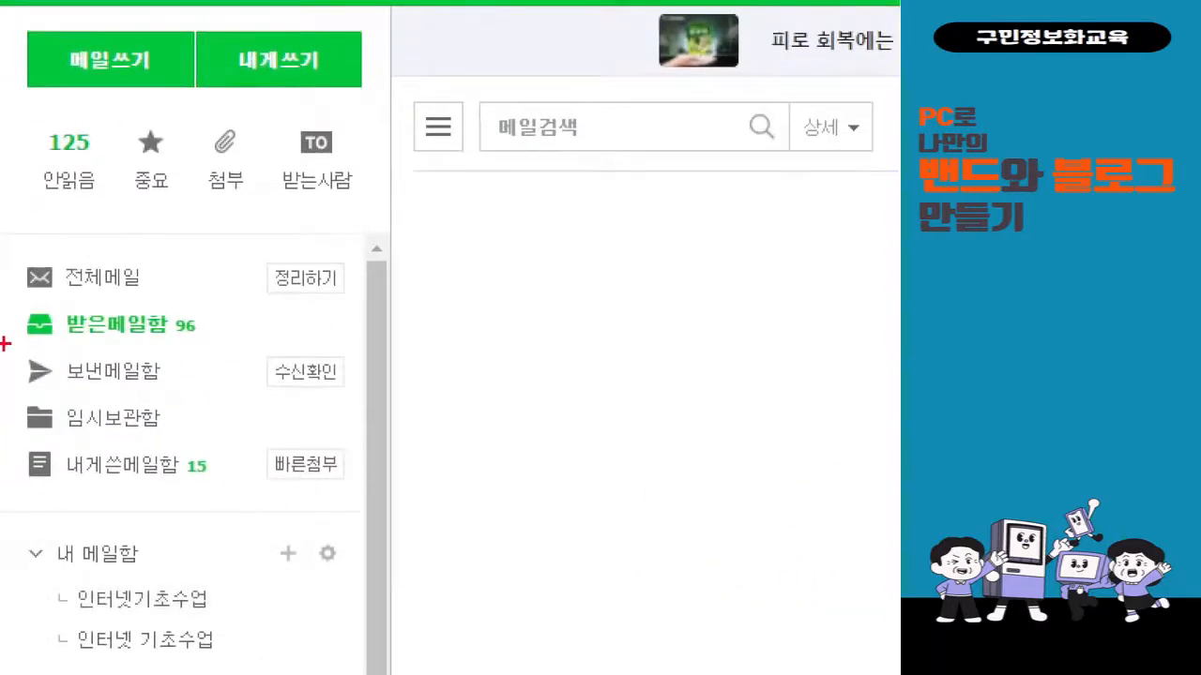
drag(2, 343, 201, 392)
drag(217, 345, 234, 399)
drag(235, 399, 270, 299)
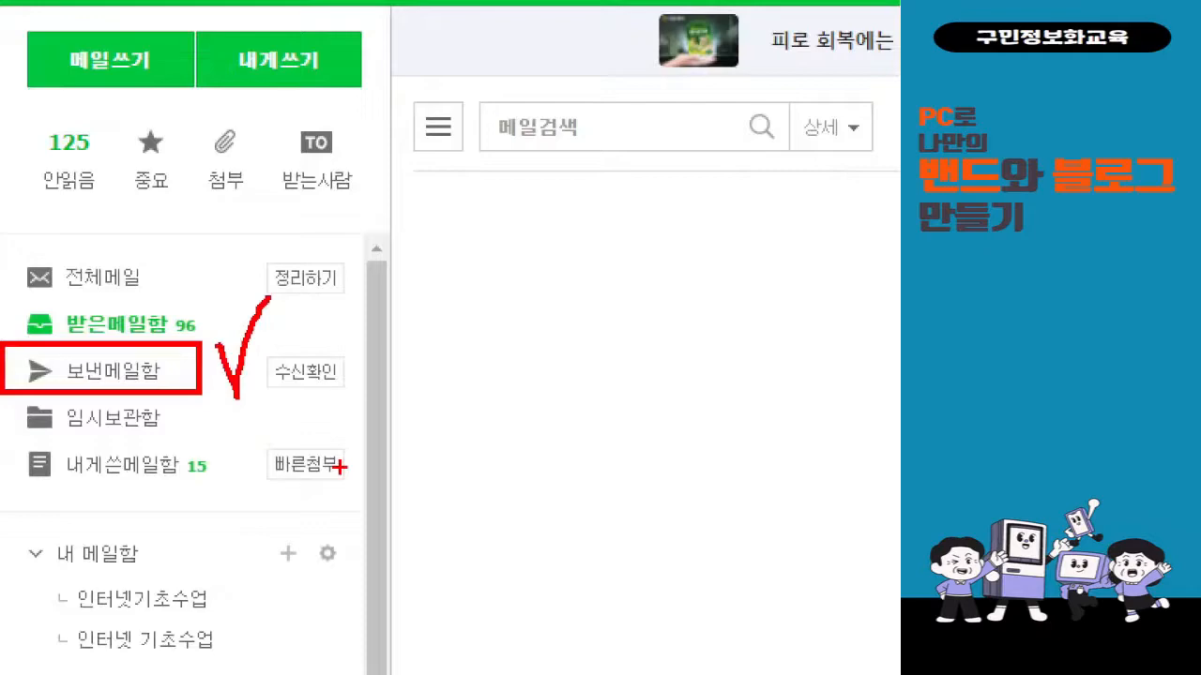
Open the sent mail '밴드에 초대합니다.' from 보낸메일함 and review its band.us link.
click(161, 377)
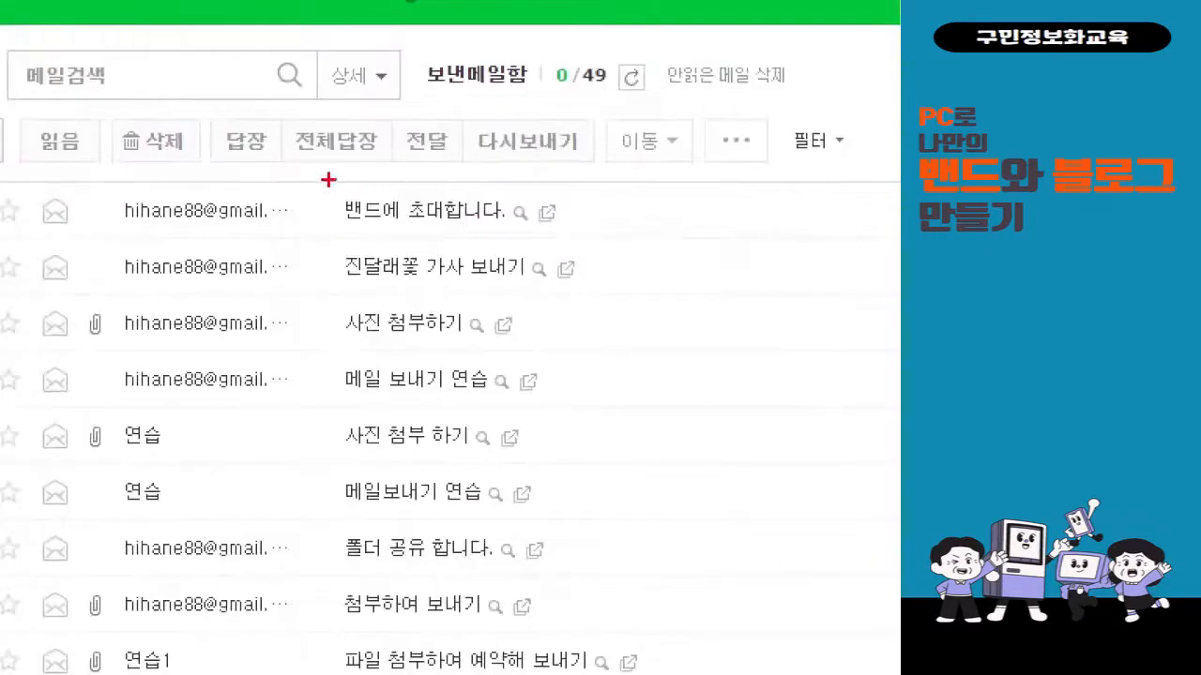
mouse_move(327, 177)
mouse_down()
mouse_move(573, 233)
mouse_move(660, 191)
mouse_up()
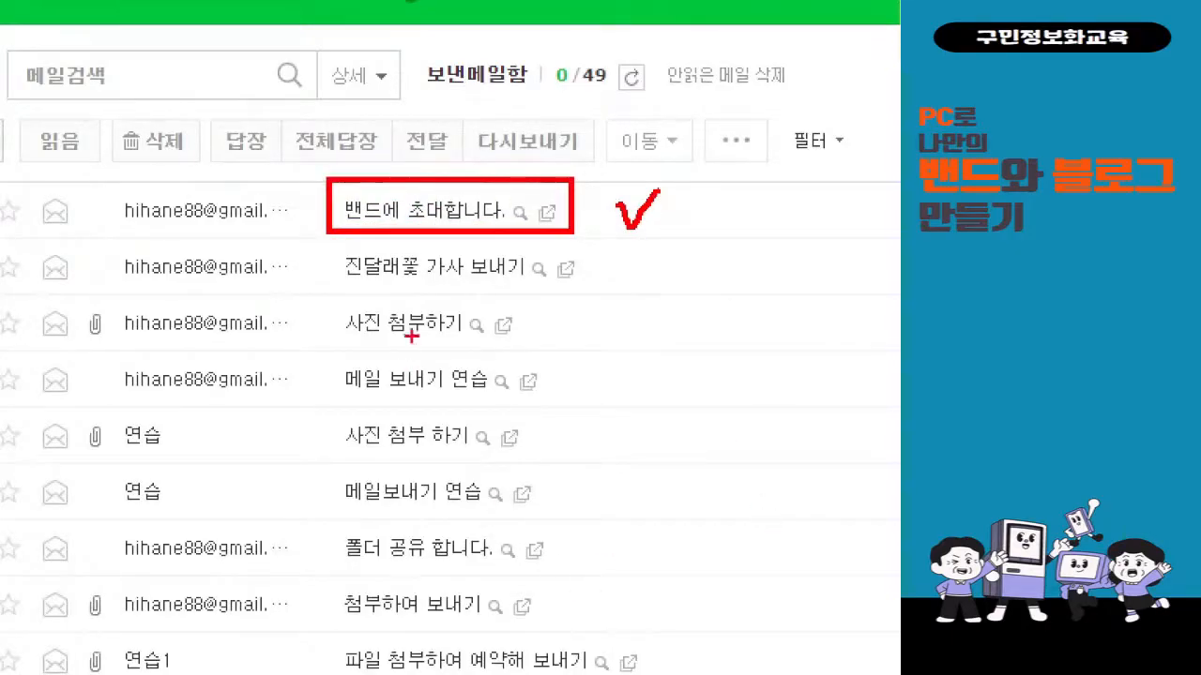
key(Escape)
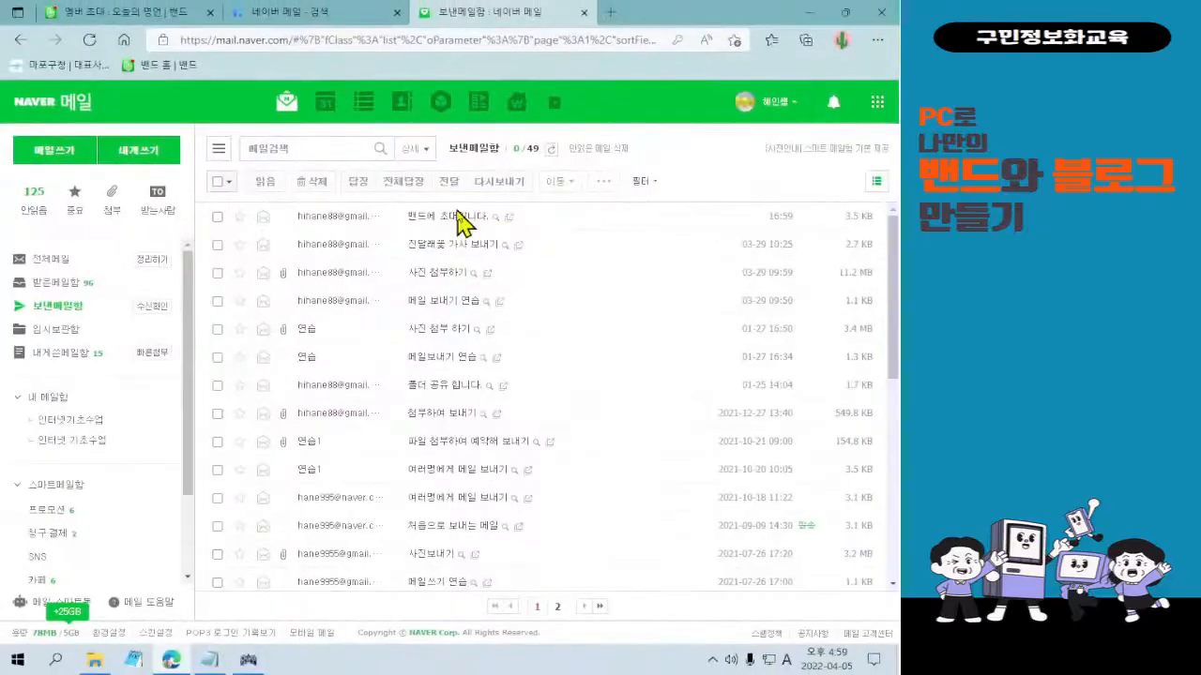
click(457, 213)
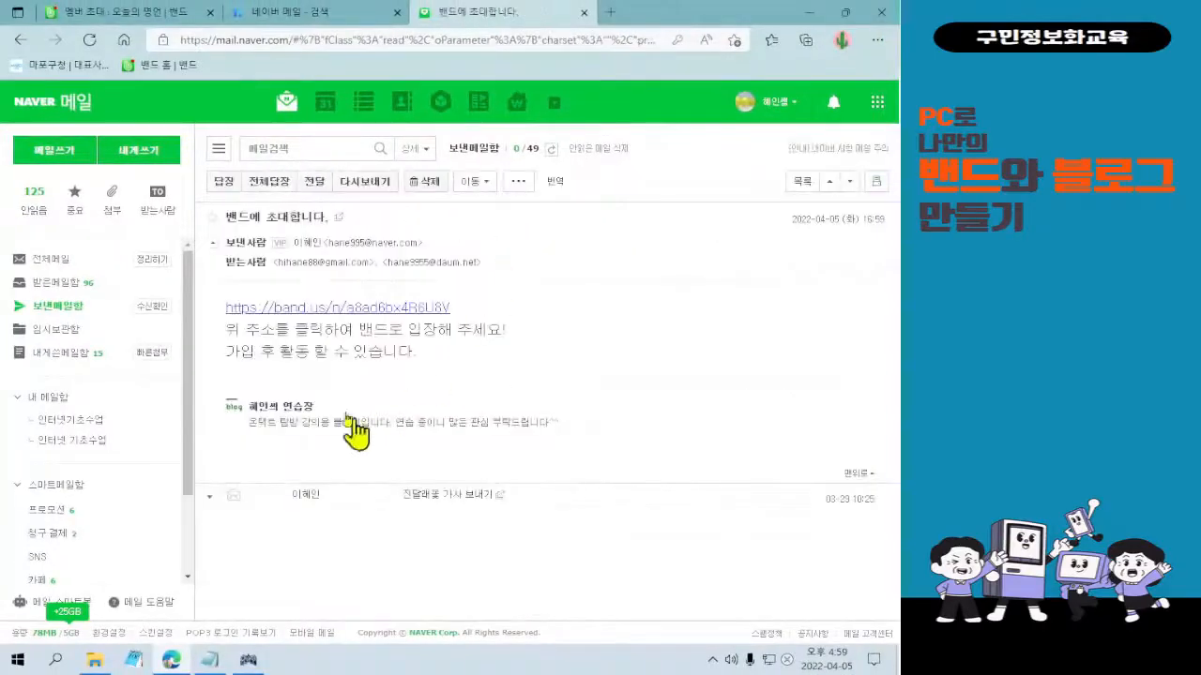
key(ctrl+1)
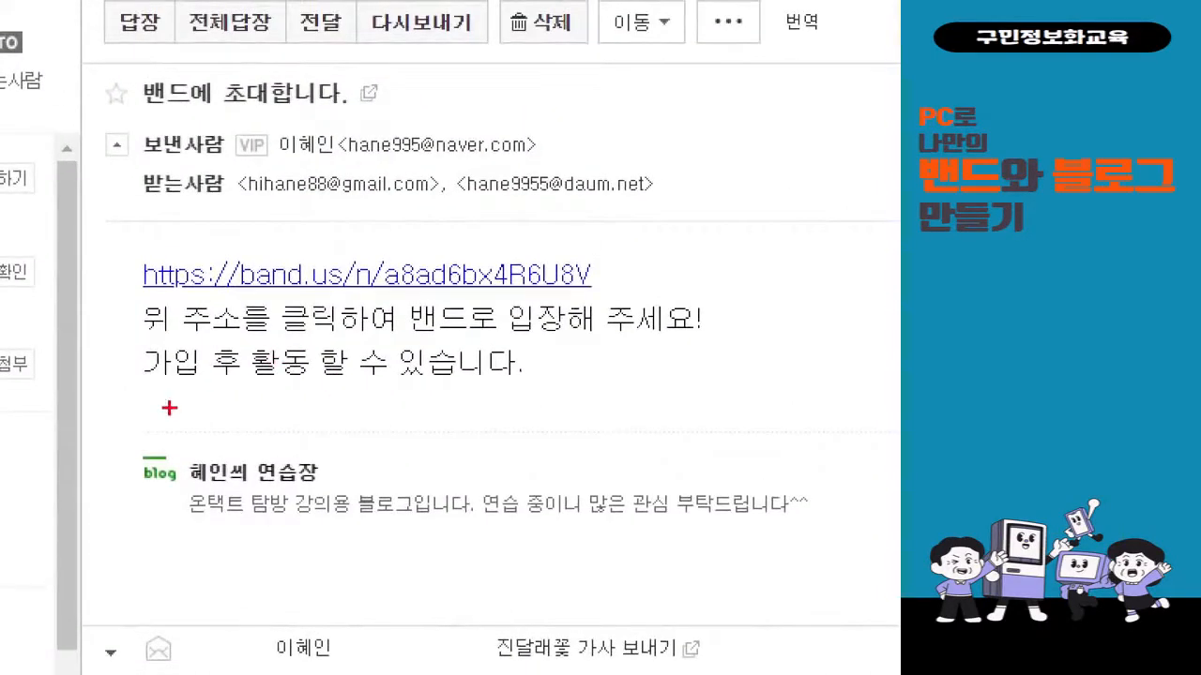
mouse_move(132, 236)
mouse_down()
mouse_move(147, 255)
mouse_move(635, 306)
mouse_up()
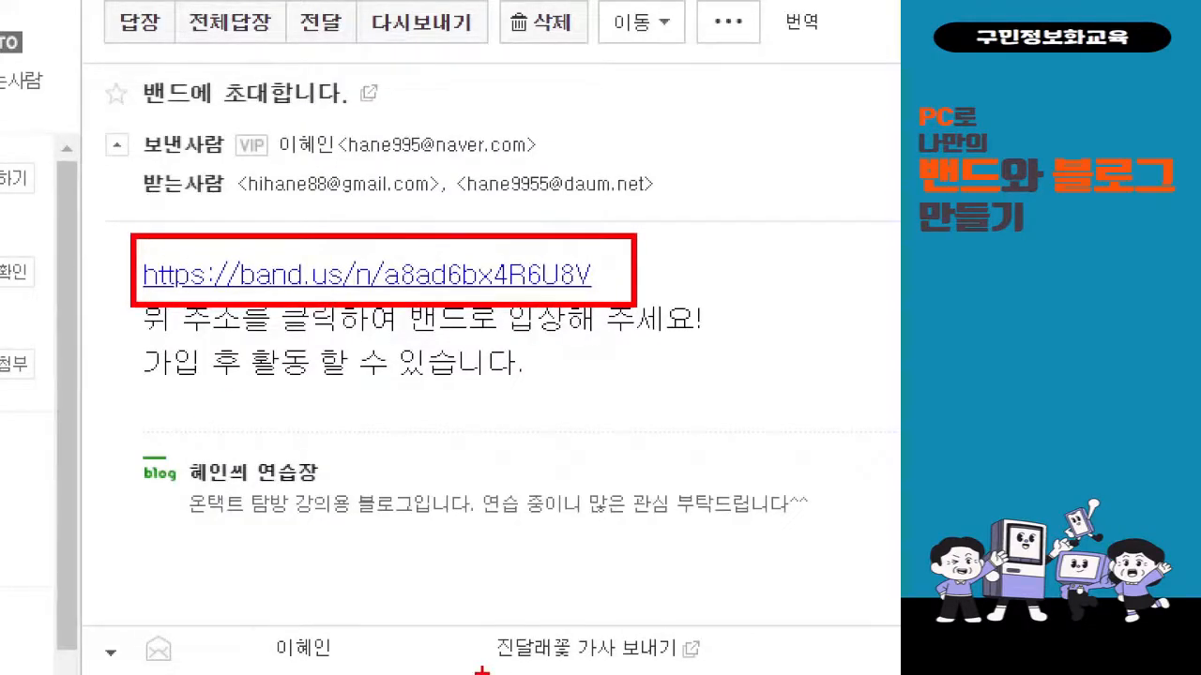
key(Escape)
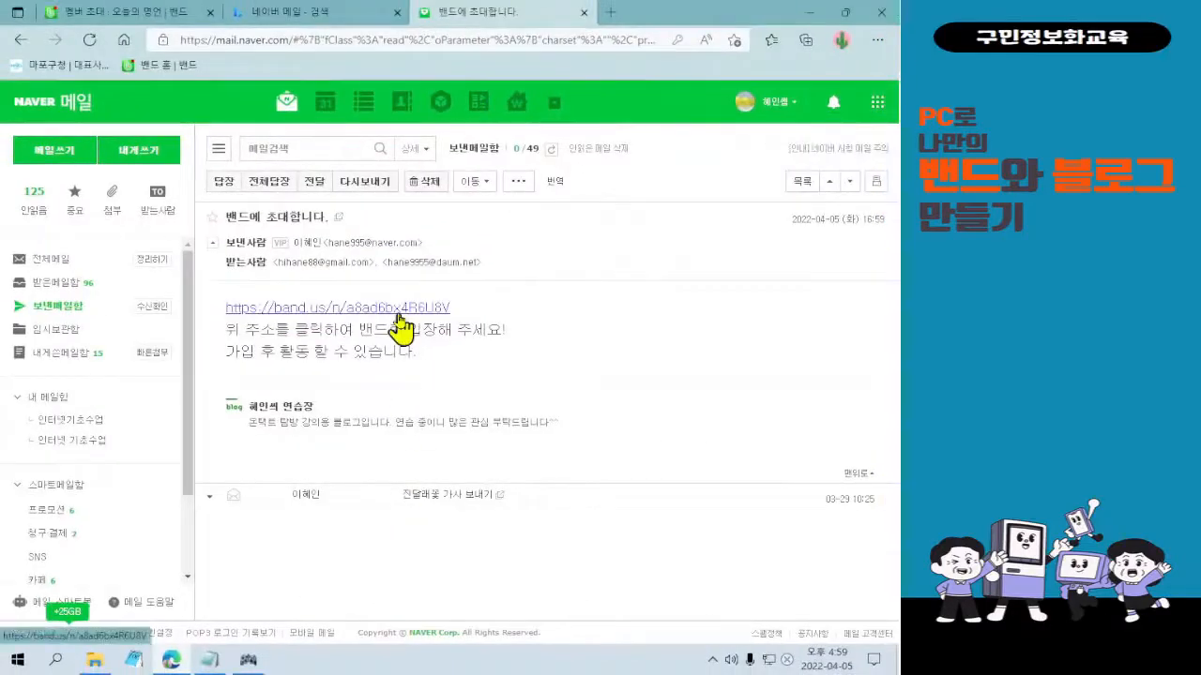
Follow the band.us invite link in the mail body to the 오늘의 명언 band.
click(399, 324)
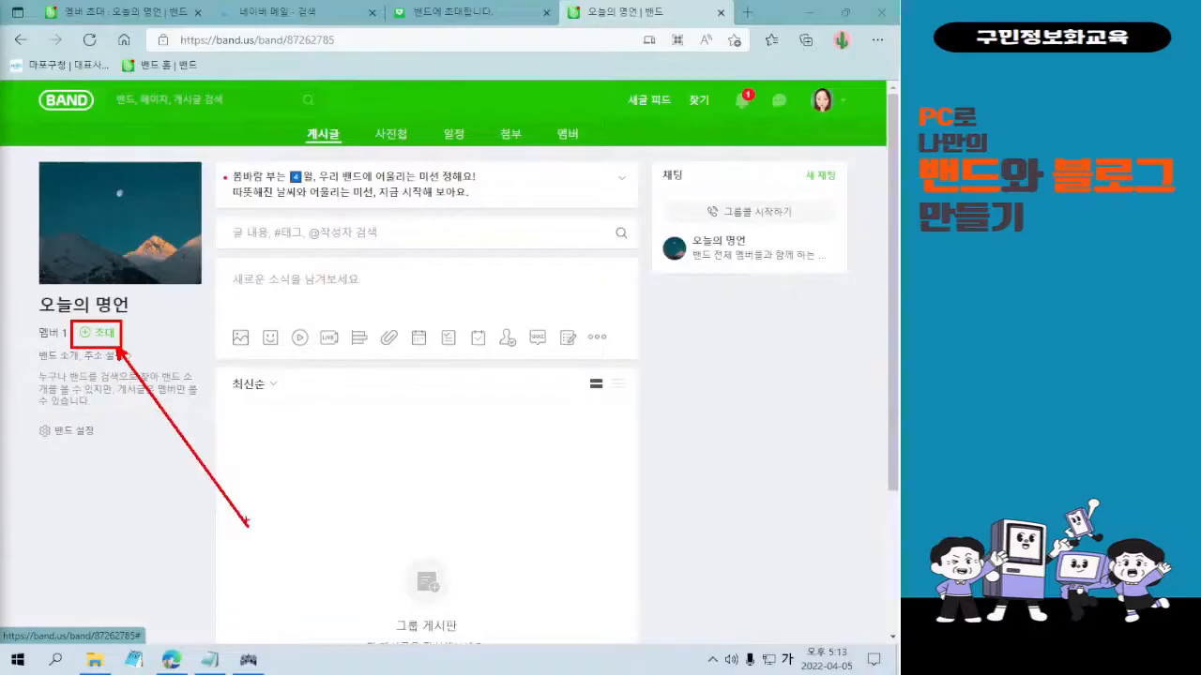
Go to the 멤버초대 page through 초대 under the 오늘의 명언 band name.
click(103, 334)
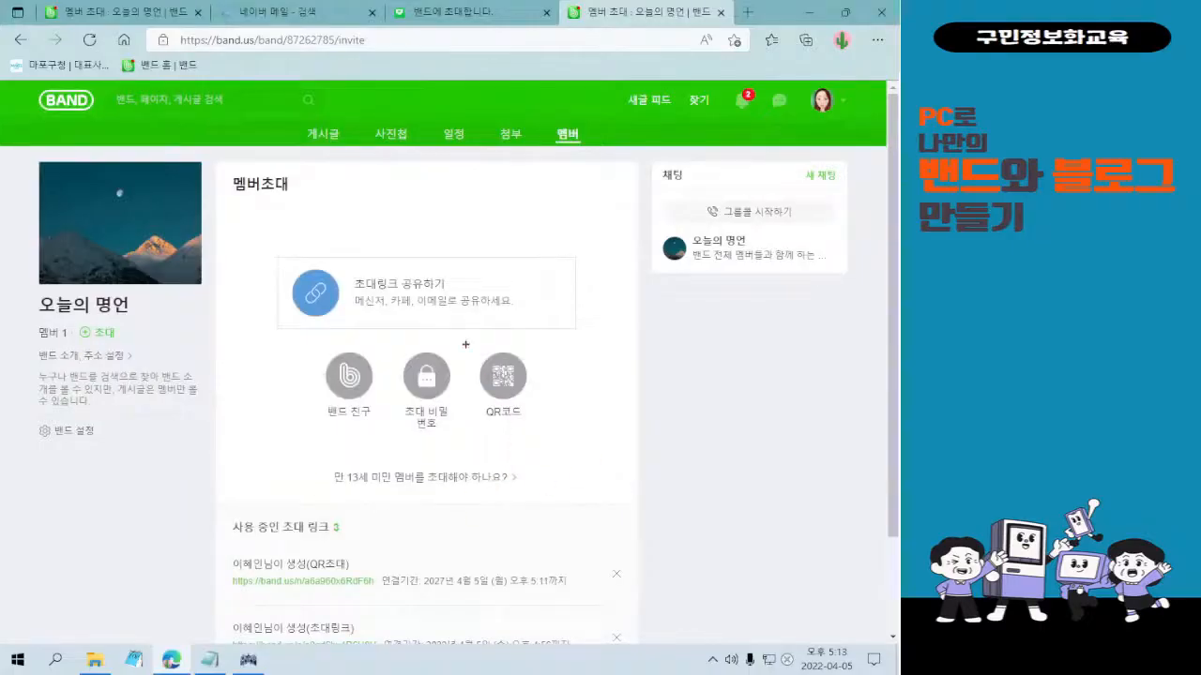
mouse_move(459, 337)
mouse_down()
mouse_move(550, 390)
mouse_move(544, 437)
mouse_up()
drag(571, 382, 604, 368)
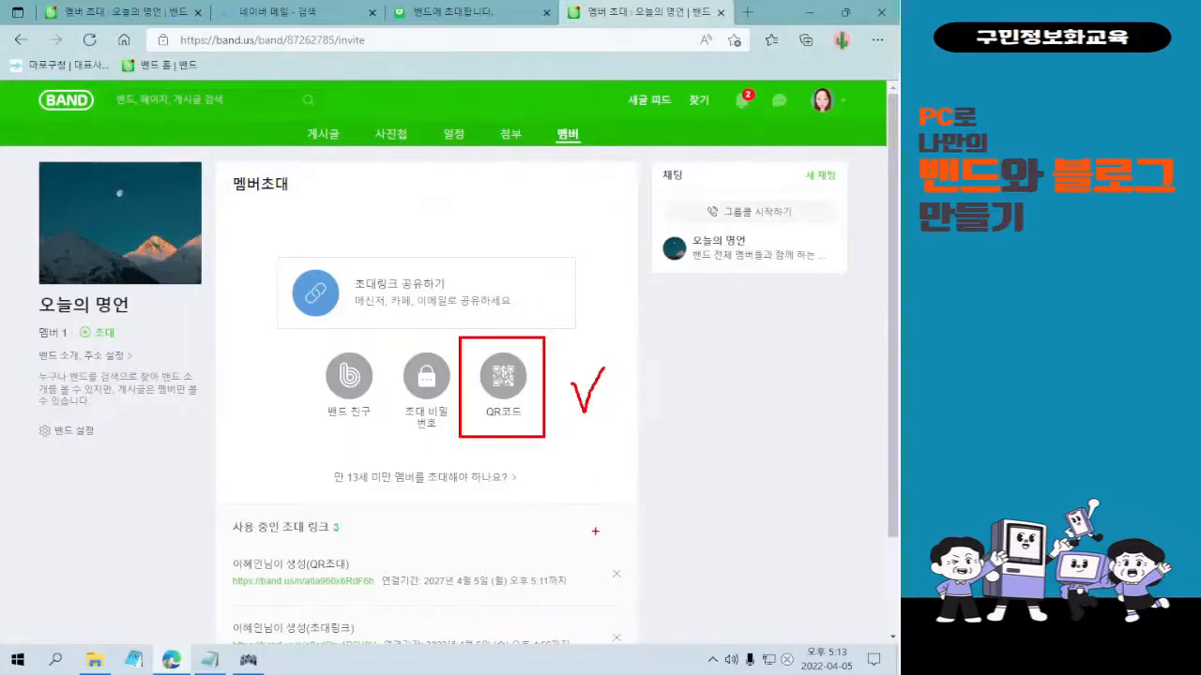
Show the QR invitation card and bring up the page menu beside it.
click(504, 405)
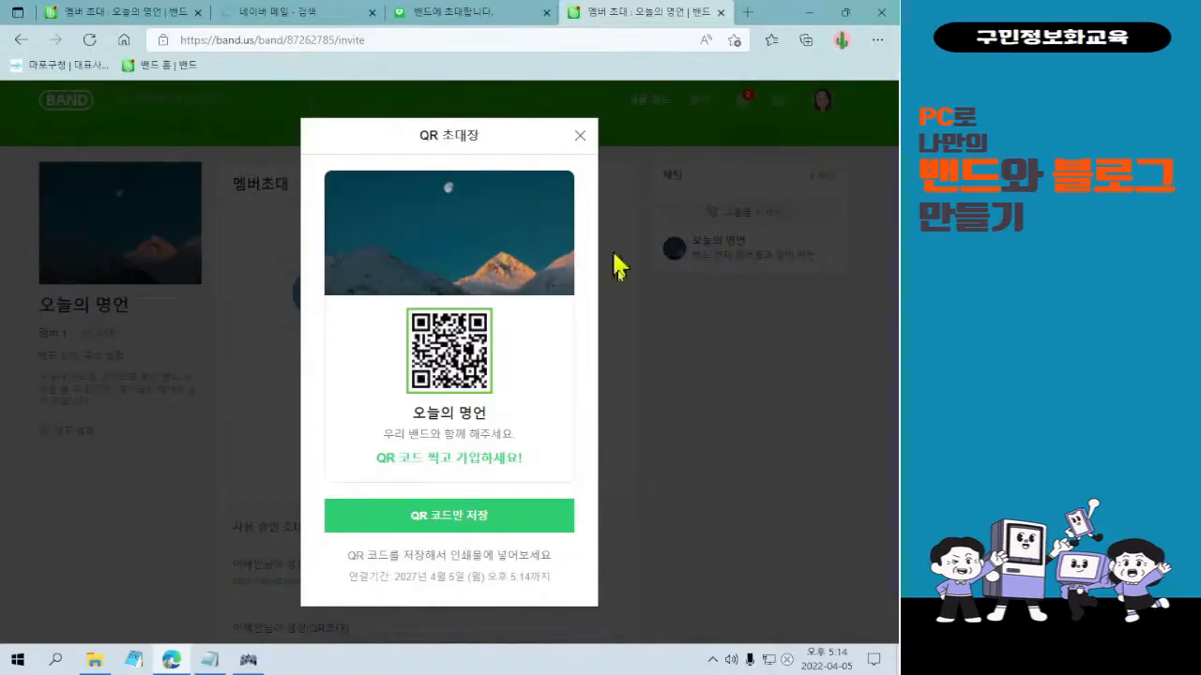
right_click(556, 413)
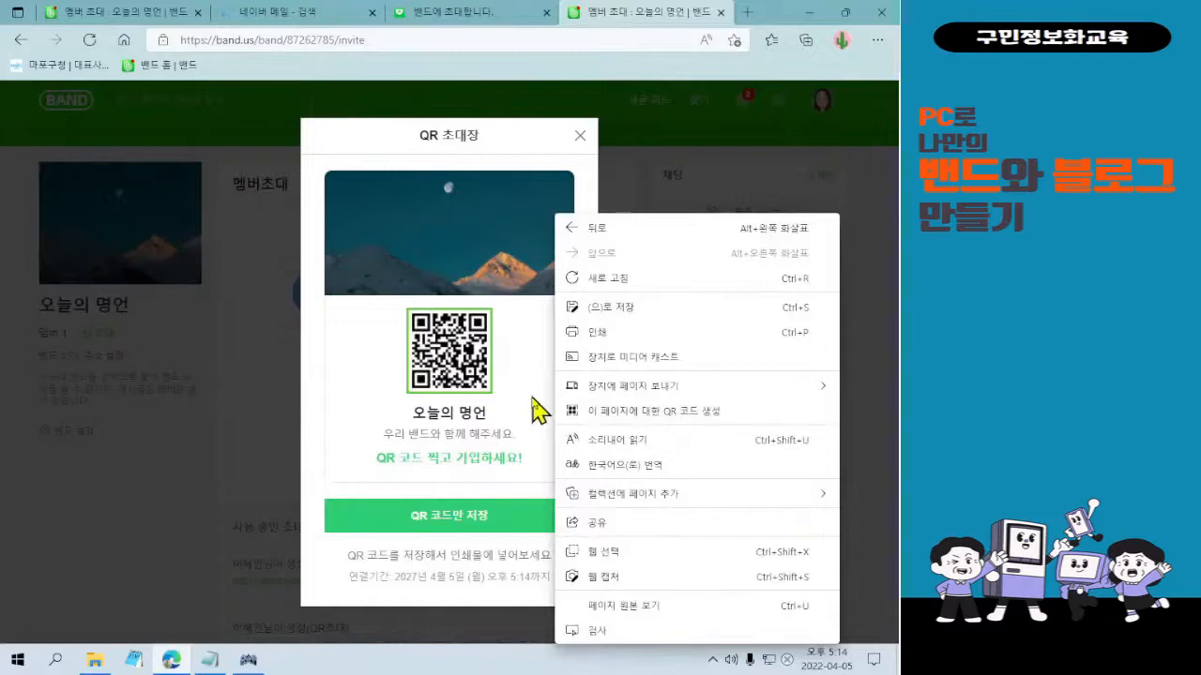
click(600, 577)
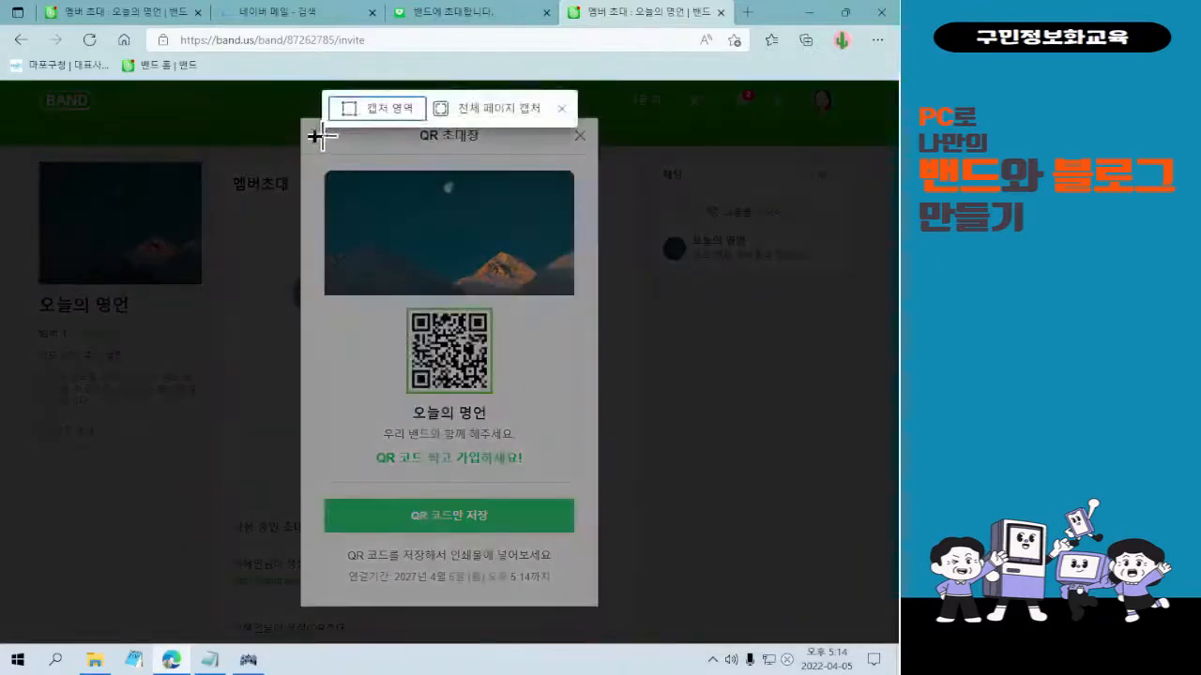
drag(310, 152, 589, 494)
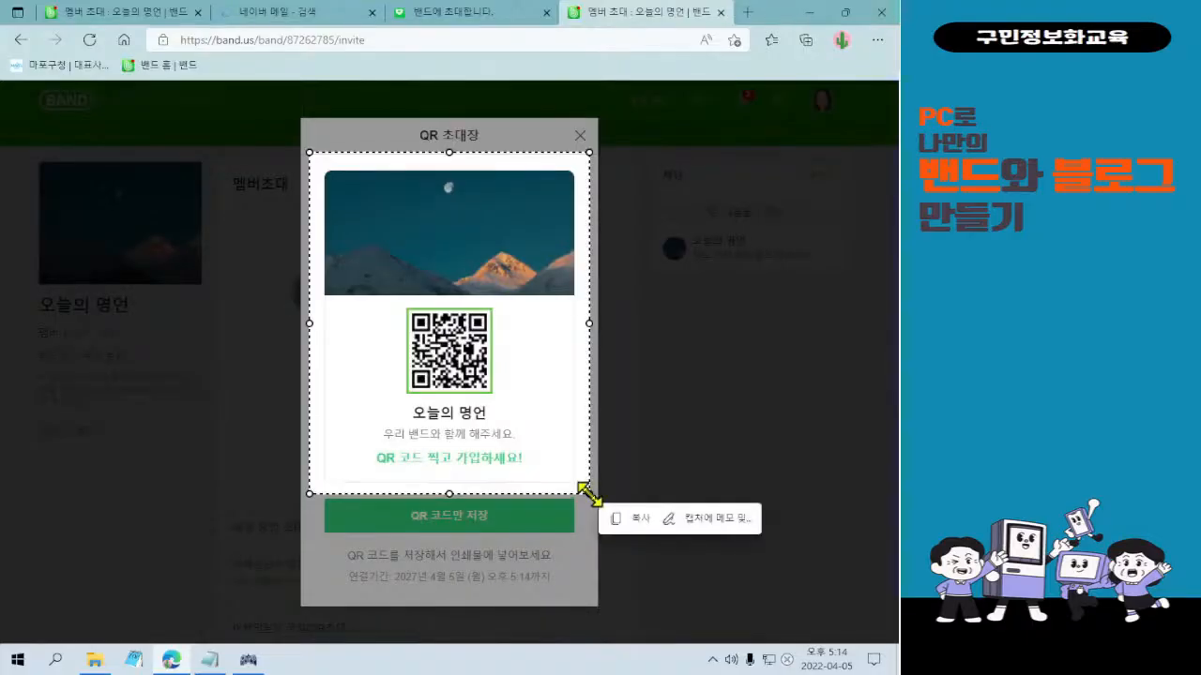
key(Escape)
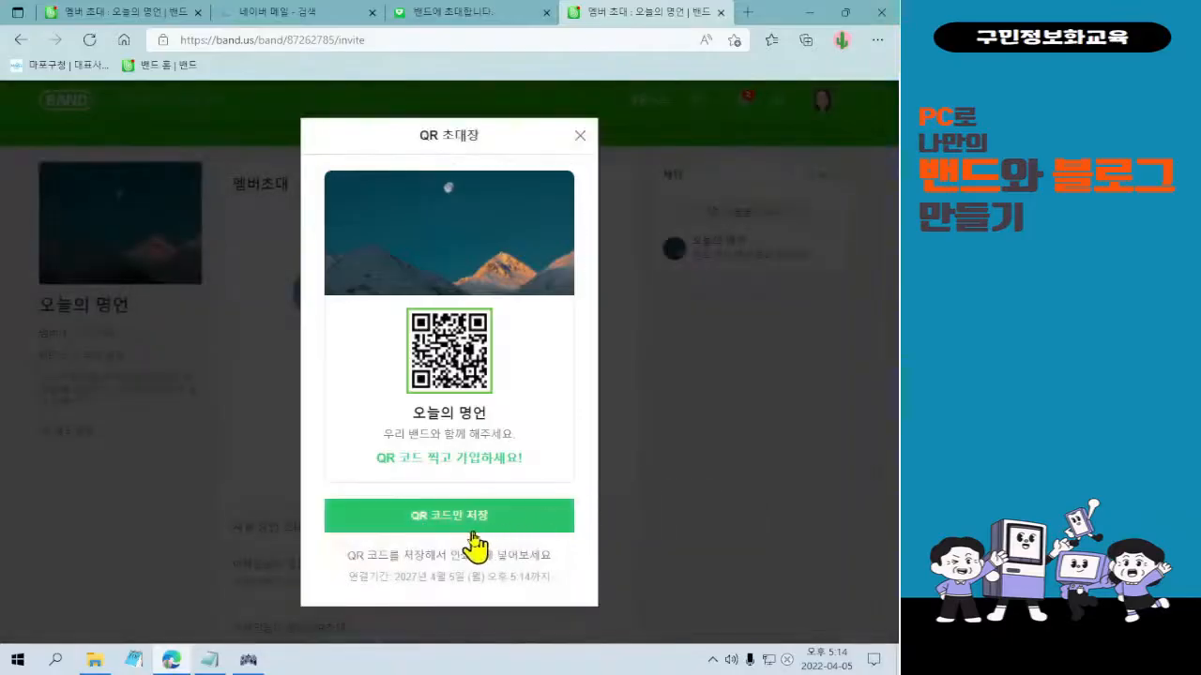
drag(386, 499, 510, 540)
mouse_move(526, 484)
mouse_down()
mouse_move(536, 509)
mouse_move(557, 467)
mouse_up()
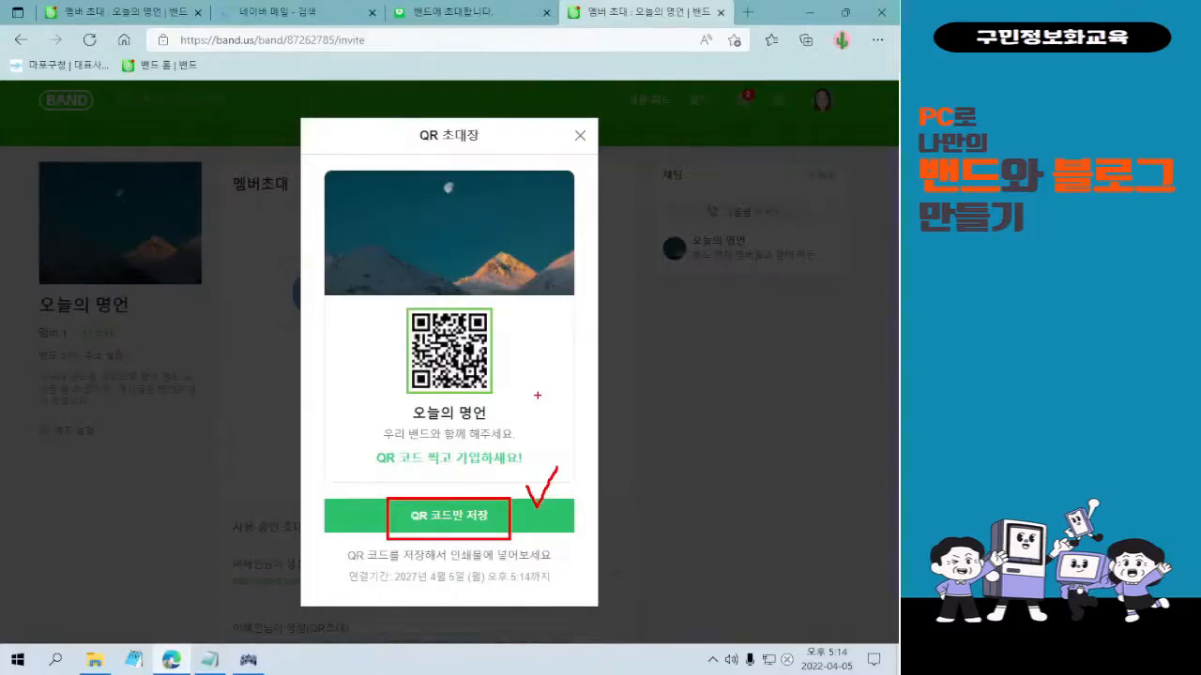
Save just the QR code as 오늘의 명언.png with QR 코드만 저장.
click(455, 517)
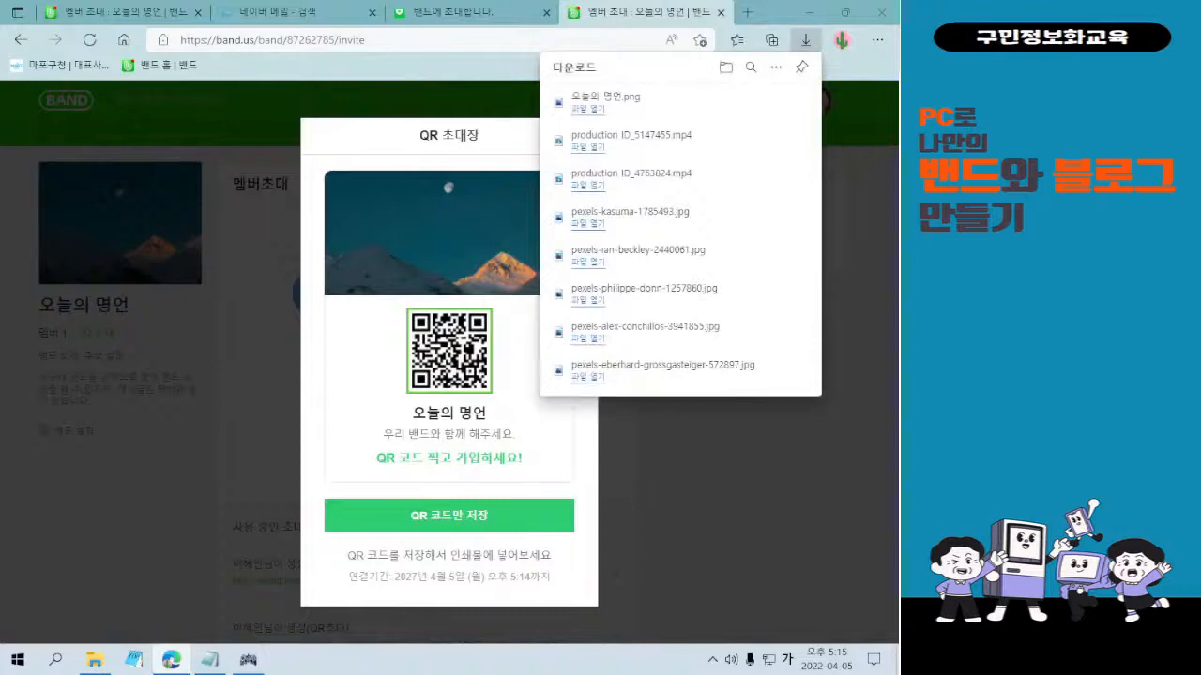
key(Hangul)
key(Hangul)
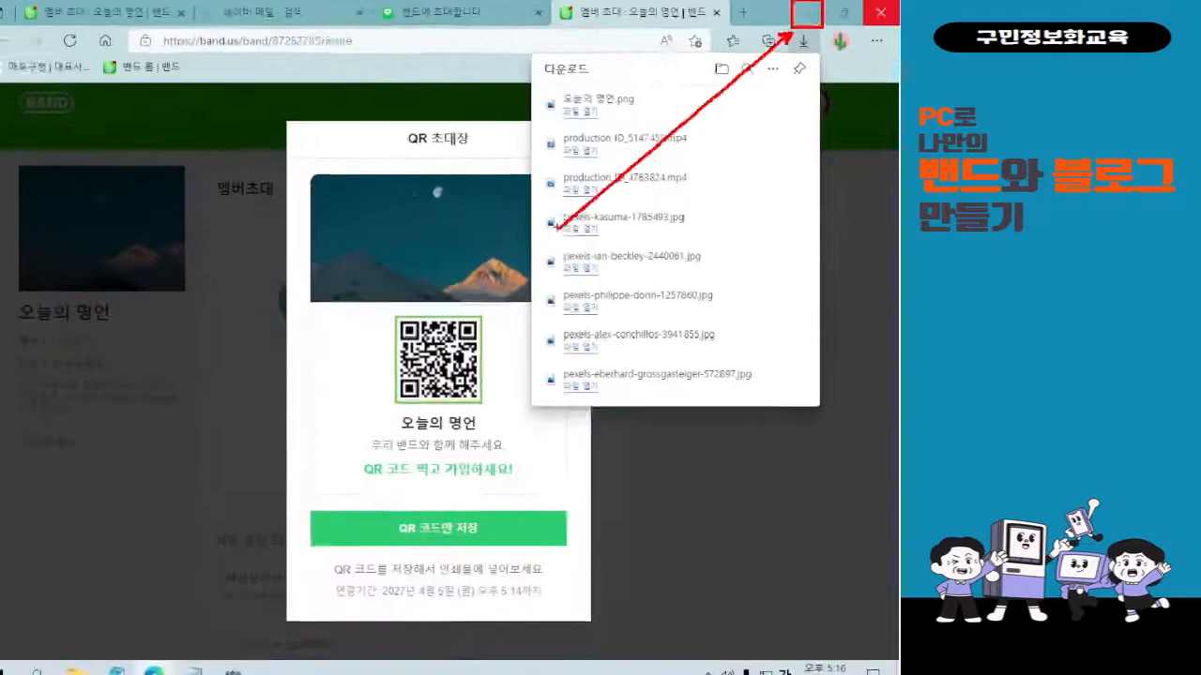
Minimize Edge and the FREEON Tester window, then switch input back to Korean.
click(810, 13)
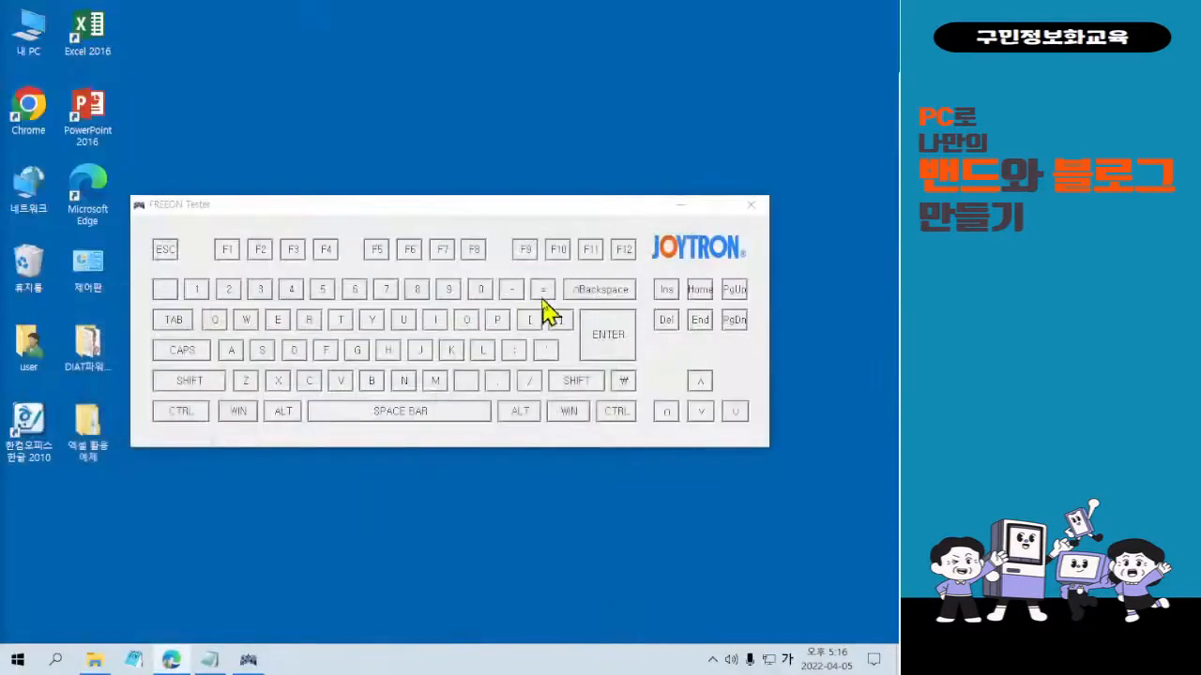
click(682, 205)
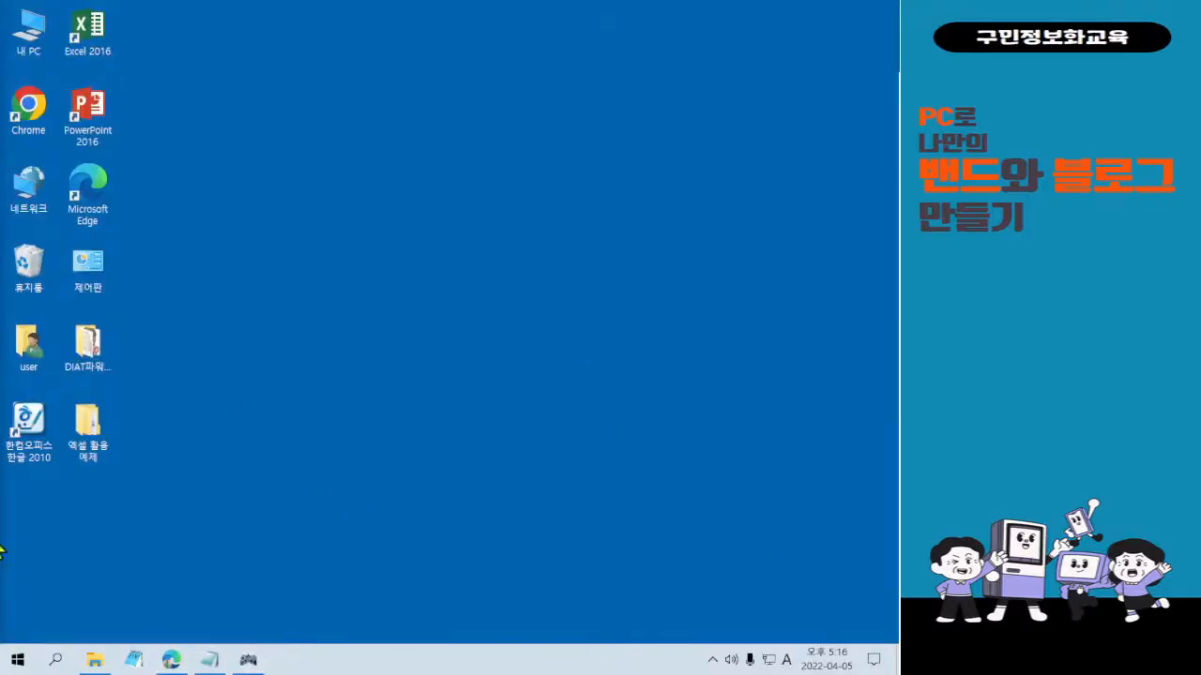
key(Hangul)
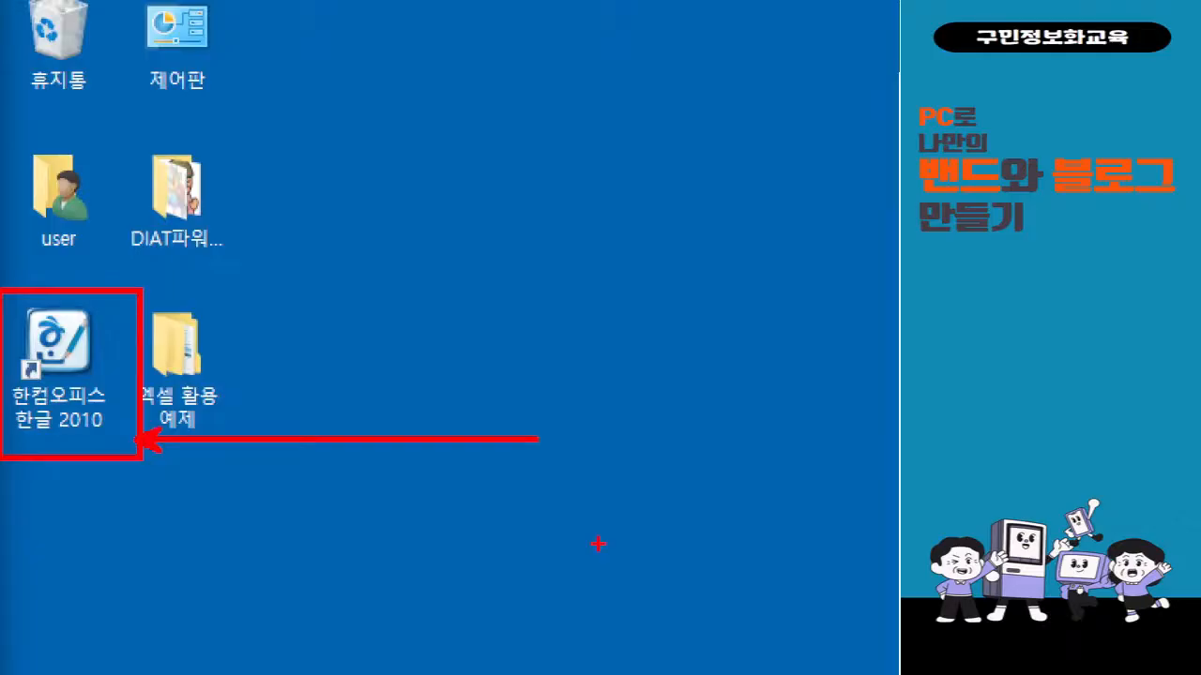
Launch Hangul 2010, fit the blank page to the window, and minimize the browser.
double_click(97, 380)
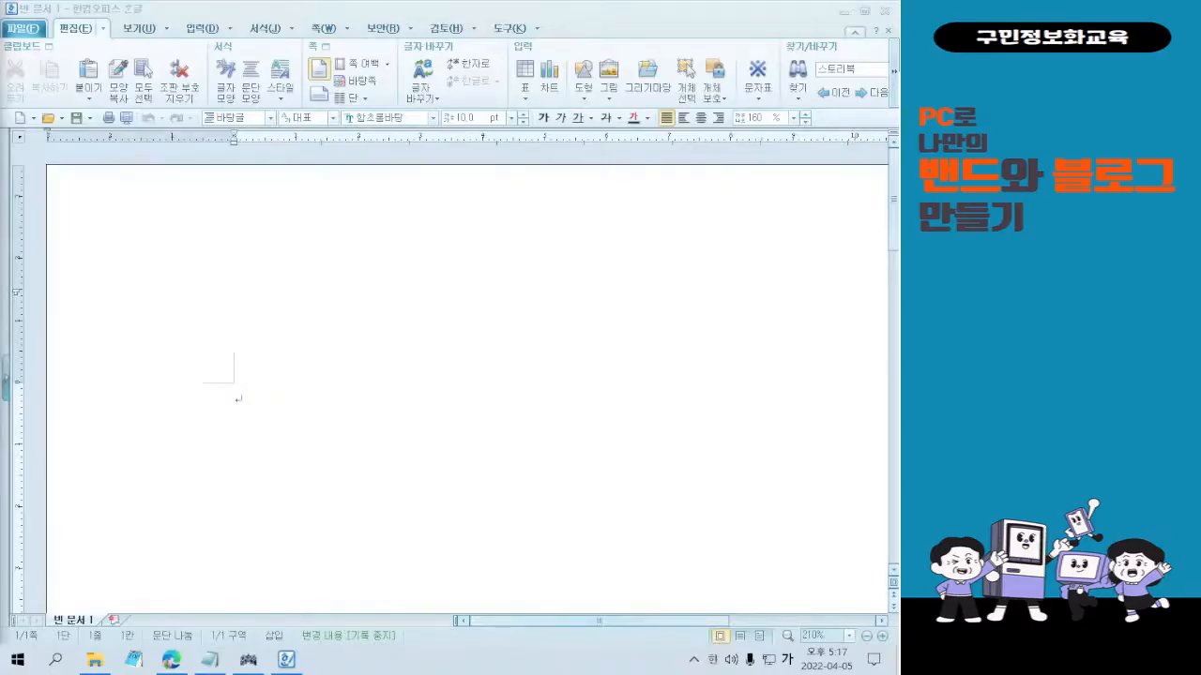
click(522, 510)
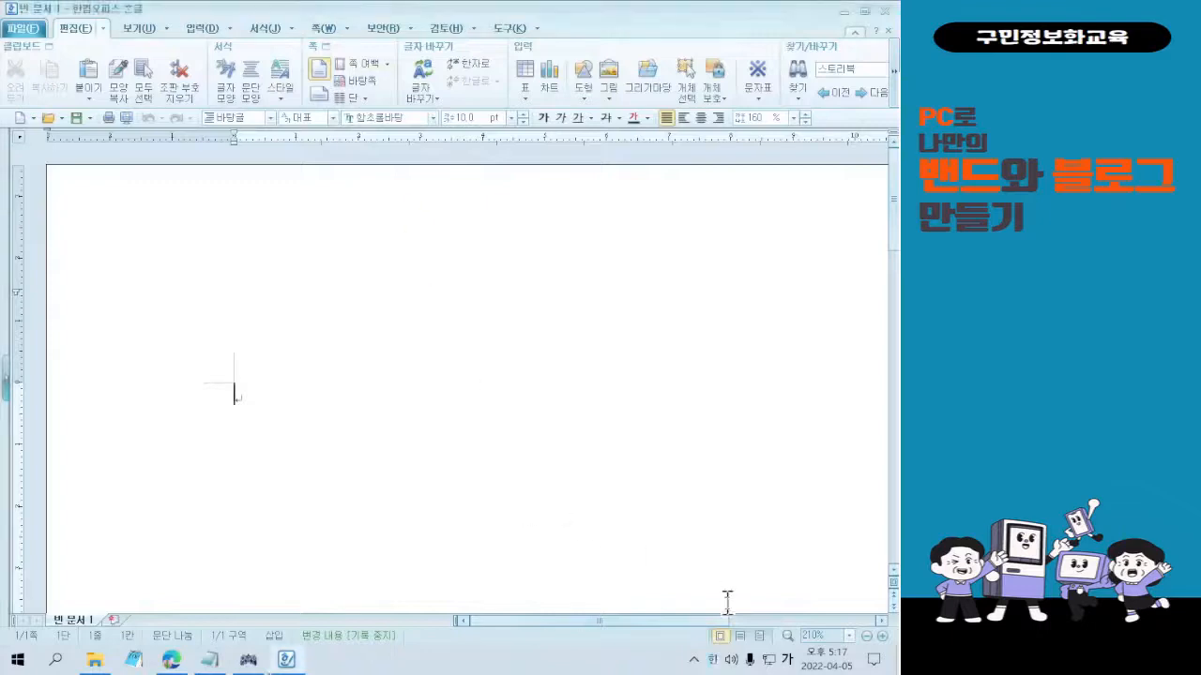
click(739, 637)
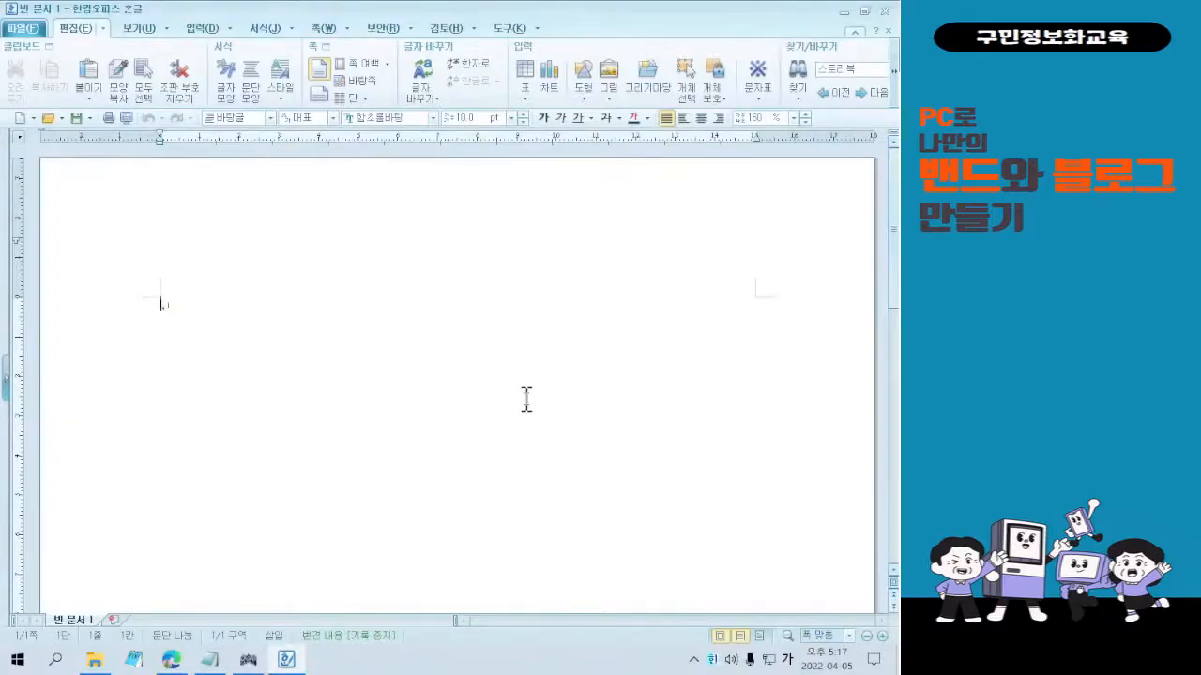
click(171, 659)
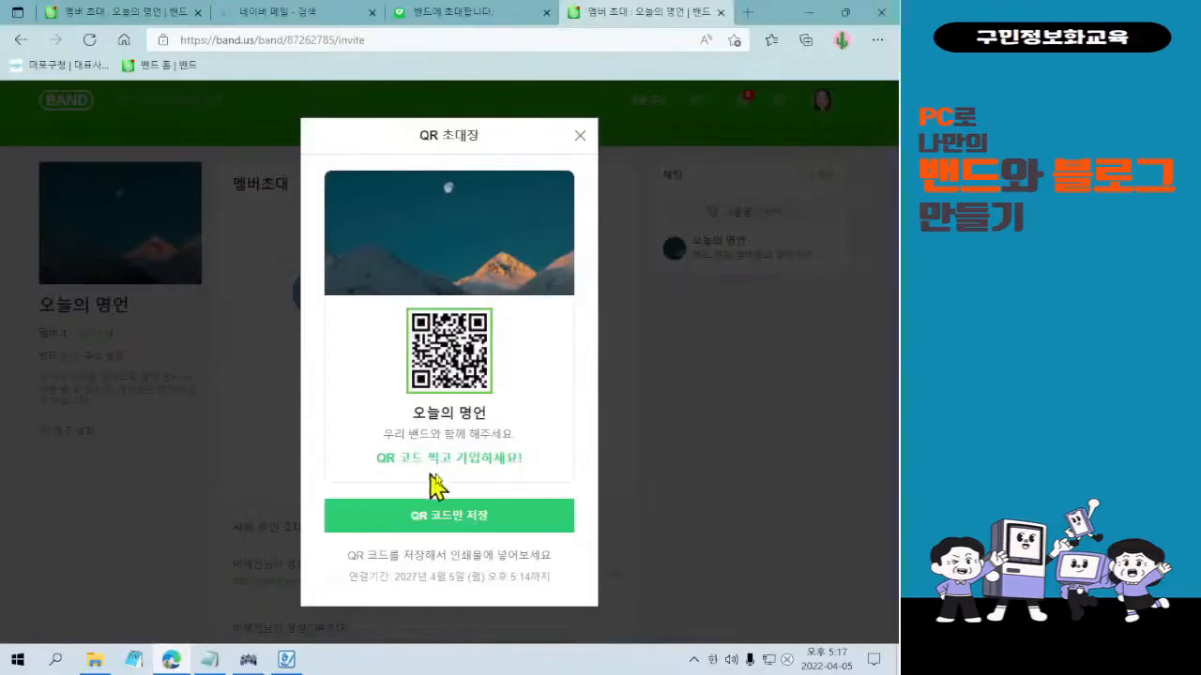
click(808, 12)
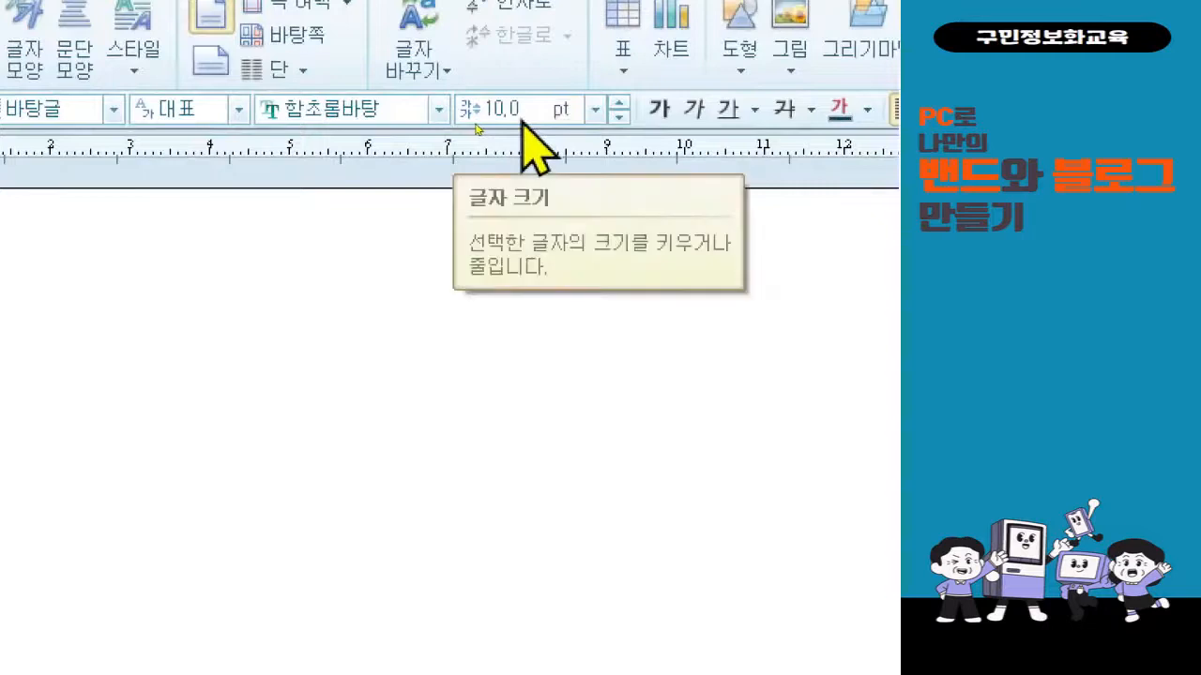
Set the font size to 24 pt and centre-align the paragraph.
click(595, 110)
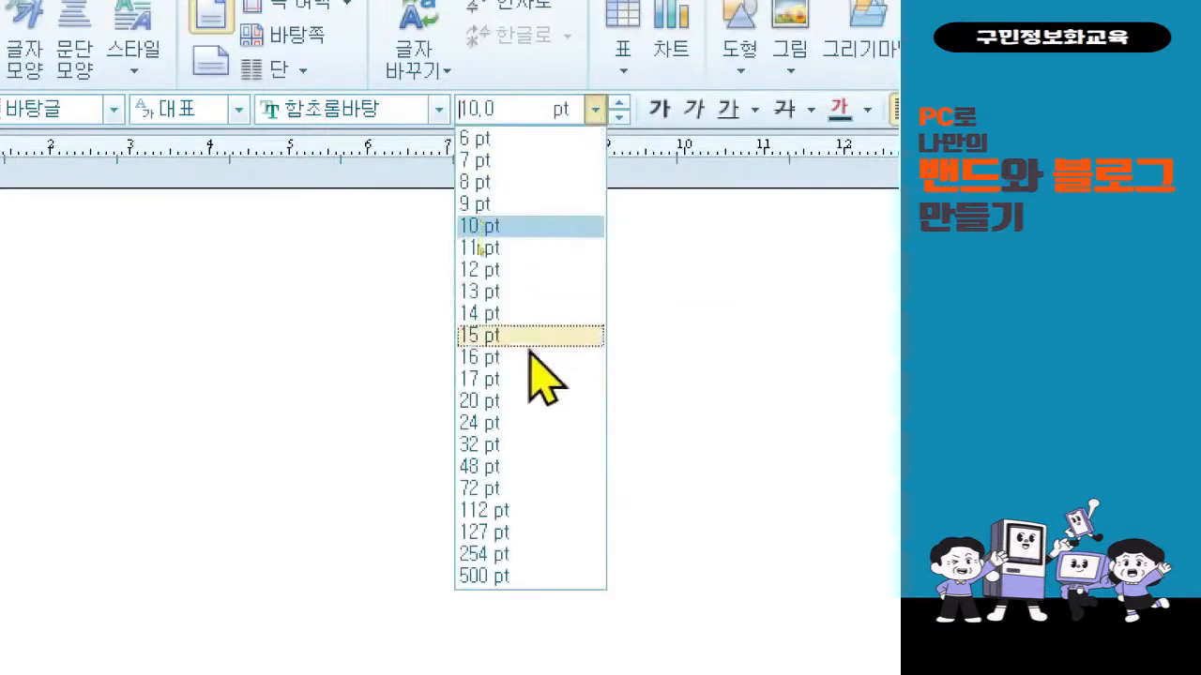
click(530, 424)
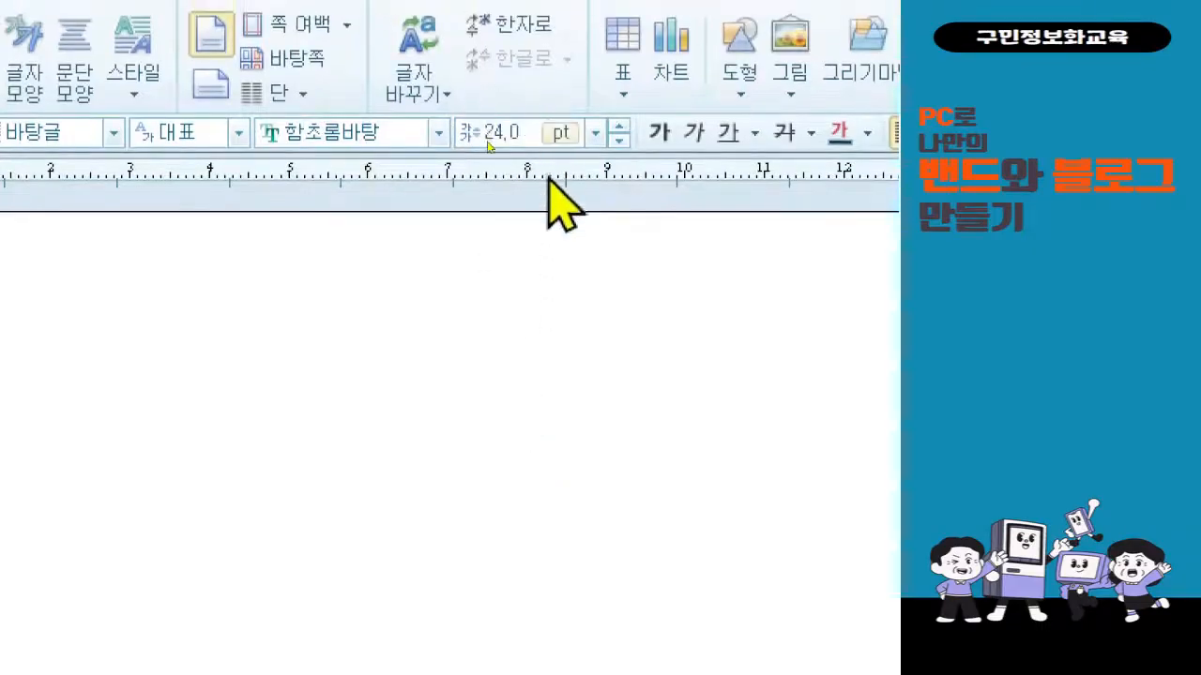
click(594, 134)
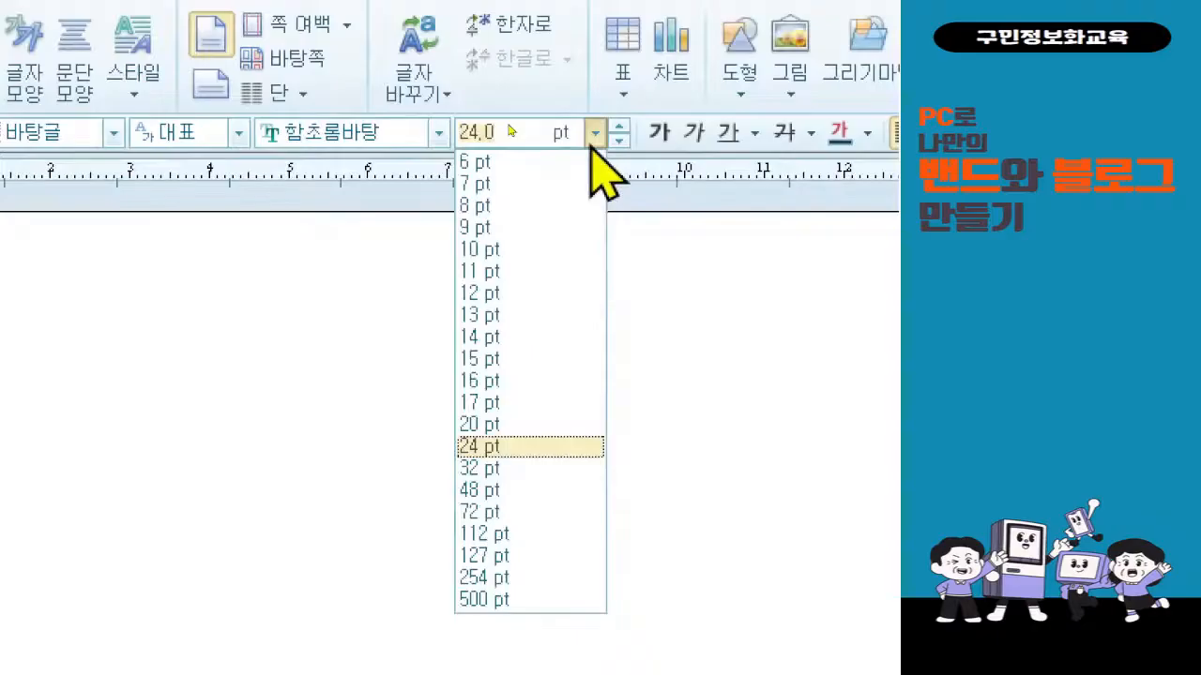
click(592, 140)
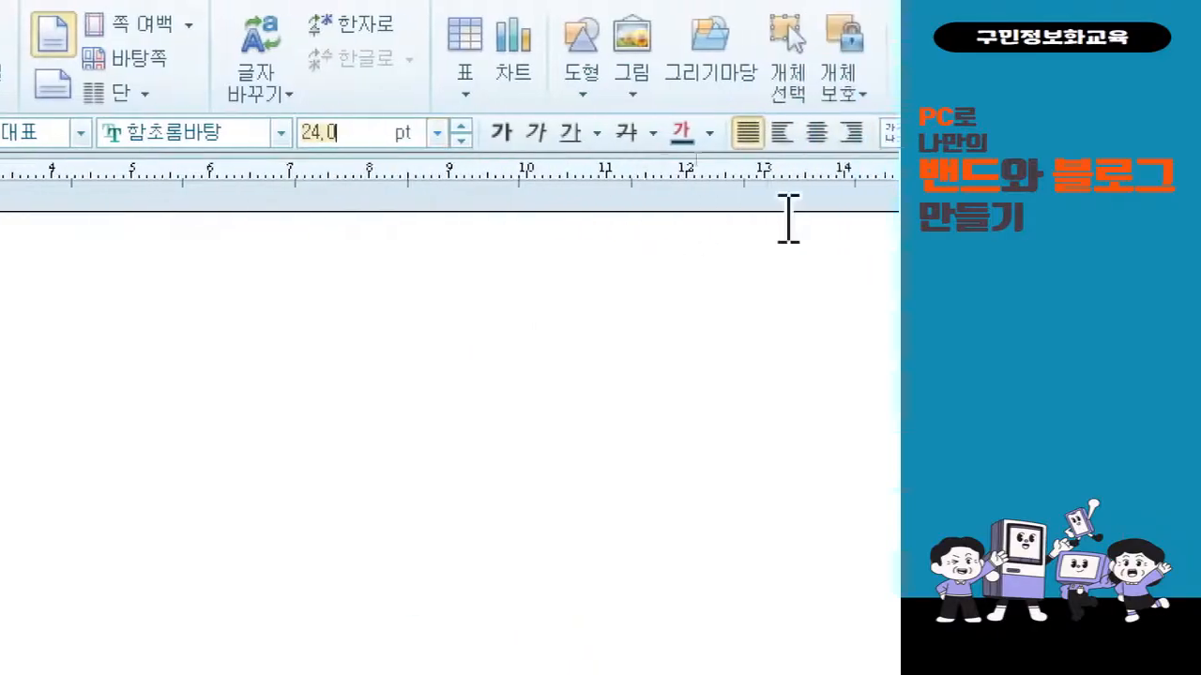
click(721, 134)
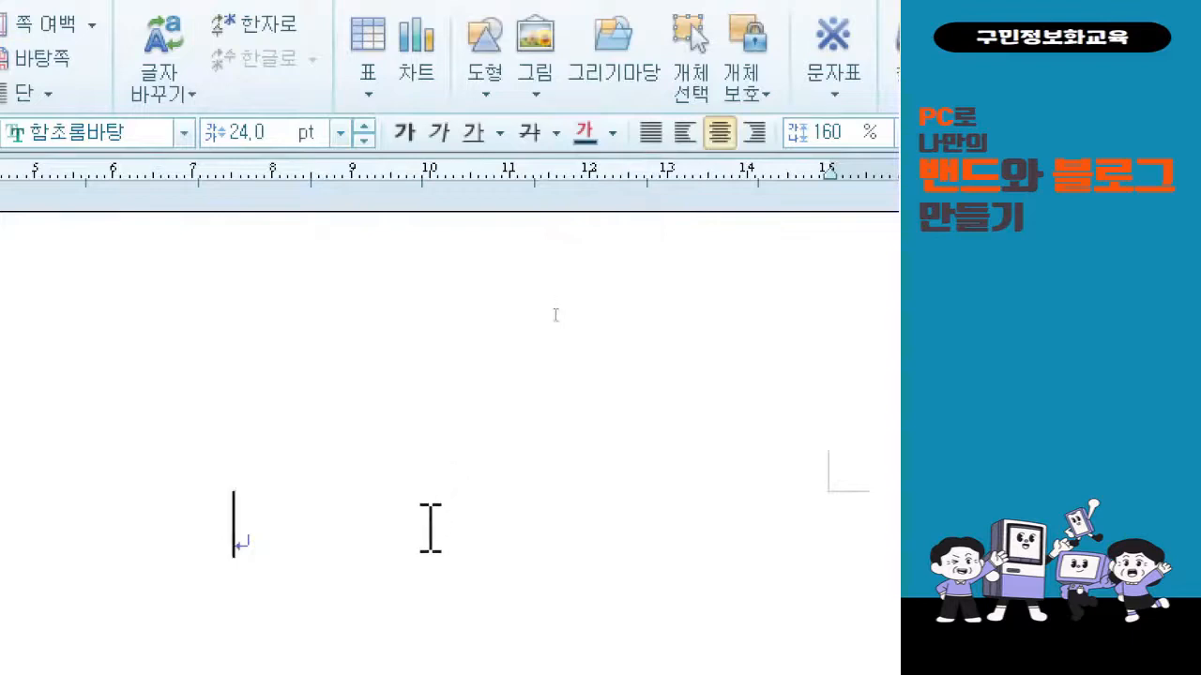
Type '우리 밴드와 함께해요!' and, on a new line, 'QR코드를 찍어 밴드에 가입하세요!'.
text(우리 )
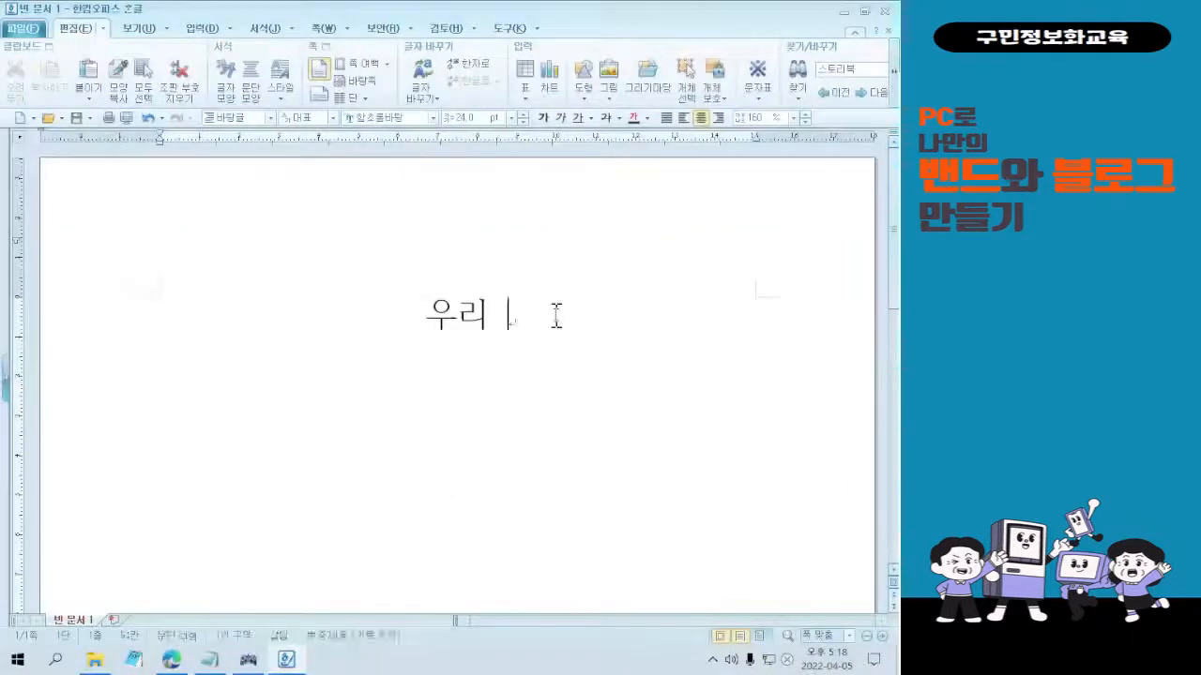
text(밴)
key(BackSpace)
key(BackSpace)
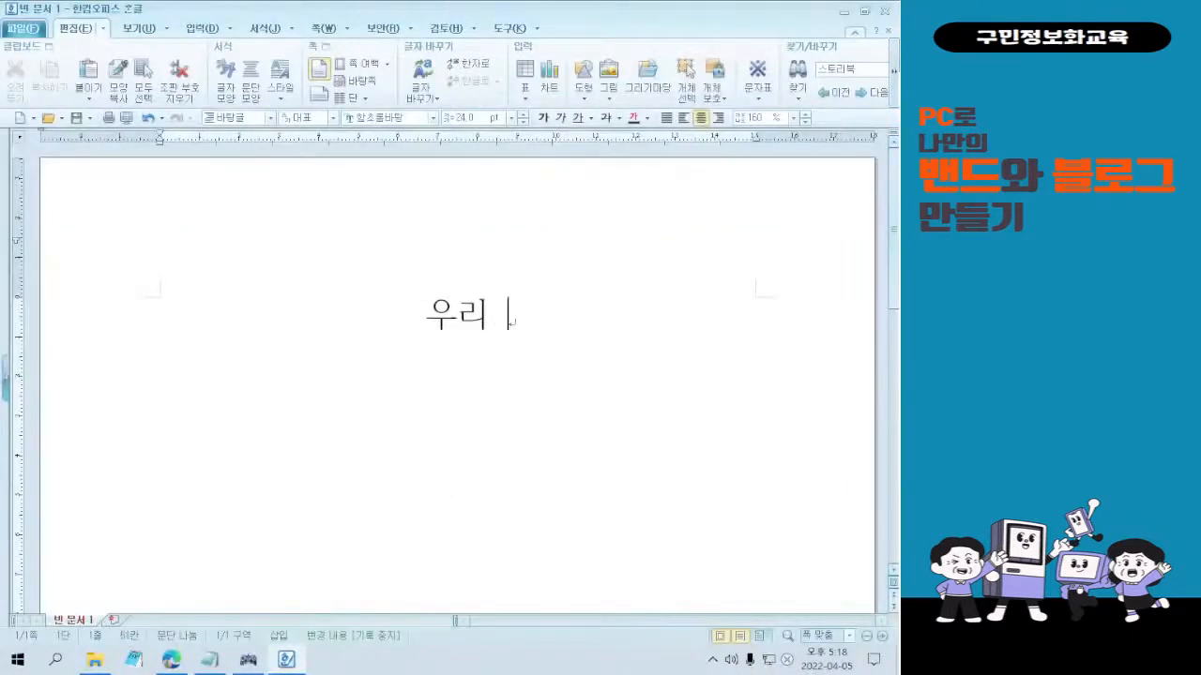
text(밴드와 함께행)
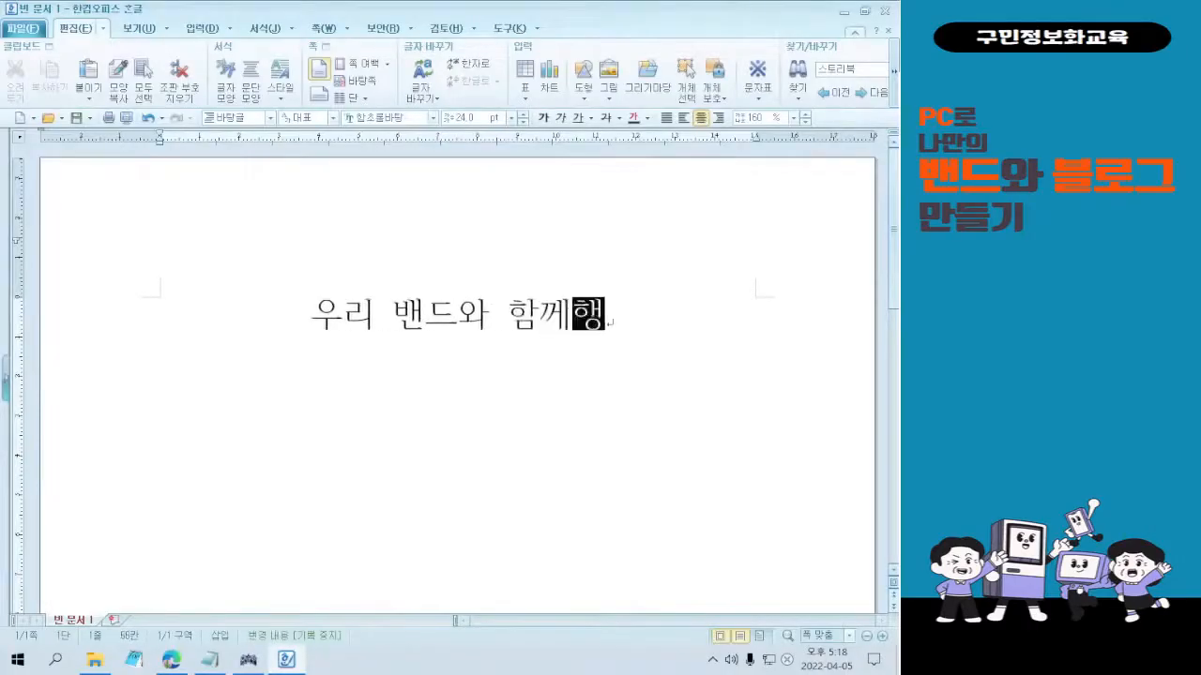
text(요!)
key(Return)
text(QR)
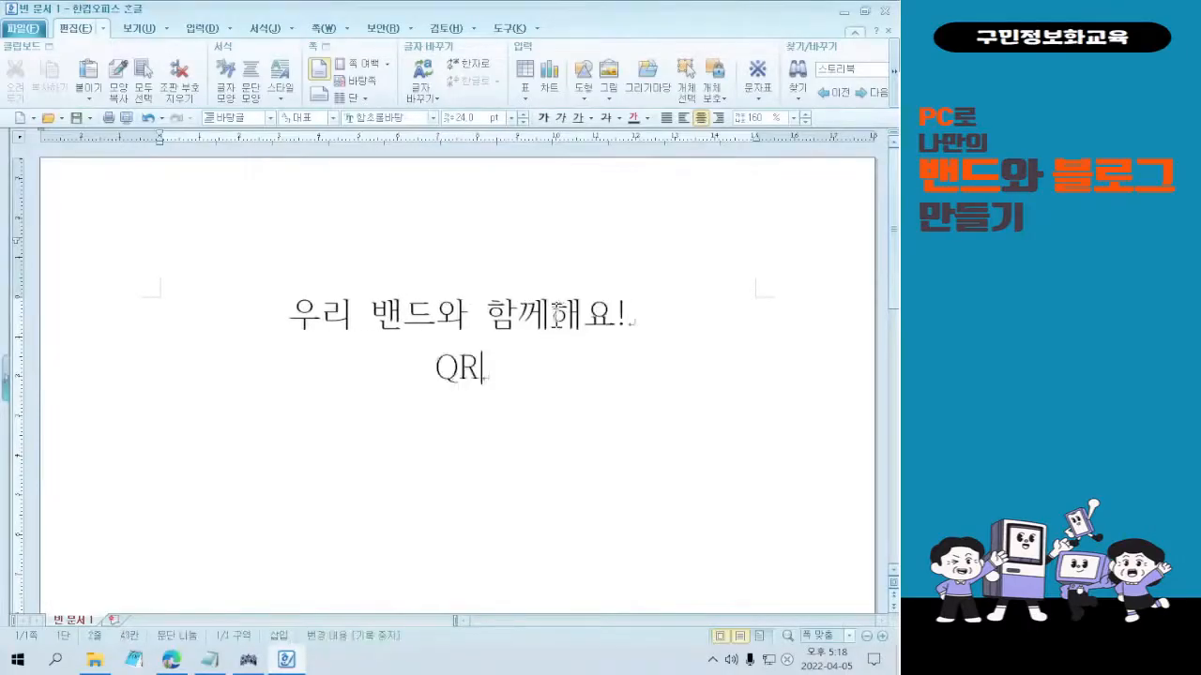
text(코드를 )
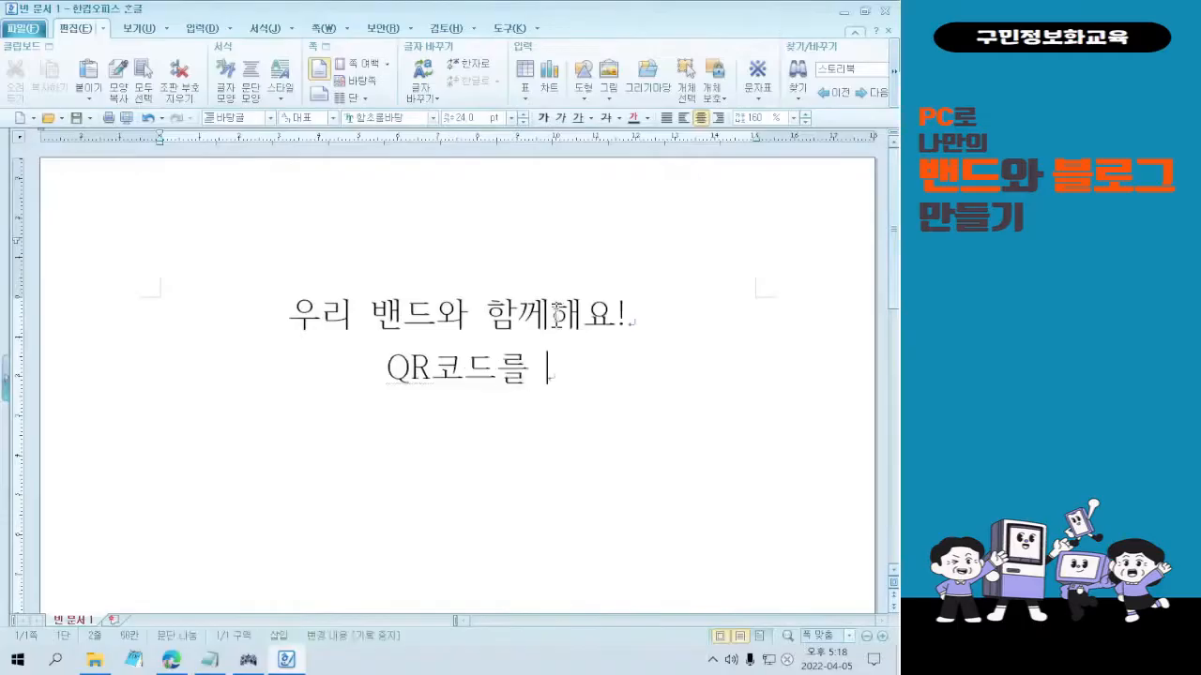
text(찌찍어 )
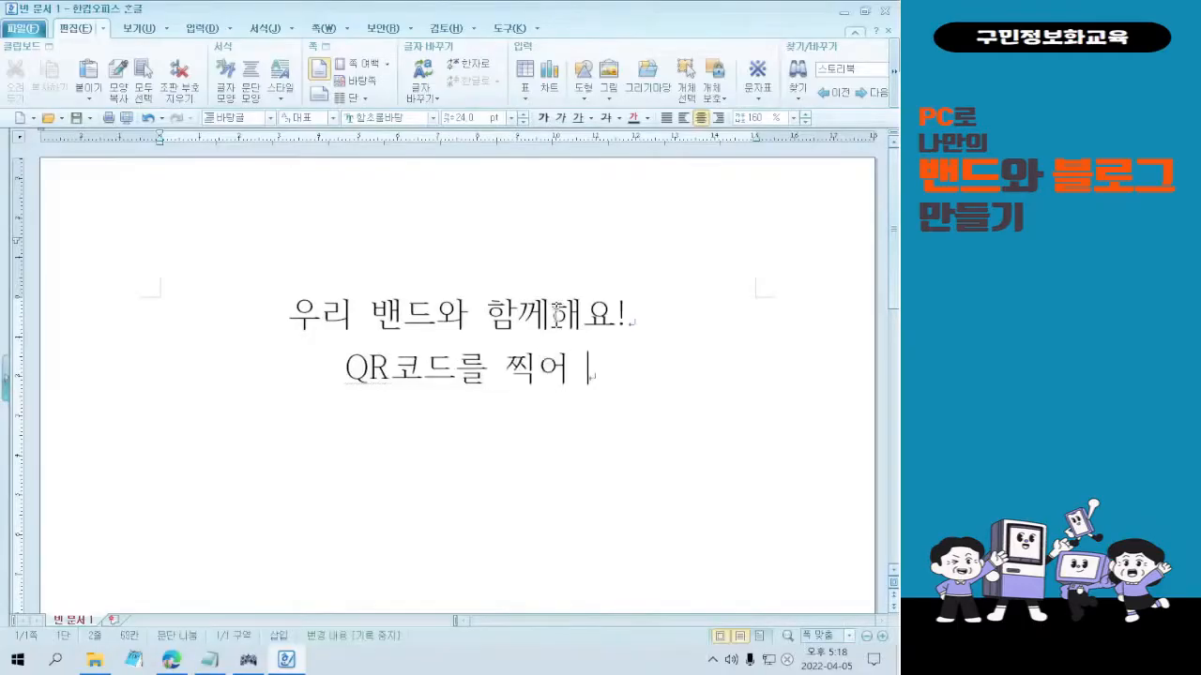
text(밴드에 가)
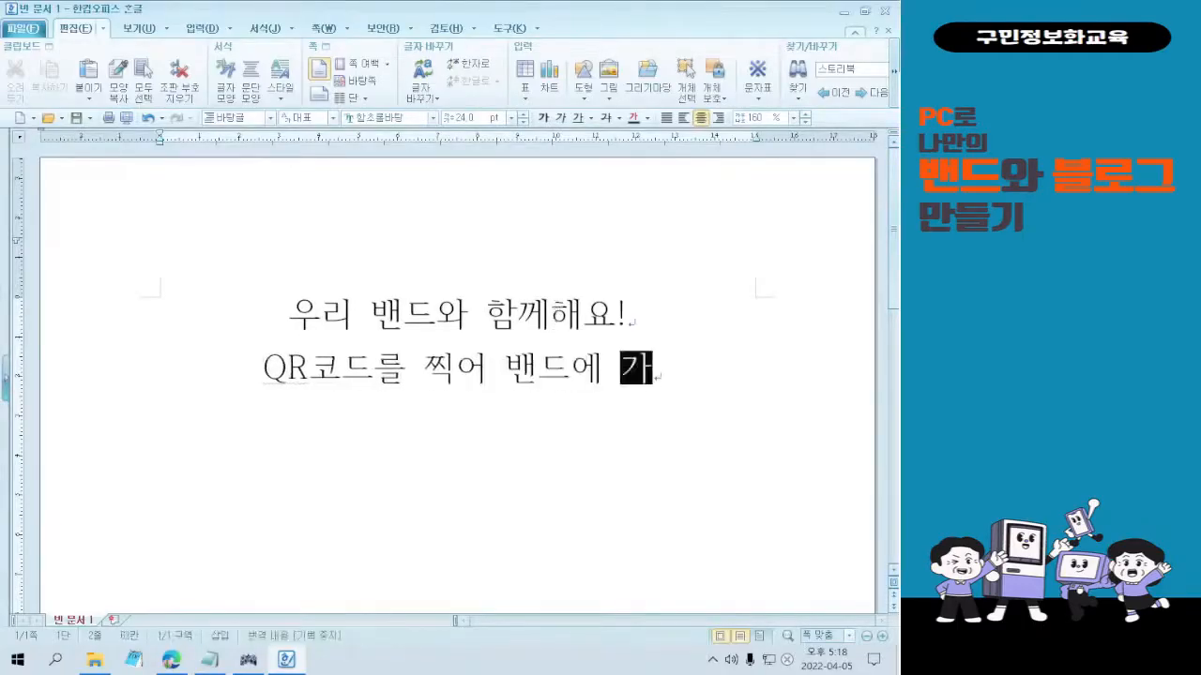
text(입하세요!)
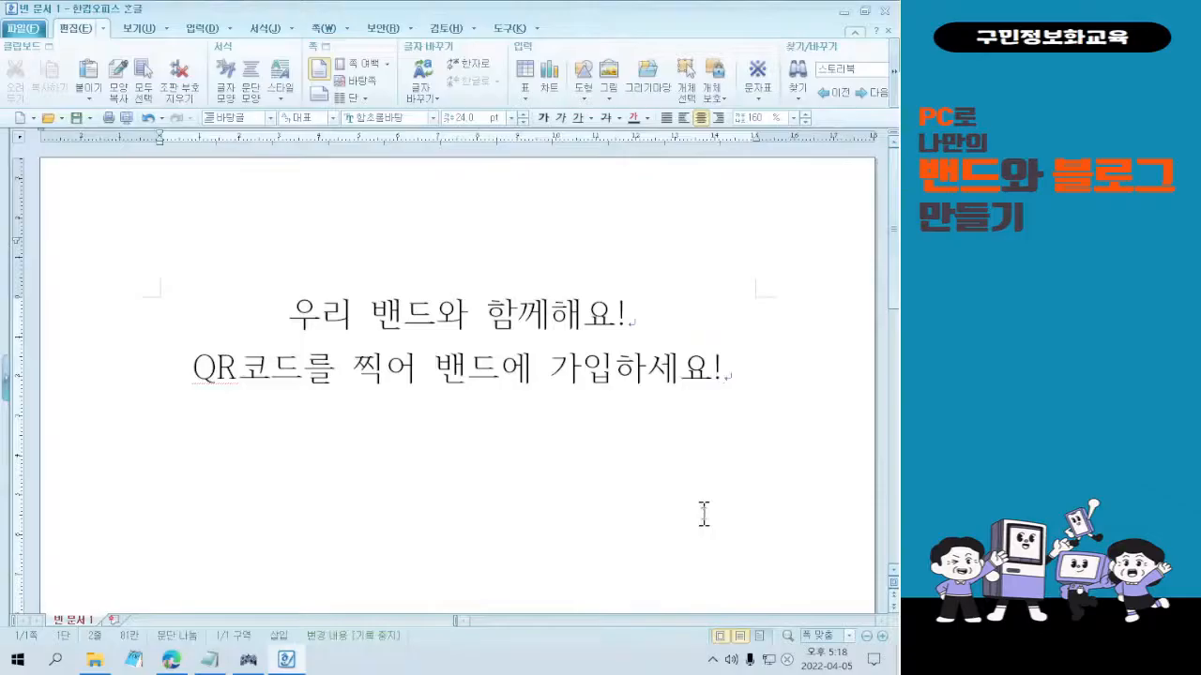
Select the line 'QR코드를 찍어 밴드에 가입하세요!' and apply bold.
key(ctrl+2)
mouse_move(158, 272)
mouse_down()
mouse_move(841, 440)
mouse_move(764, 430)
mouse_up()
drag(193, 369, 758, 375)
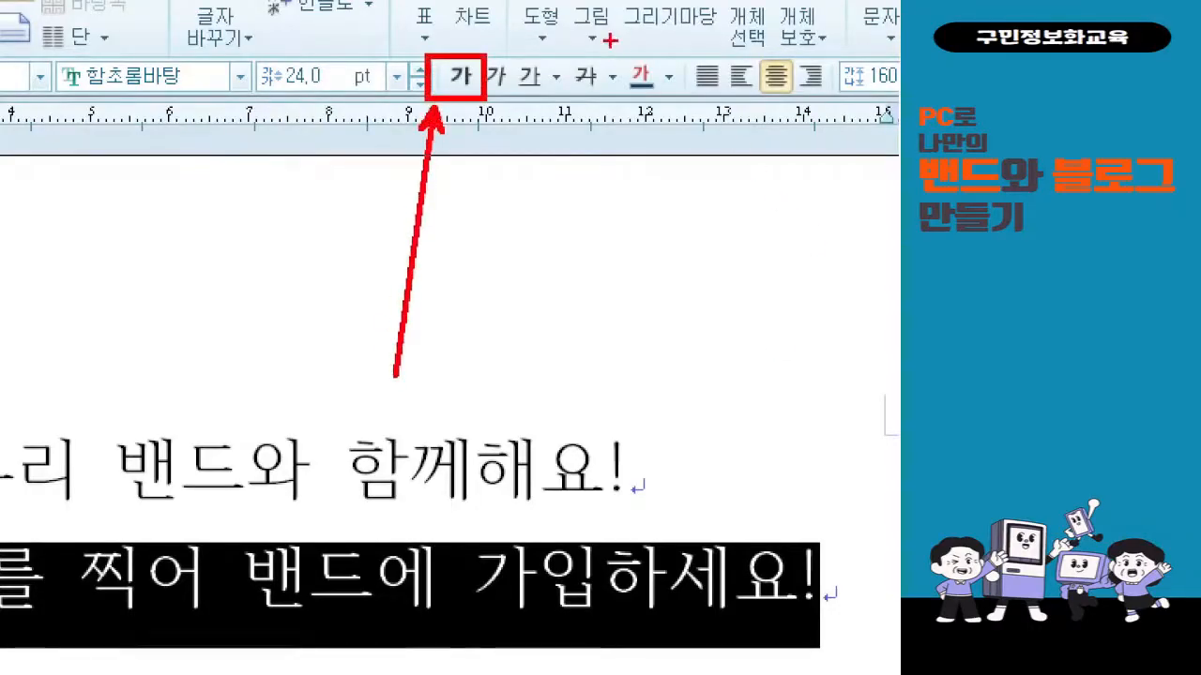
mouse_move(616, 44)
mouse_down()
mouse_move(647, 58)
mouse_move(670, 101)
mouse_move(623, 379)
mouse_up()
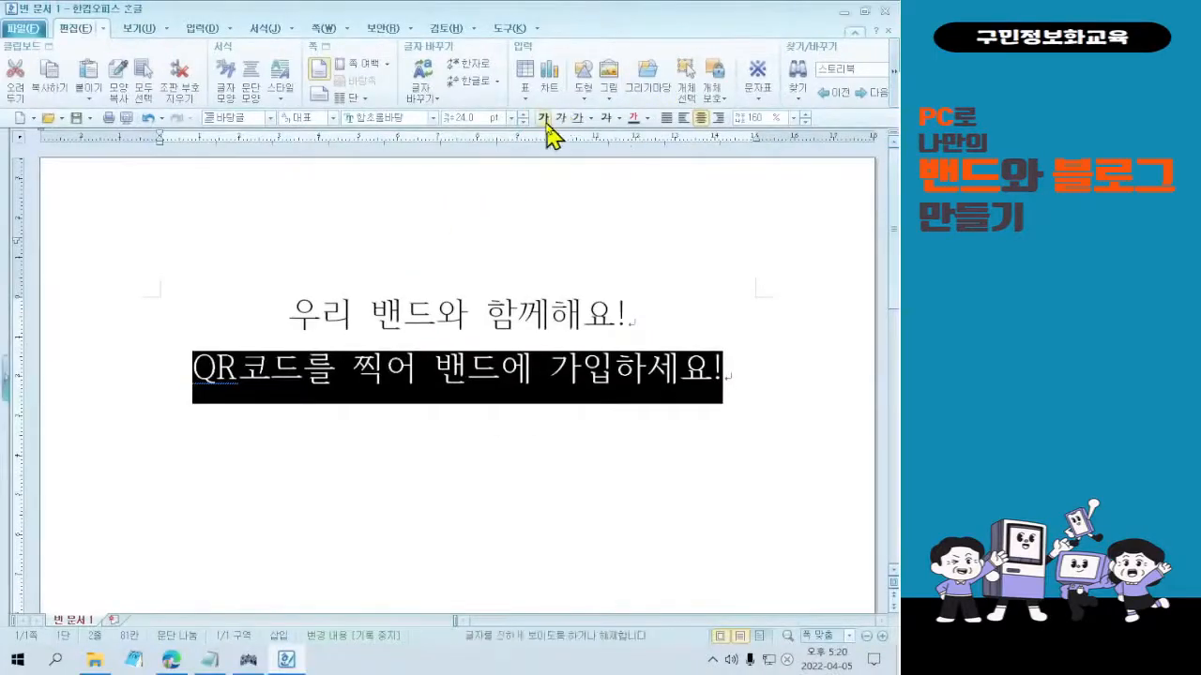
Colour 밴드에 가입 green and QR코드 blue from the font colour palette, then deselect.
drag(436, 373, 615, 372)
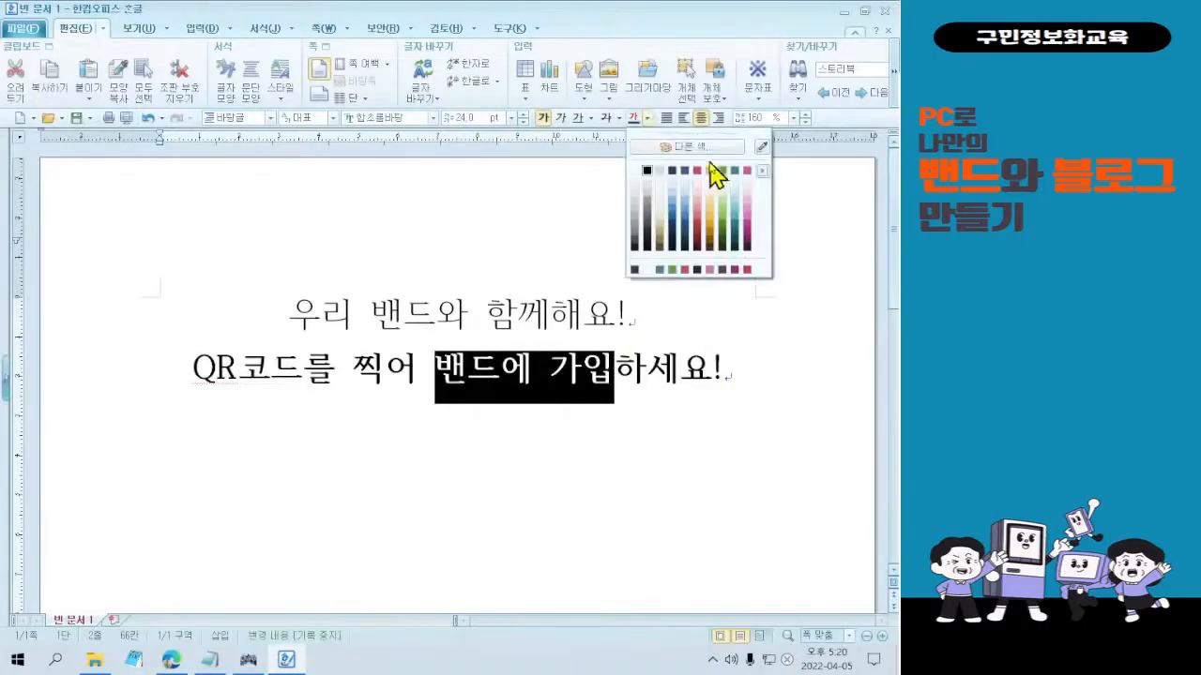
click(724, 193)
drag(195, 364, 302, 379)
click(646, 120)
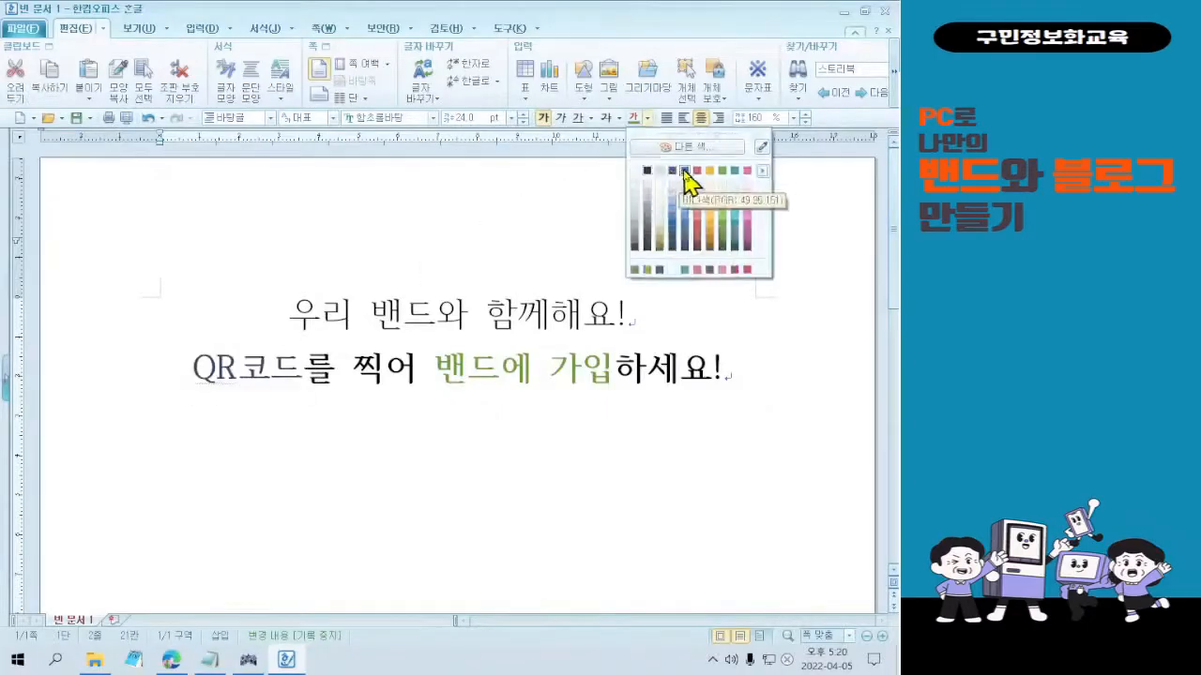
click(686, 175)
click(728, 378)
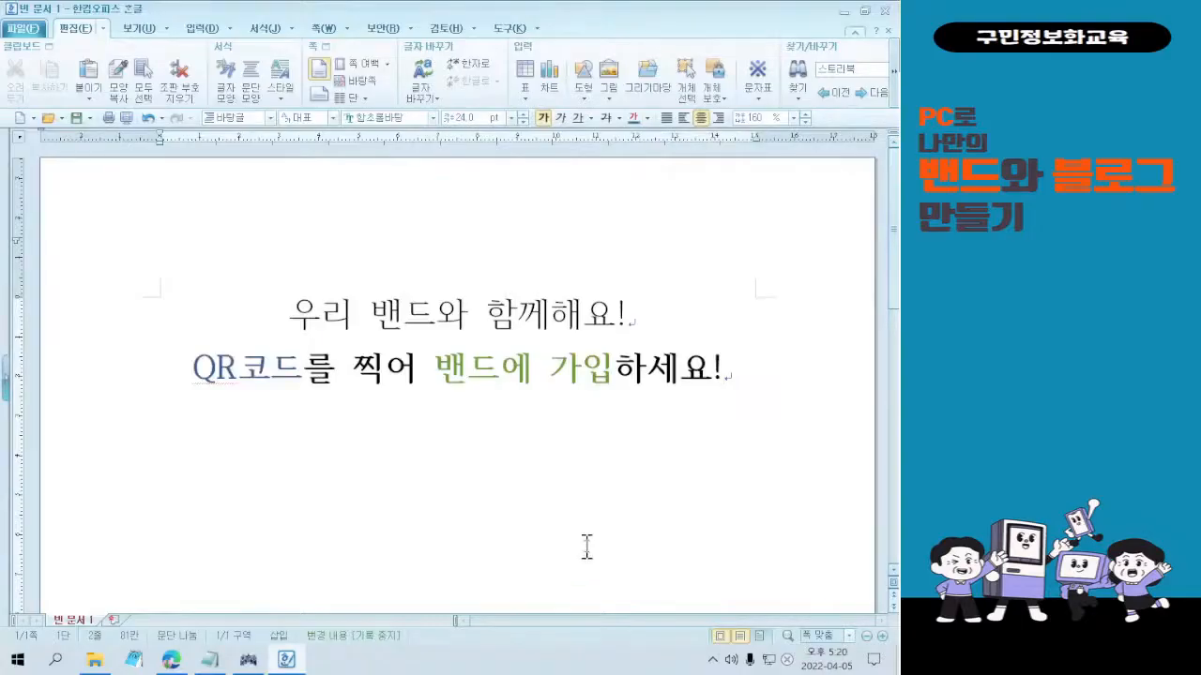
Insert empty lines before the 우리 heading, checking the layout in full-page view.
click(279, 314)
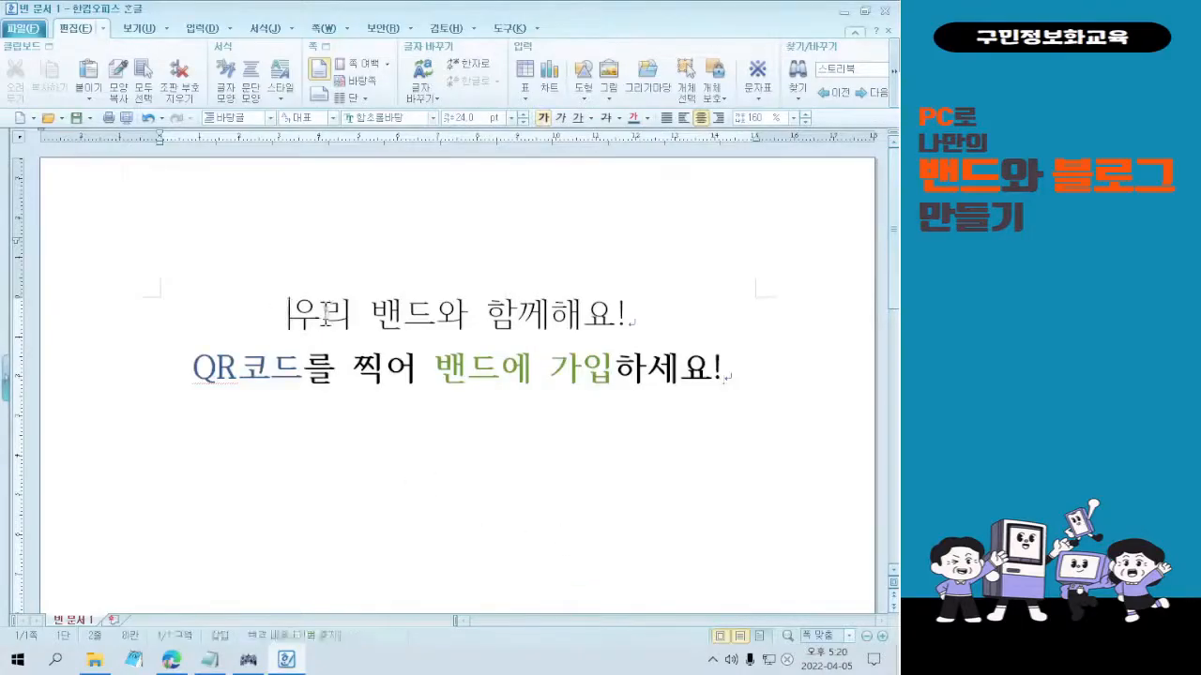
click(292, 311)
click(291, 315)
click(291, 313)
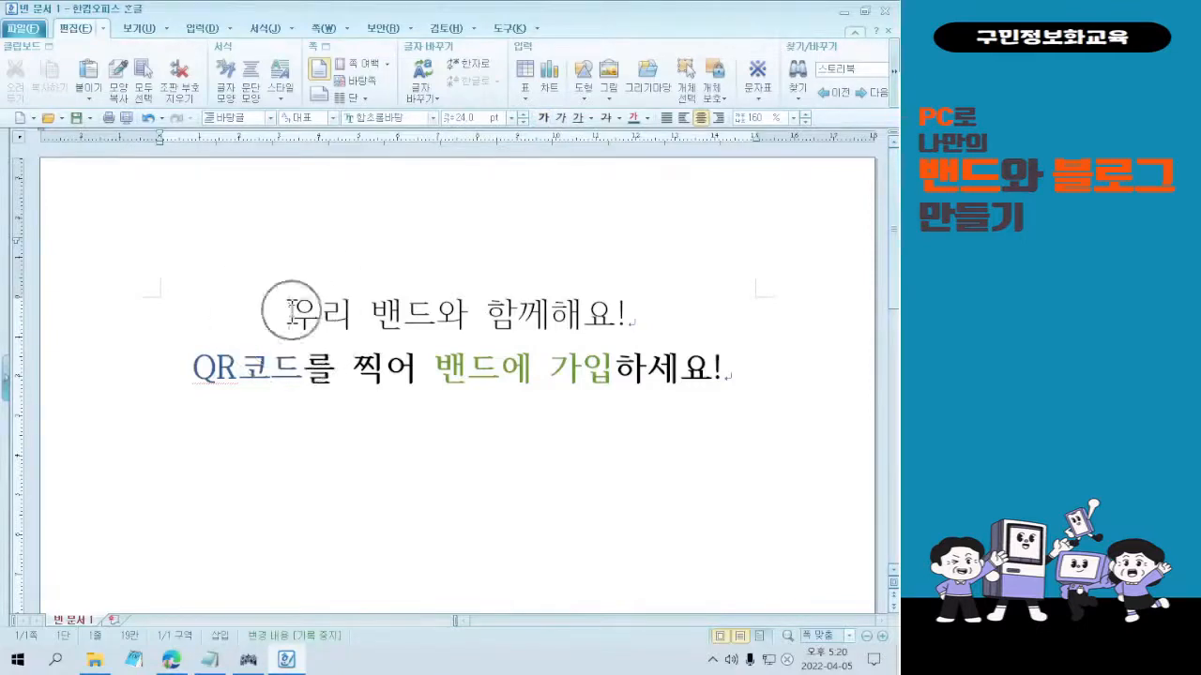
click(291, 313)
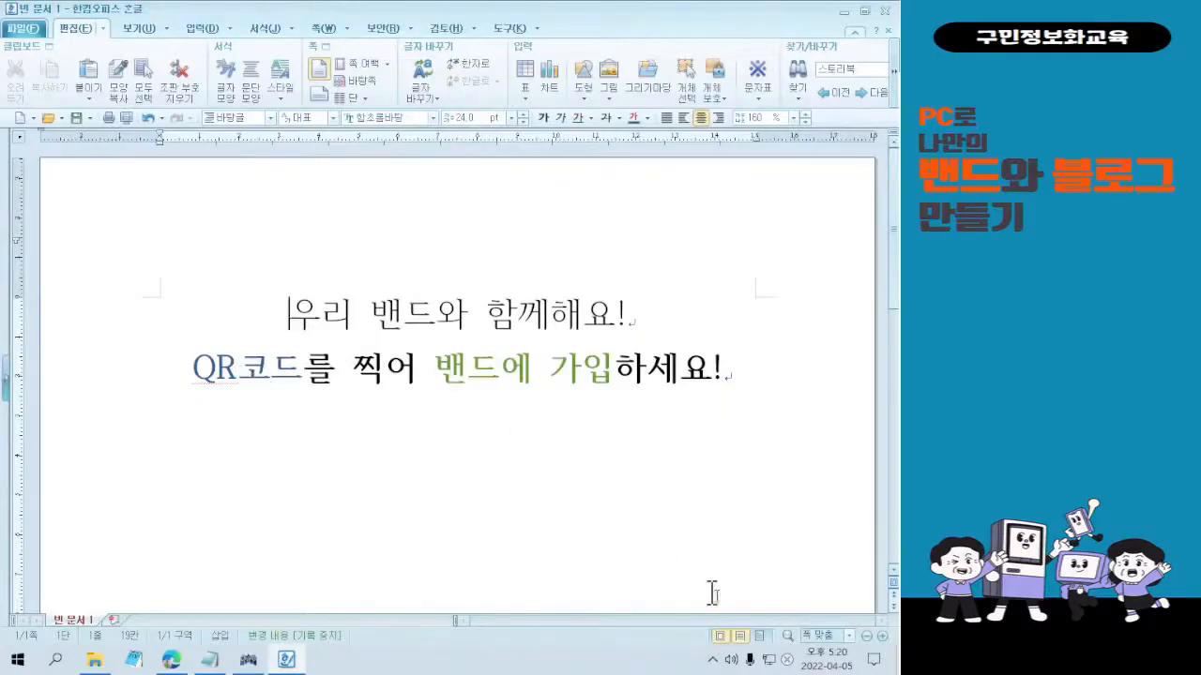
click(759, 636)
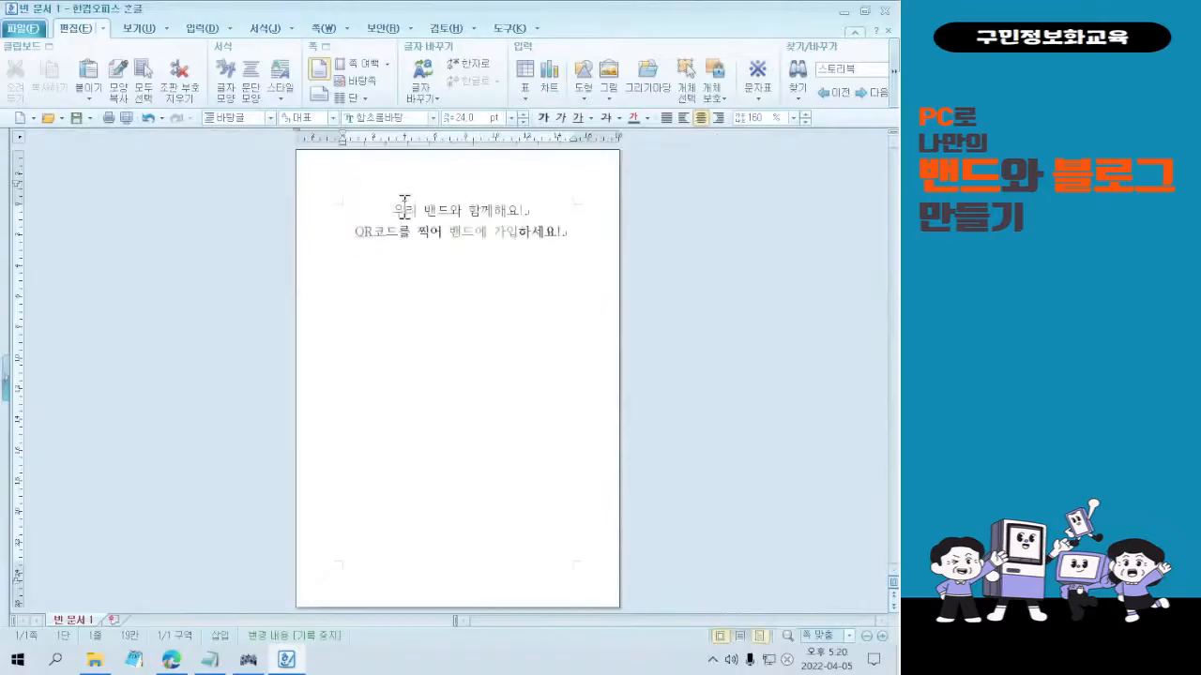
key(Return)
key(Return)
key(Return)
key(Return)
key(Return)
key(Return)
key(Return)
key(Return)
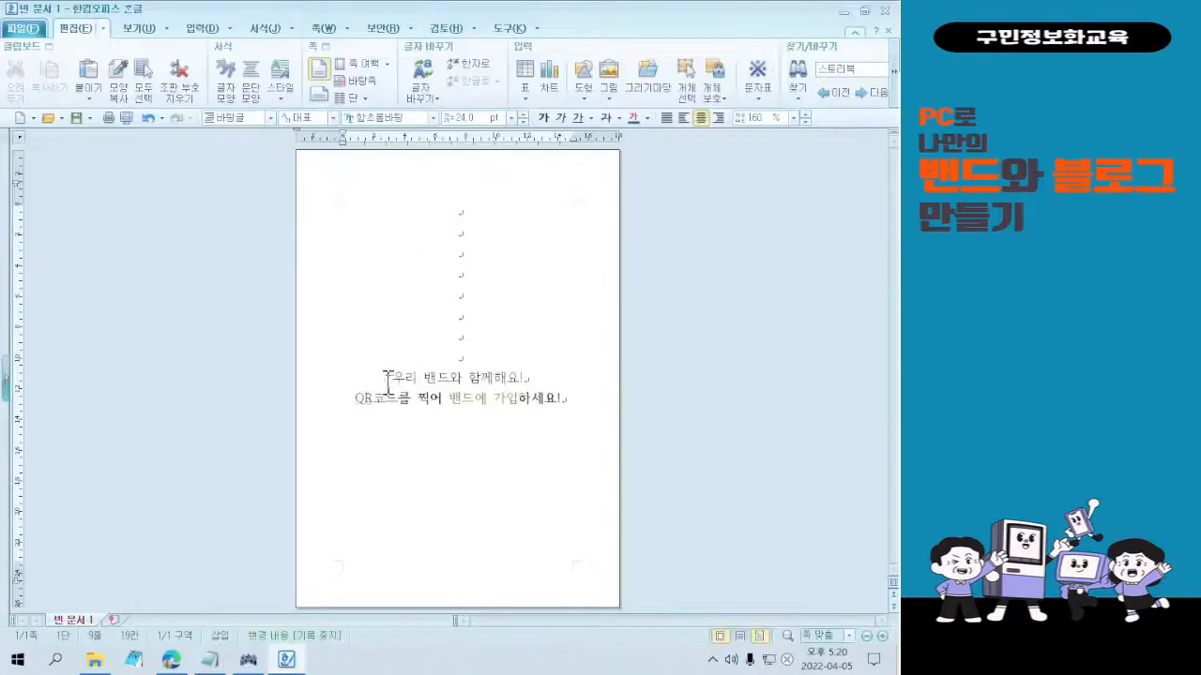
click(740, 635)
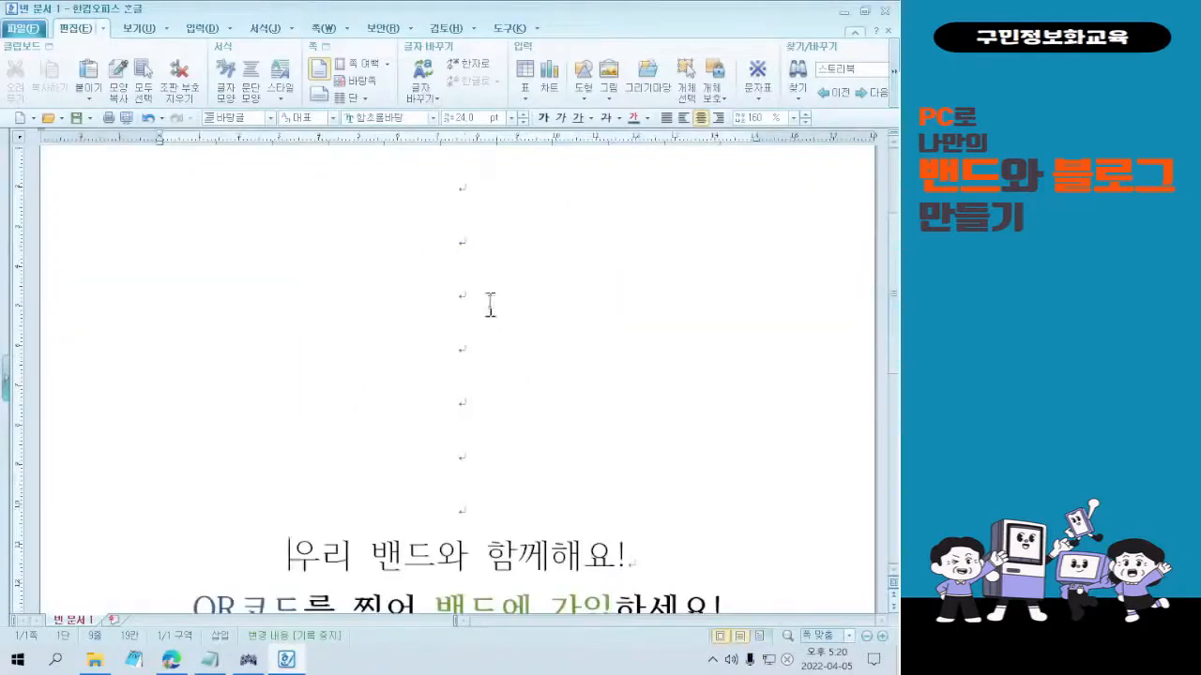
scroll(481, 261, up, 2)
scroll(472, 257, down, 1)
Delete the surplus top lines and re-insert blank lines above the heading.
click(463, 253)
scroll(463, 253, up, 1)
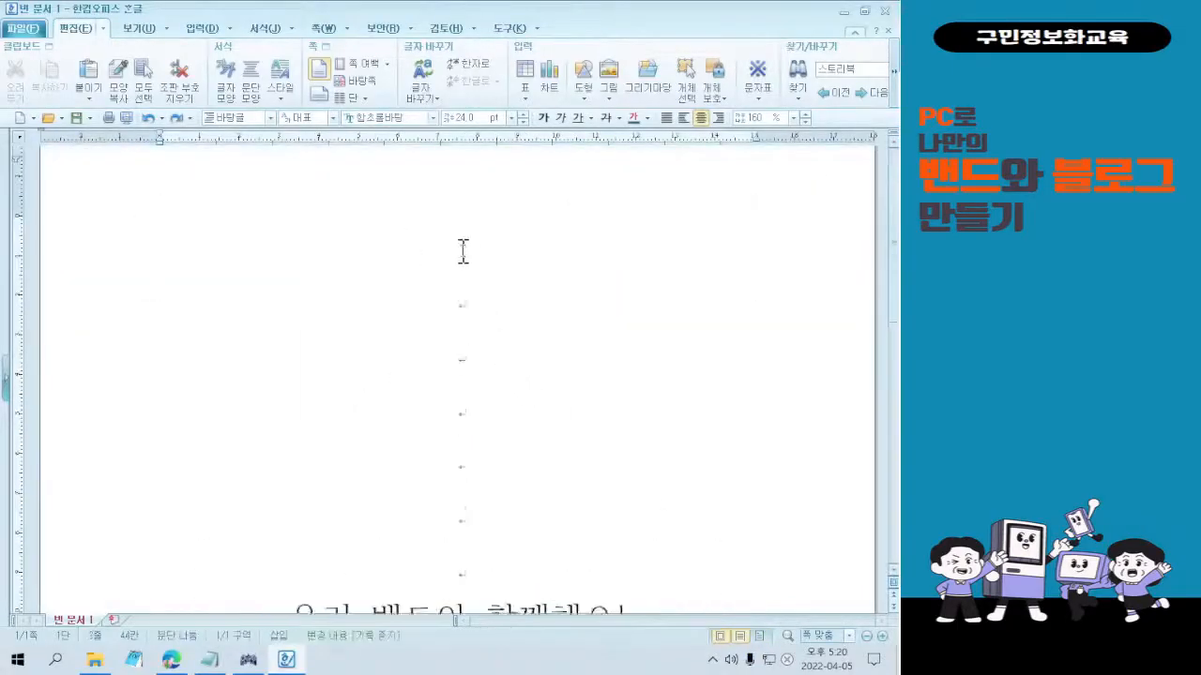
key(Delete)
key(Delete)
key(Delete)
key(Delete)
key(Delete)
key(Delete)
key(Delete)
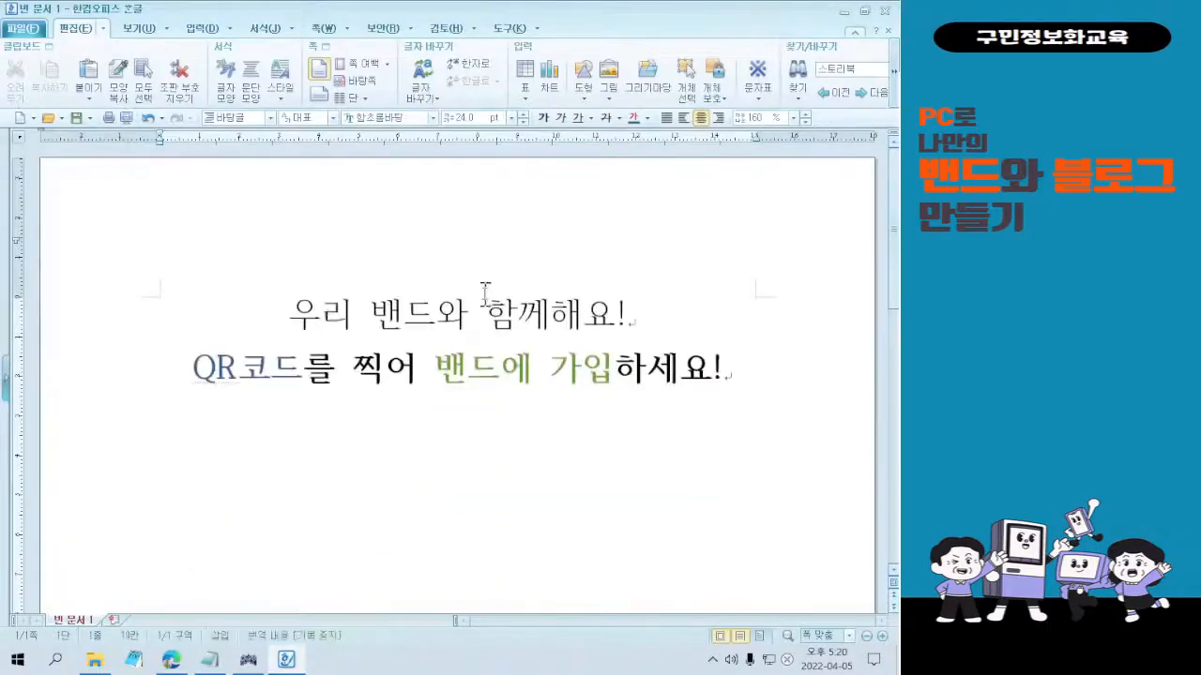
click(273, 315)
key(Return)
key(Return)
key(Return)
key(Return)
key(Return)
key(Return)
key(Return)
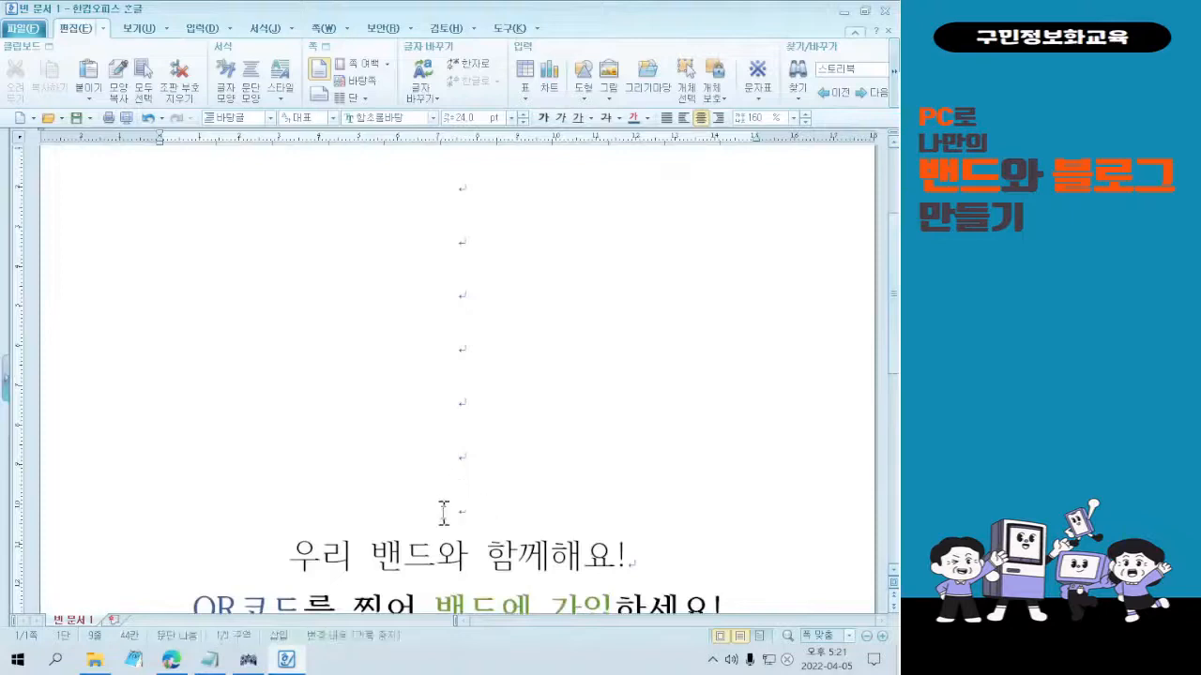
scroll(458, 401, up, 3)
scroll(457, 401, down, 3)
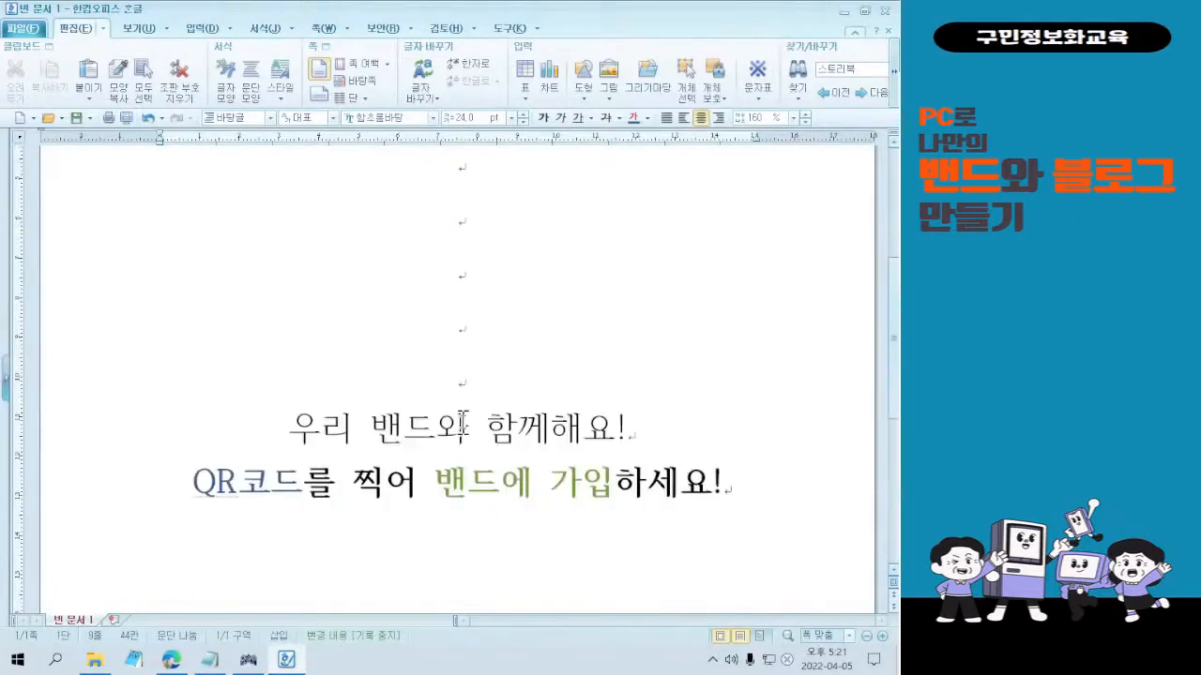
Position the caret on the empty line just above the heading.
click(289, 422)
click(446, 385)
click(469, 375)
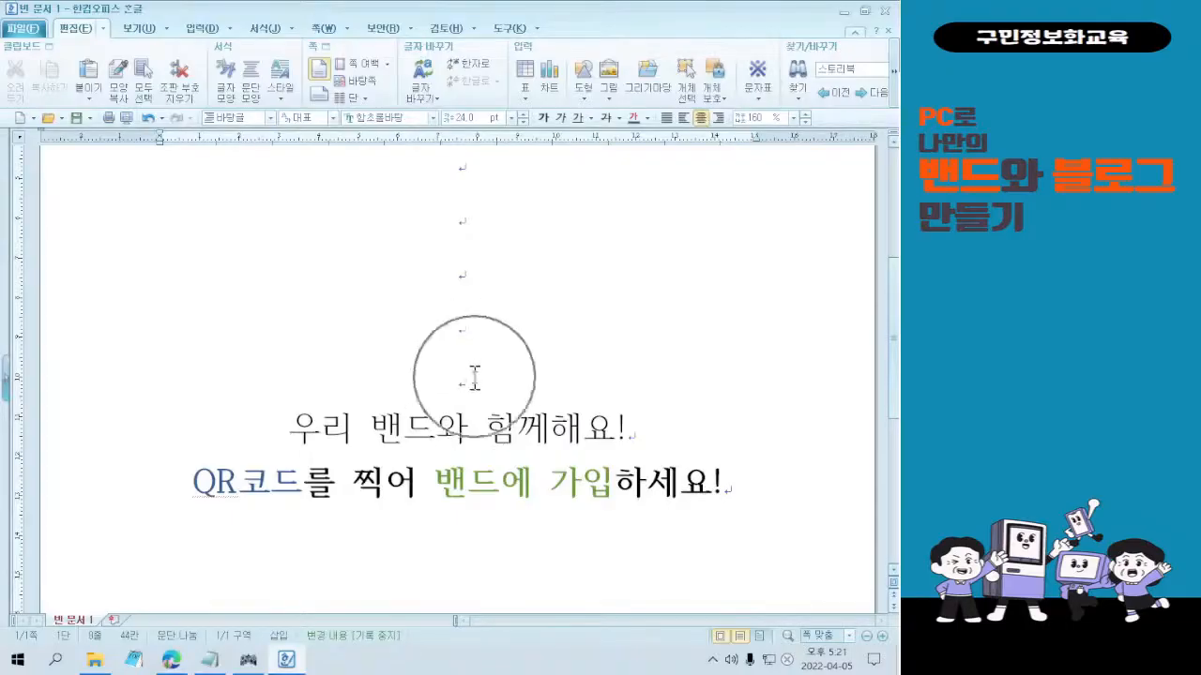
click(469, 375)
click(469, 376)
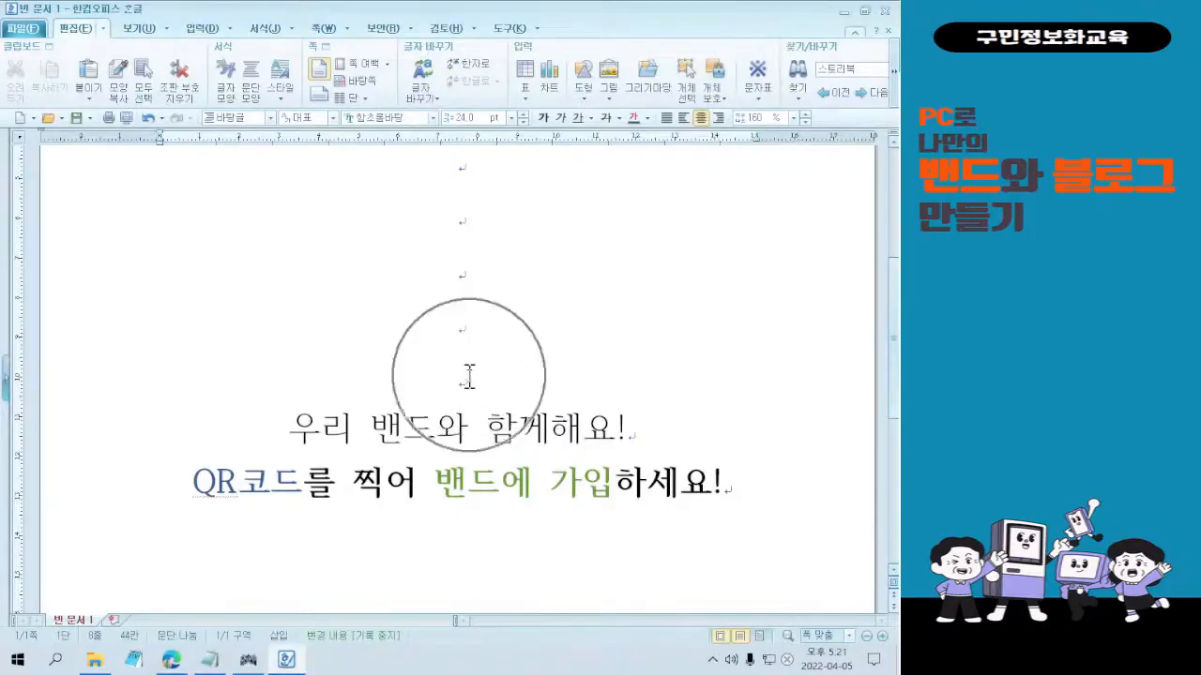
click(469, 375)
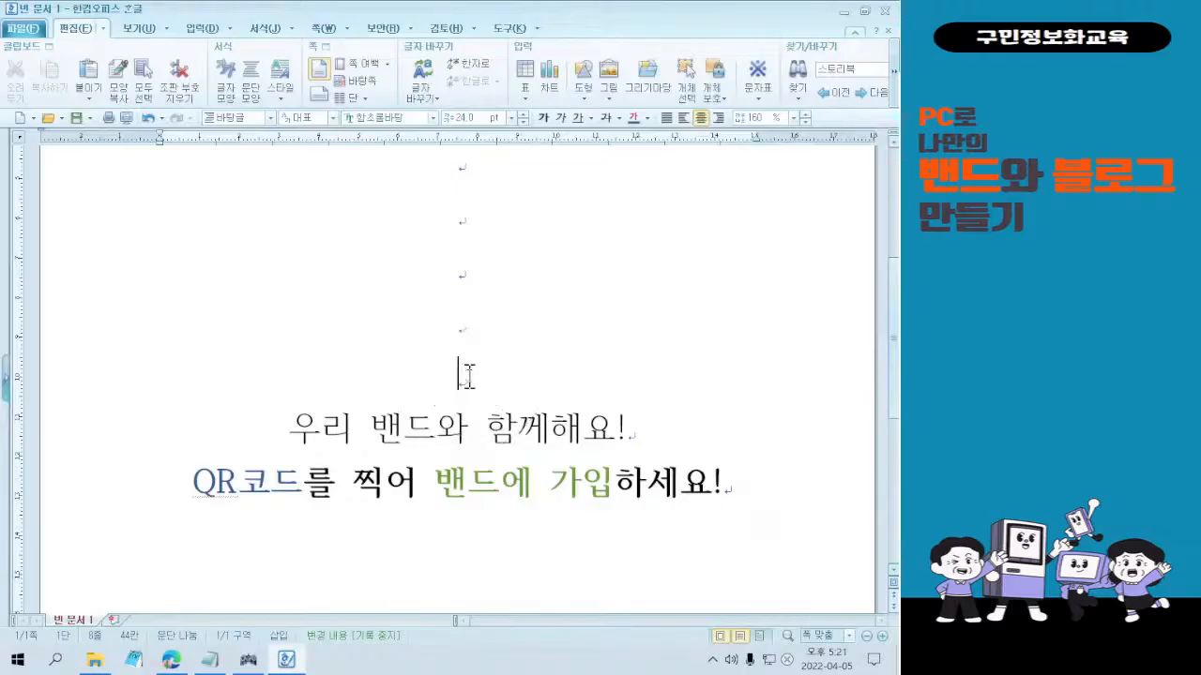
click(467, 375)
click(467, 375)
click(468, 375)
click(467, 374)
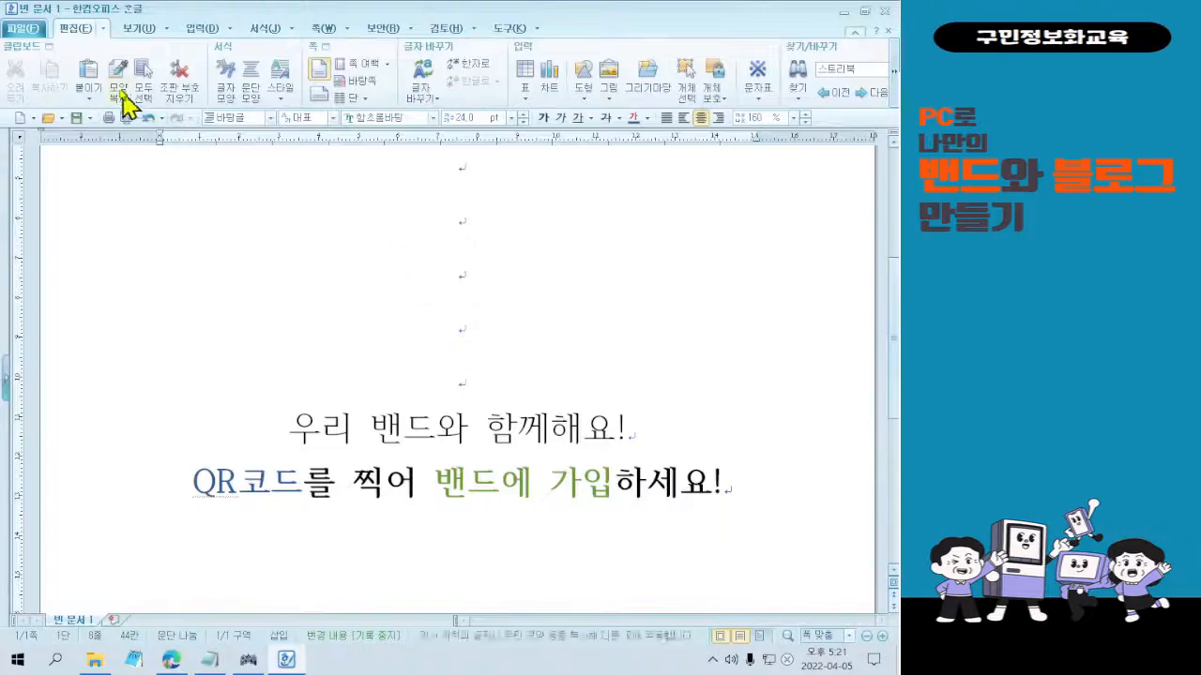
Switch the ribbon to the 입력 (Insert) tab.
click(404, 56)
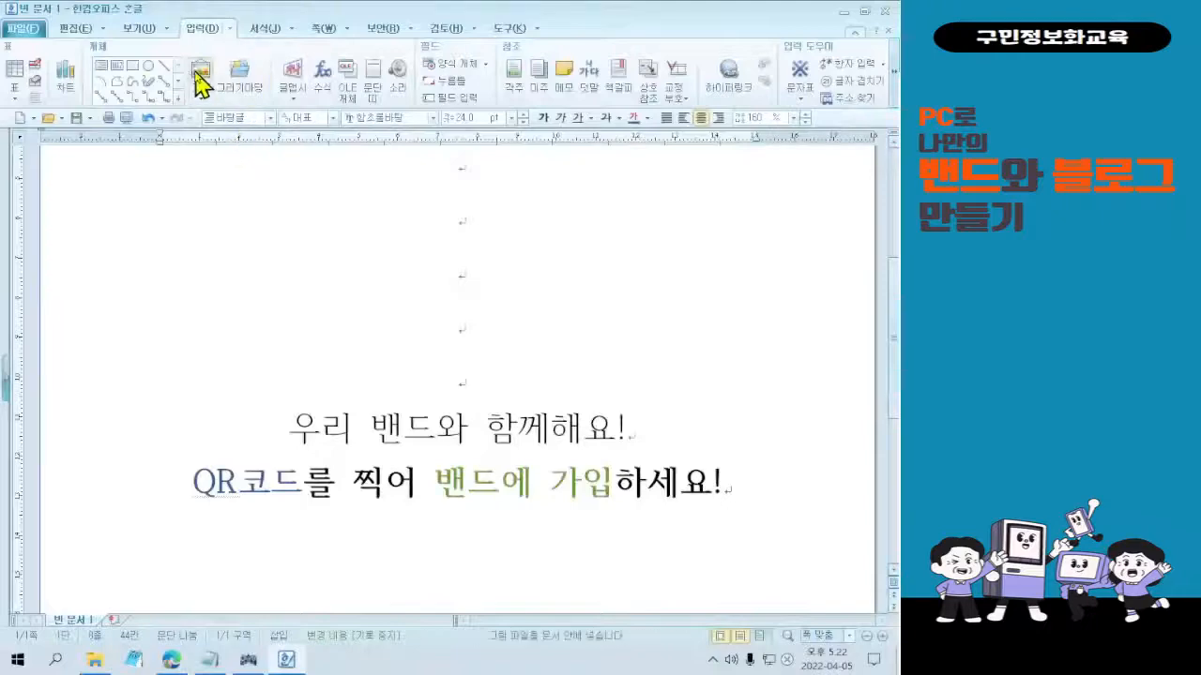
In Insert Picture, pick the 오늘의 명언 QR image from 다운로드 with 글자처럼 취급 ticked.
click(197, 75)
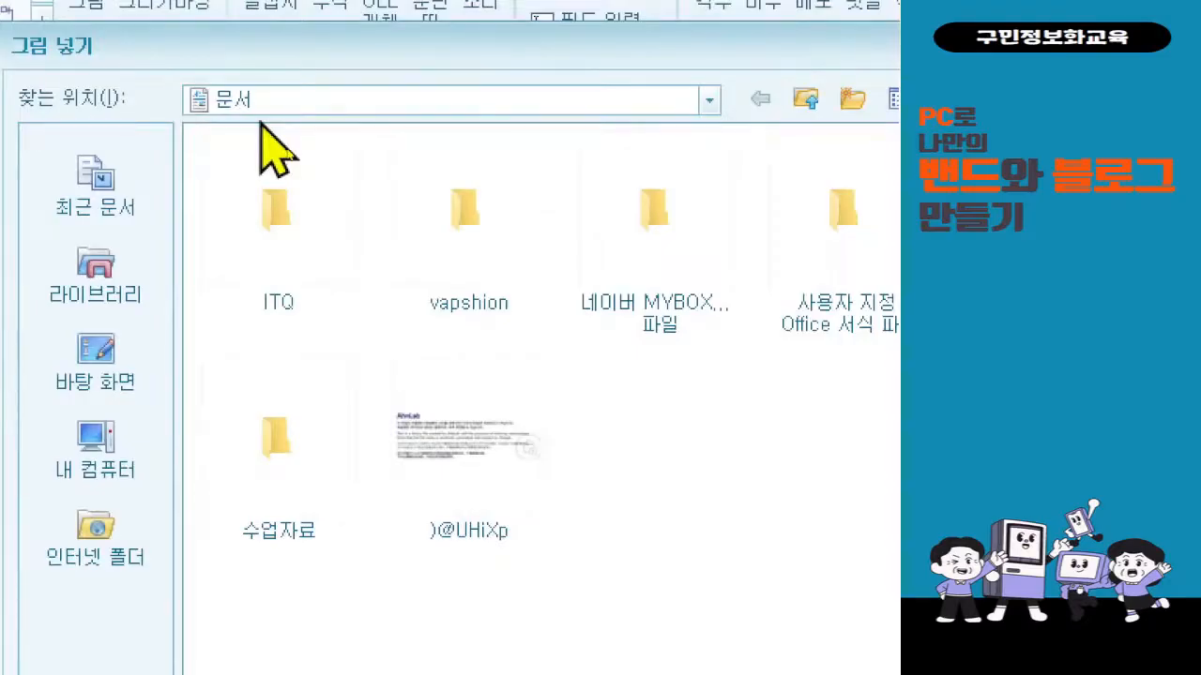
click(711, 100)
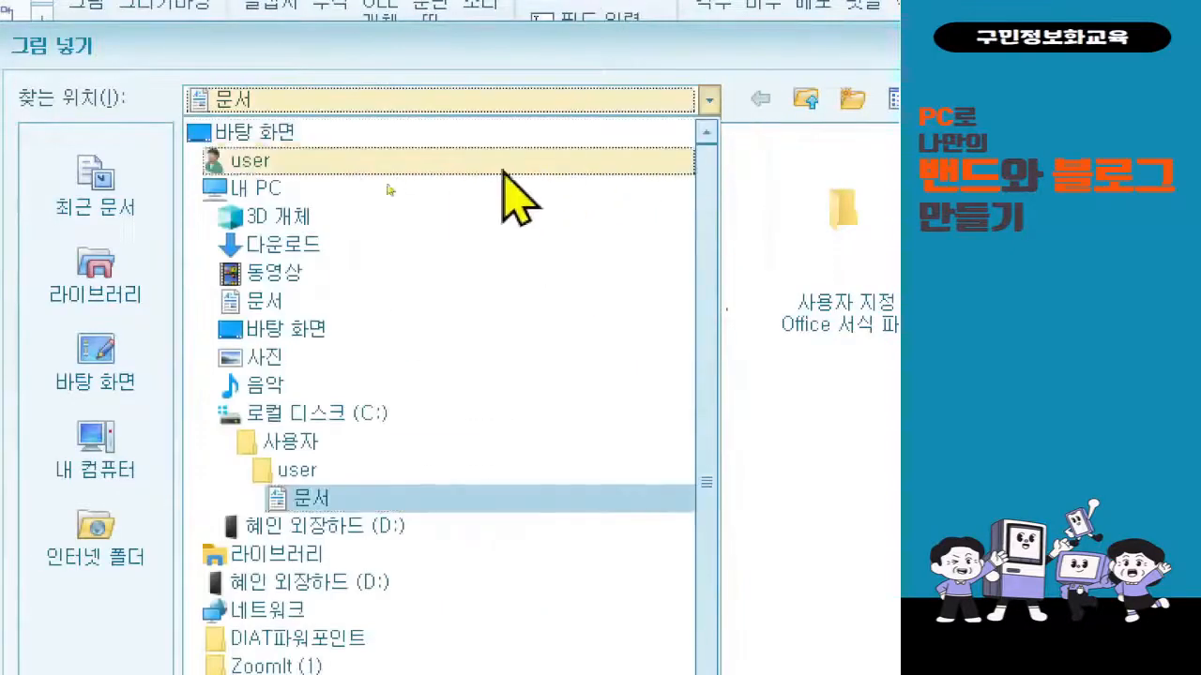
click(300, 245)
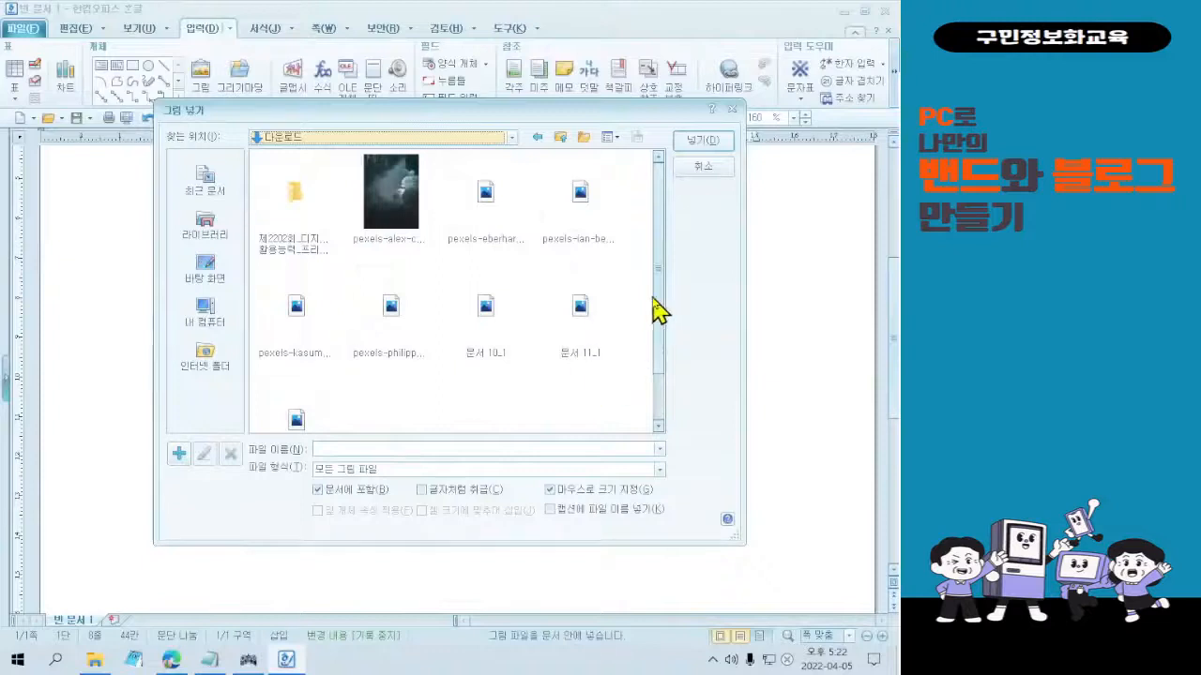
drag(656, 308, 664, 375)
click(322, 397)
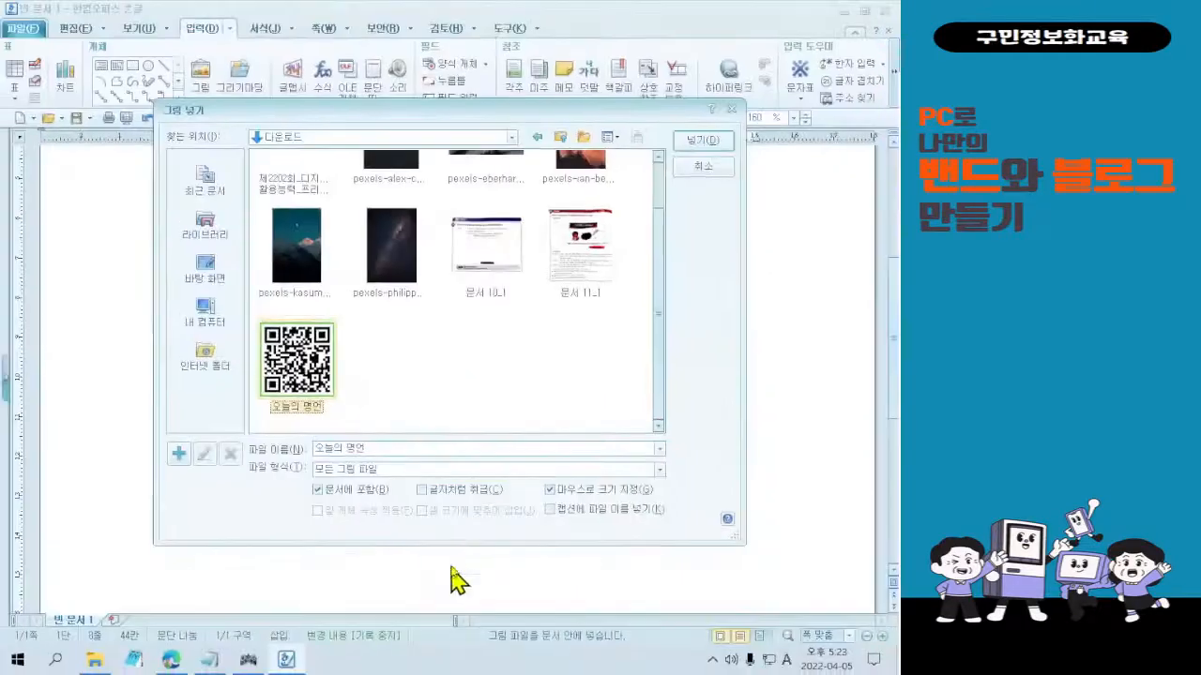
click(424, 489)
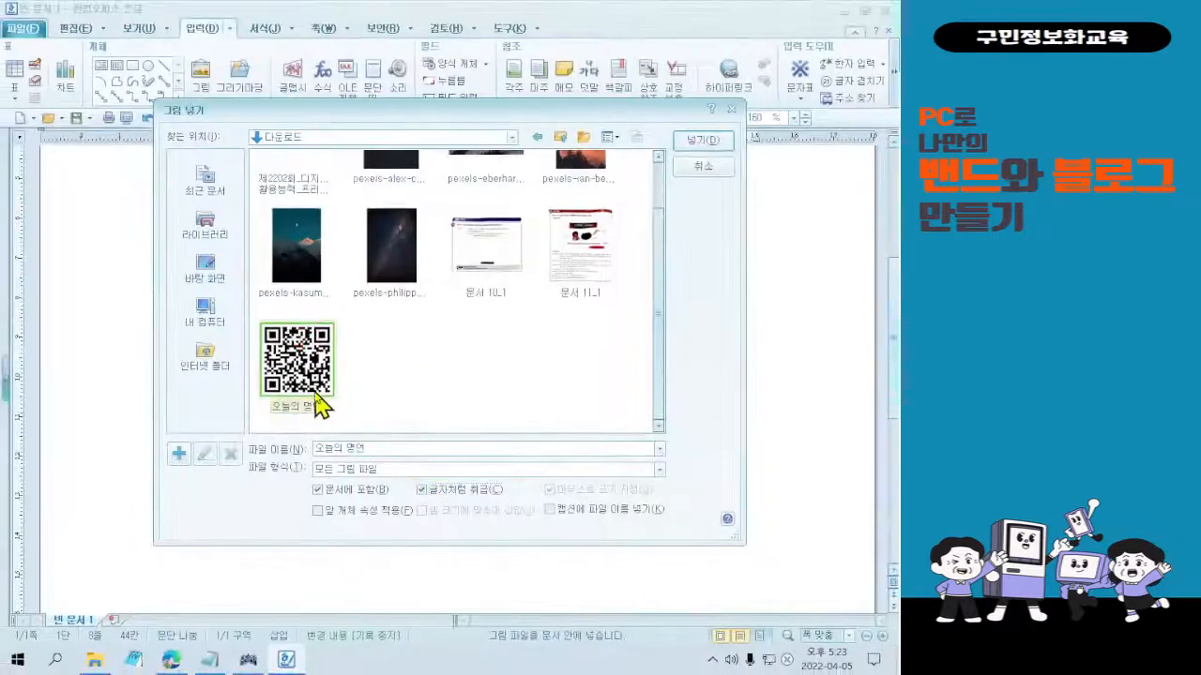
Insert the 오늘의 명언 QR image into the page.
double_click(197, 305)
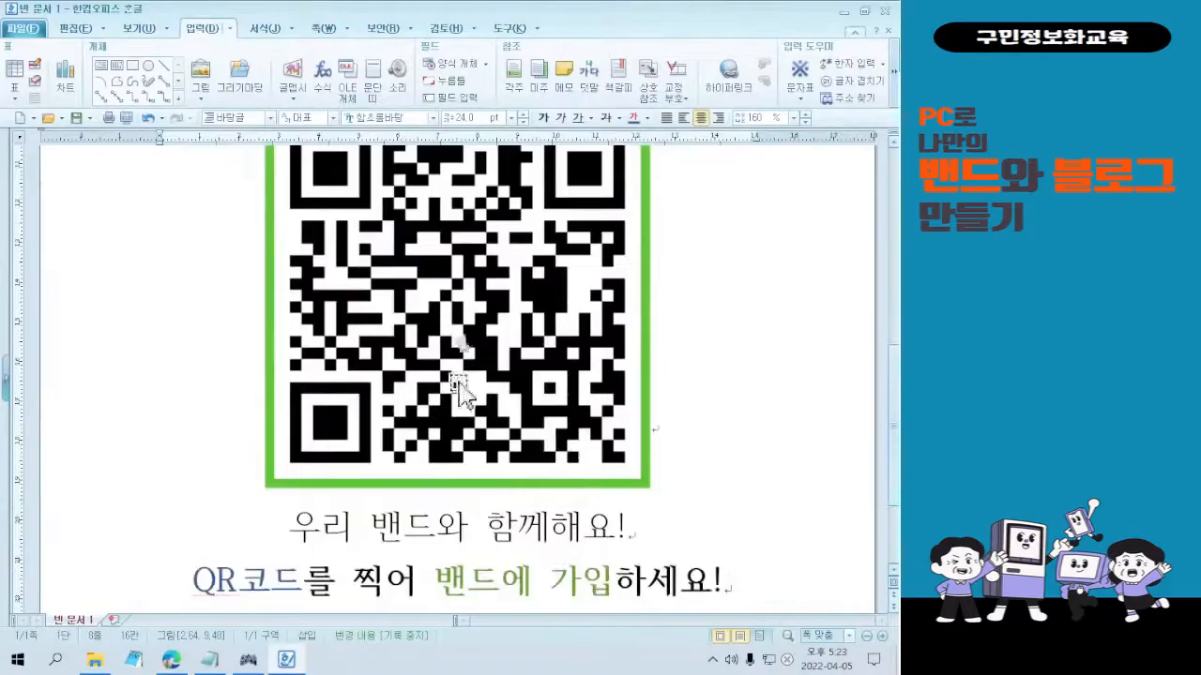
scroll(570, 388, up, 3)
scroll(521, 404, down, 7)
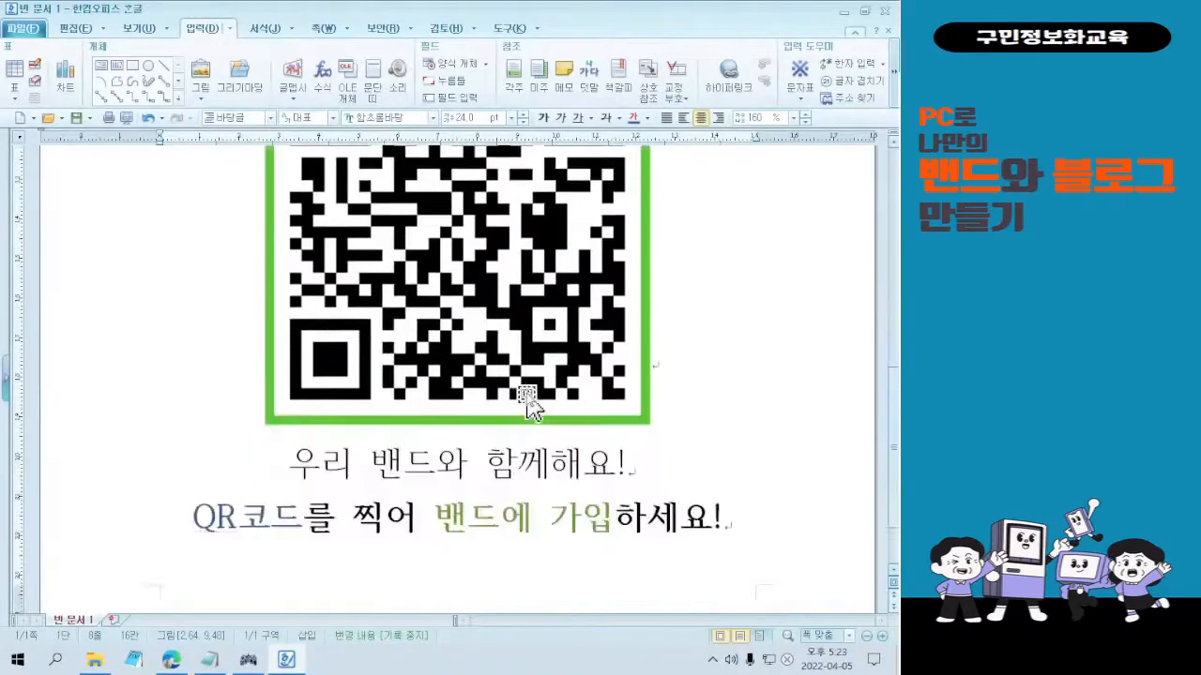
scroll(542, 392, up, 5)
scroll(542, 392, up, 9)
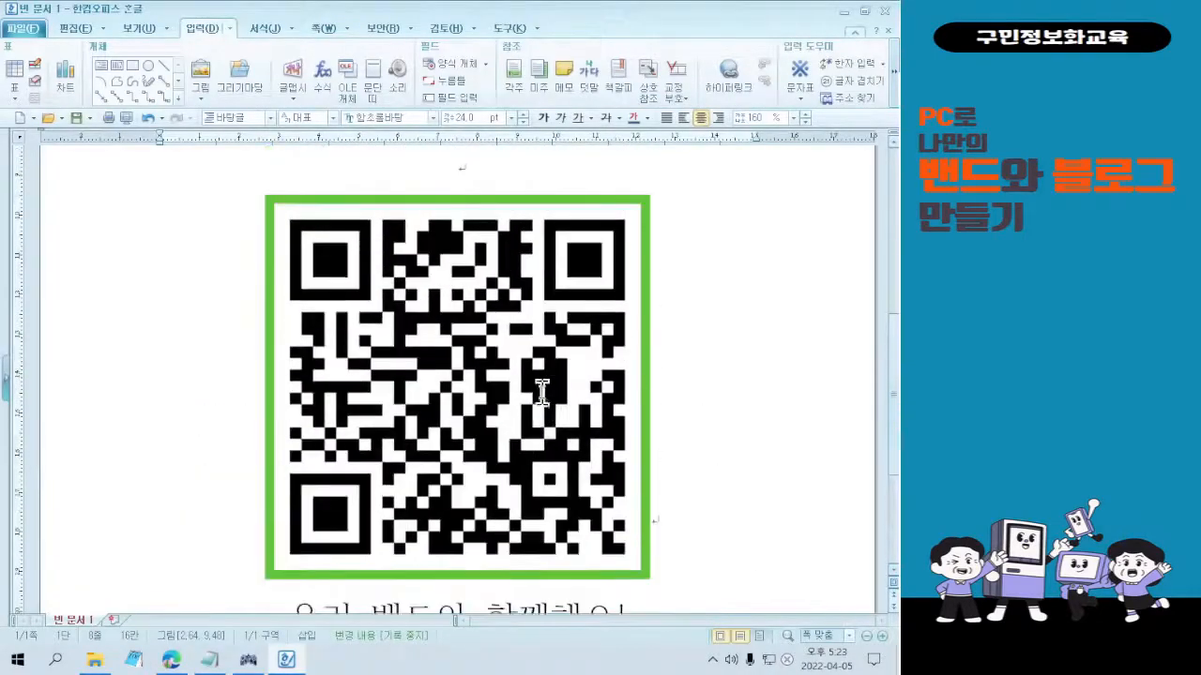
scroll(545, 388, down, 8)
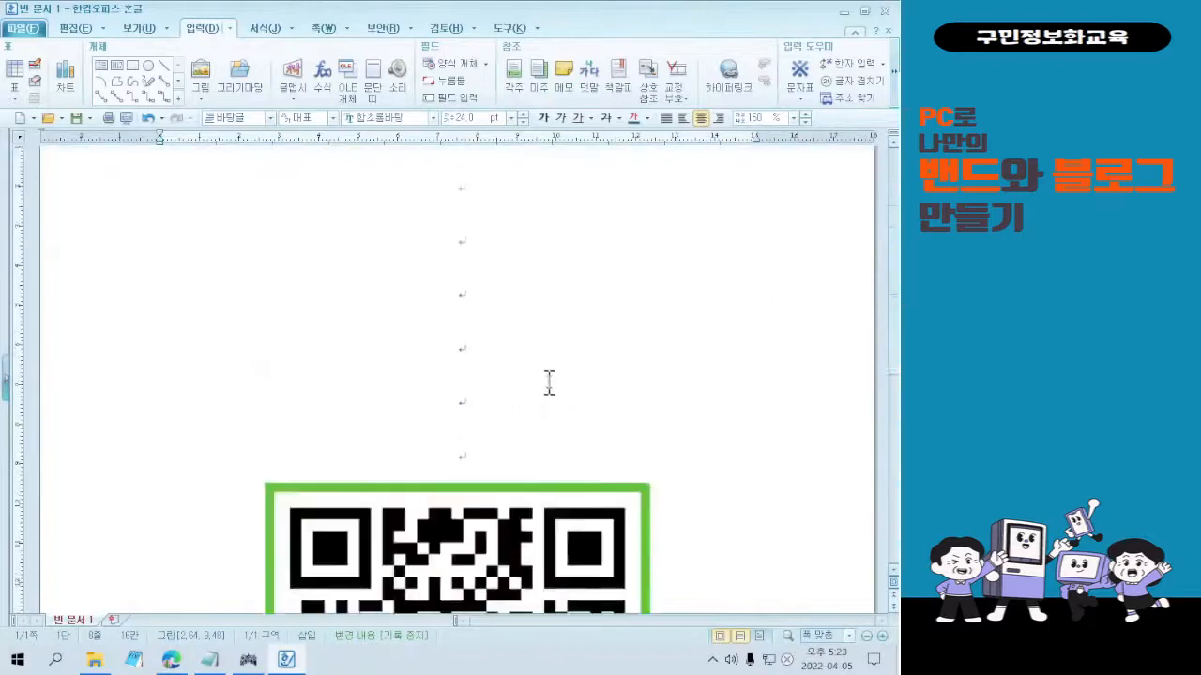
scroll(554, 394, down, 2)
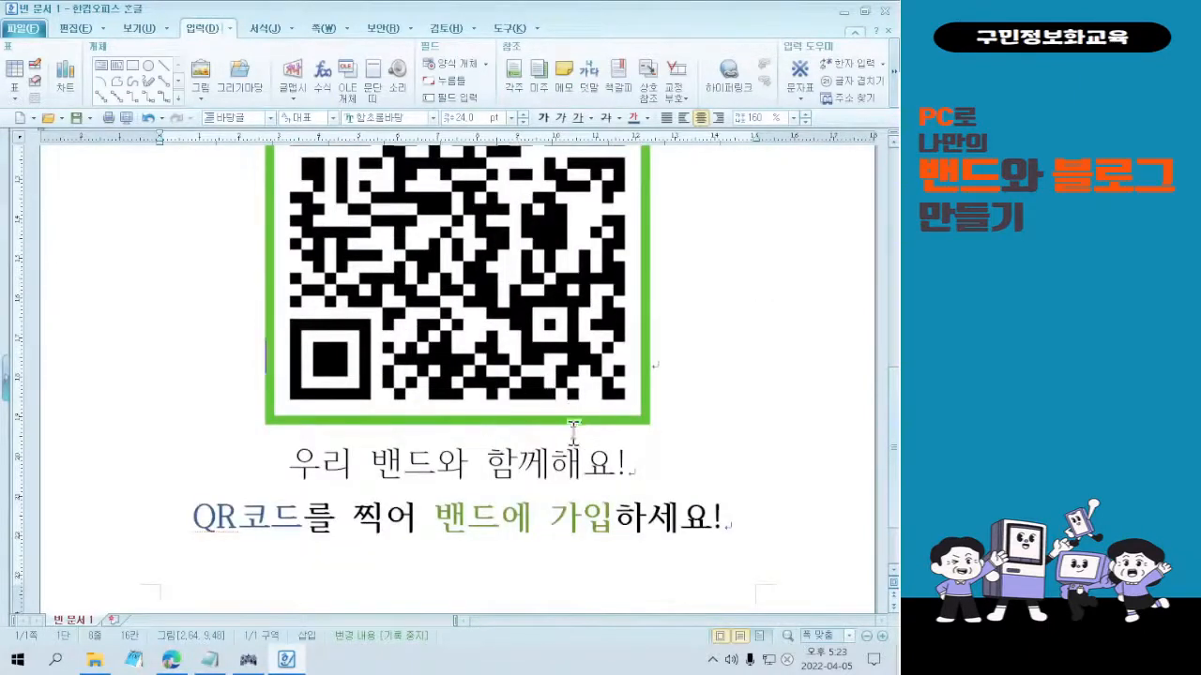
scroll(572, 427, up, 3)
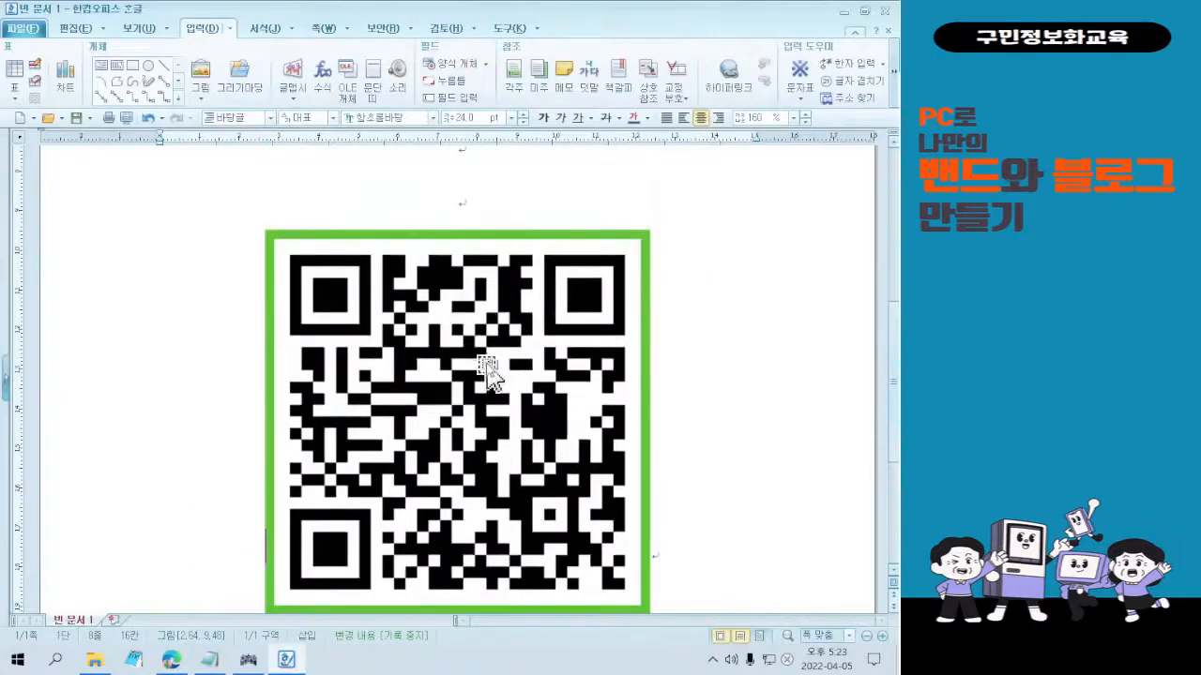
scroll(482, 375, up, 2)
Delete the three empty lines above the QR code, checking in full-page view.
click(468, 316)
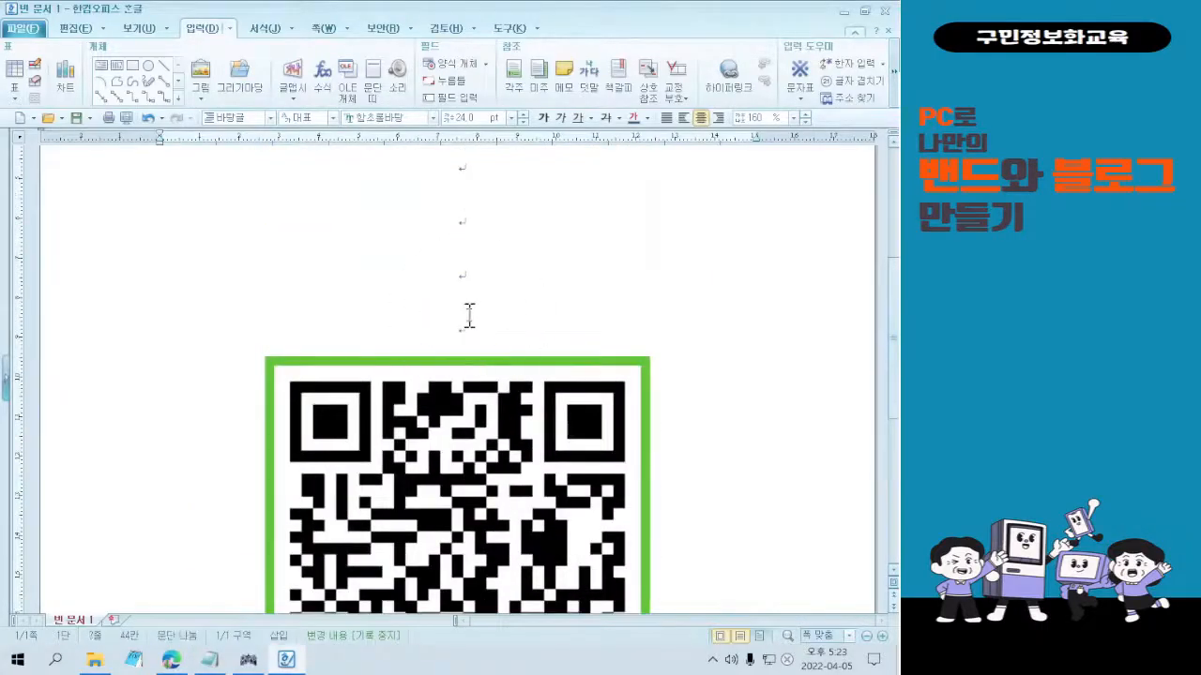
click(468, 316)
click(762, 638)
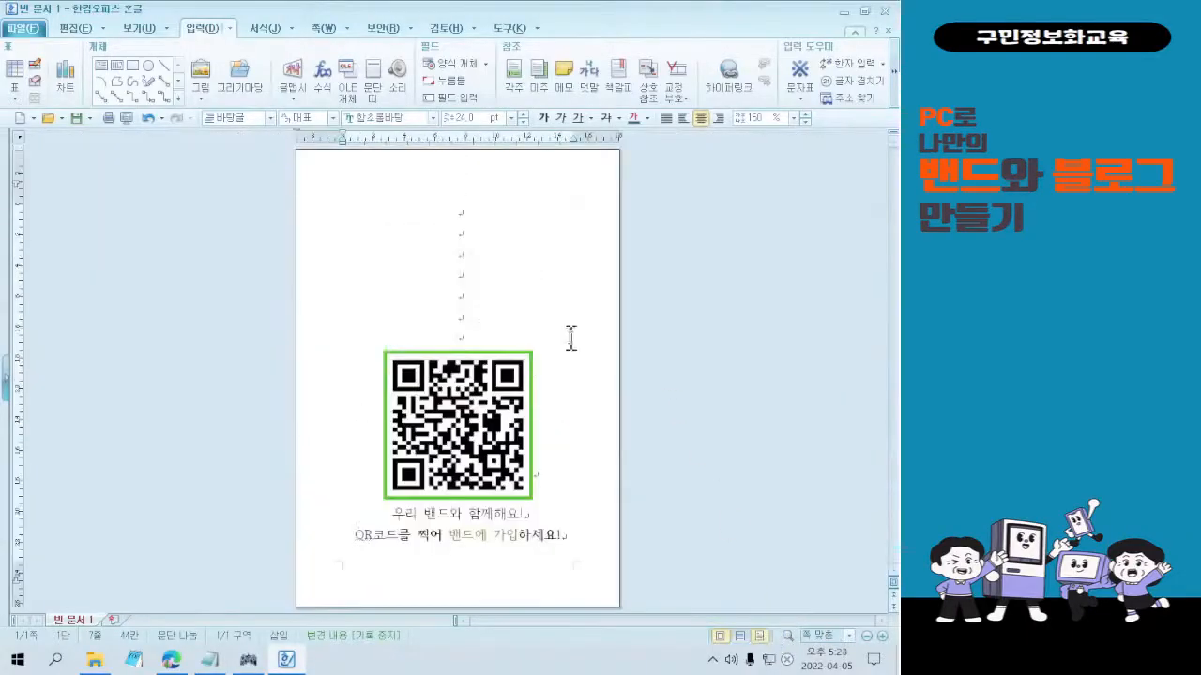
key(BackSpace)
key(BackSpace)
key(BackSpace)
key(BackSpace)
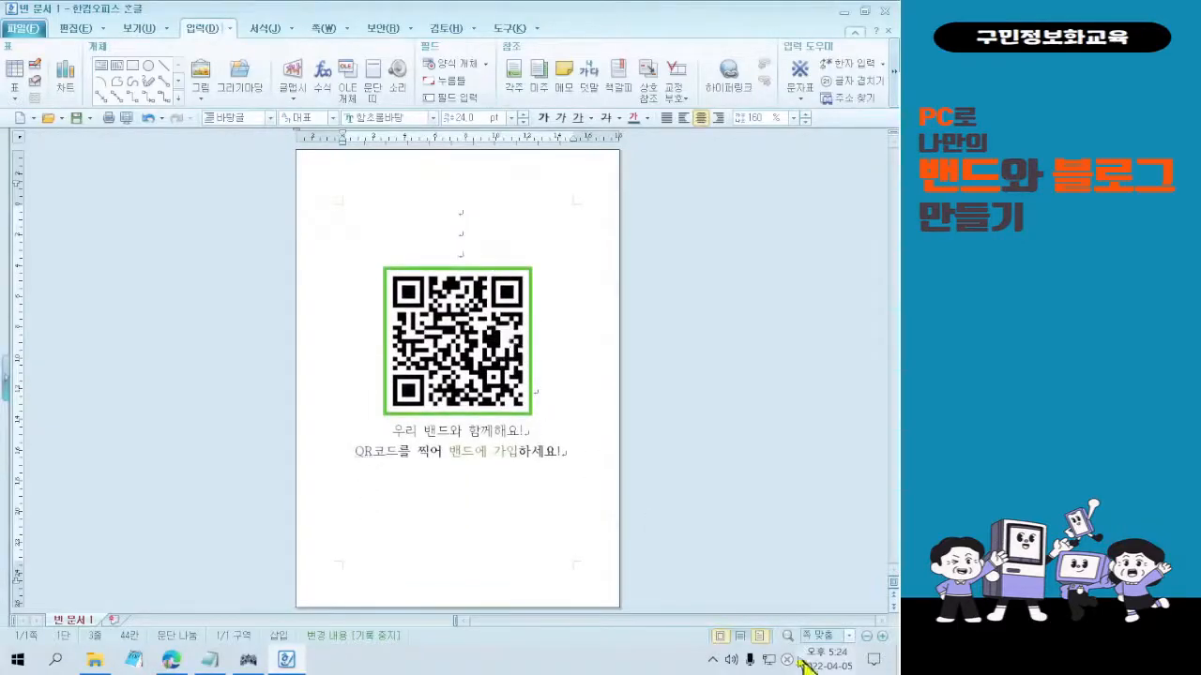
click(740, 636)
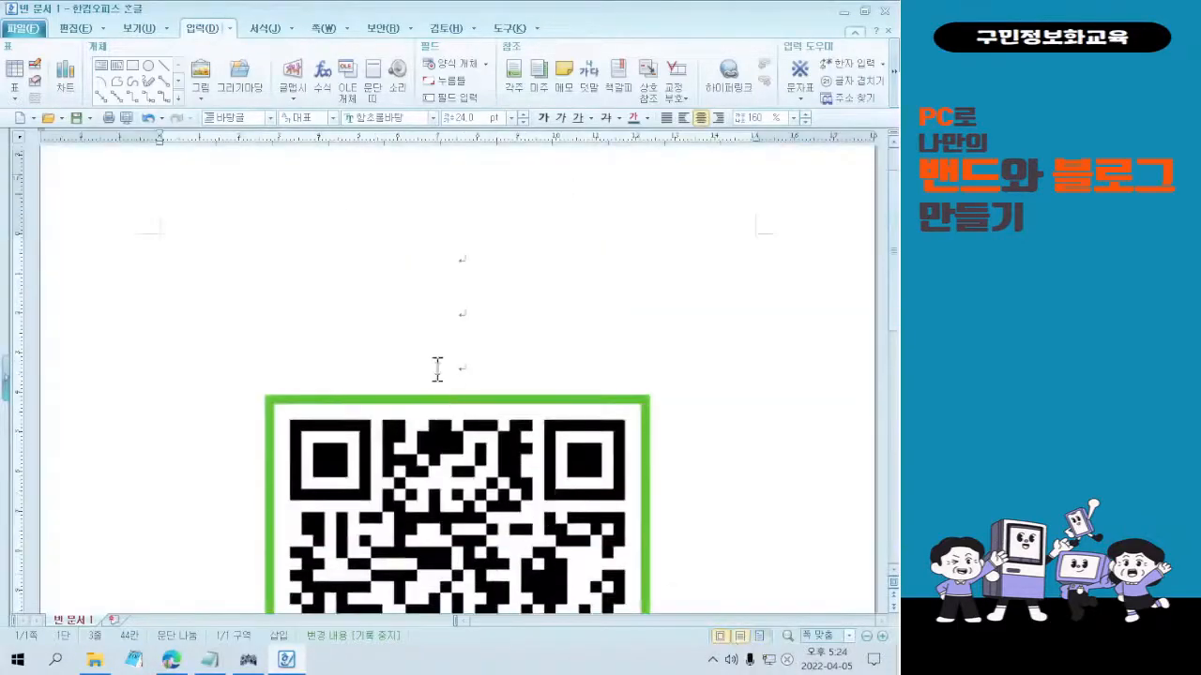
click(438, 358)
click(440, 360)
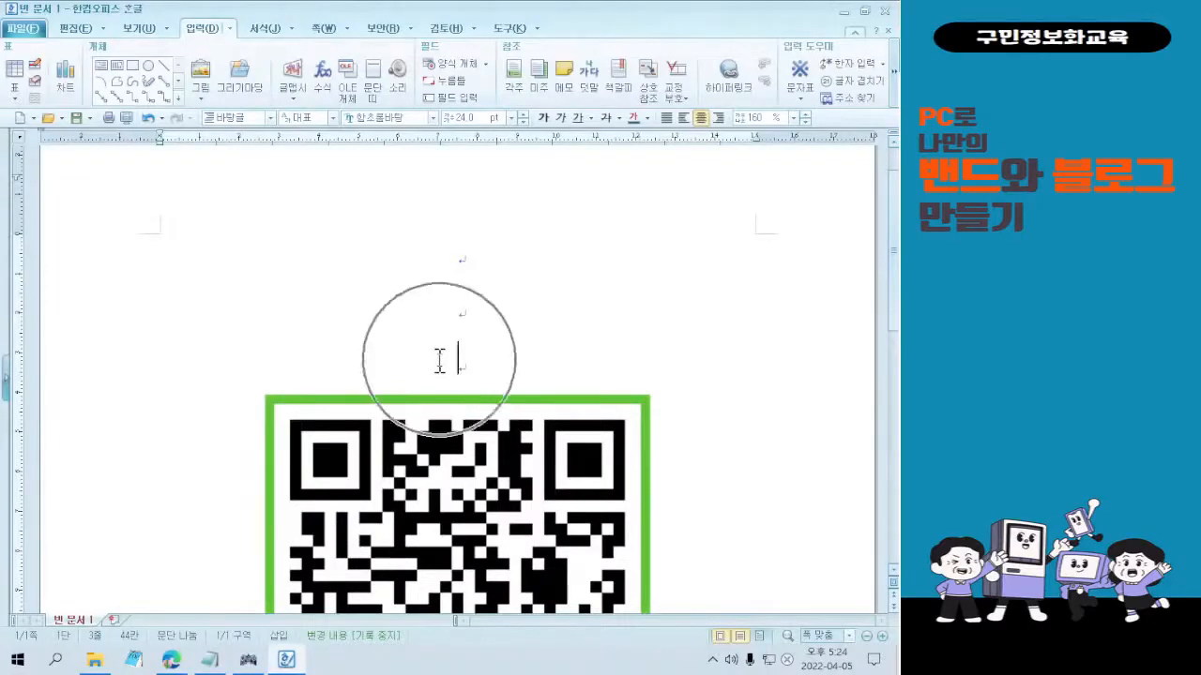
click(248, 659)
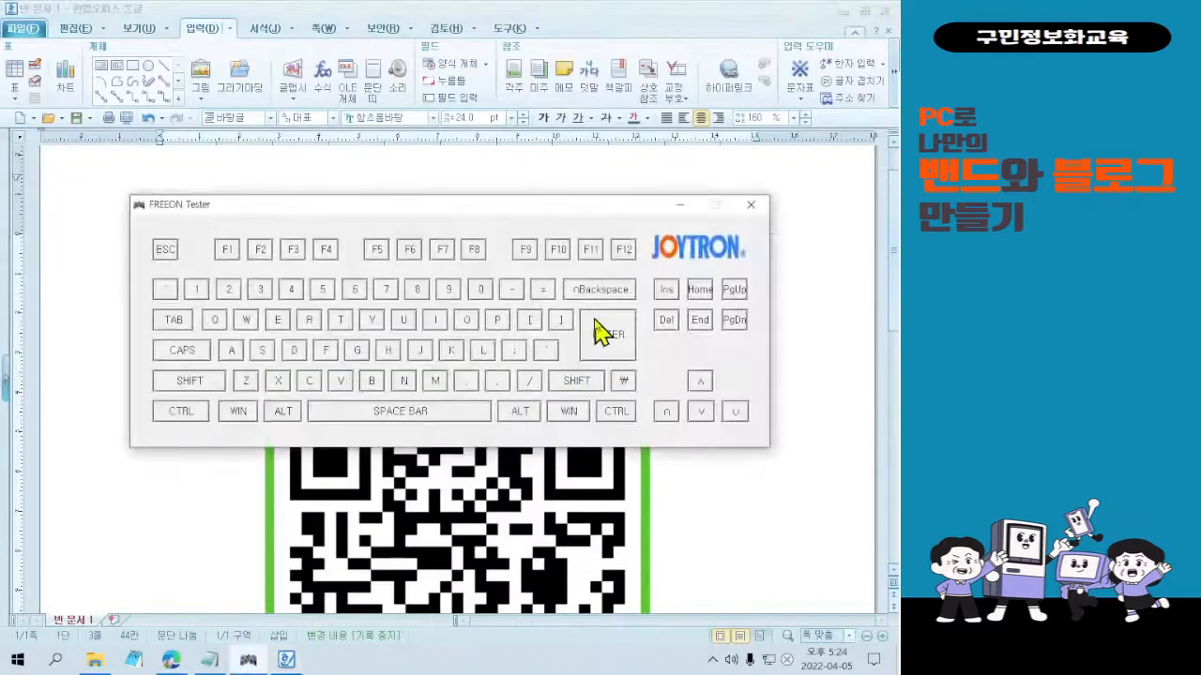
key(BackSpace)
key(BackSpace)
key(BackSpace)
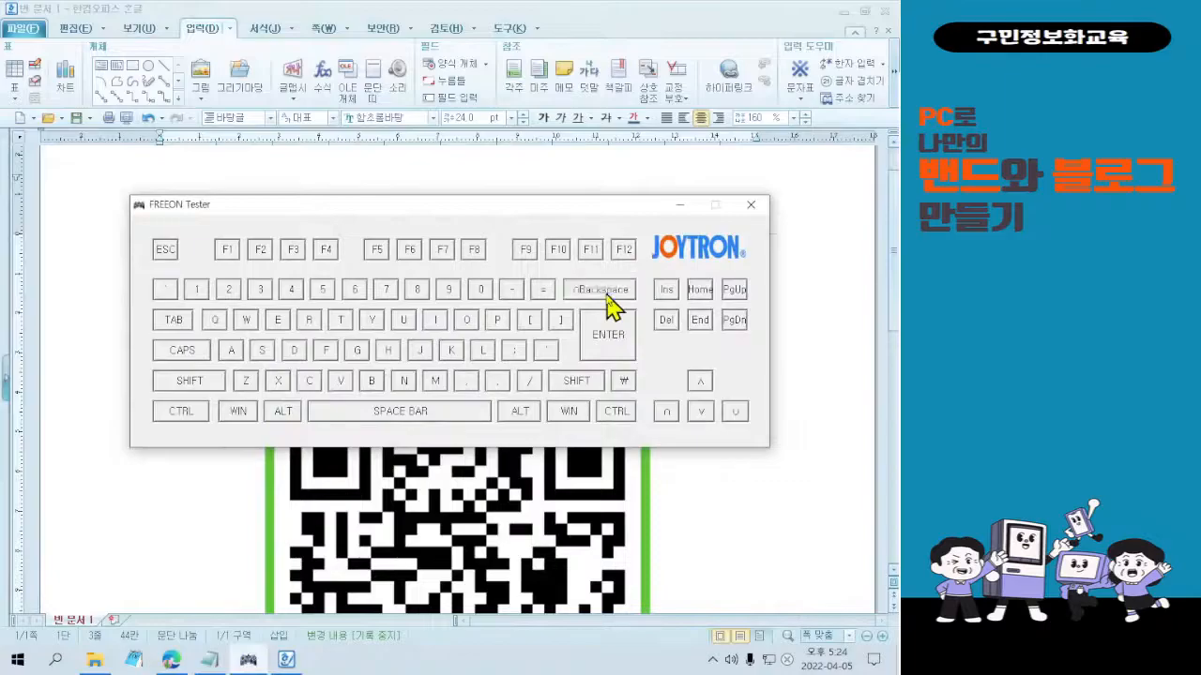
key(BackSpace)
key(BackSpace)
click(614, 13)
scroll(544, 557, down, 5)
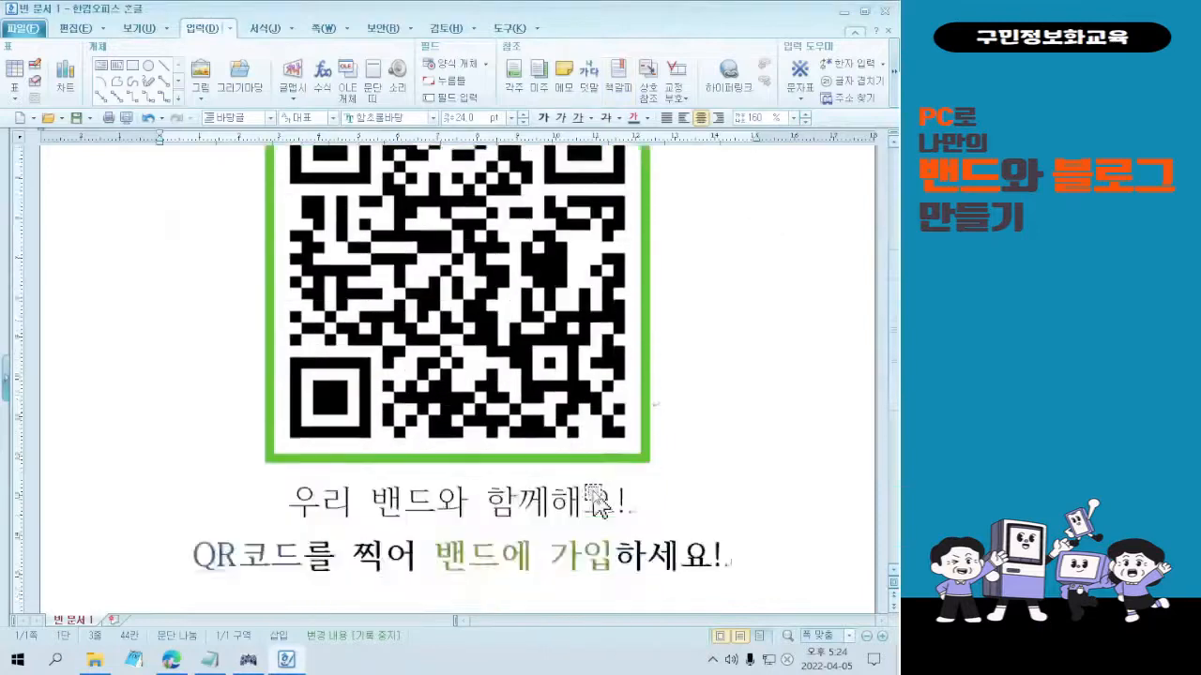
scroll(597, 502, down, 3)
scroll(606, 490, up, 4)
scroll(638, 509, down, 6)
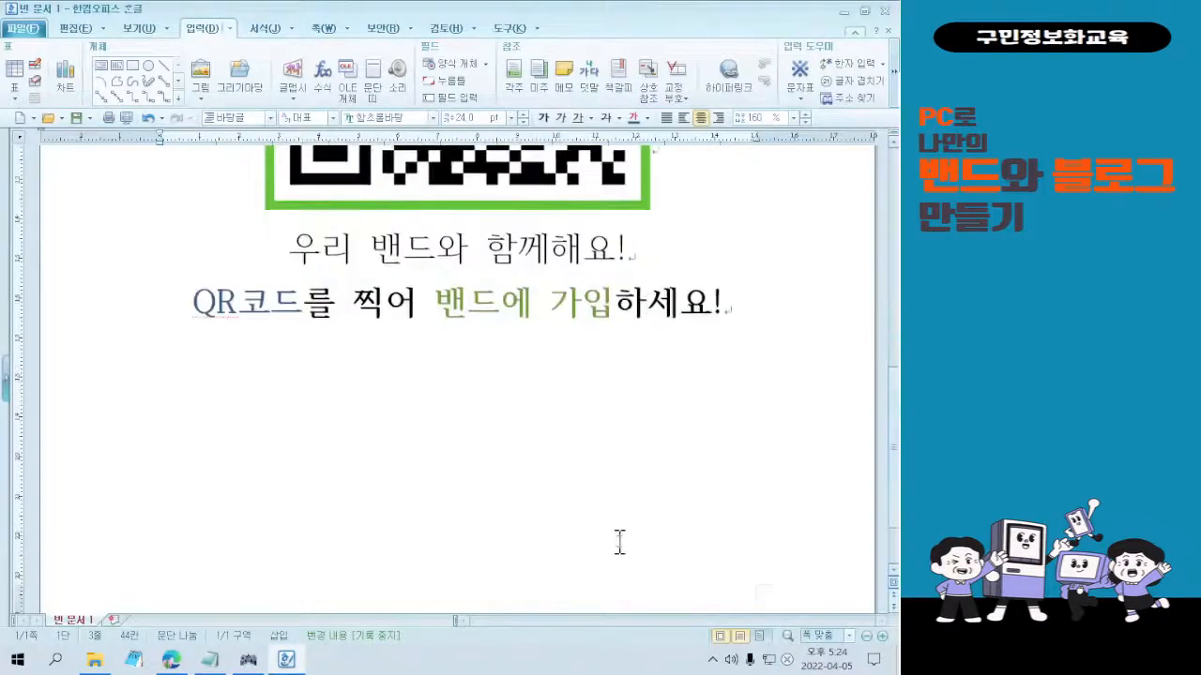
scroll(619, 542, up, 1)
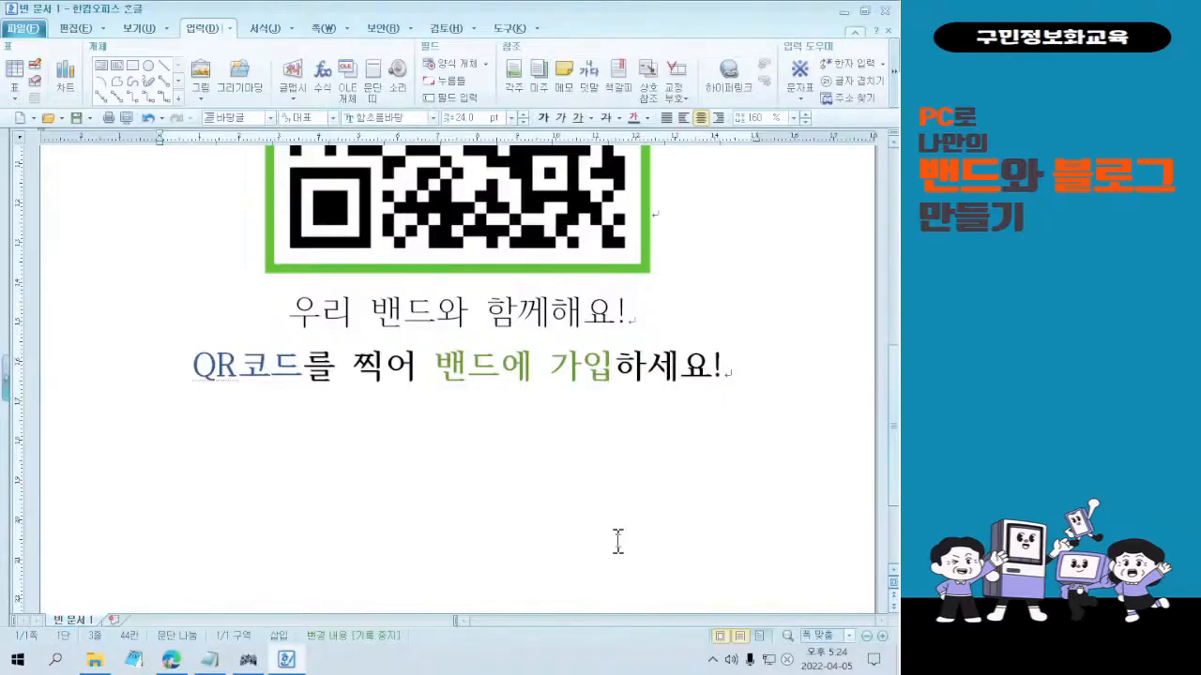
click(759, 638)
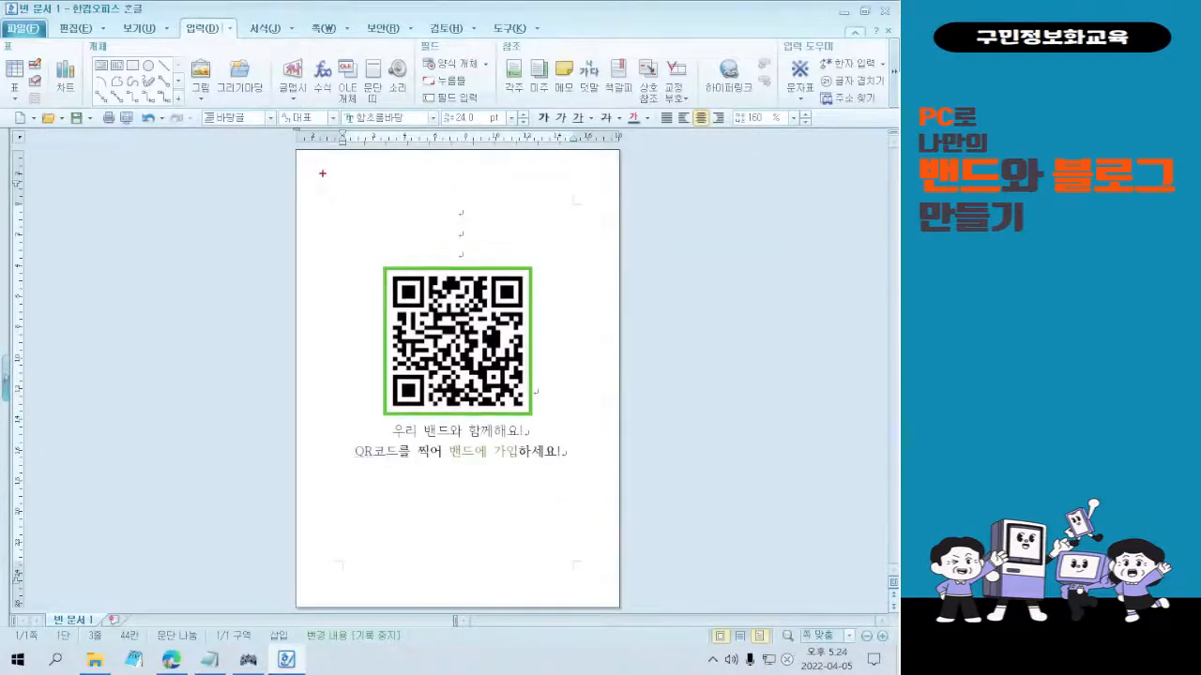
Return to page-width view and open 쪽 테두리/배경 from the 쪽 tab.
drag(320, 172, 596, 581)
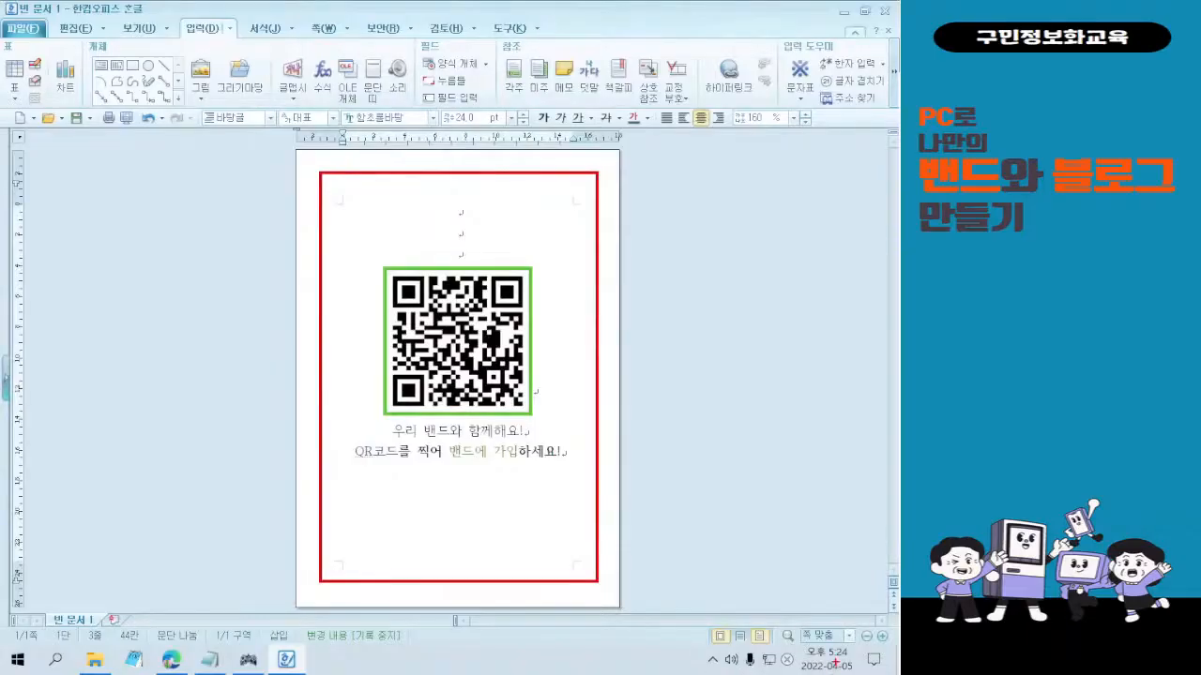
key(Escape)
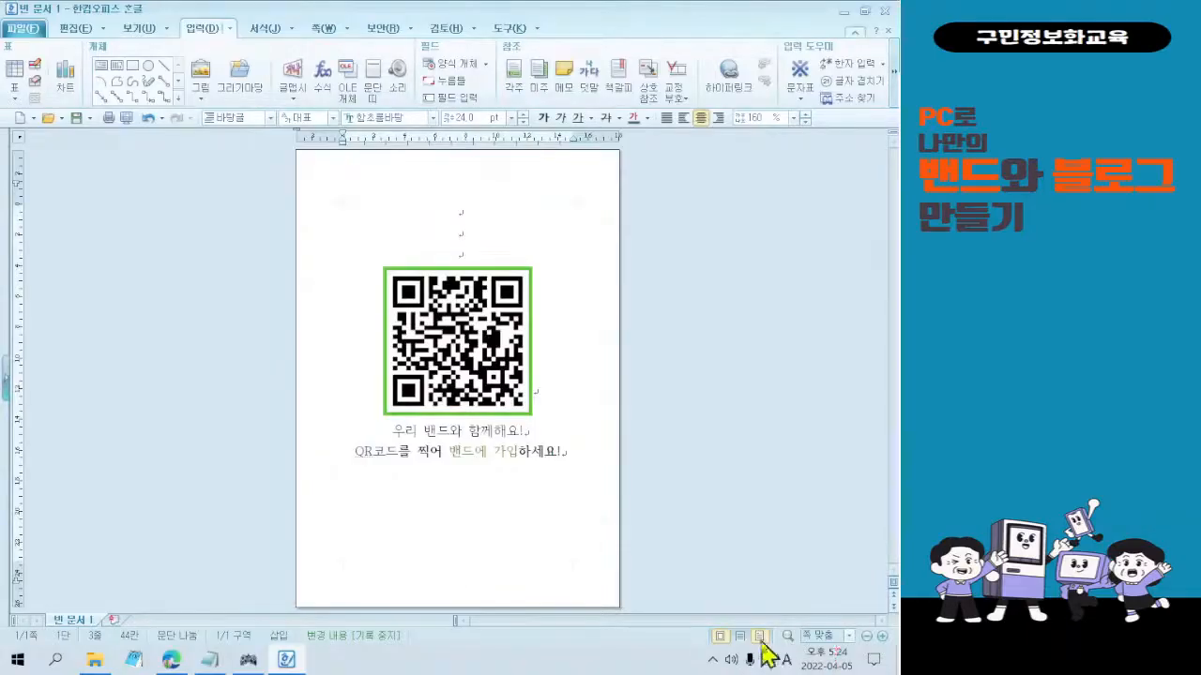
click(740, 636)
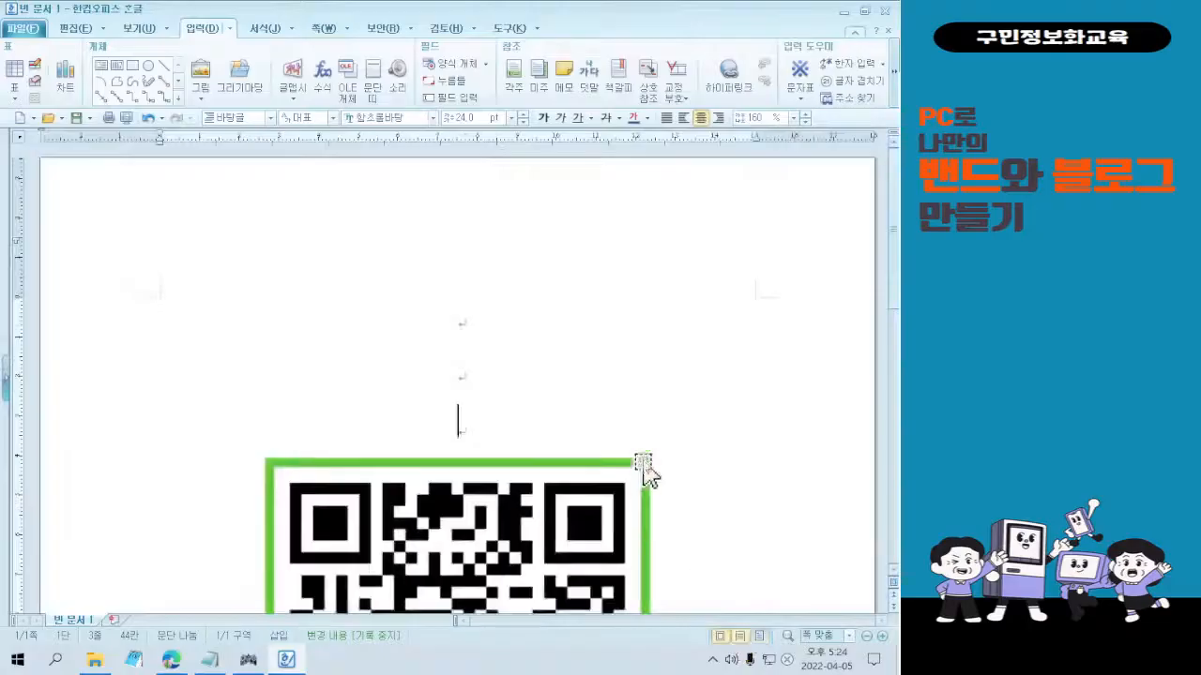
scroll(643, 473, down, 5)
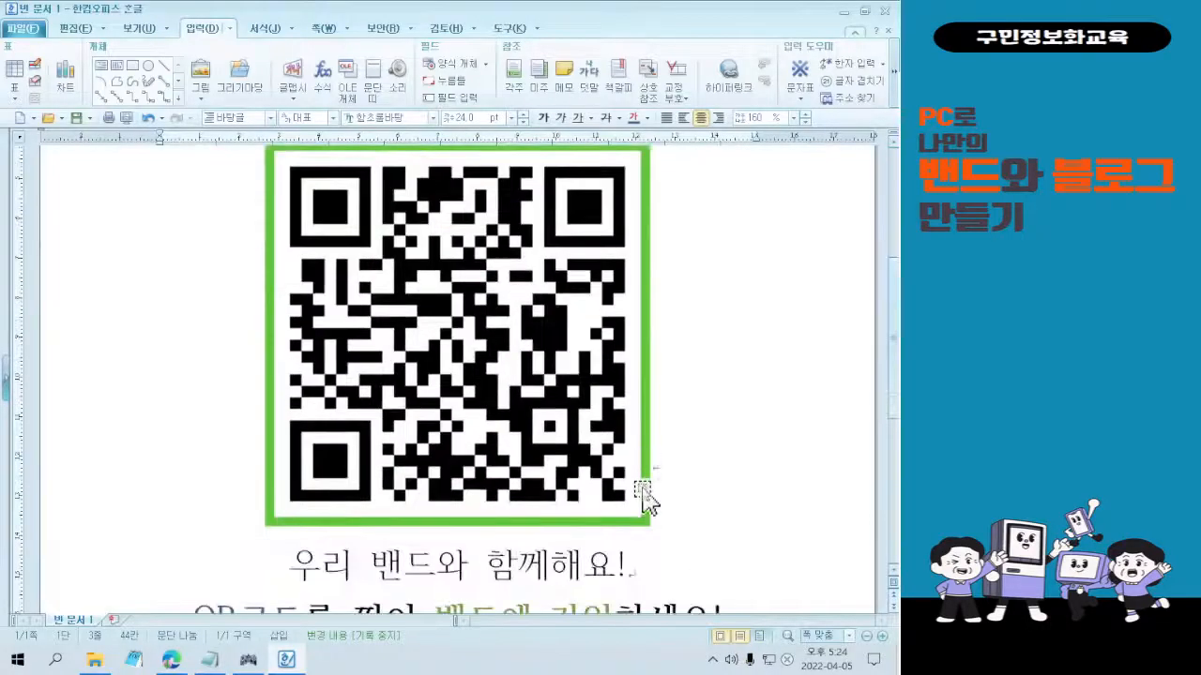
click(322, 28)
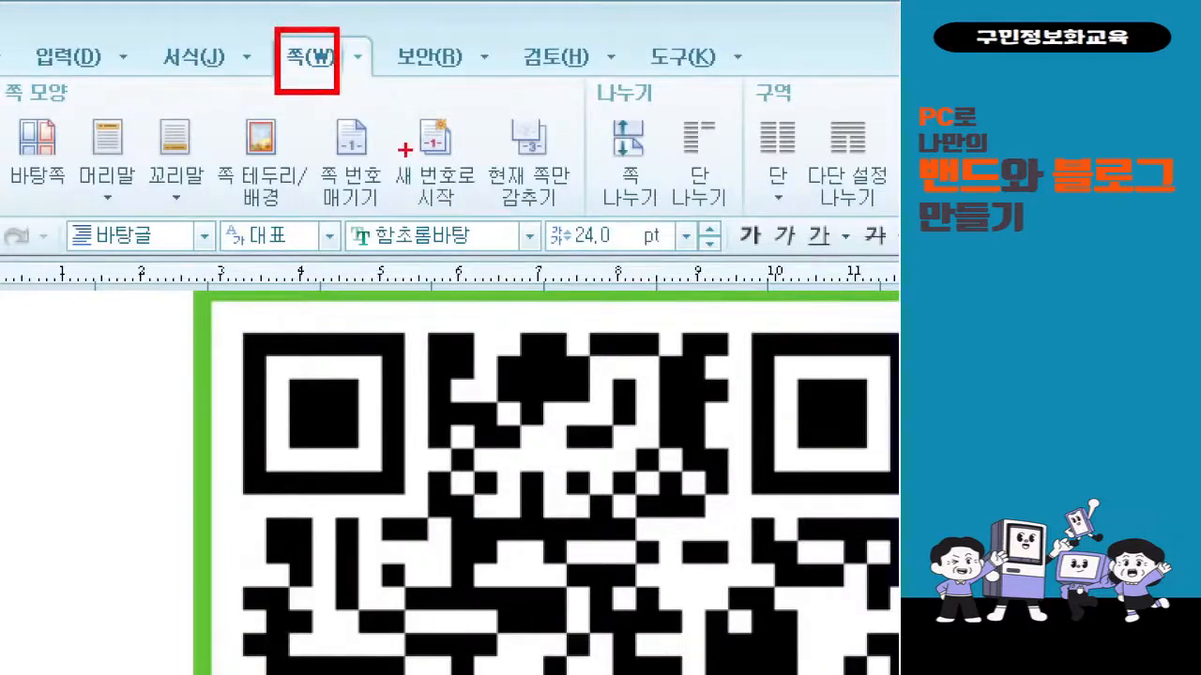
mouse_move(206, 114)
mouse_down()
mouse_move(241, 130)
mouse_move(314, 223)
mouse_up()
mouse_move(342, 50)
mouse_down()
mouse_move(384, 88)
mouse_move(324, 159)
mouse_move(362, 177)
mouse_up()
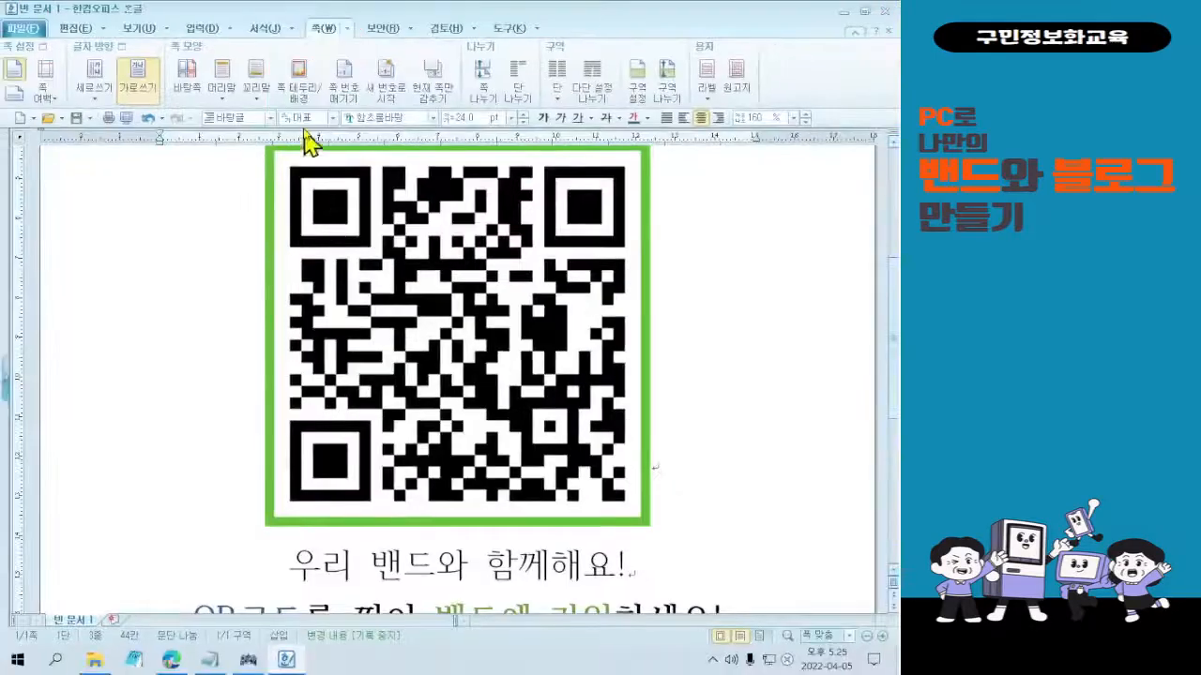
click(263, 179)
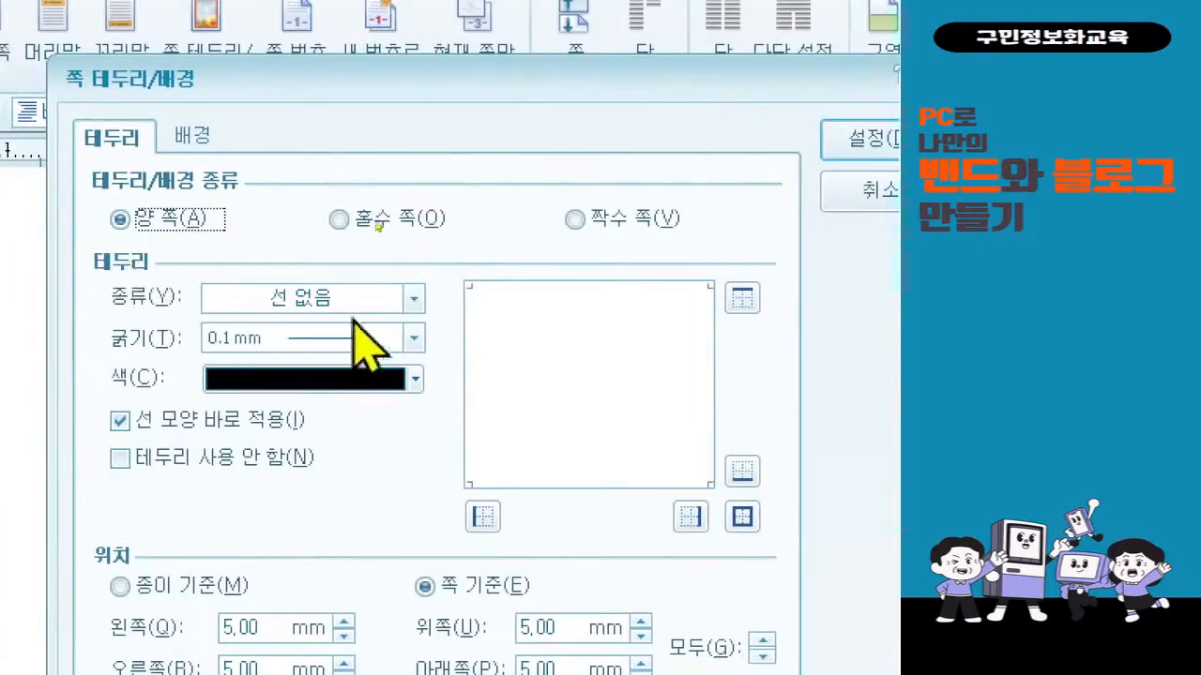
Apply a 2 mm double-line border on all sides, positioned by 종이 기준.
click(373, 306)
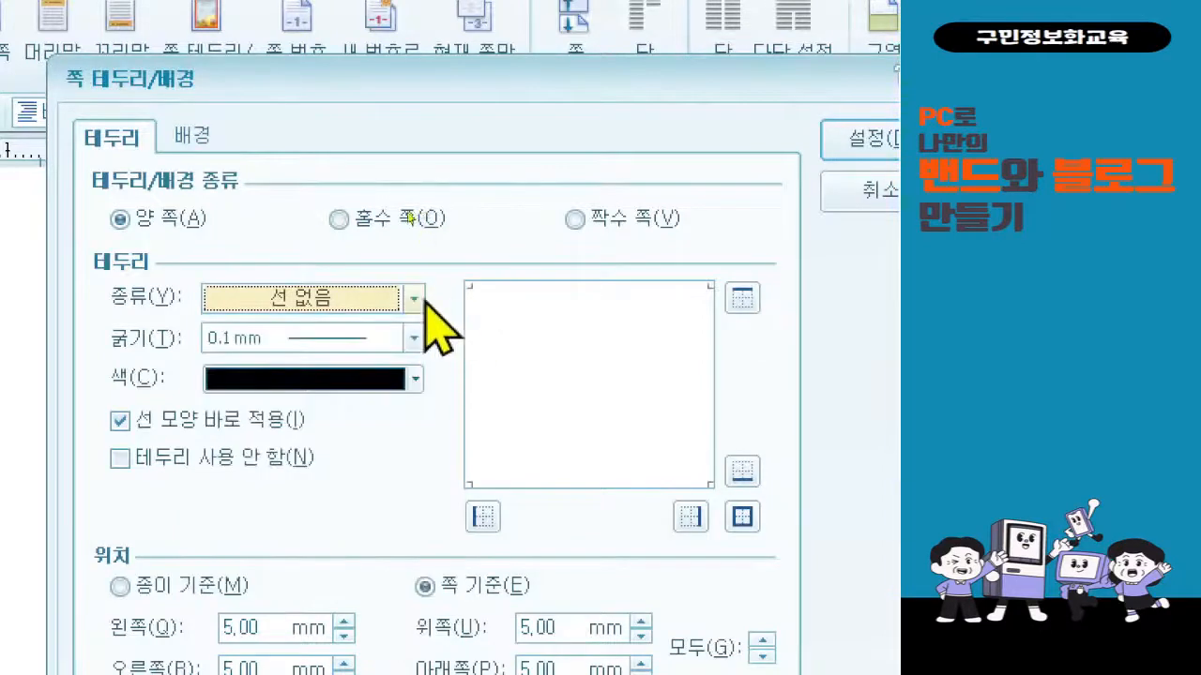
click(413, 298)
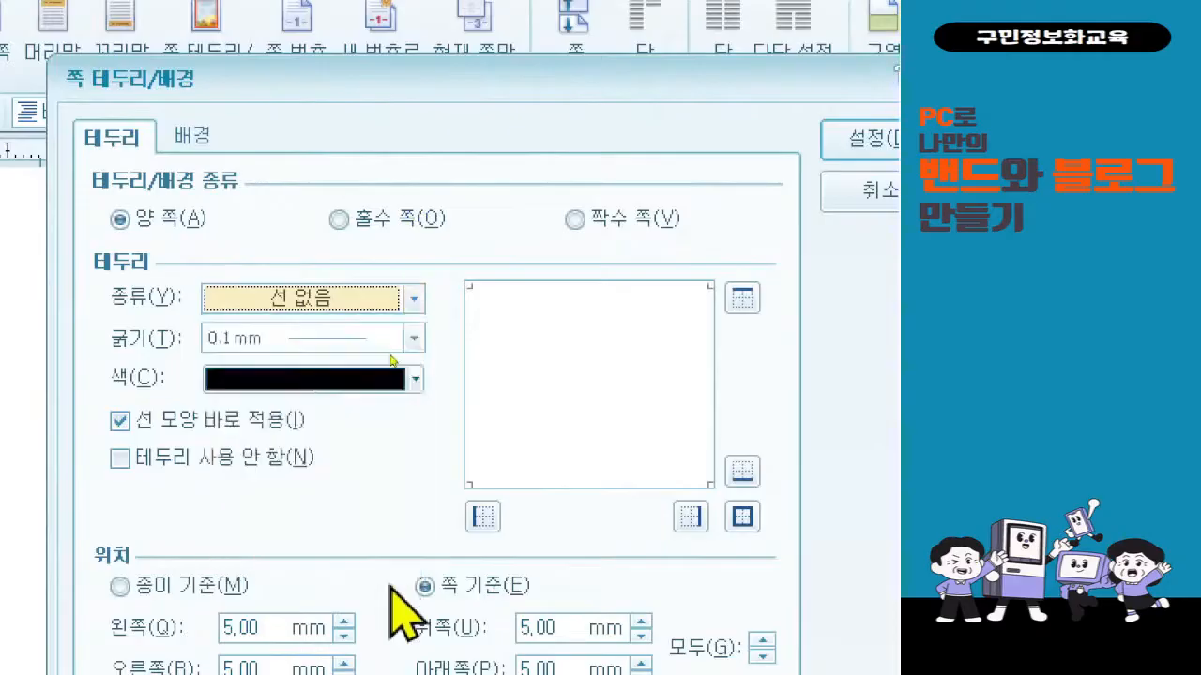
click(408, 302)
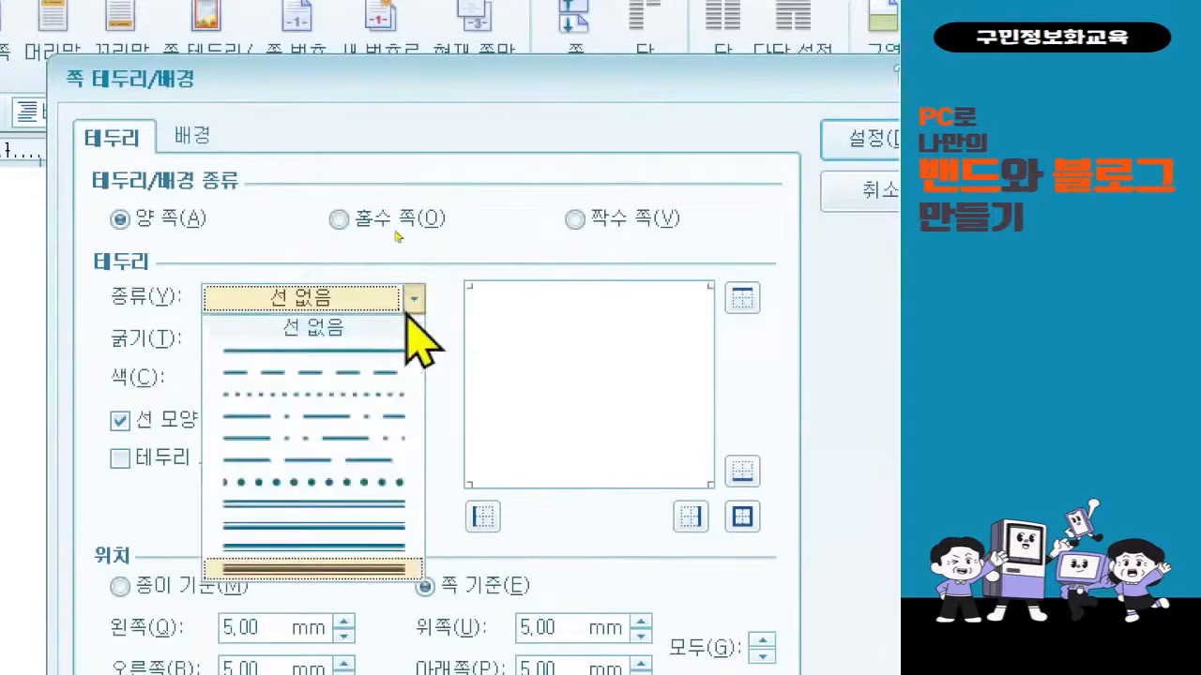
click(352, 532)
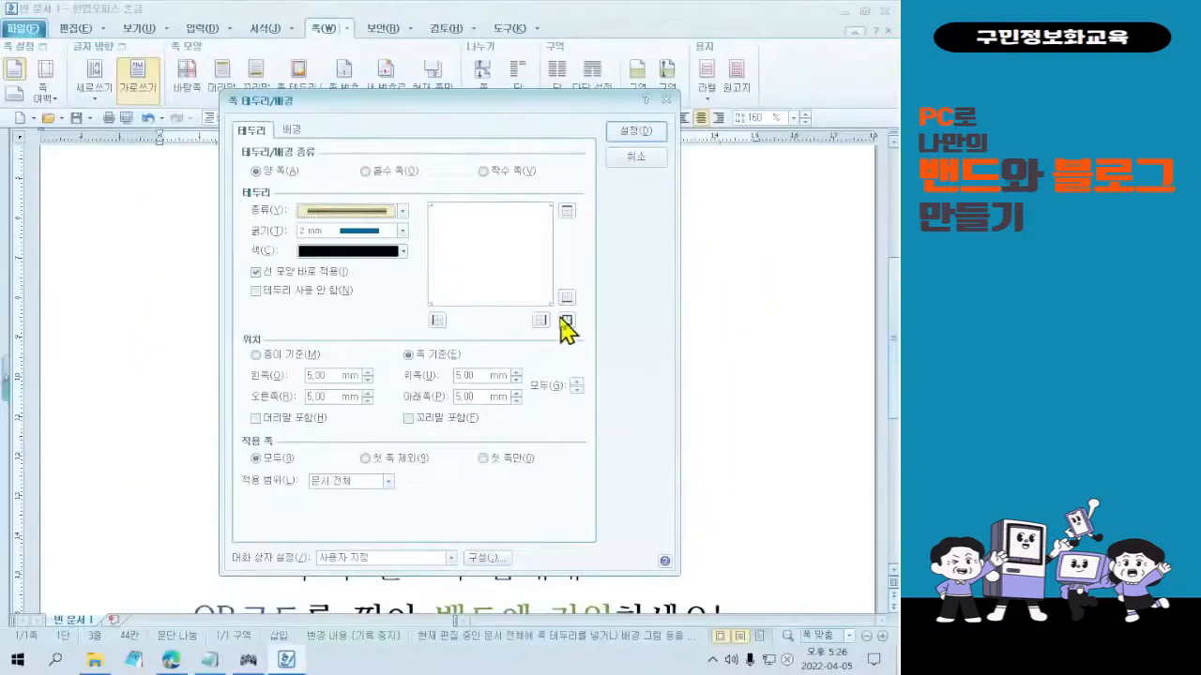
click(712, 485)
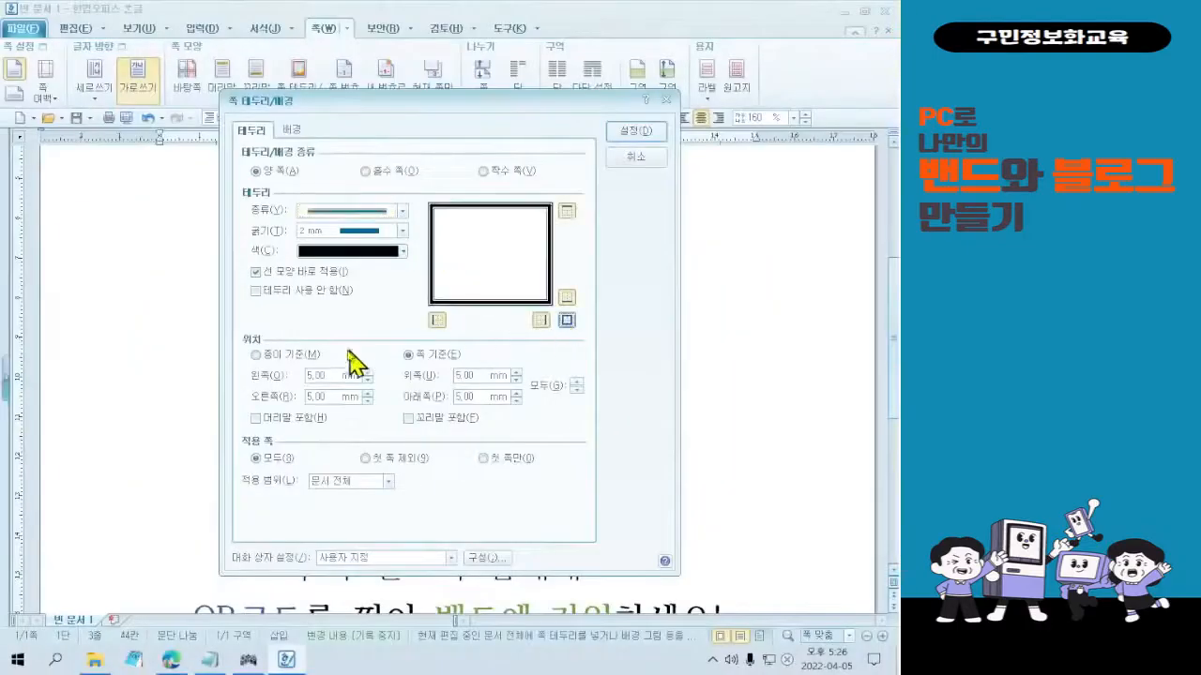
click(311, 355)
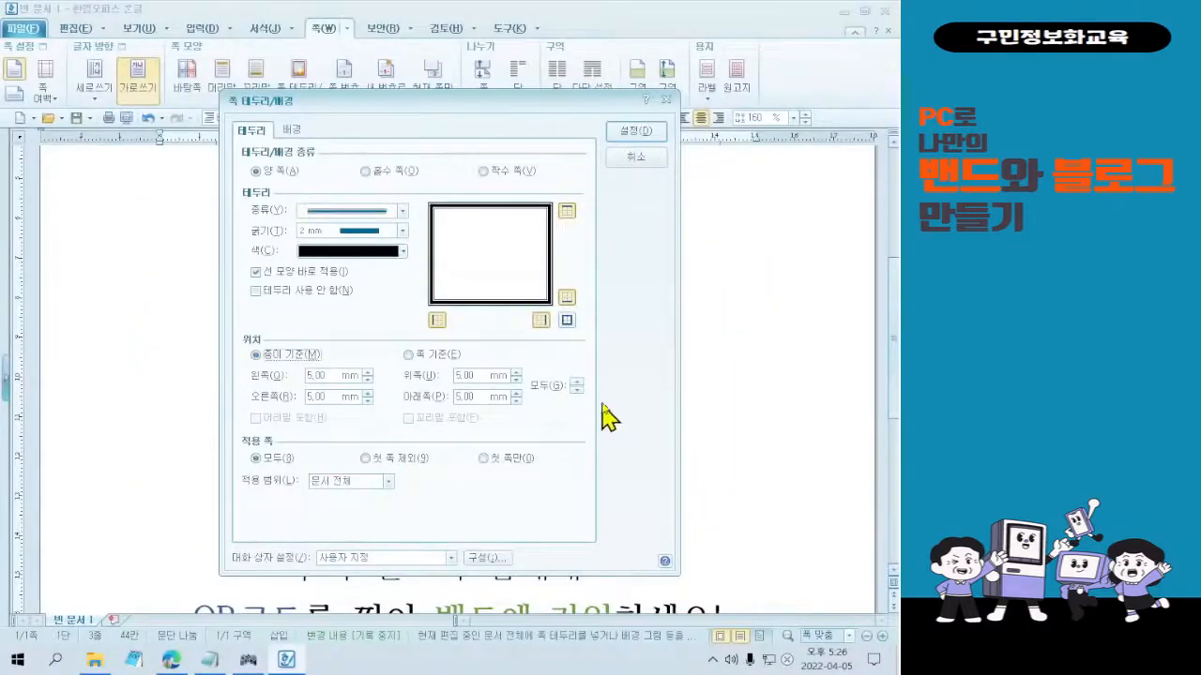
click(660, 137)
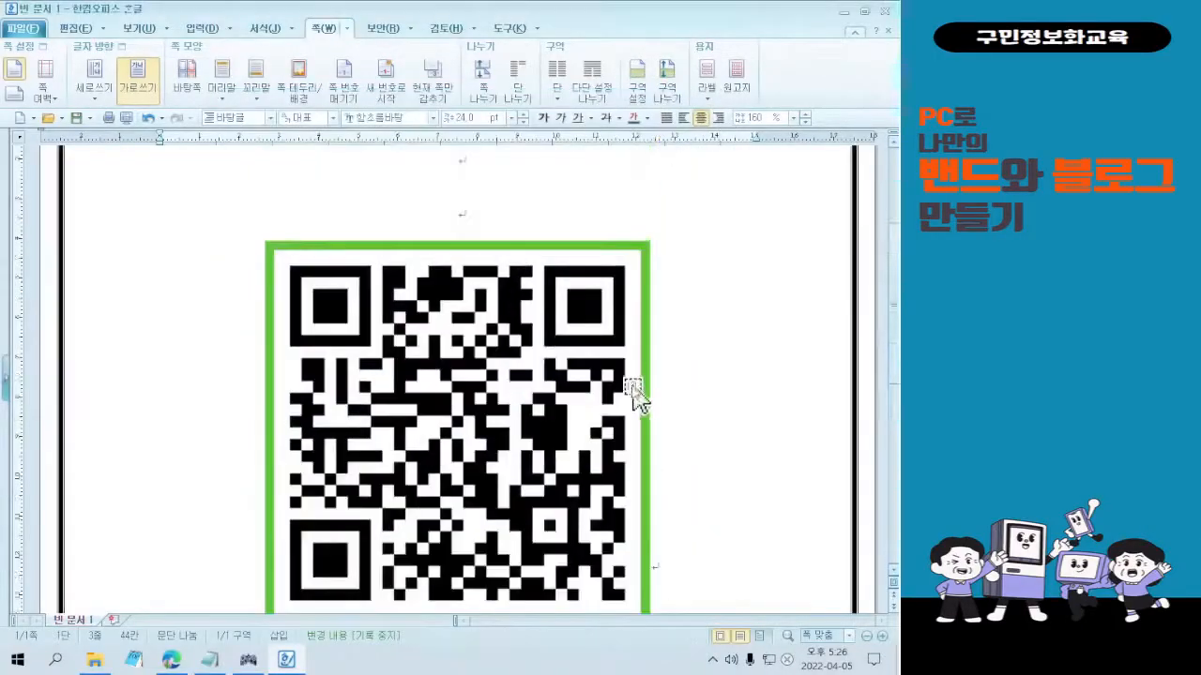
scroll(647, 396, down, 10)
scroll(658, 395, up, 10)
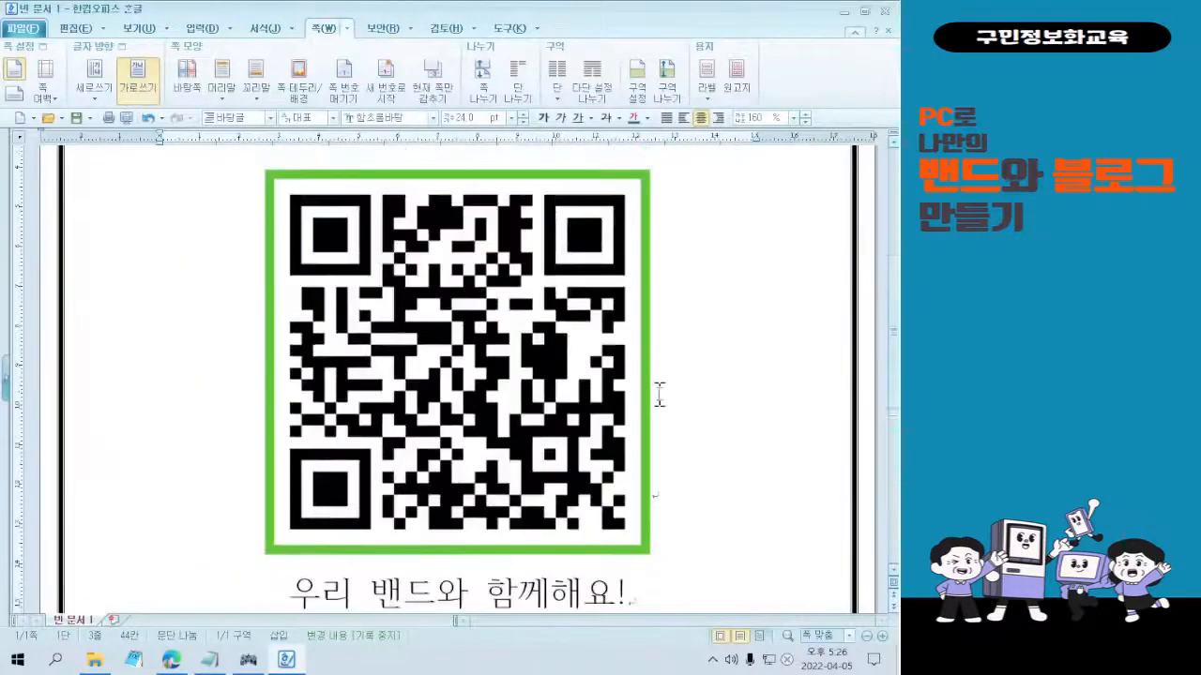
scroll(711, 470, down, 5)
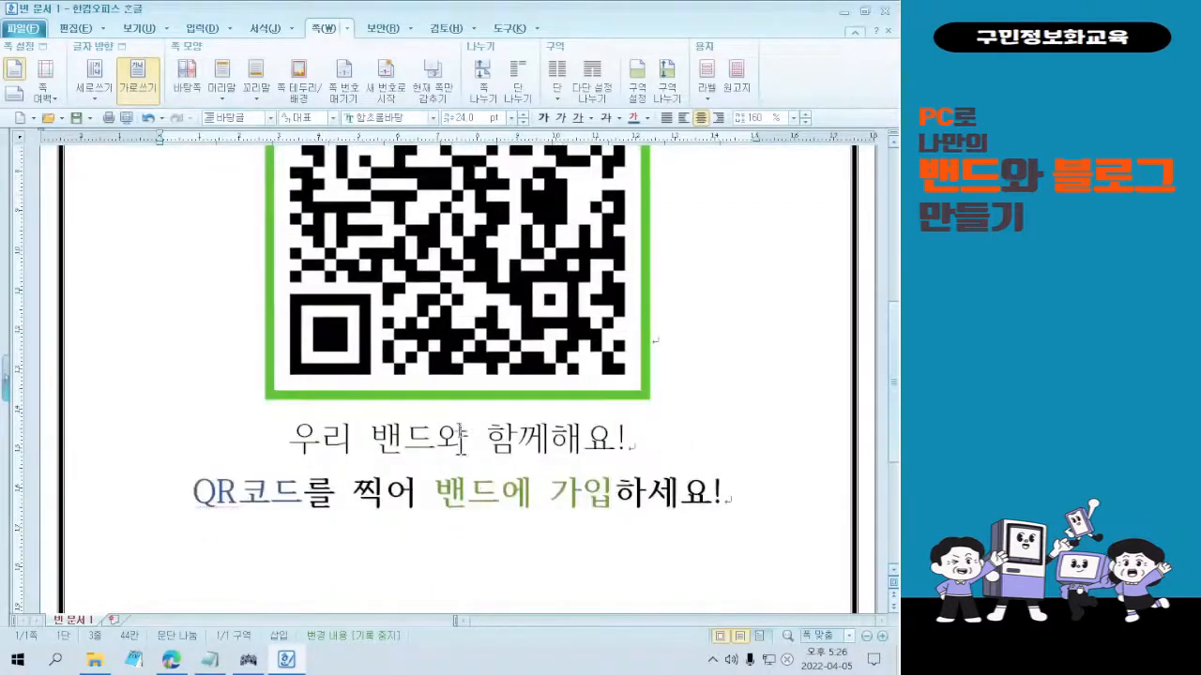
scroll(497, 441, up, 5)
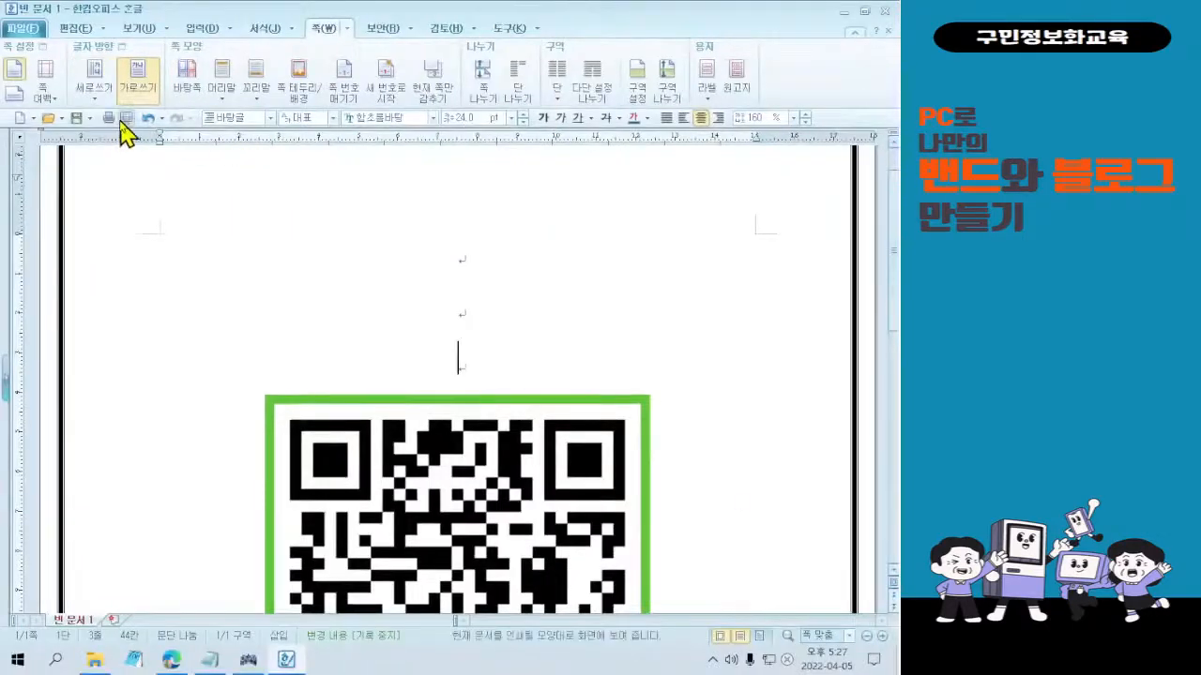
click(254, 236)
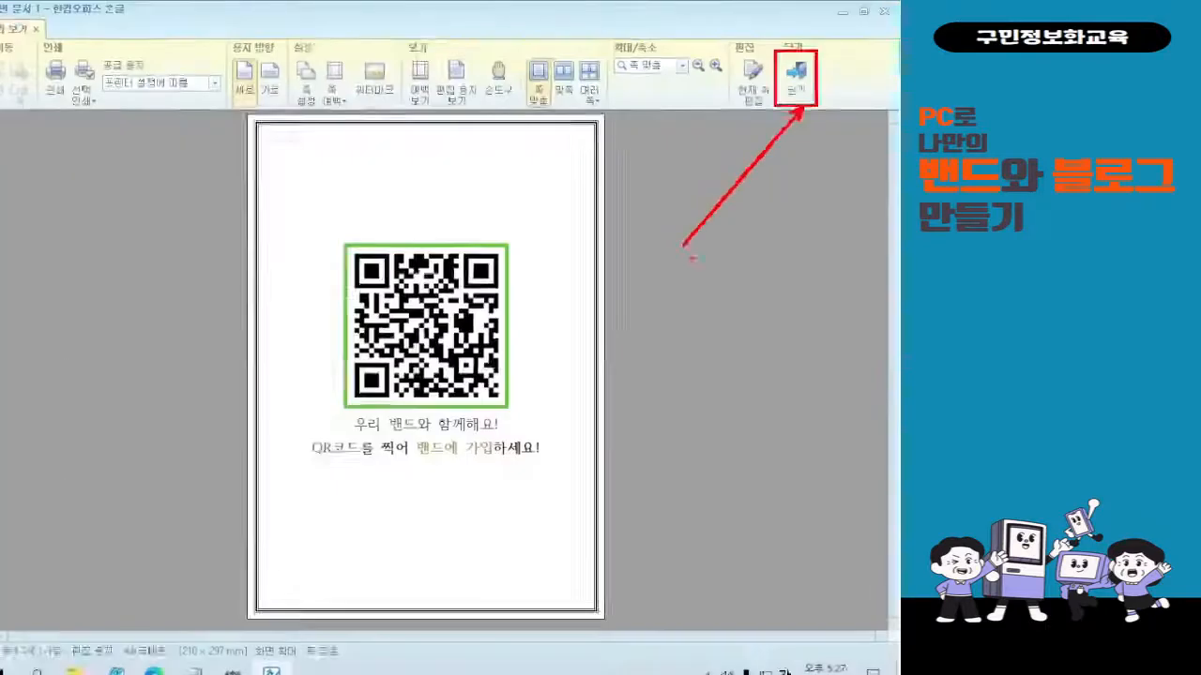
click(722, 150)
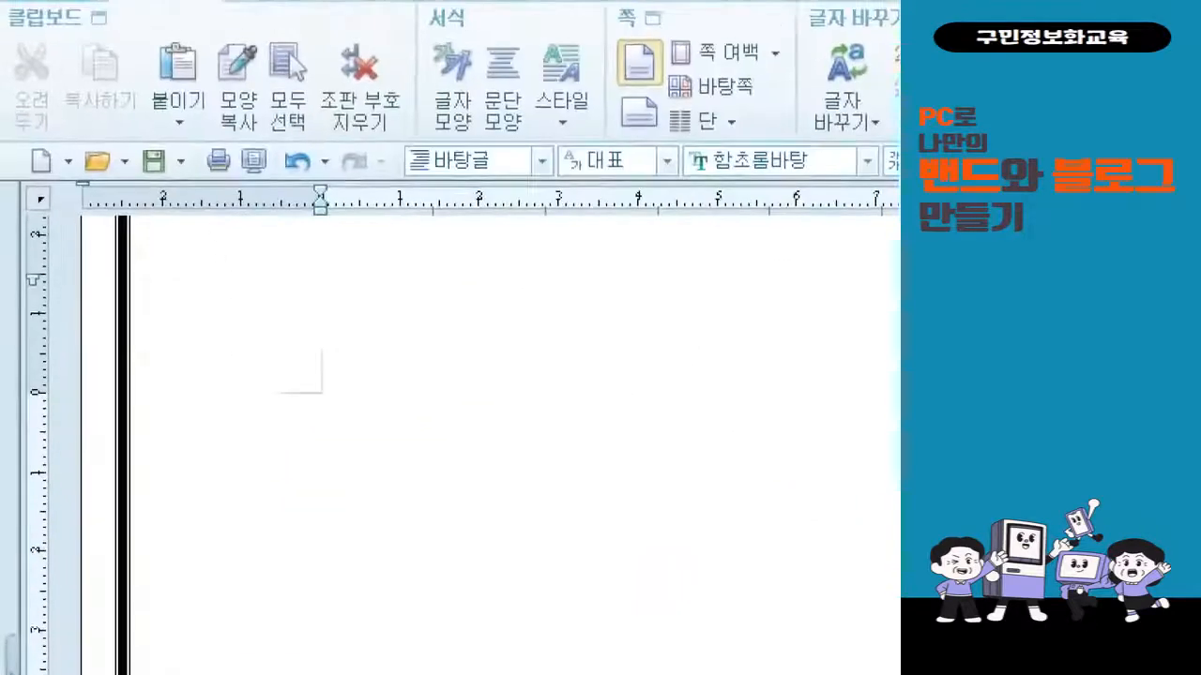
Save the invitation as the Hangul document 밴드가입.
mouse_move(126, 208)
mouse_down()
mouse_move(178, 261)
mouse_move(668, 459)
mouse_up()
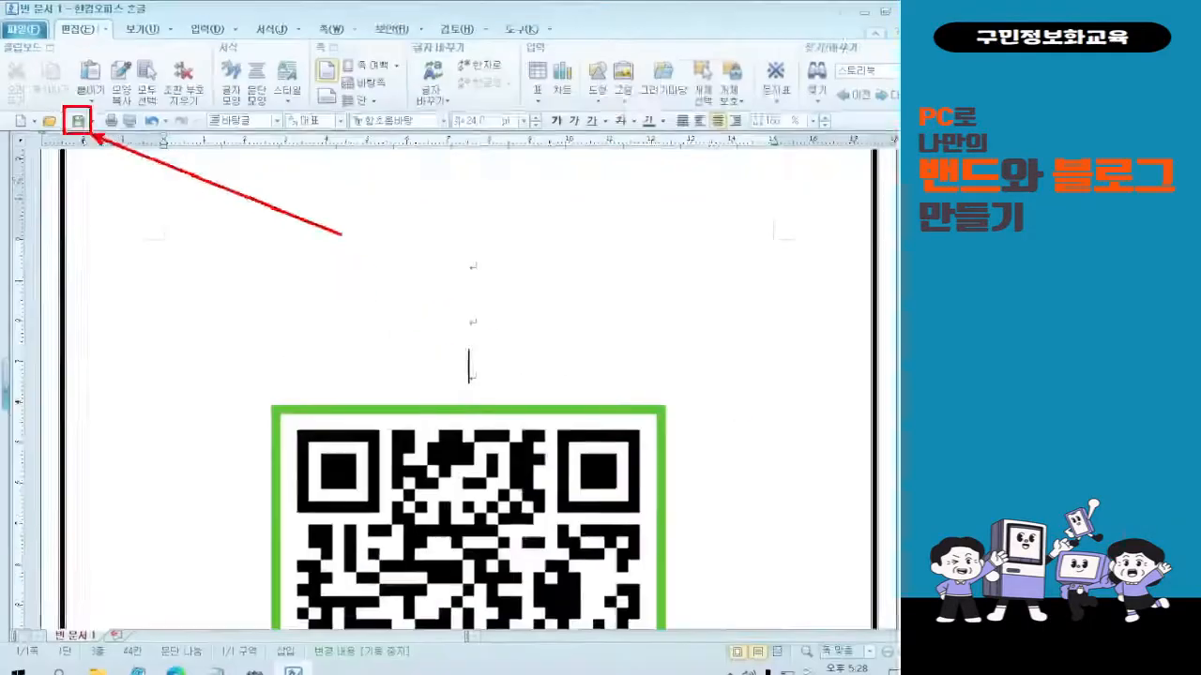
key(Escape)
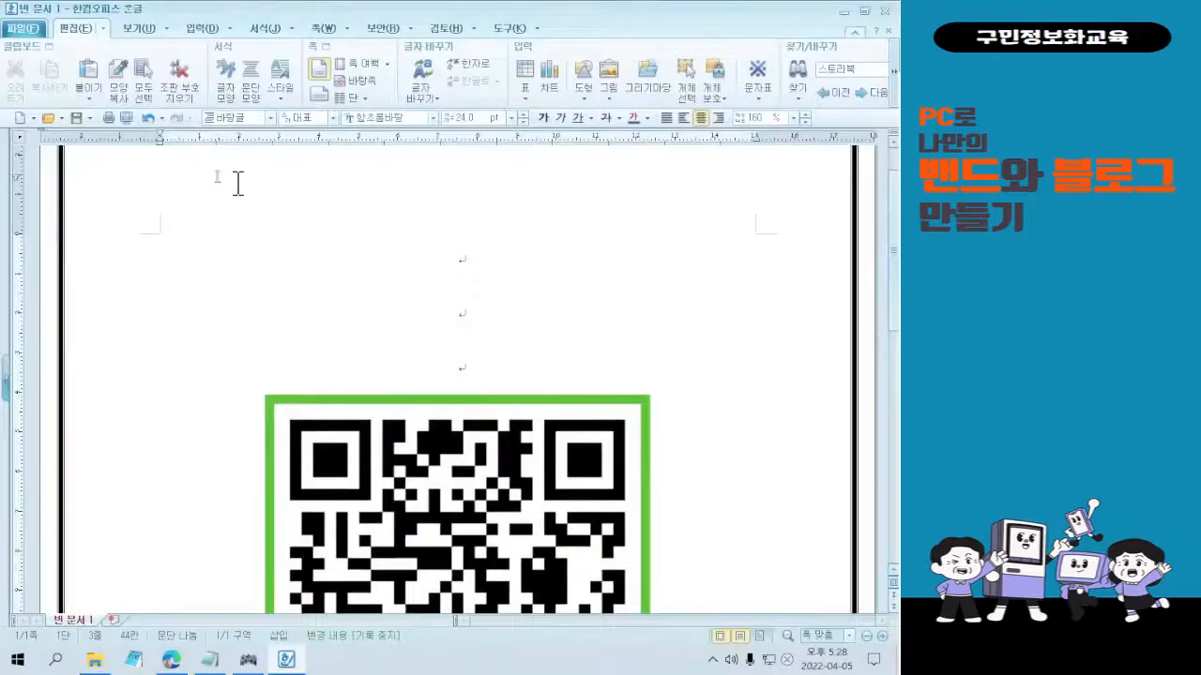
click(76, 118)
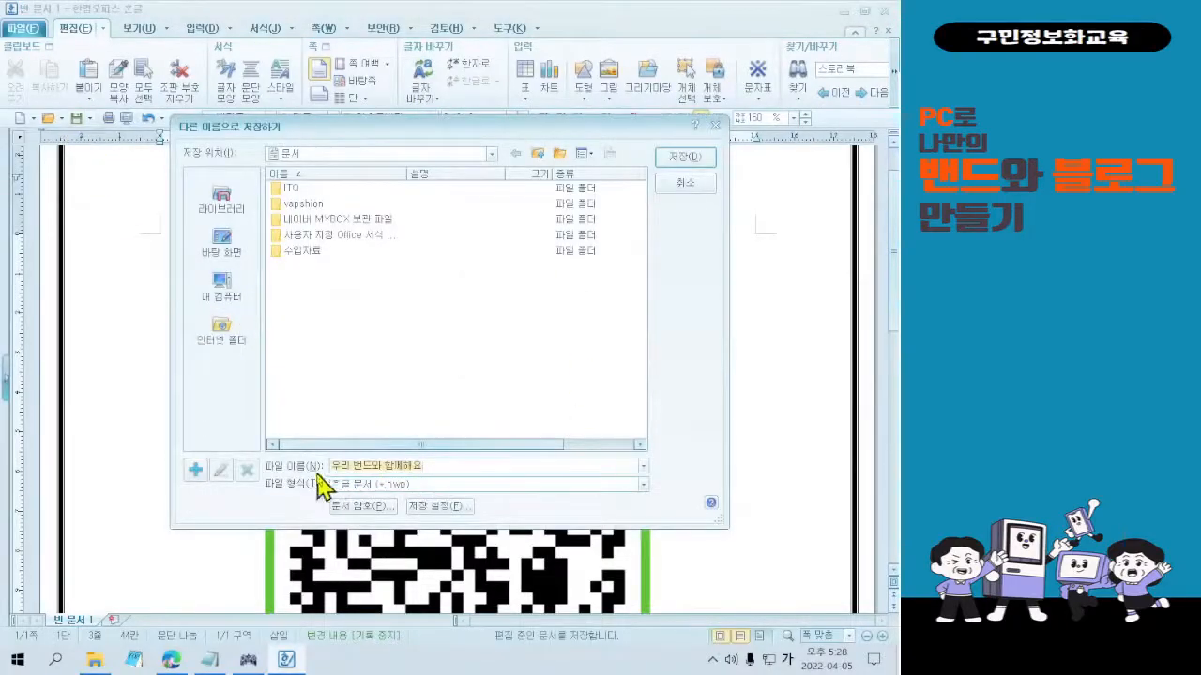
text(밴드가입)
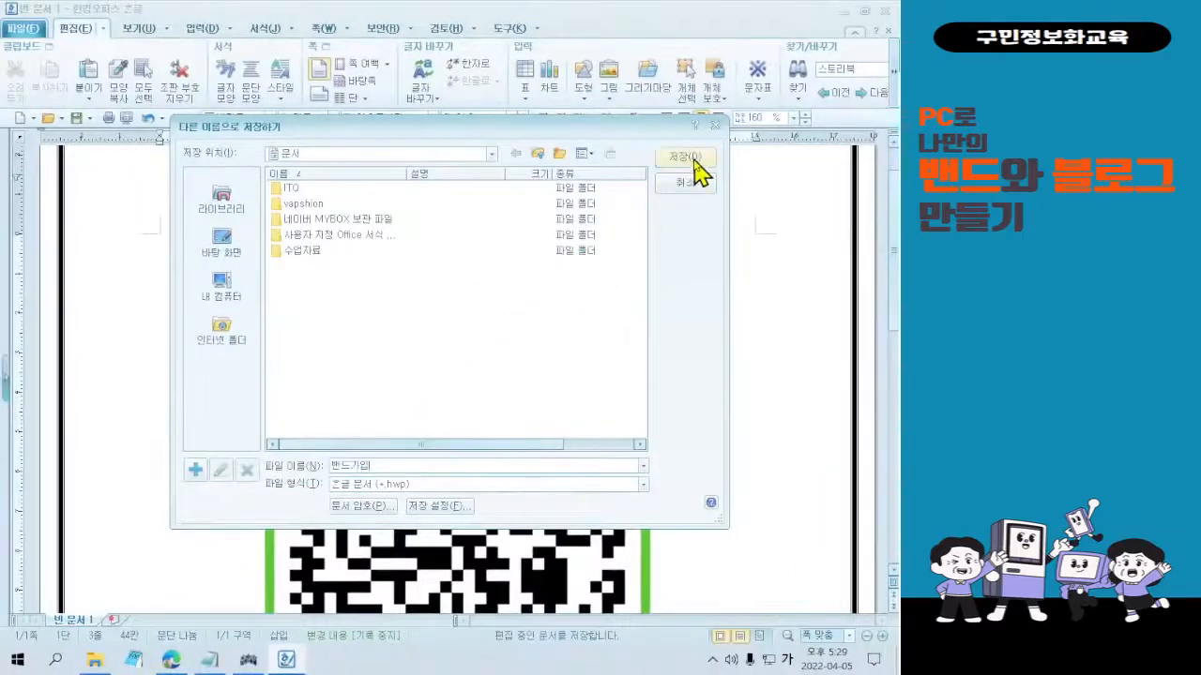
click(832, 14)
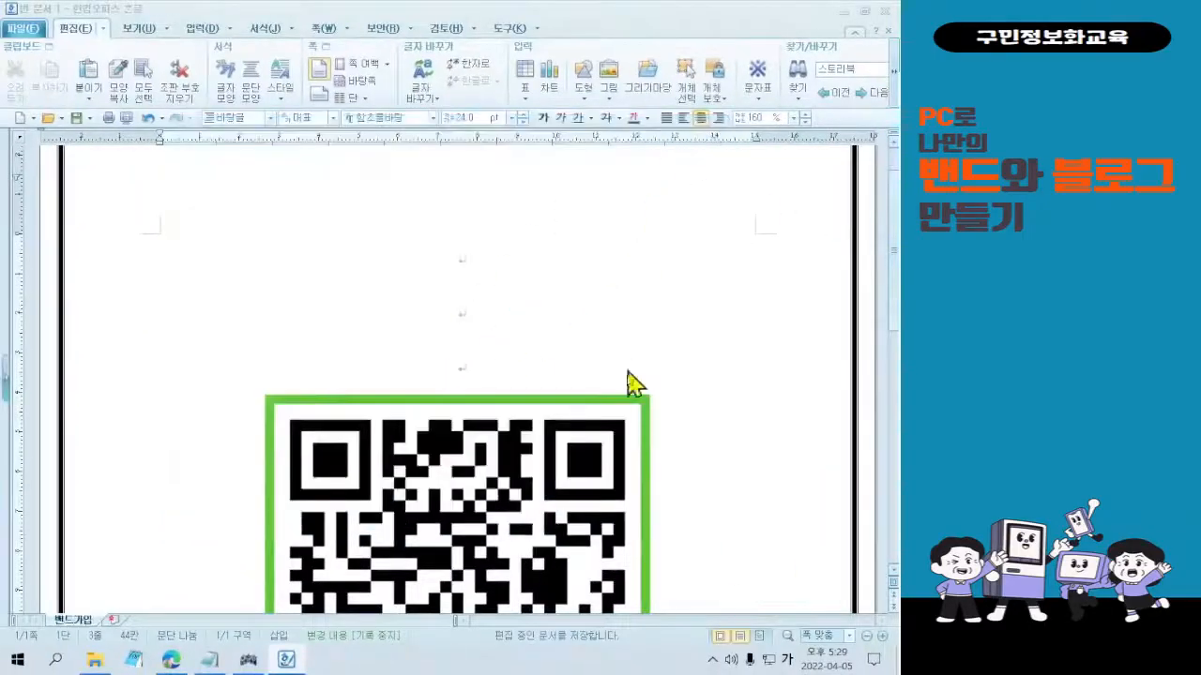
Close Hangul, bring Edge forward, and dismiss the QR 초대장 card.
click(885, 11)
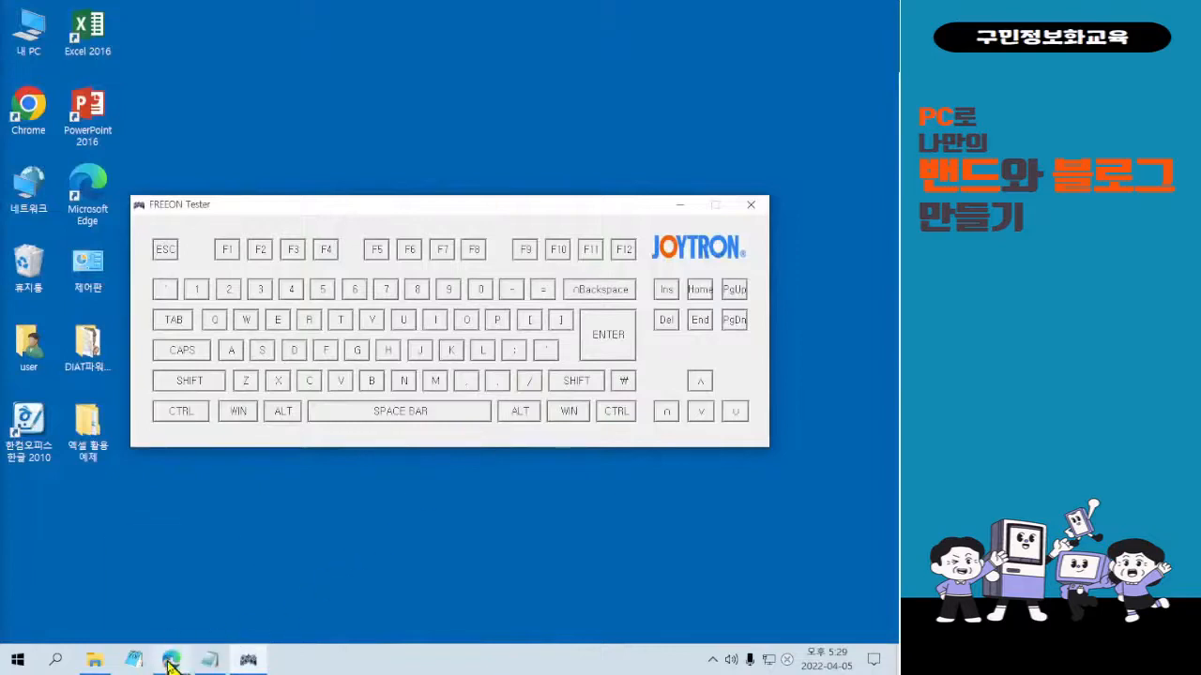
mouse_move(170, 661)
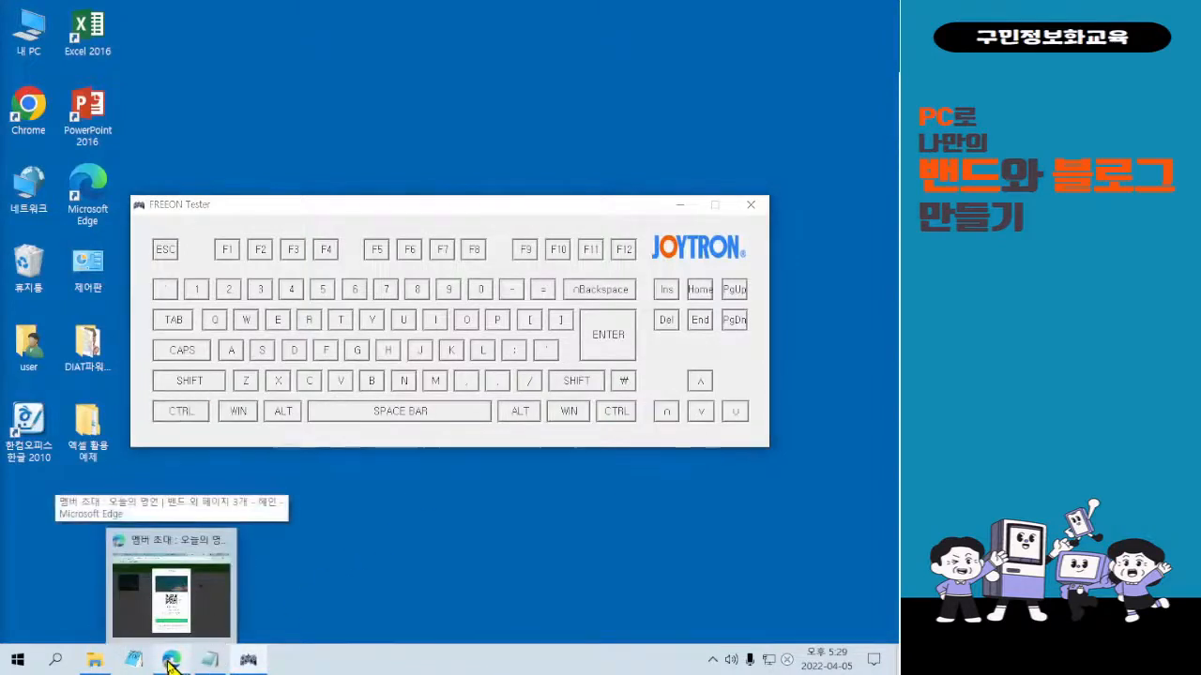
click(170, 662)
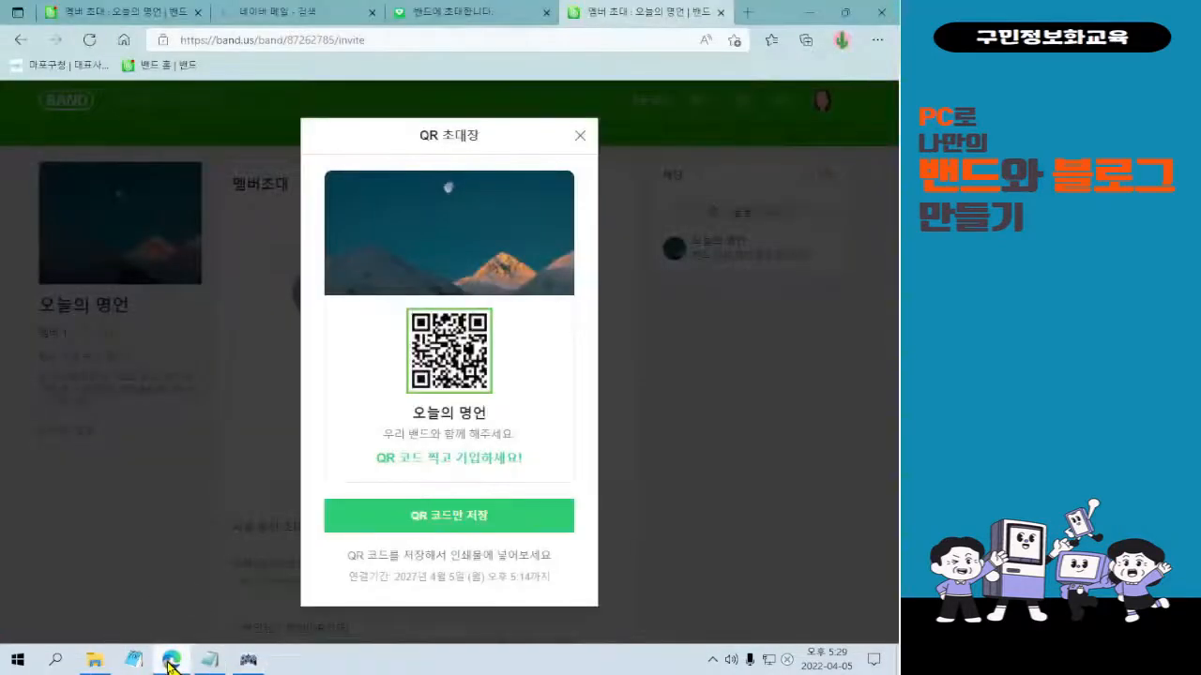
click(580, 136)
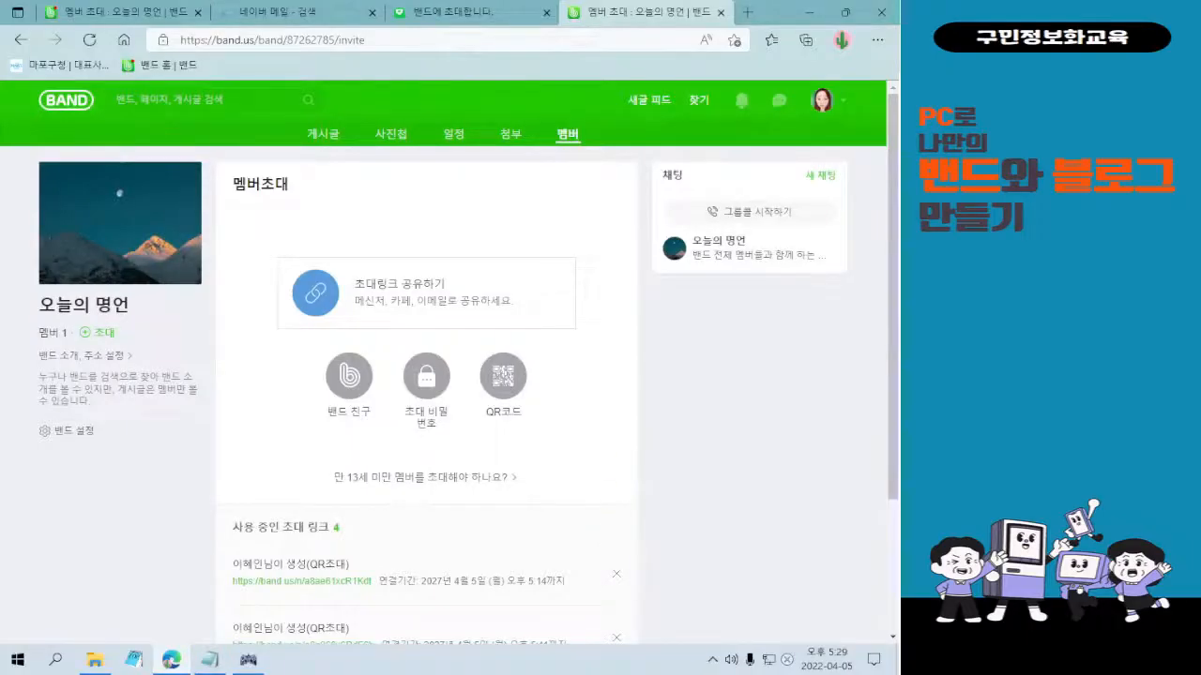
Log out of BAND and close the extra BAND home, invitation mail and Naver mail tabs.
click(822, 104)
click(767, 410)
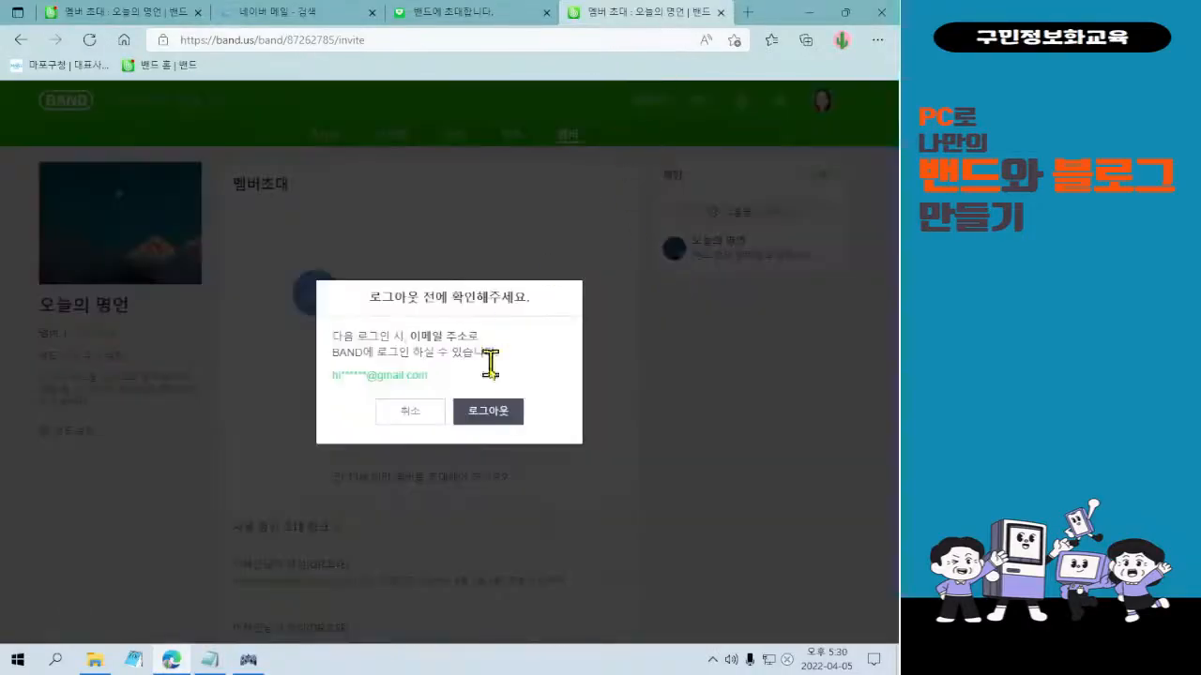
click(479, 426)
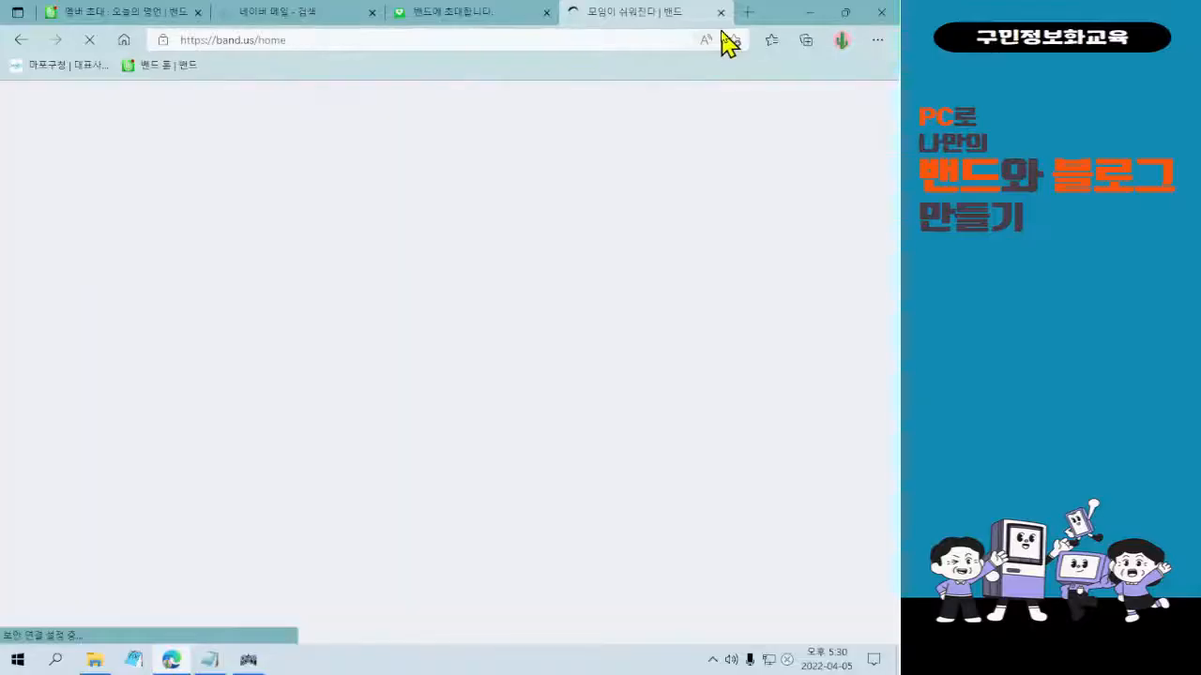
click(720, 13)
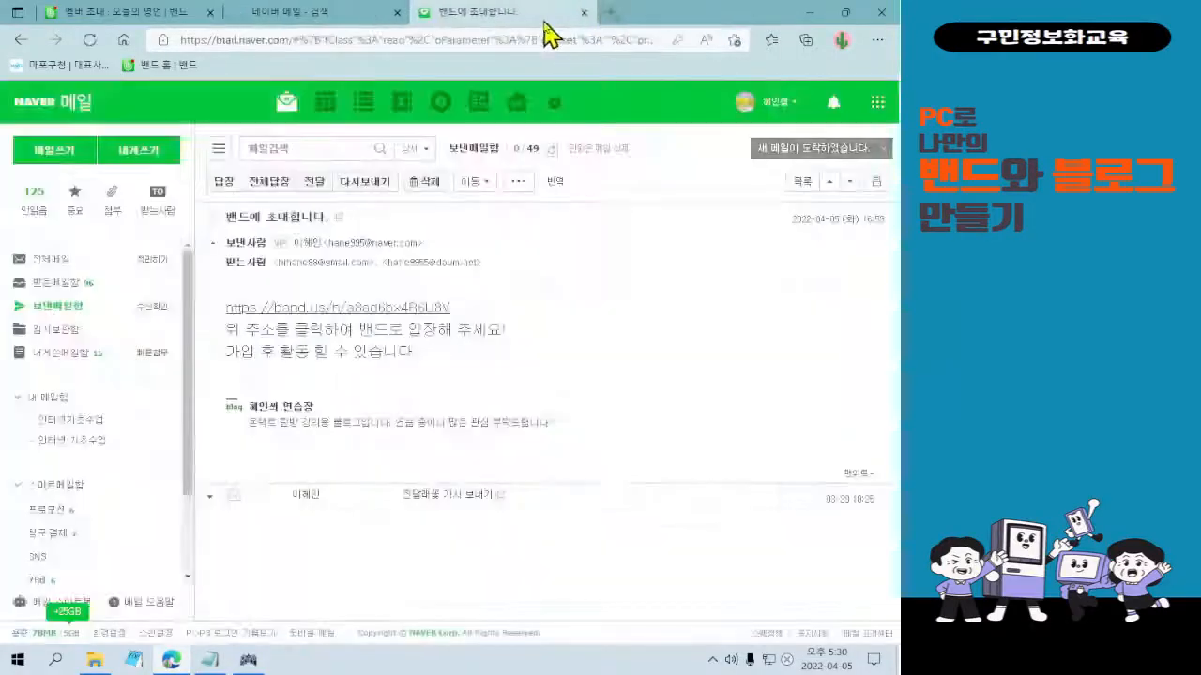
click(584, 13)
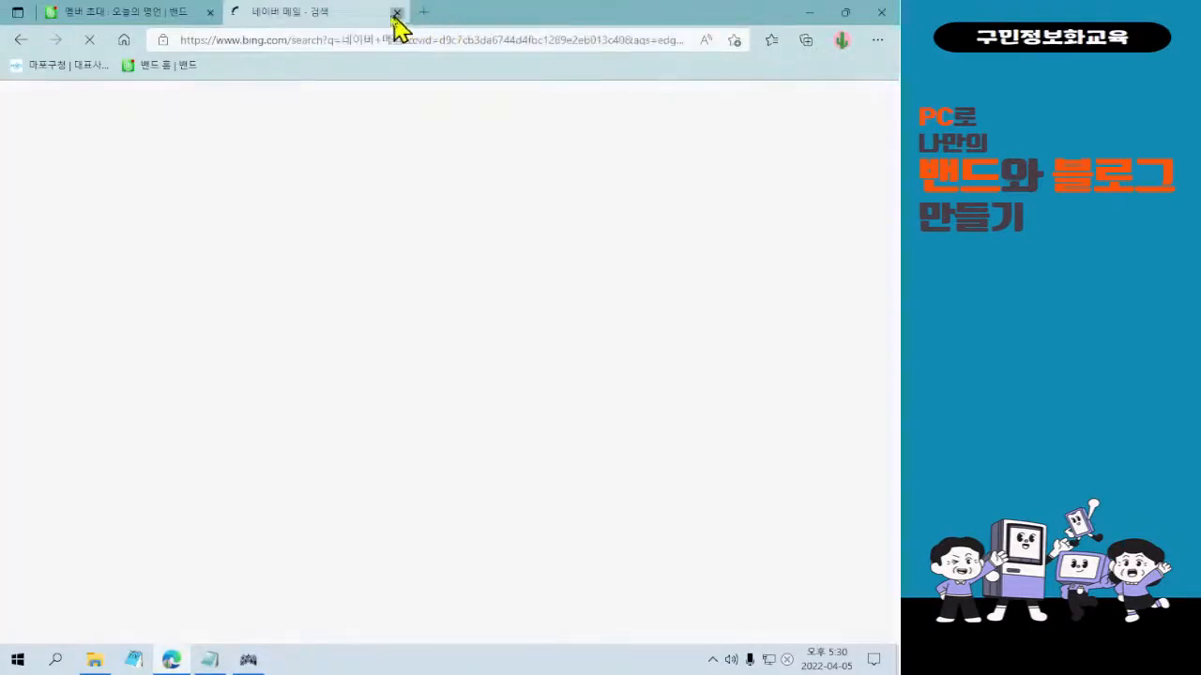
click(174, 14)
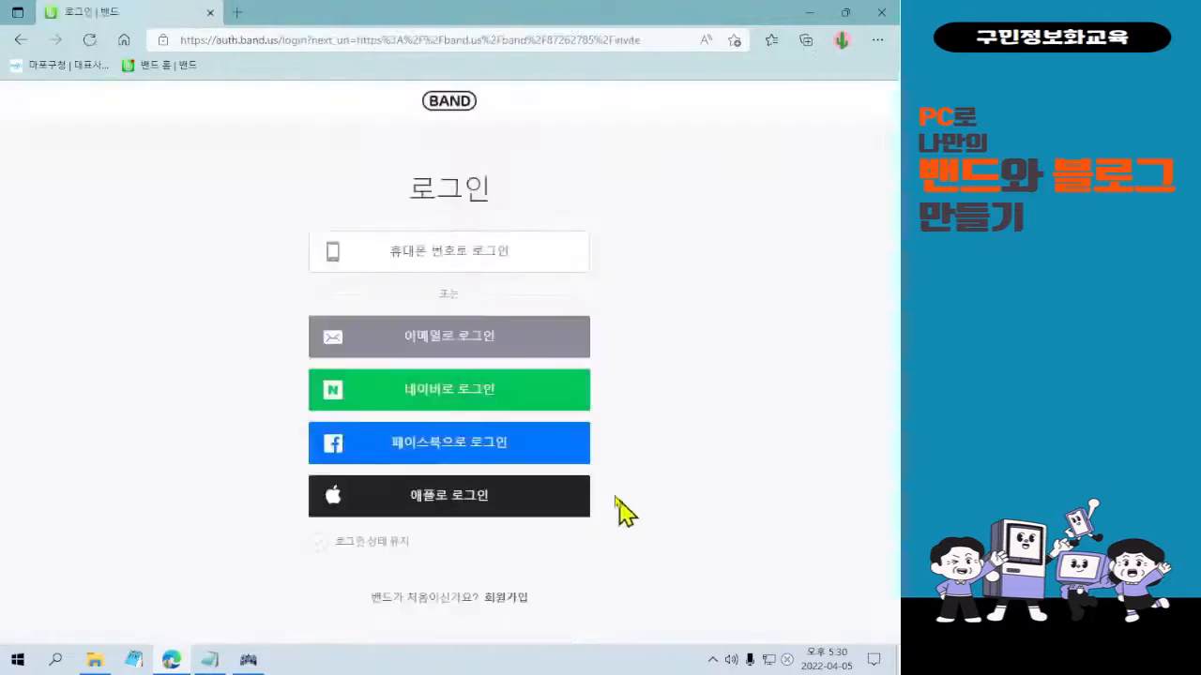
Sign in to BAND with a Naver account, then log out again.
click(445, 401)
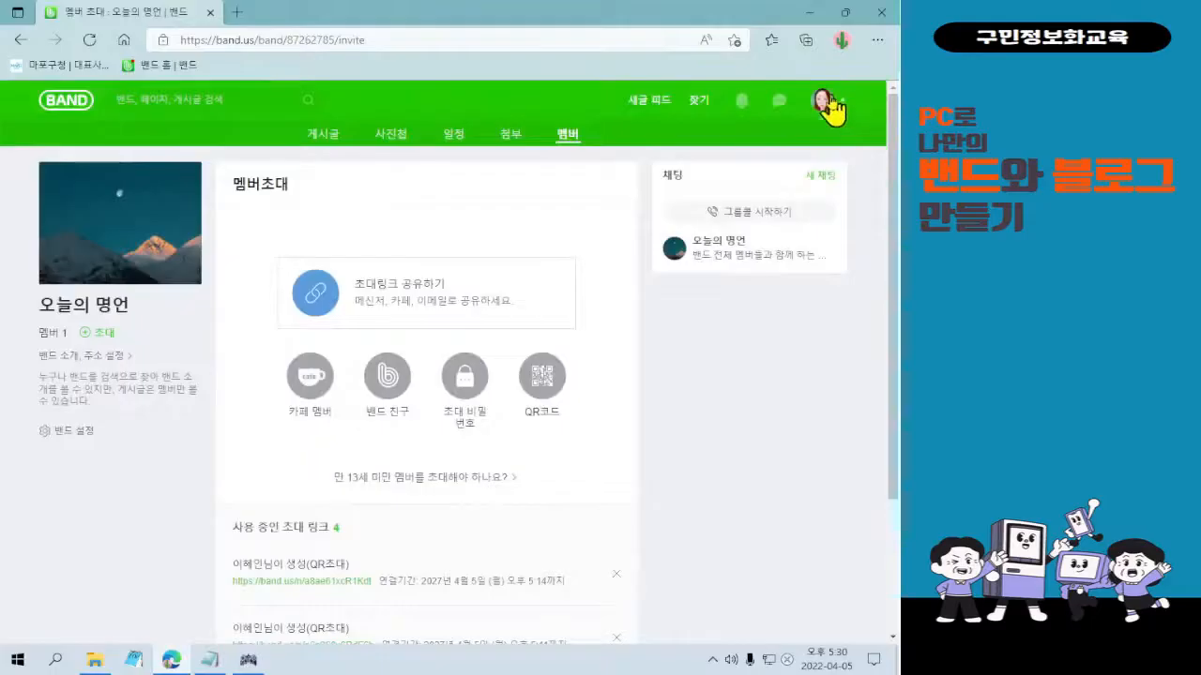
click(822, 105)
click(778, 368)
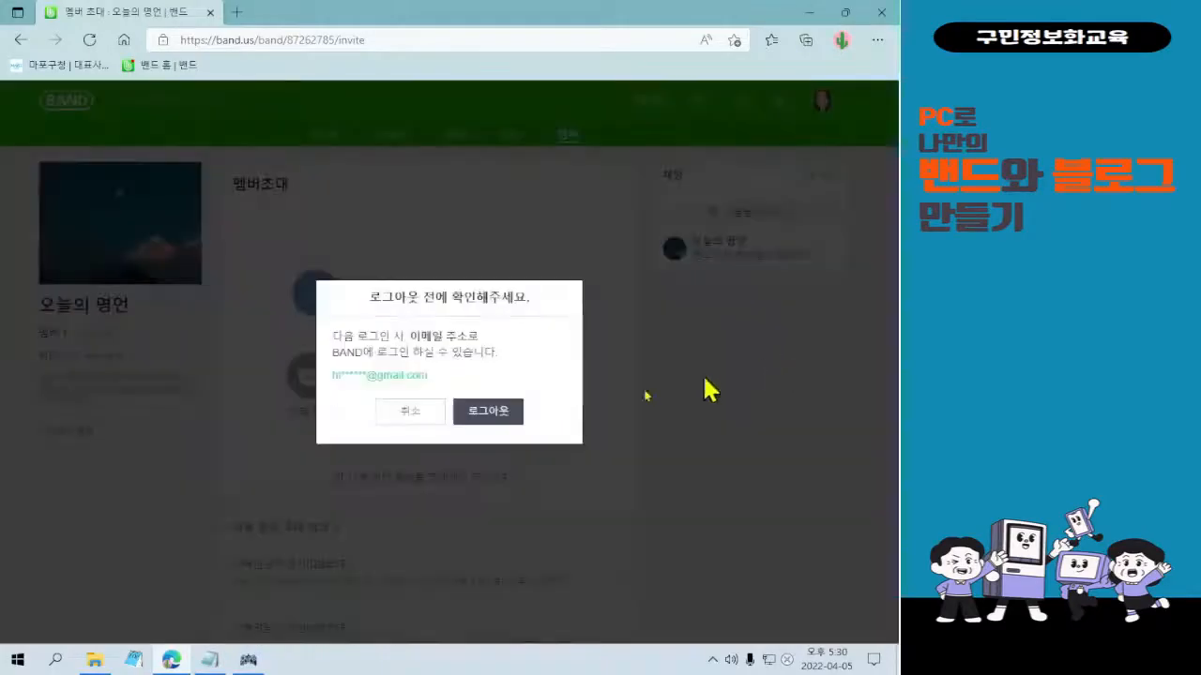
click(476, 416)
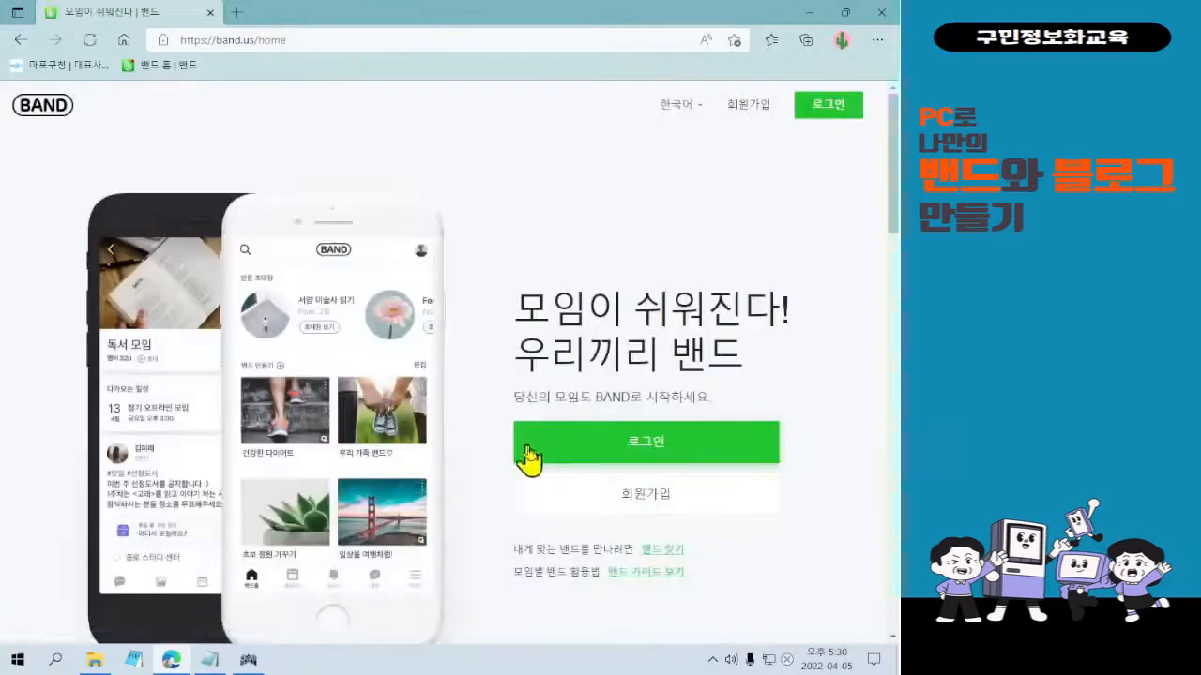
On the BAND login page, start a phone-number sign-in, then go back and sign in.
click(550, 463)
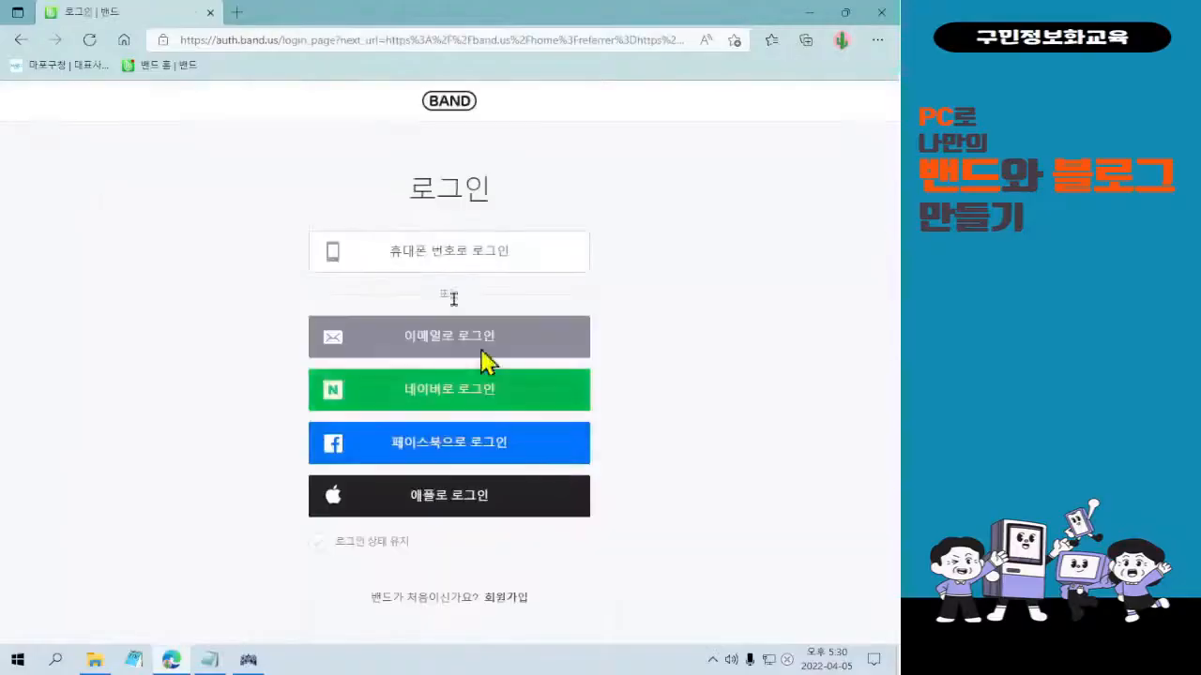
click(476, 251)
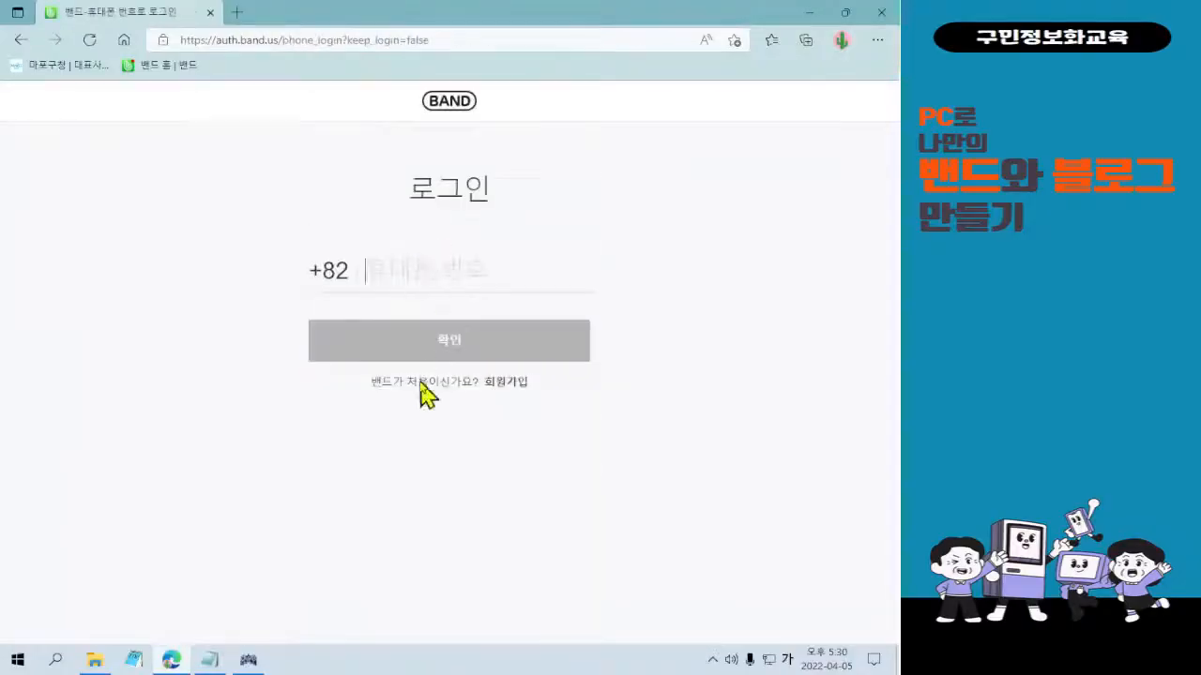
text(01048)
click(20, 41)
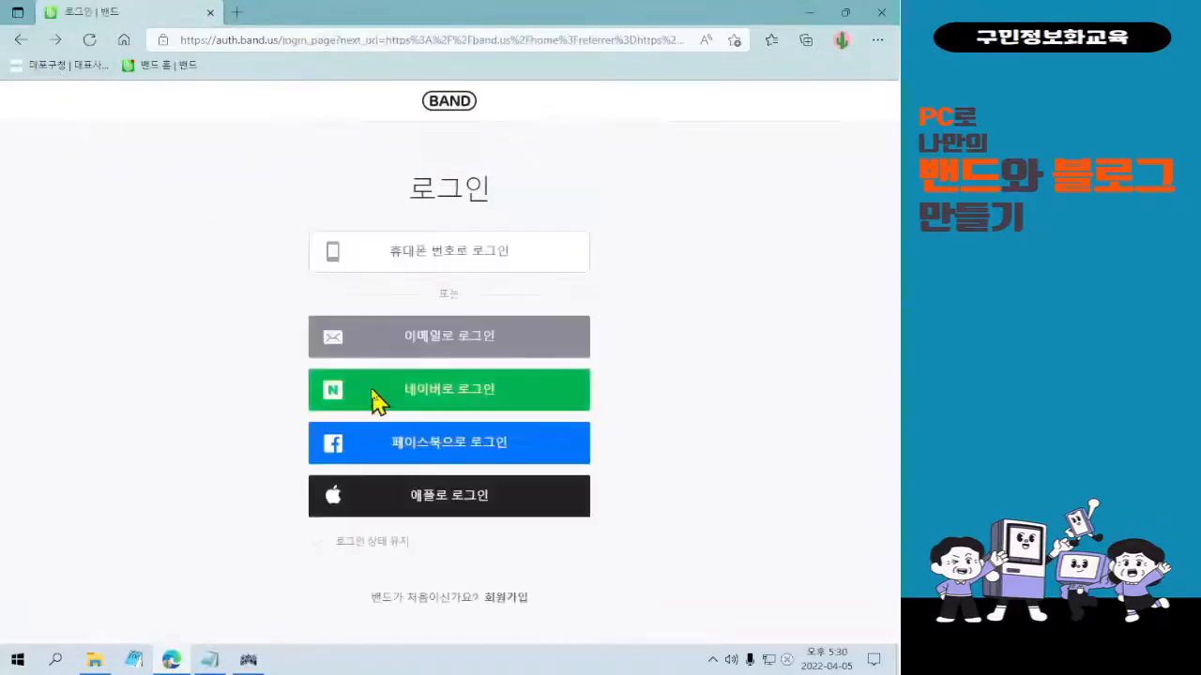
click(429, 341)
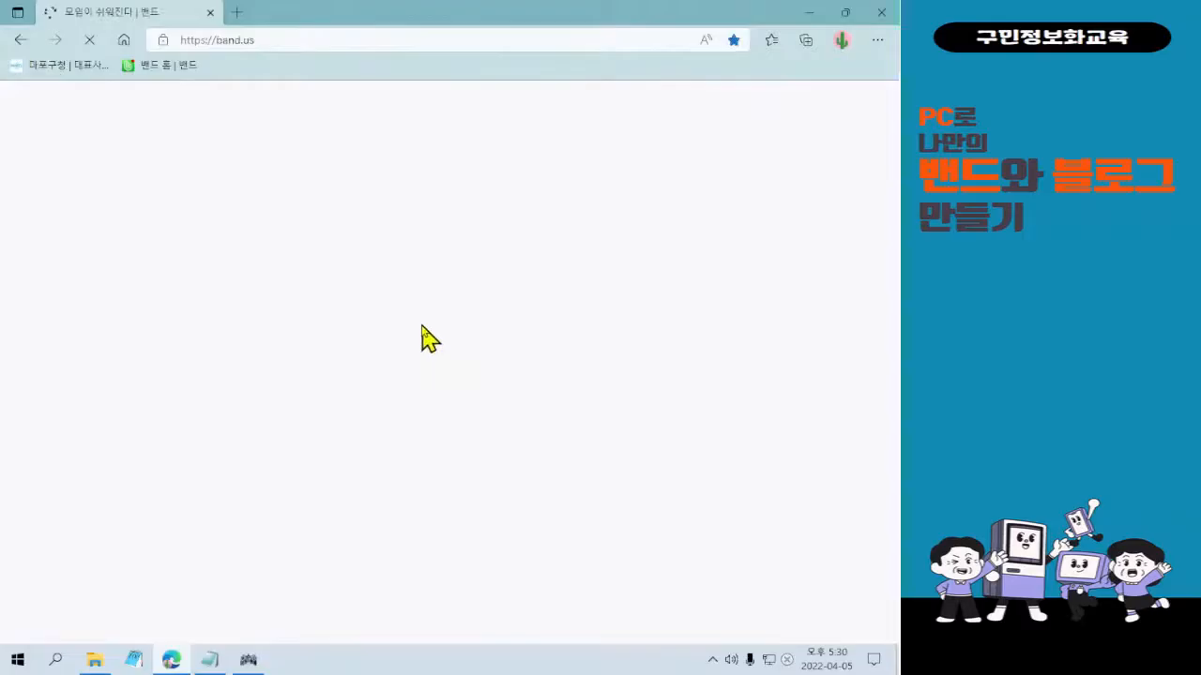